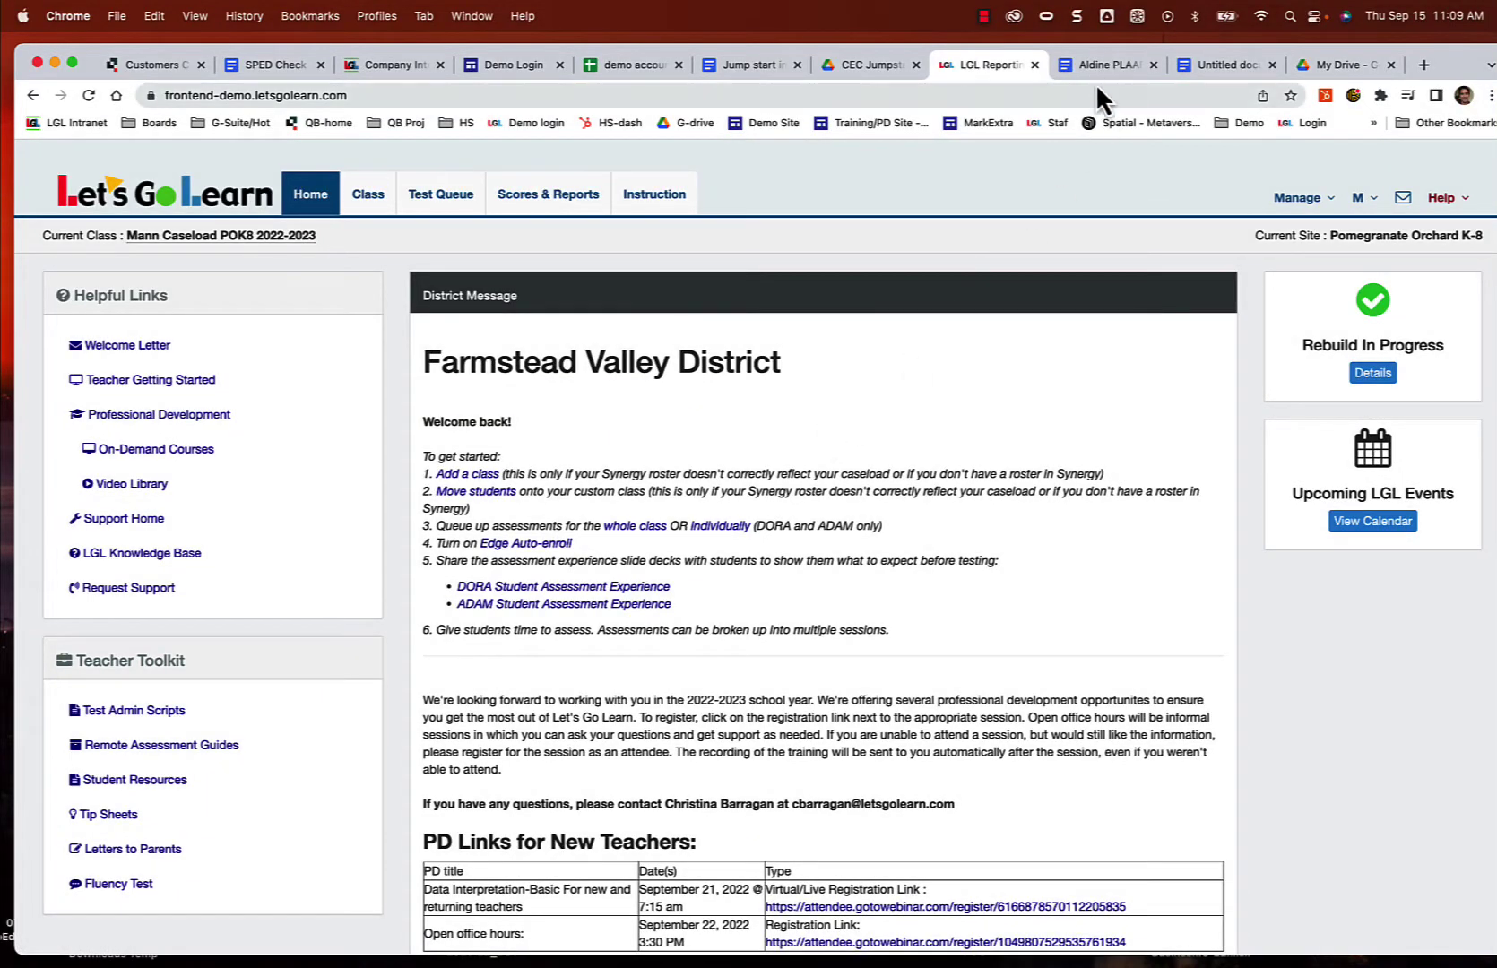
# Step: Switch to the Aldine PLAAFP document and scroll down to the empty Step 2 – Data Review blanks
pyautogui.click(1111, 64)
pyautogui.scroll(10, 579, 536)
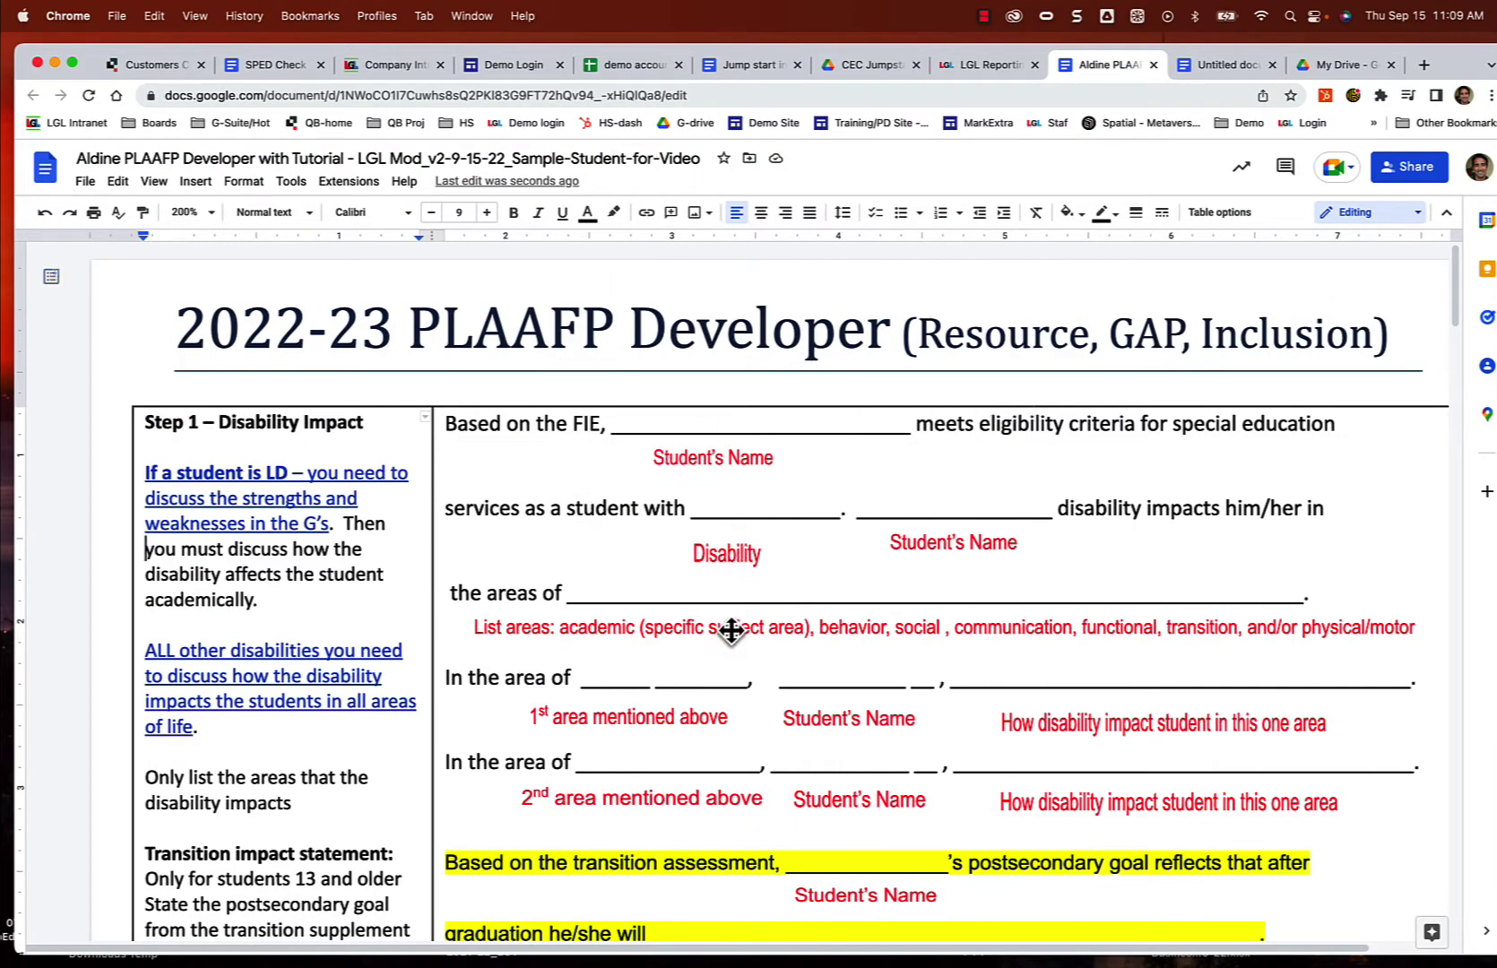
pyautogui.scroll(-5, 729, 629)
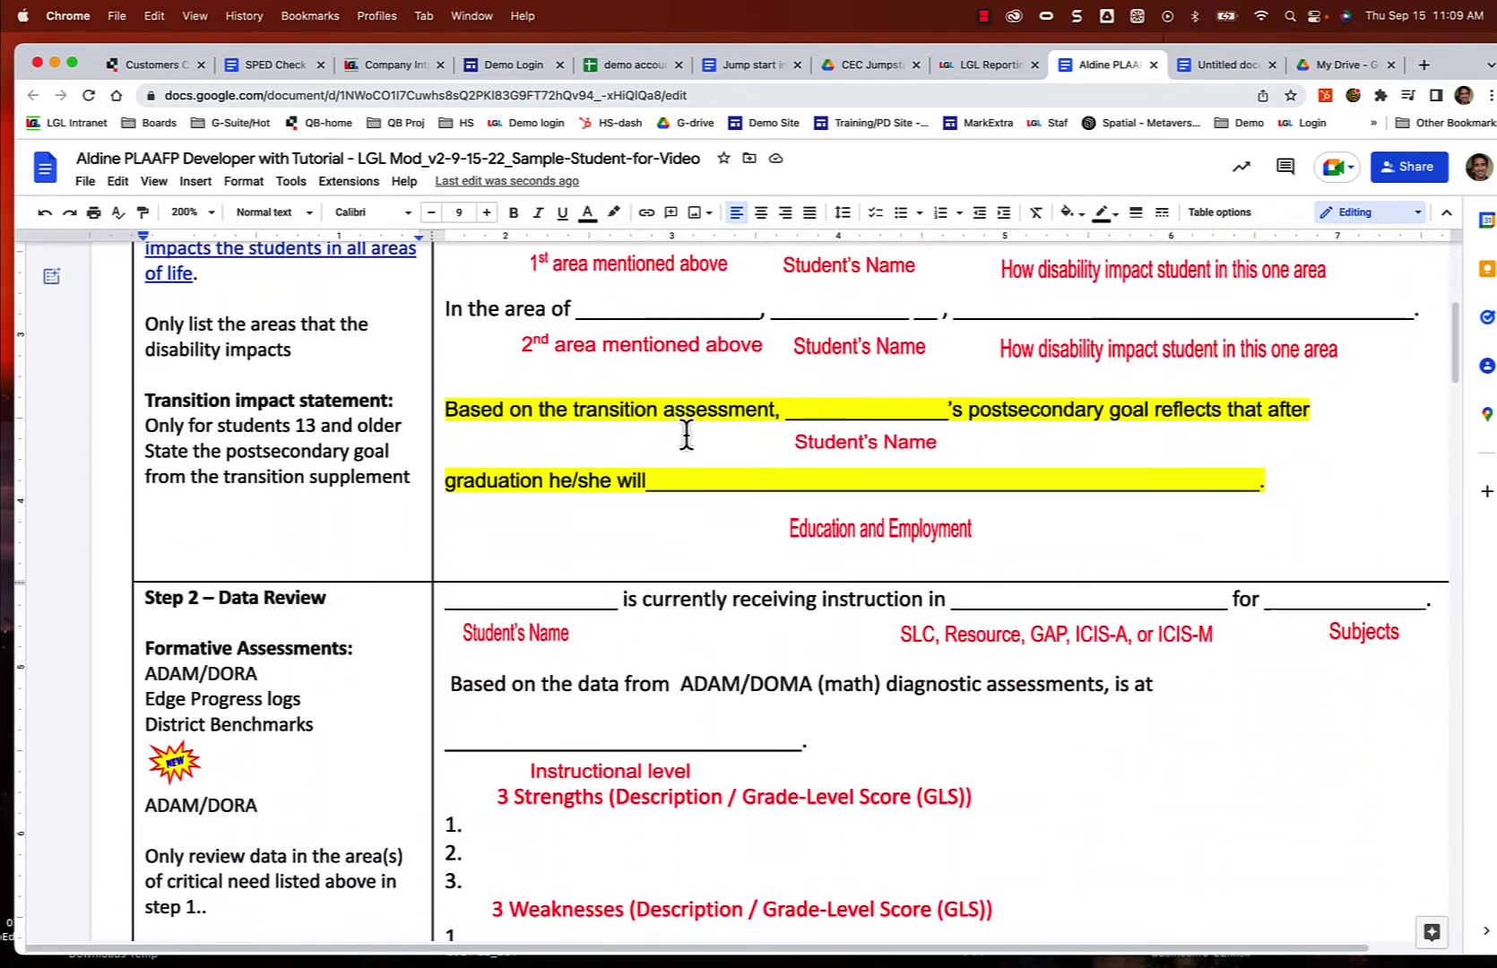
pyautogui.scroll(-4, 758, 556)
pyautogui.scroll(-1, 757, 556)
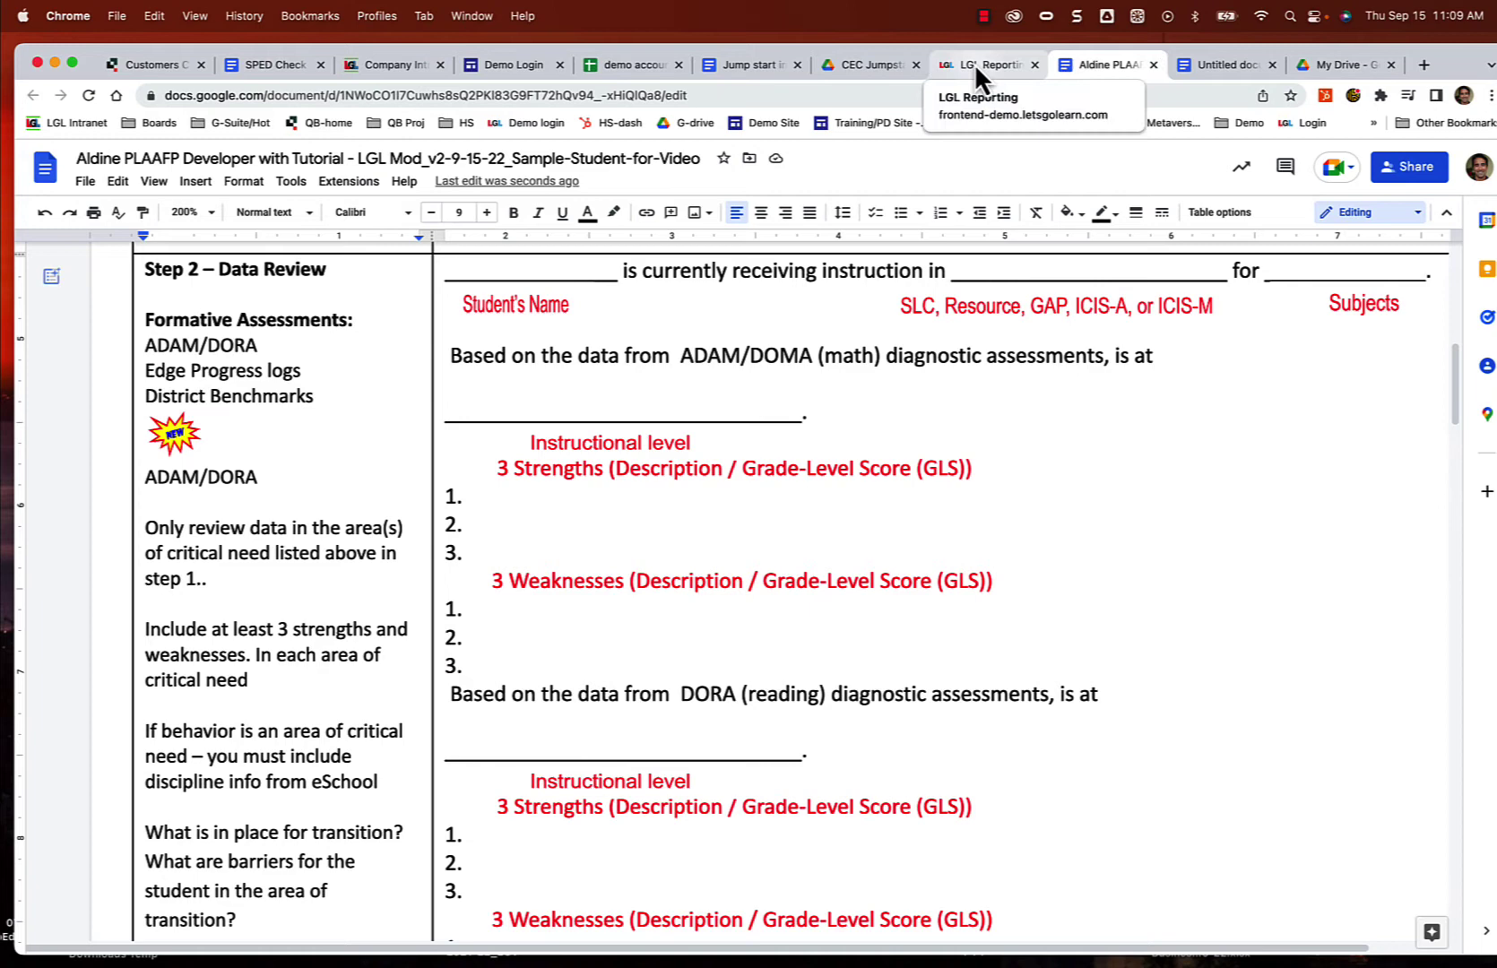
# Step: Show the class's Active Pulse Math scores, zoomed in, with the first student's Reports menu open
pyautogui.click(974, 63)
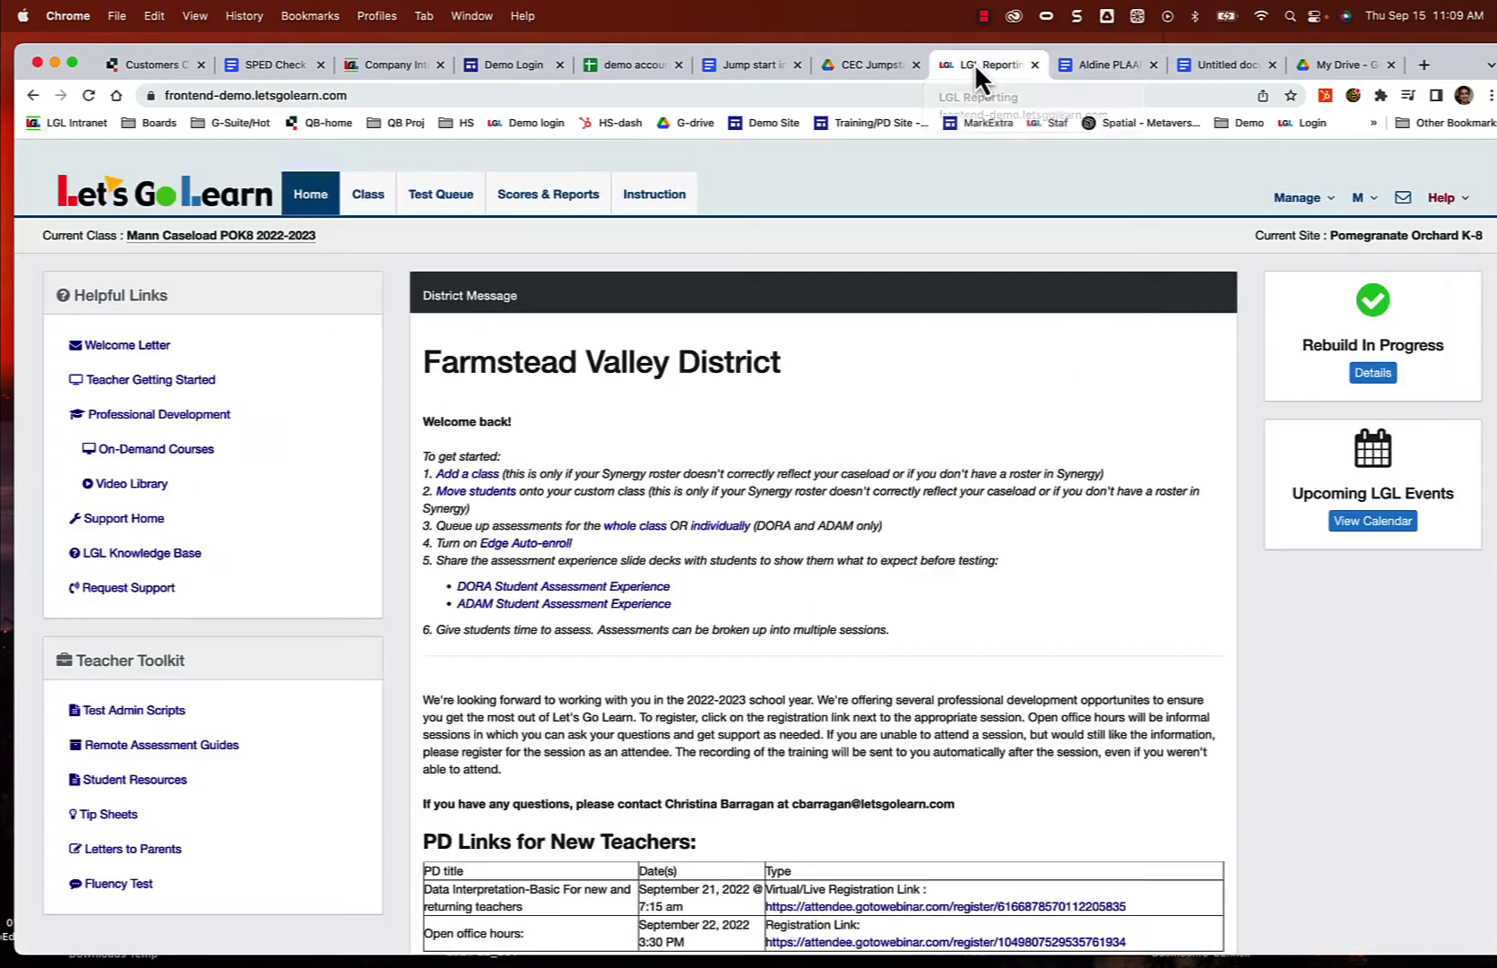
pyautogui.click(569, 199)
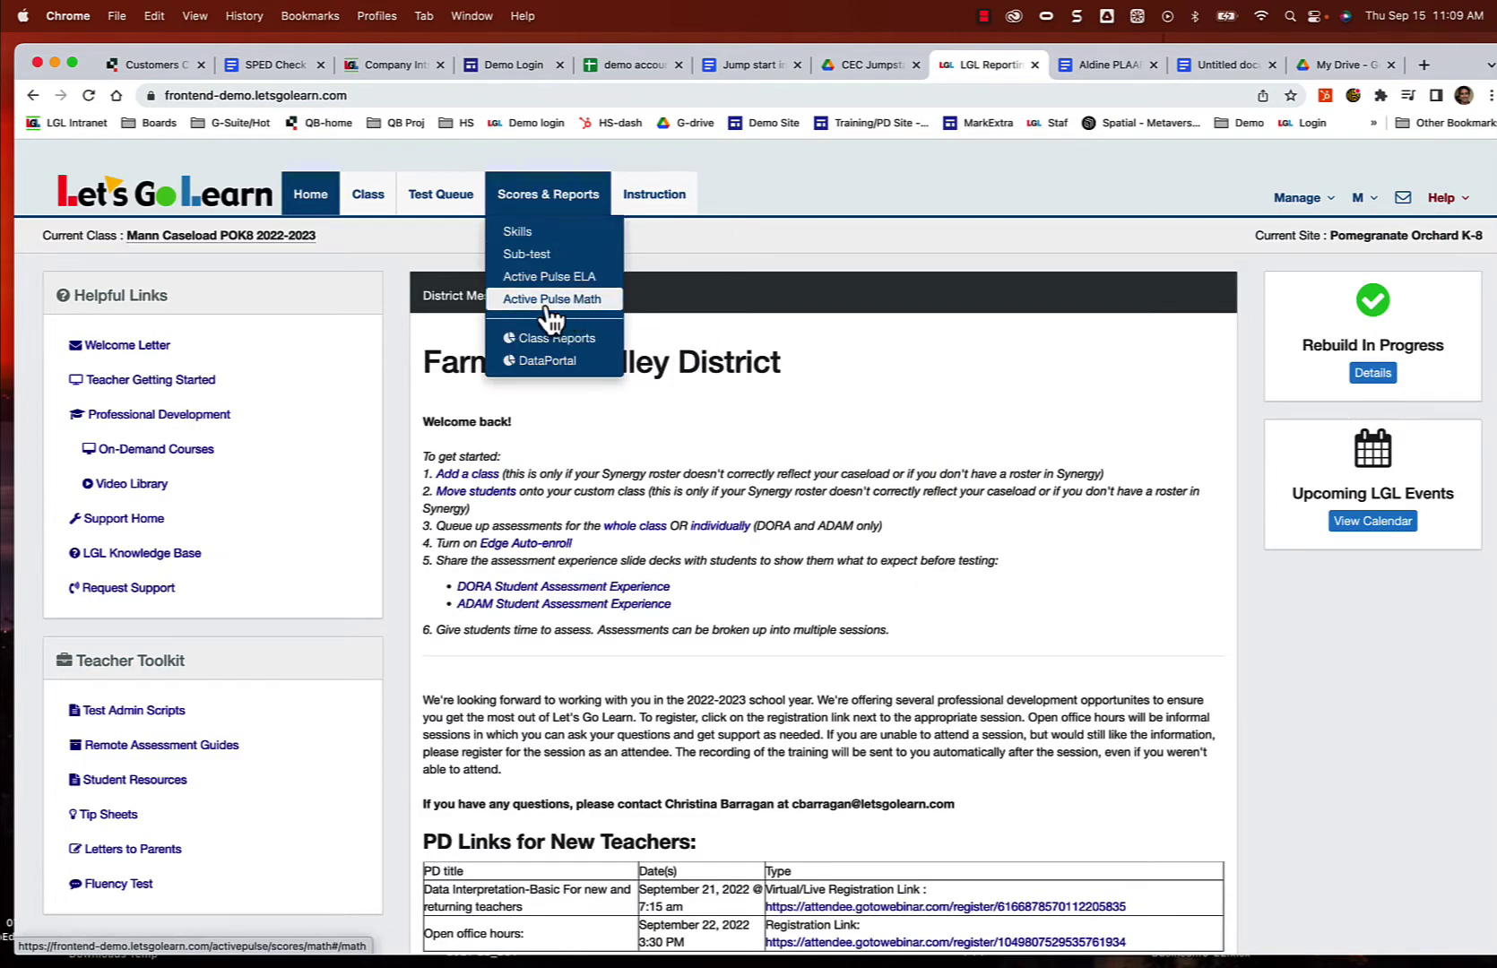
pyautogui.click(567, 299)
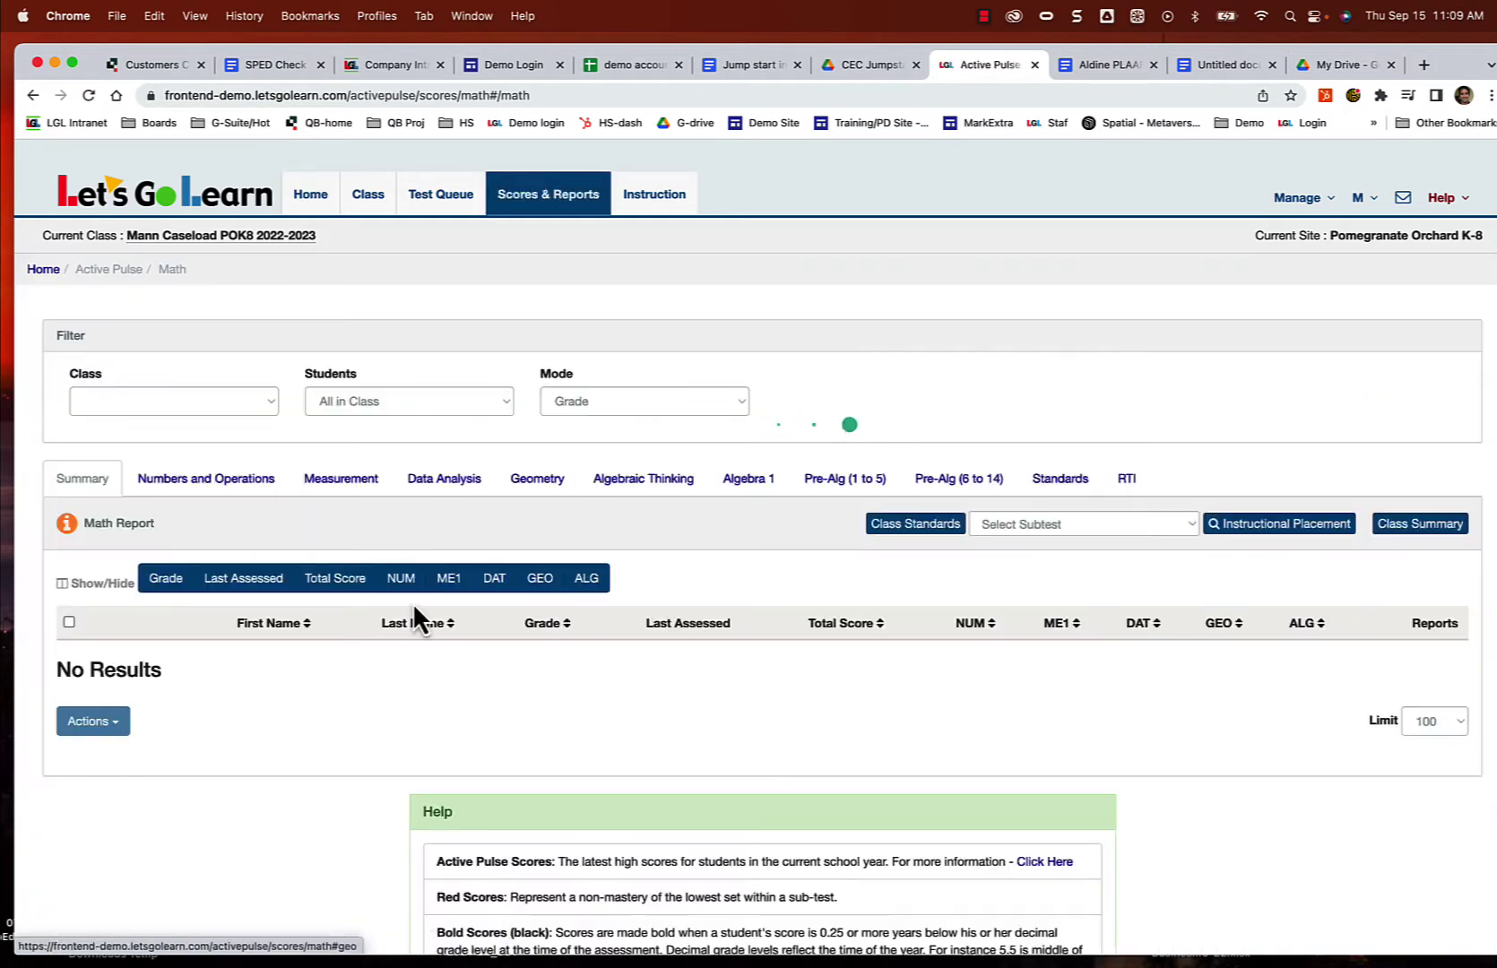
pyautogui.scroll(-3, 460, 650)
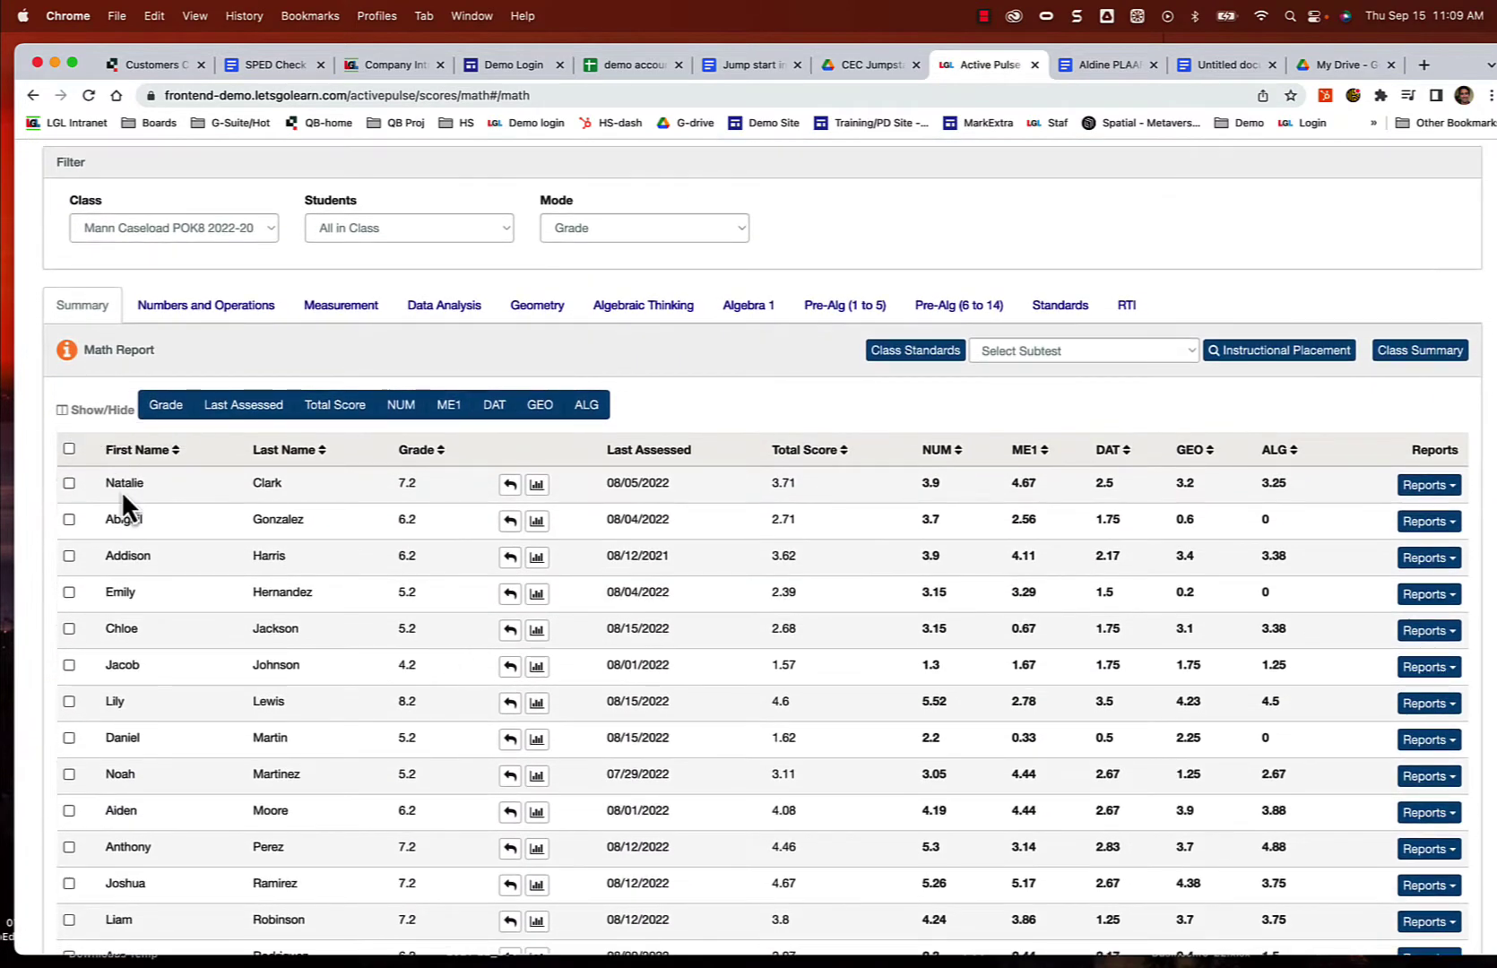
pyautogui.press('super+equal')
pyautogui.press('super+equal')
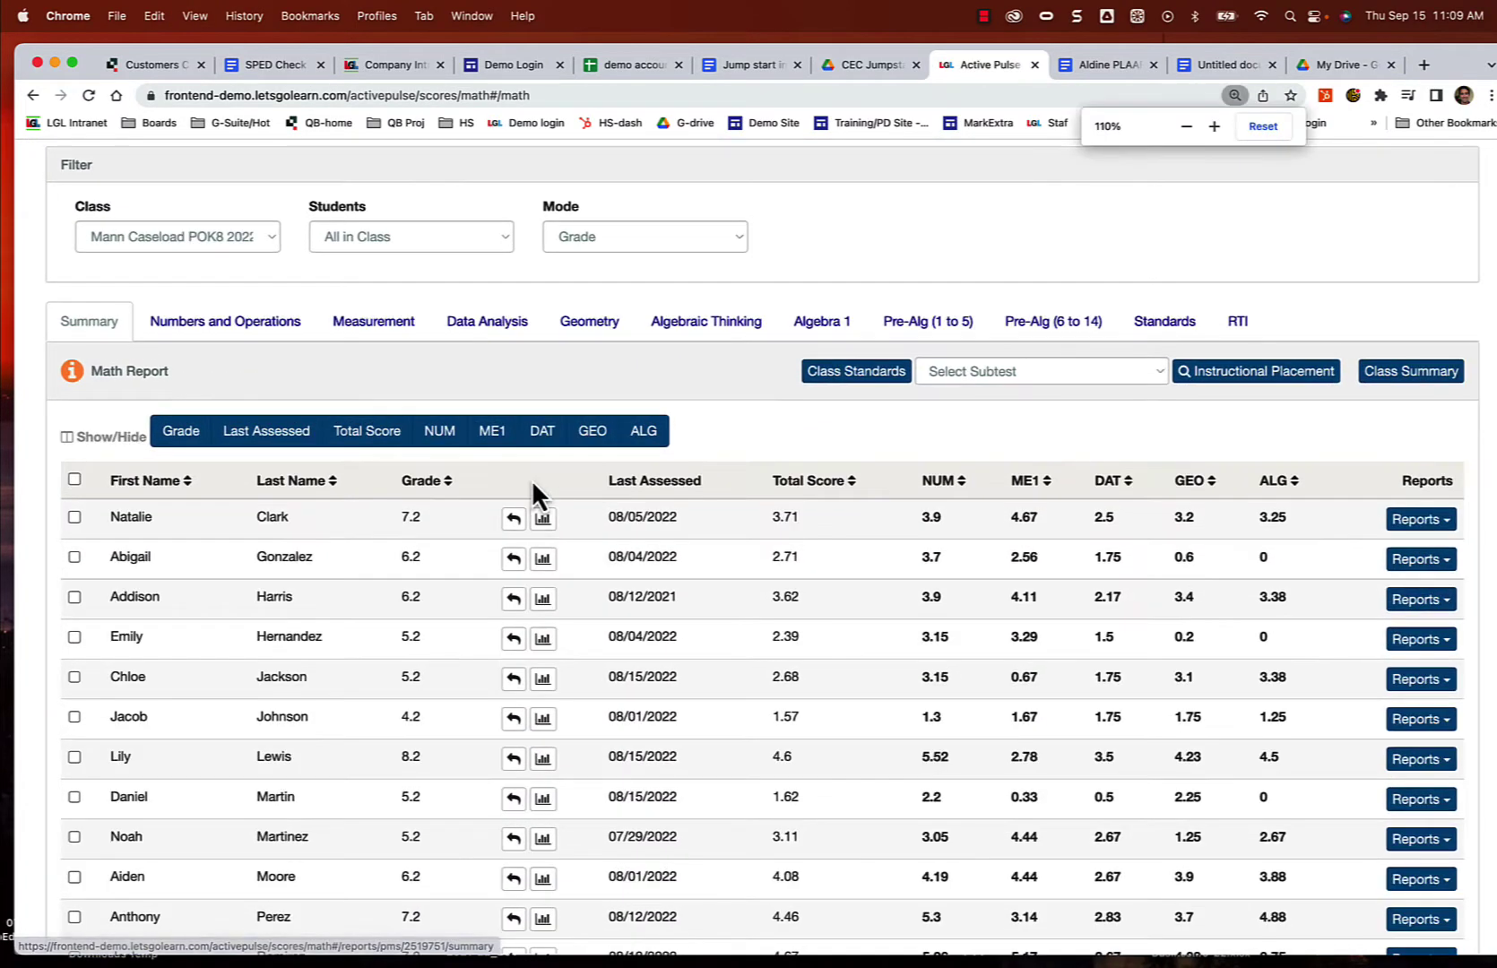
pyautogui.scroll(-2, 805, 812)
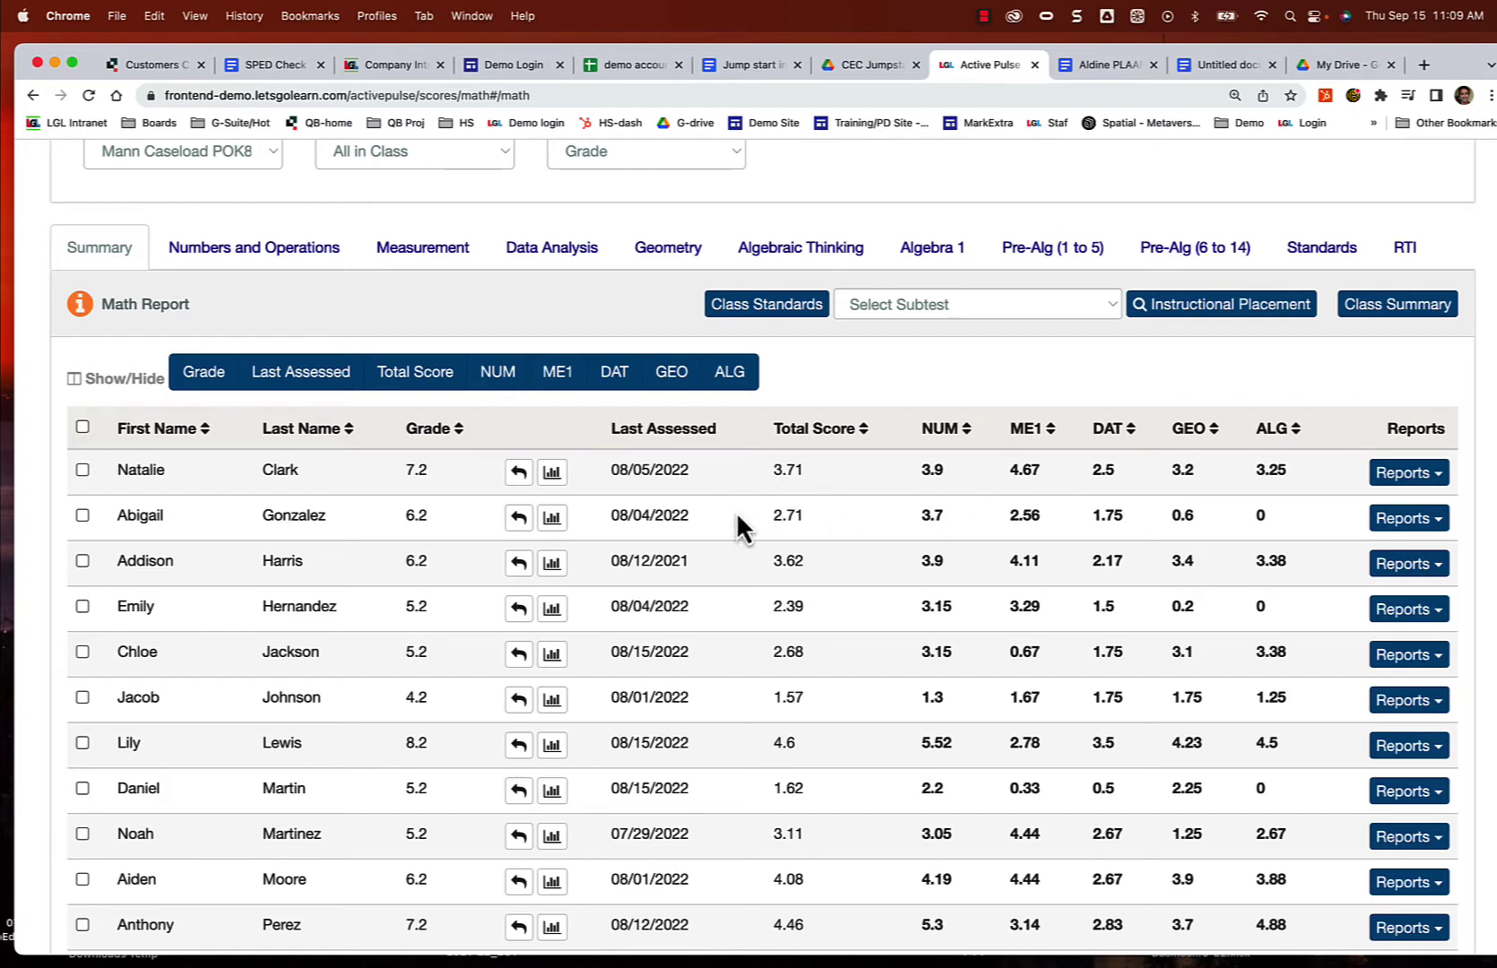
pyautogui.click(1405, 473)
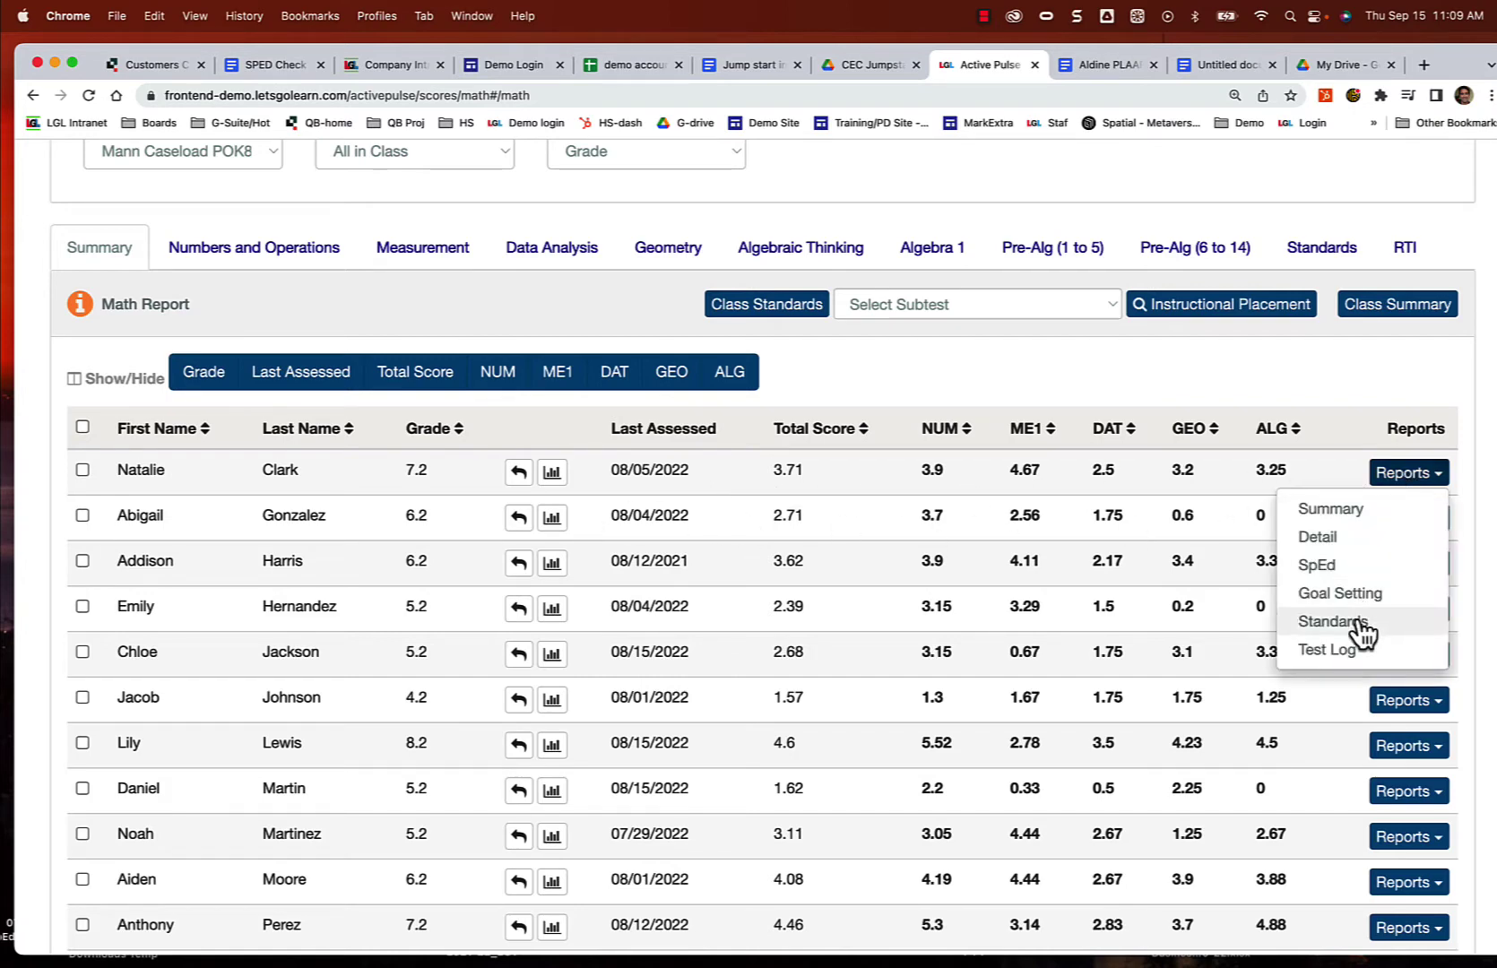
# Step: Open the first student's SpEd math IEP report and review its Summary Scores (total 3.71)
pyautogui.click(1317, 567)
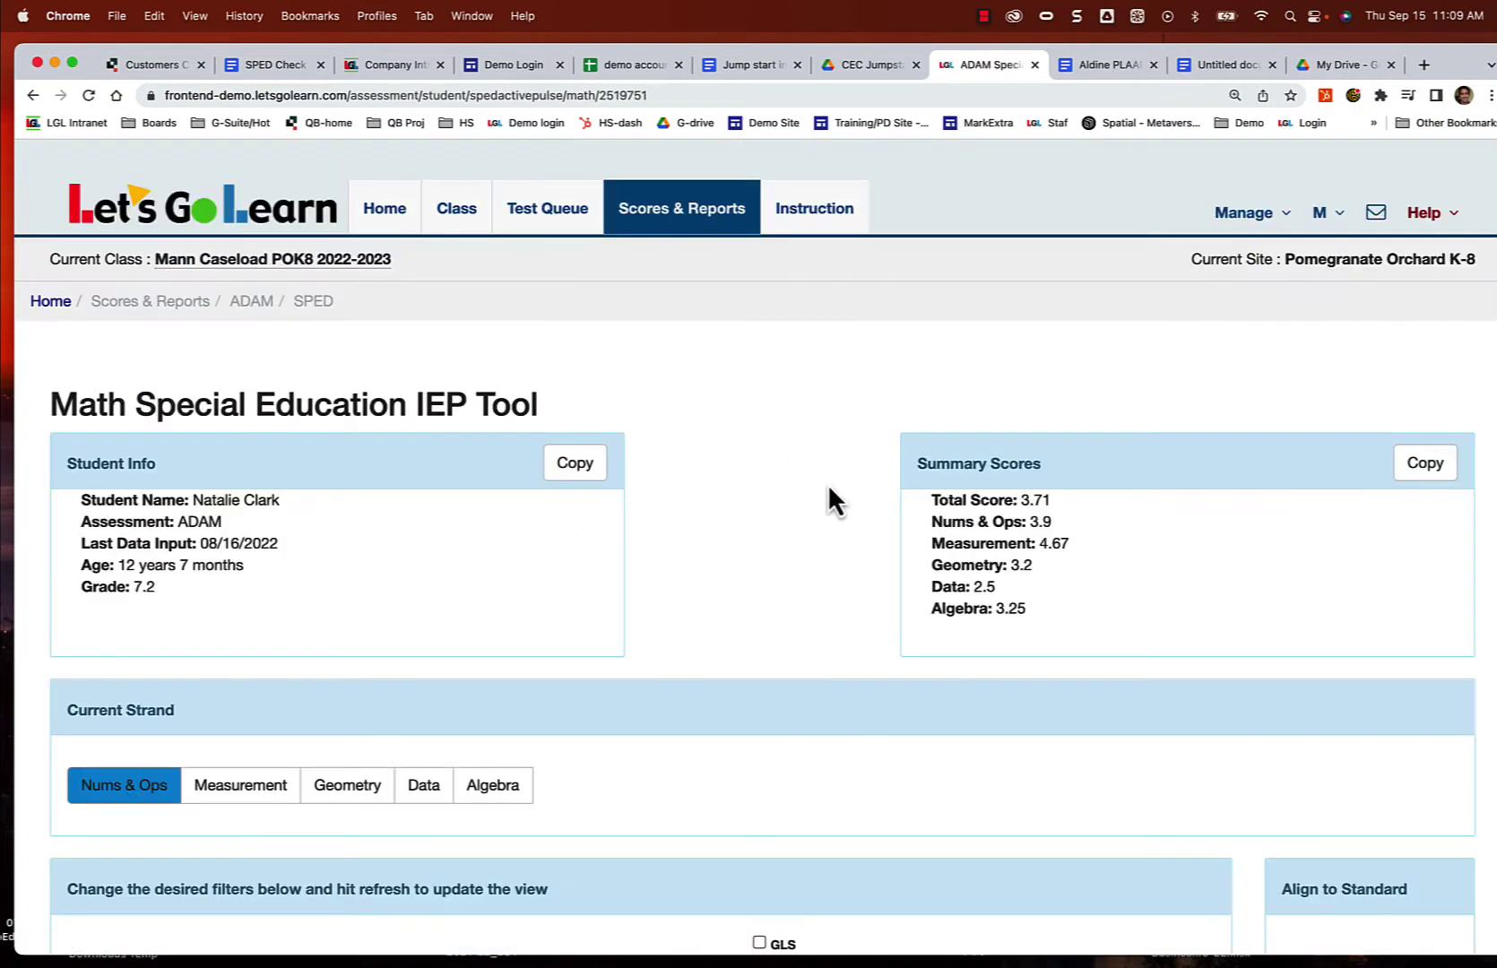
pyautogui.scroll(-2, 811, 549)
pyautogui.scroll(-2, 811, 567)
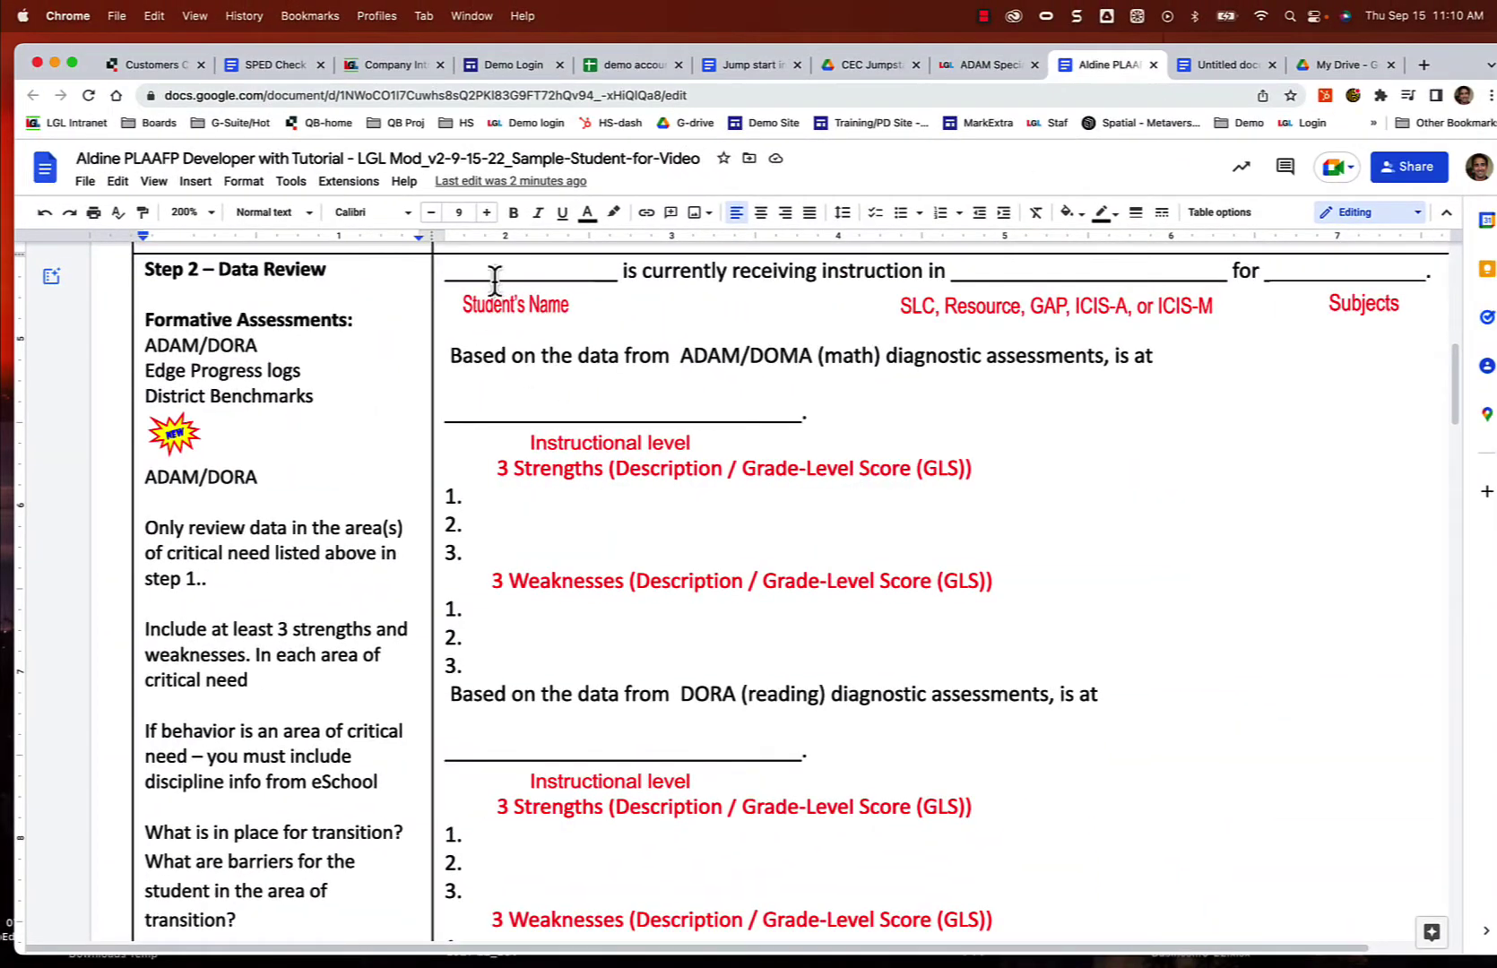
# Step: Delete the stray '/DOMA' so the math line reads 'ADAM (math)'
pyautogui.hscroll(2, 471, 271)
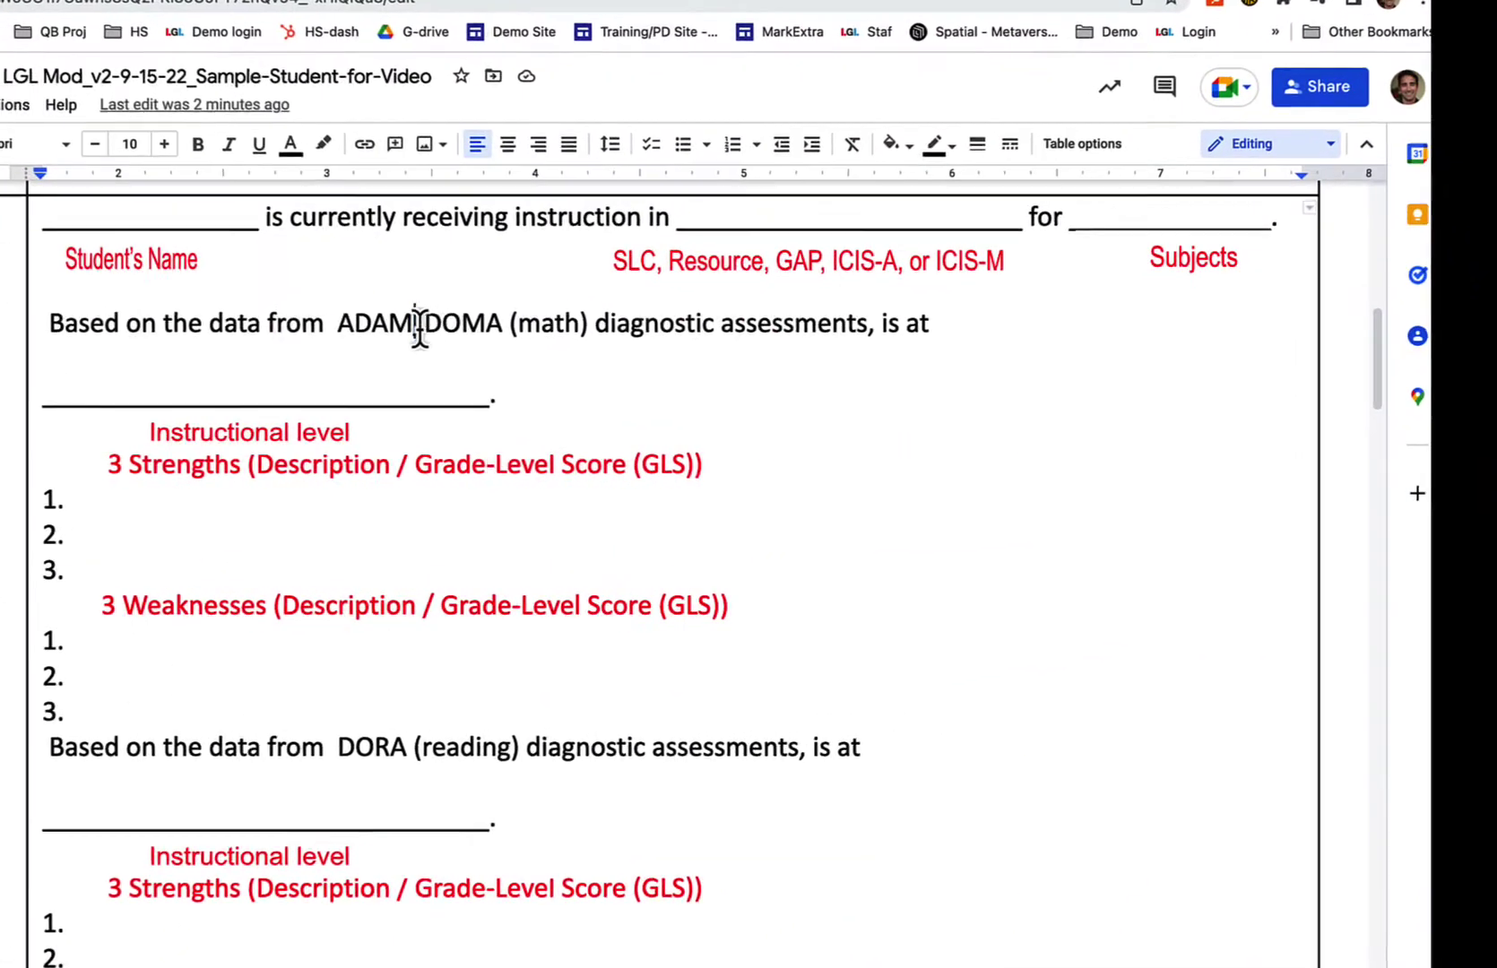
pyautogui.moveTo(689, 364); pyautogui.dragTo(758, 367)
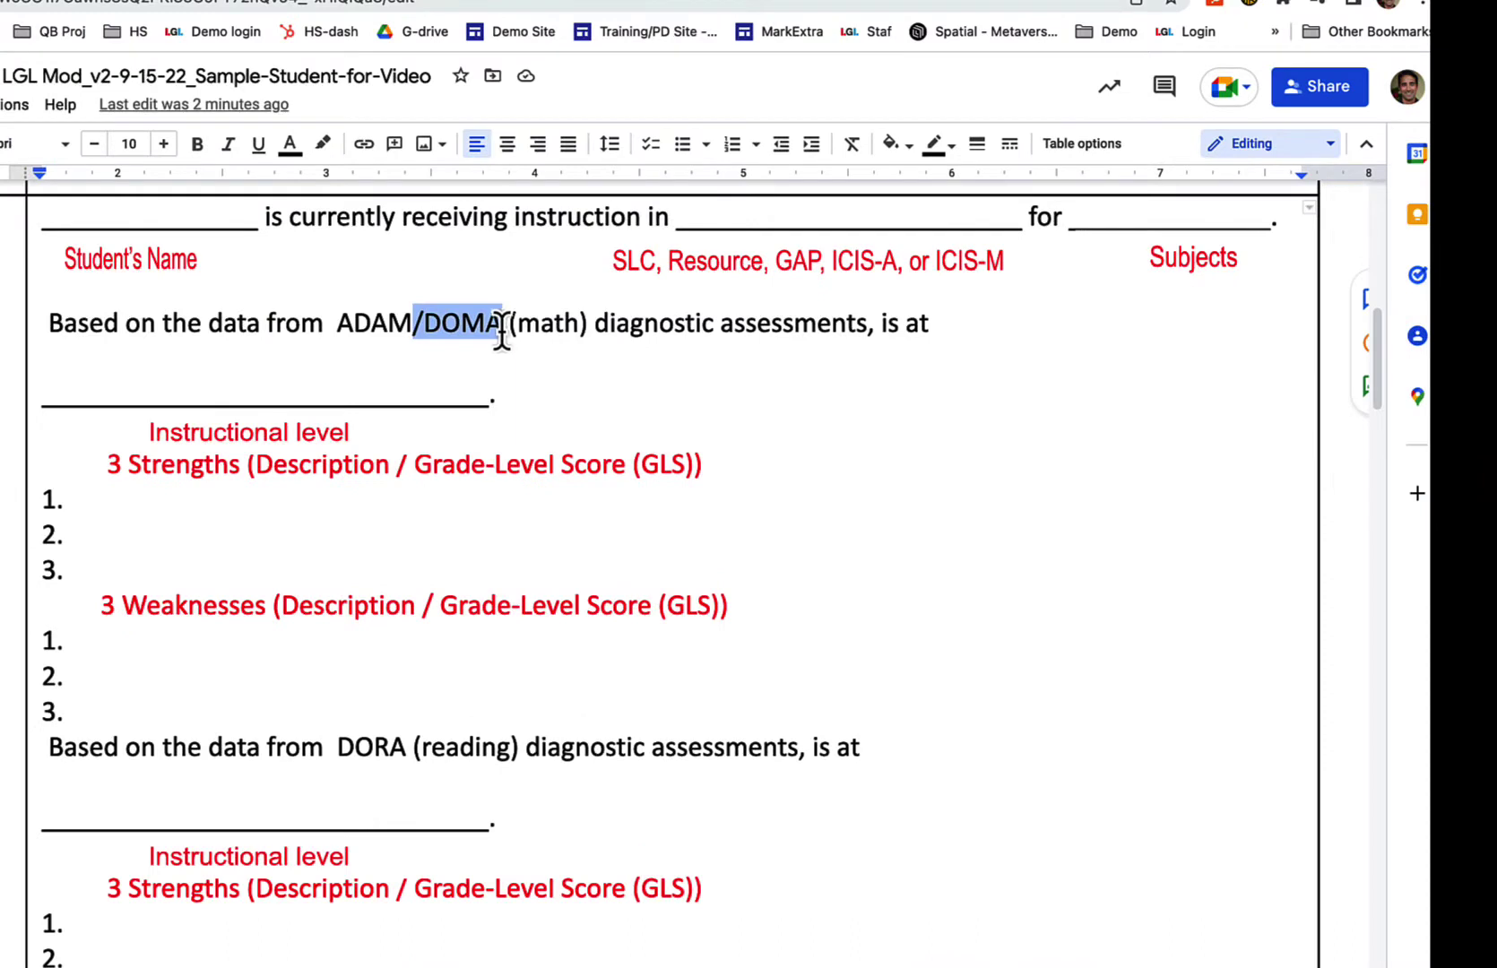
pyautogui.press('BackSpace')
# Step: Fill the instructional-level blank with 'Numbers and Operations 3.9 gls'
pyautogui.click(87, 395)
pyautogui.moveTo(43, 401); pyautogui.dragTo(485, 401)
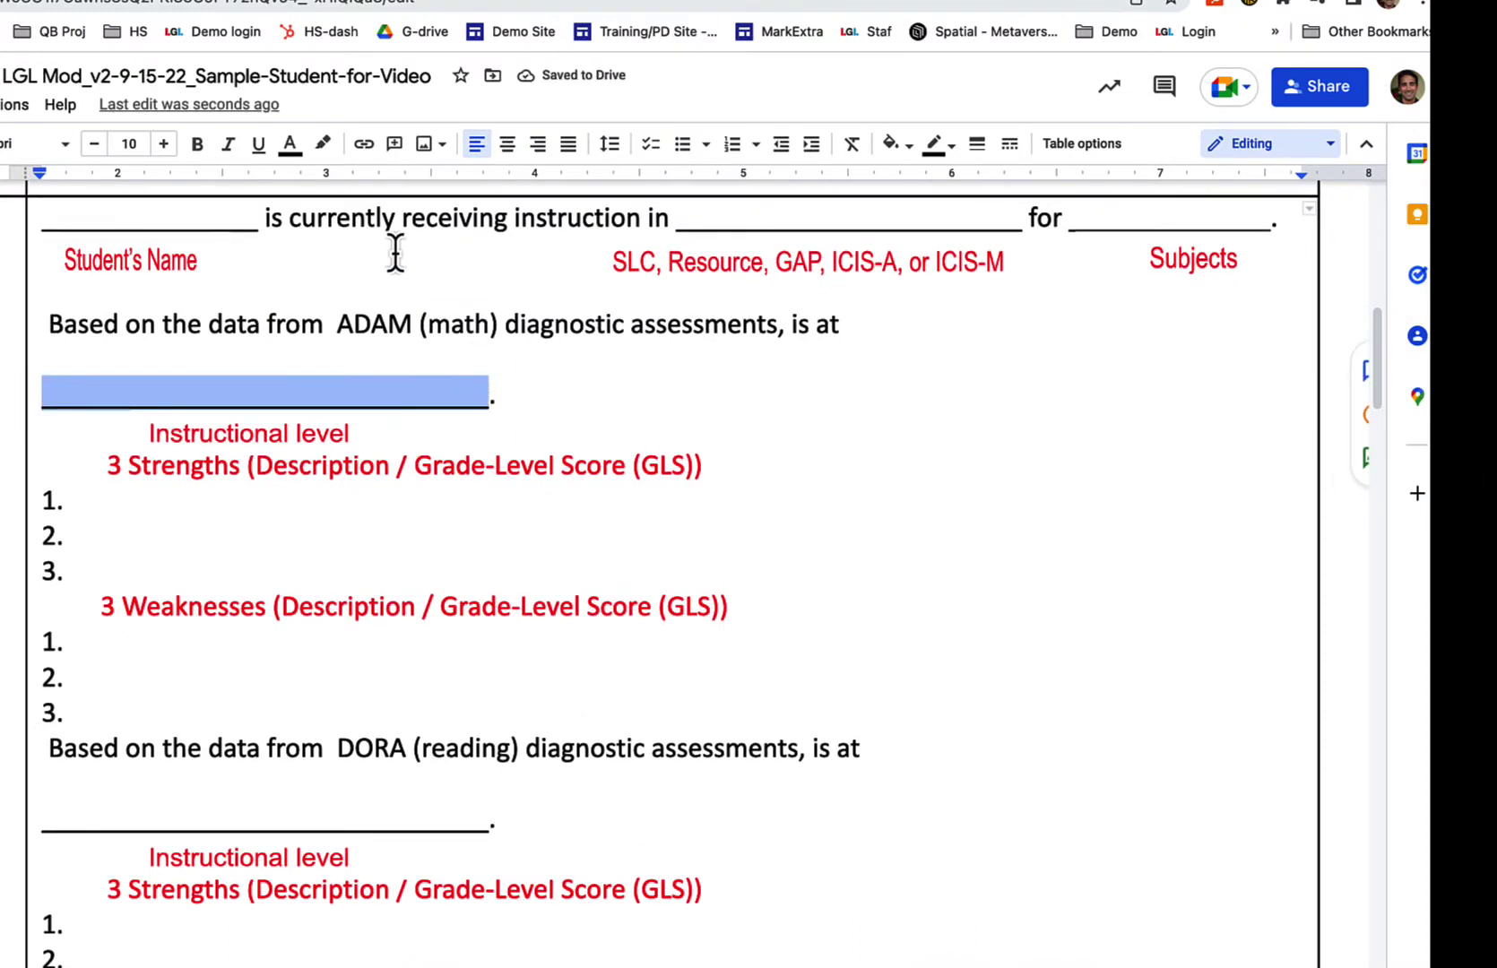
pyautogui.write('Numbers and ')
pyautogui.write('Operastions')
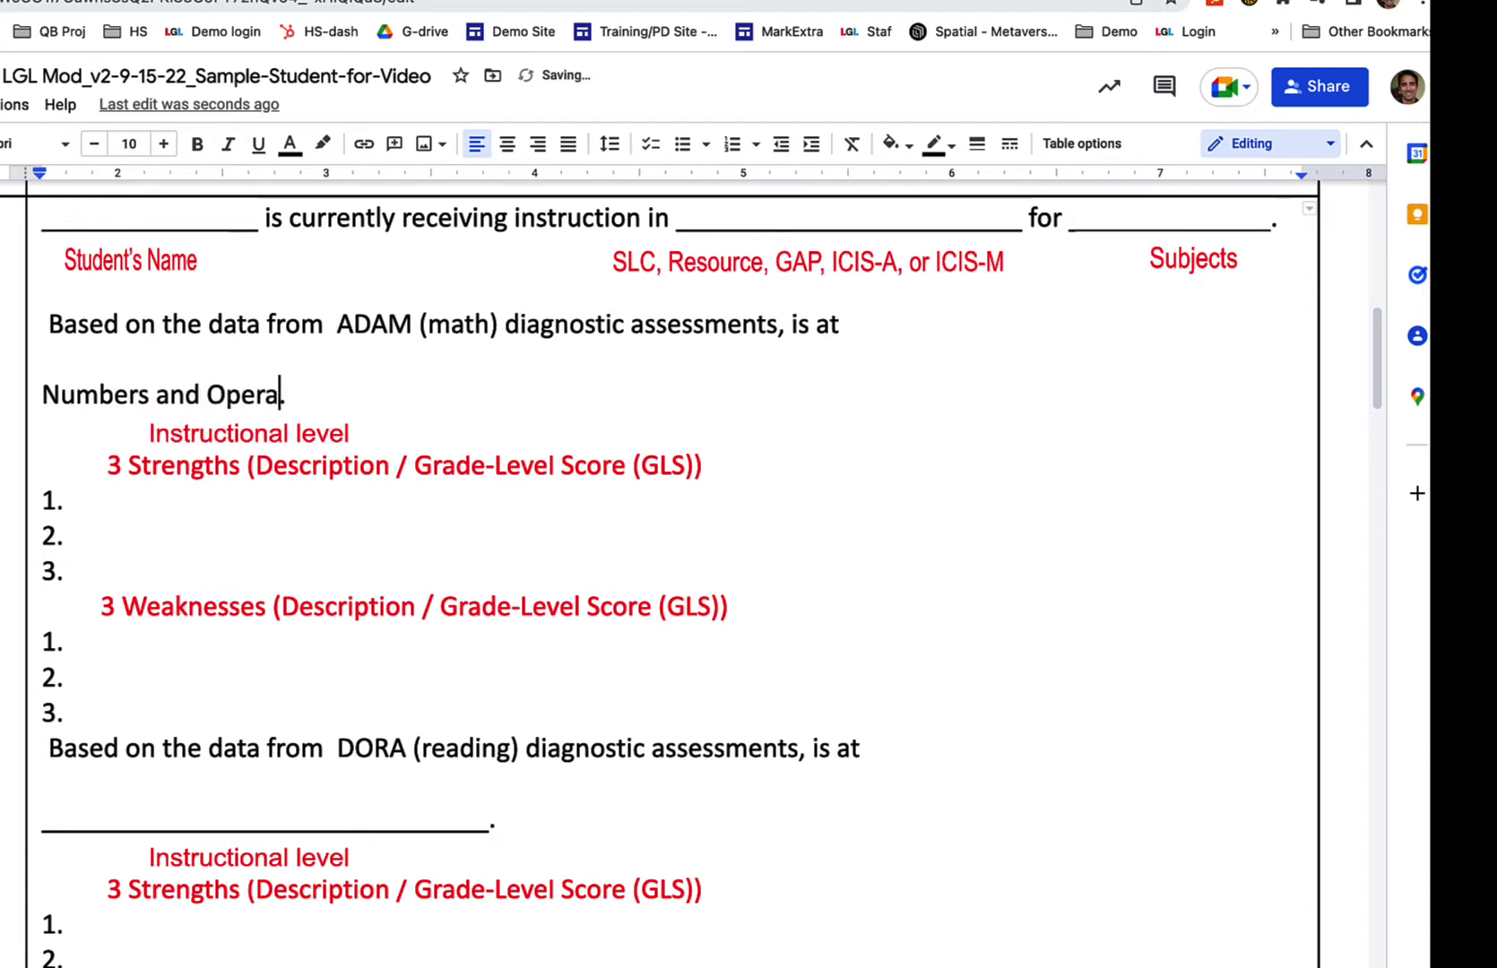
pyautogui.press('BackSpace')
pyautogui.press('BackSpace')
pyautogui.press('BackSpace')
pyautogui.press('BackSpace')
pyautogui.press('BackSpace')
pyautogui.press('BackSpace')
pyautogui.press('BackSpace')
pyautogui.write('tions 3.9 gls')
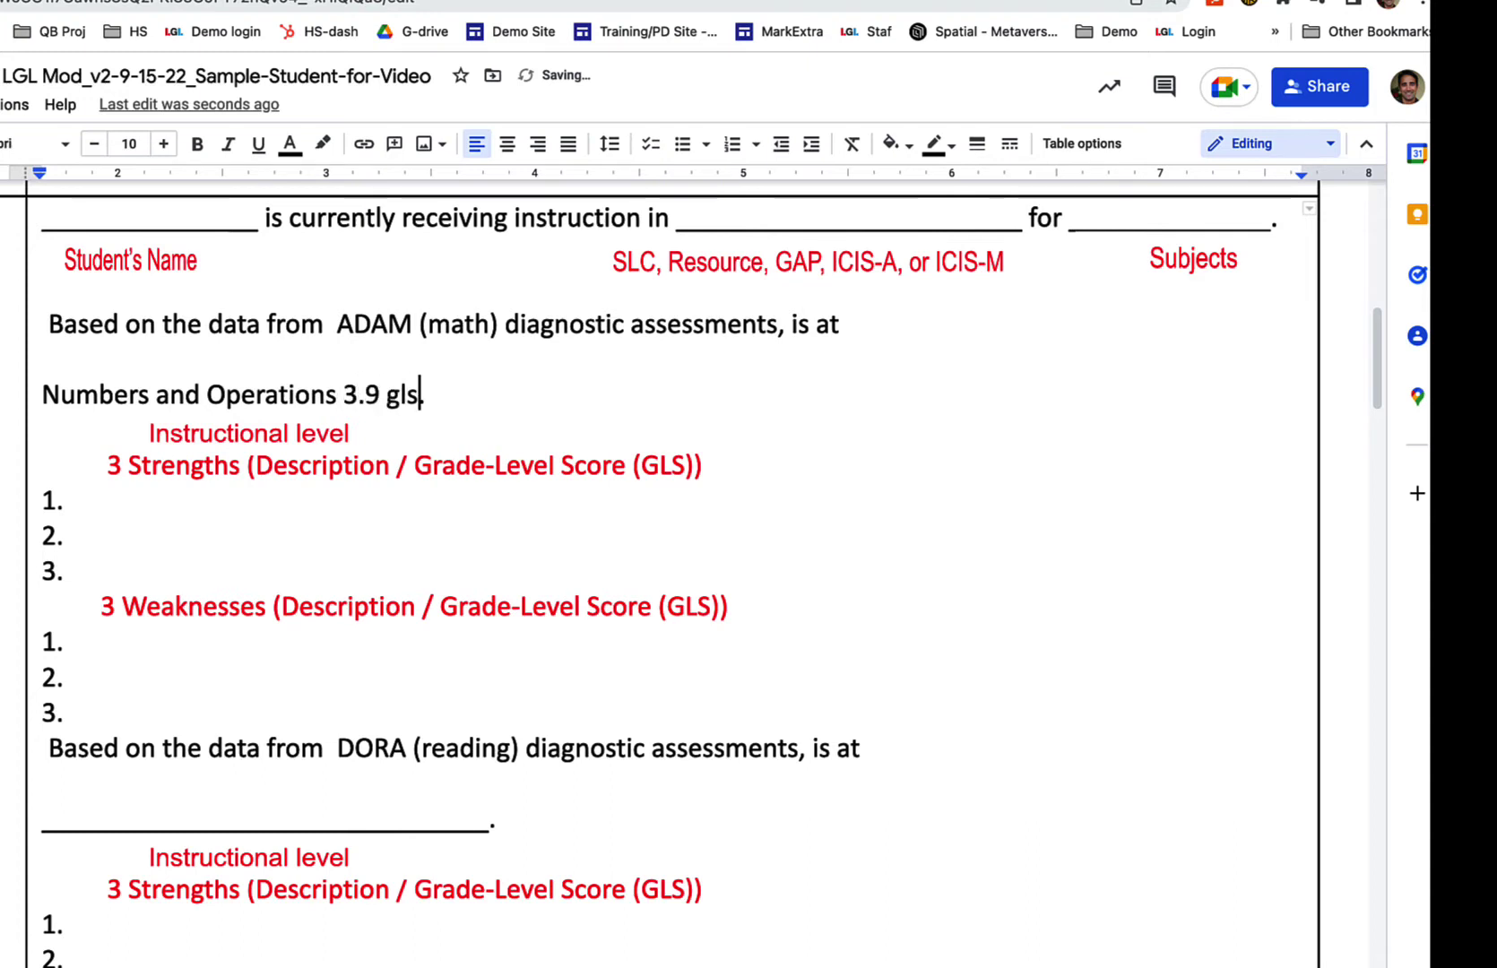
# Step: Set Align to Standard to TEKS Alignment, tick GLS, and refresh the skill list
pyautogui.click(126, 499)
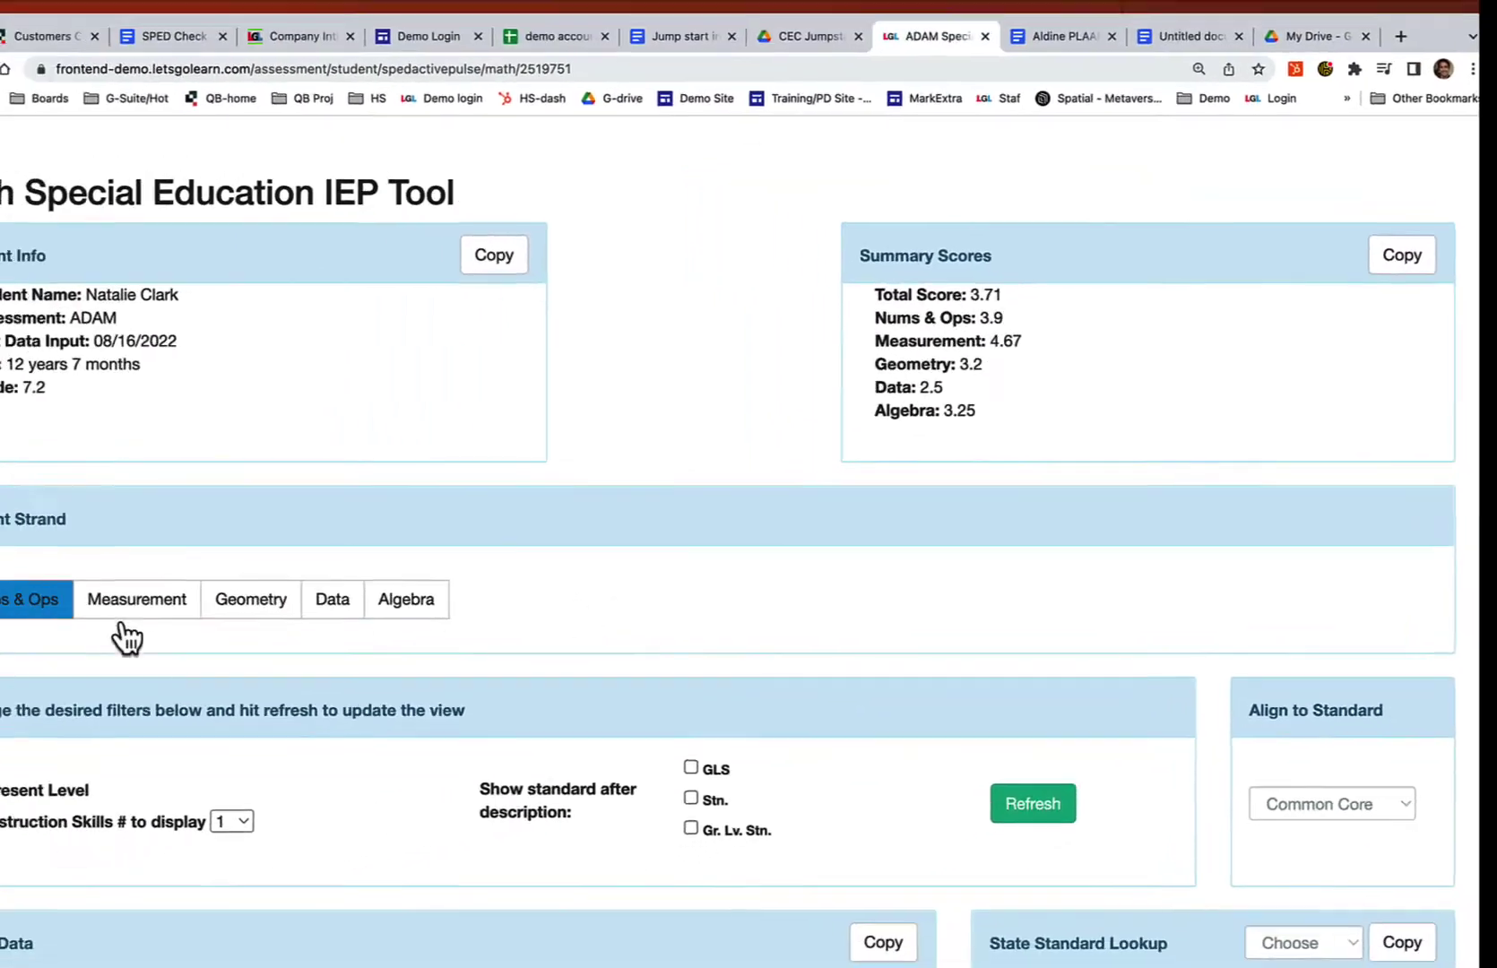
pyautogui.scroll(-5, 457, 739)
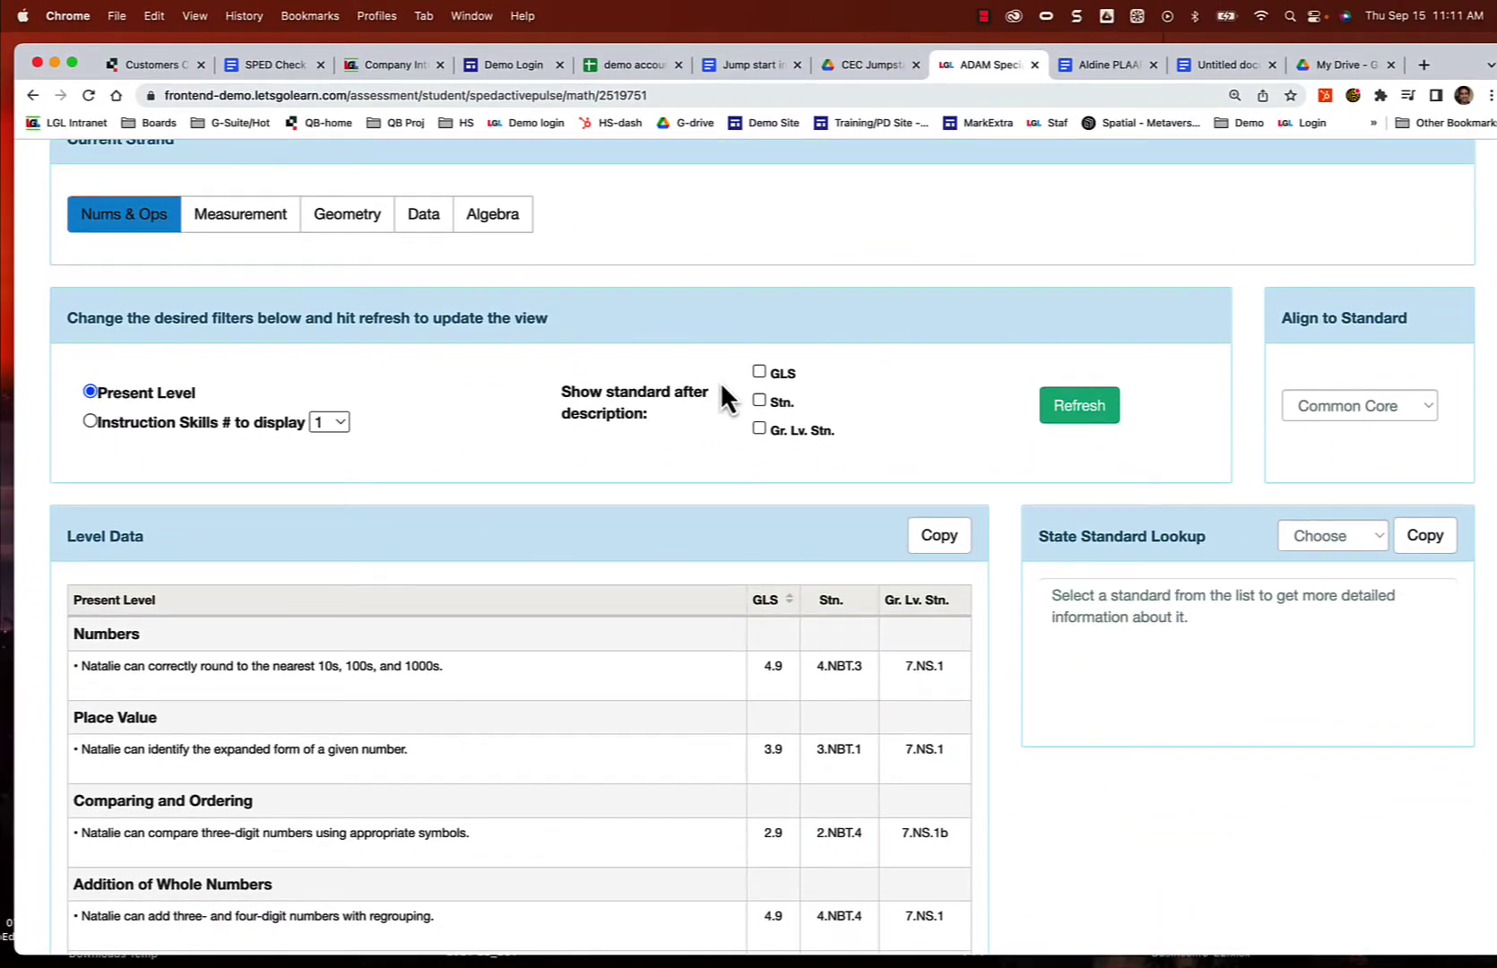
pyautogui.click(1380, 408)
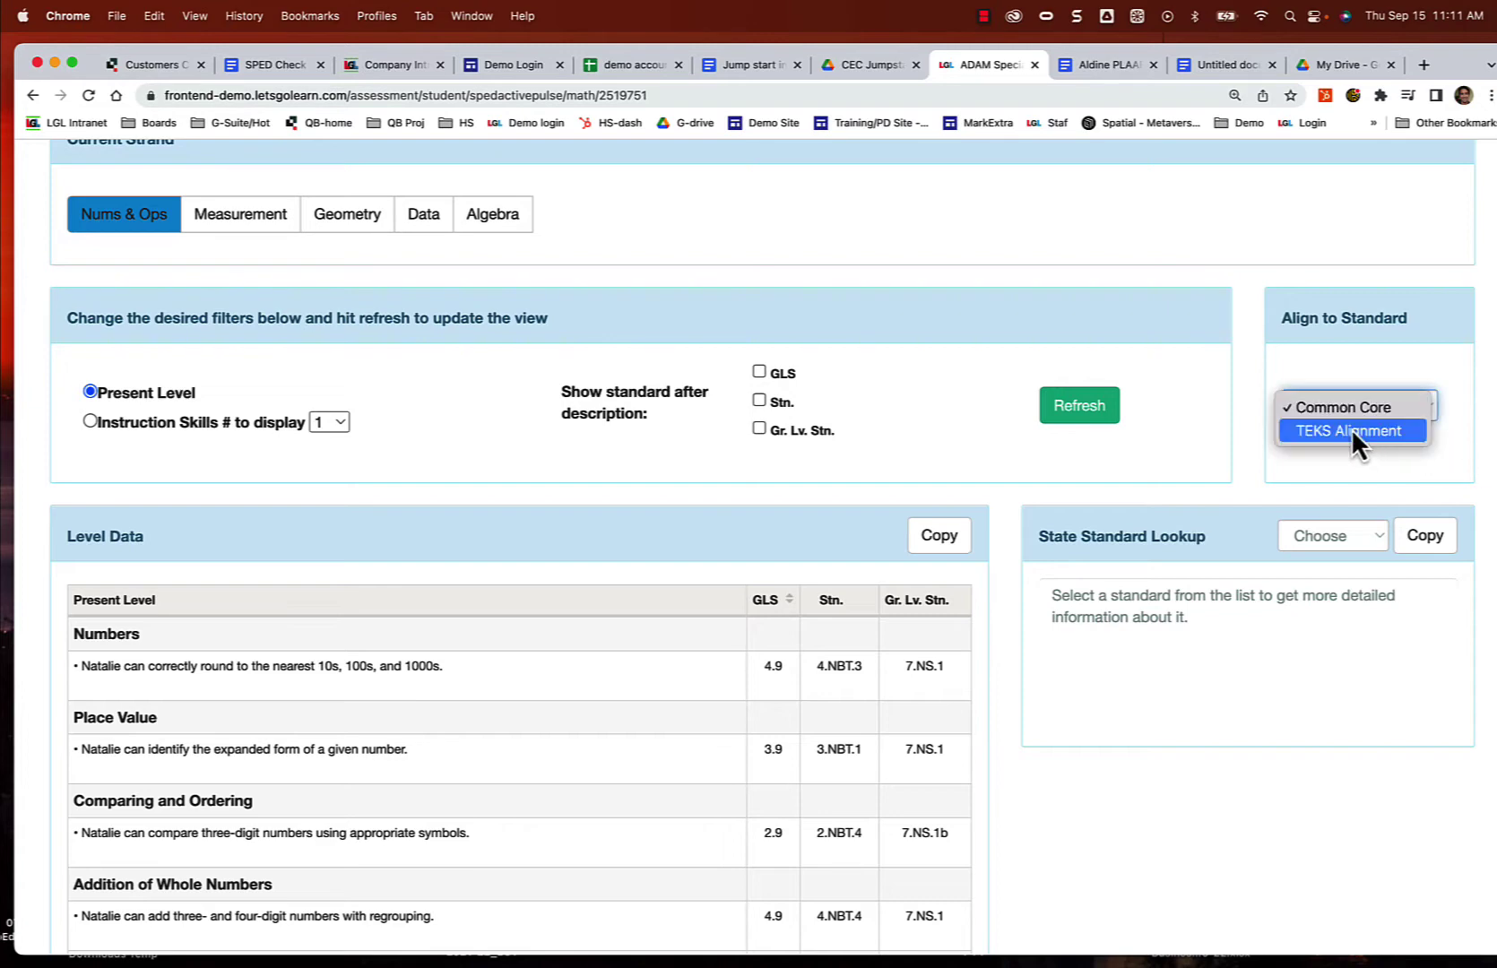
pyautogui.click(1320, 429)
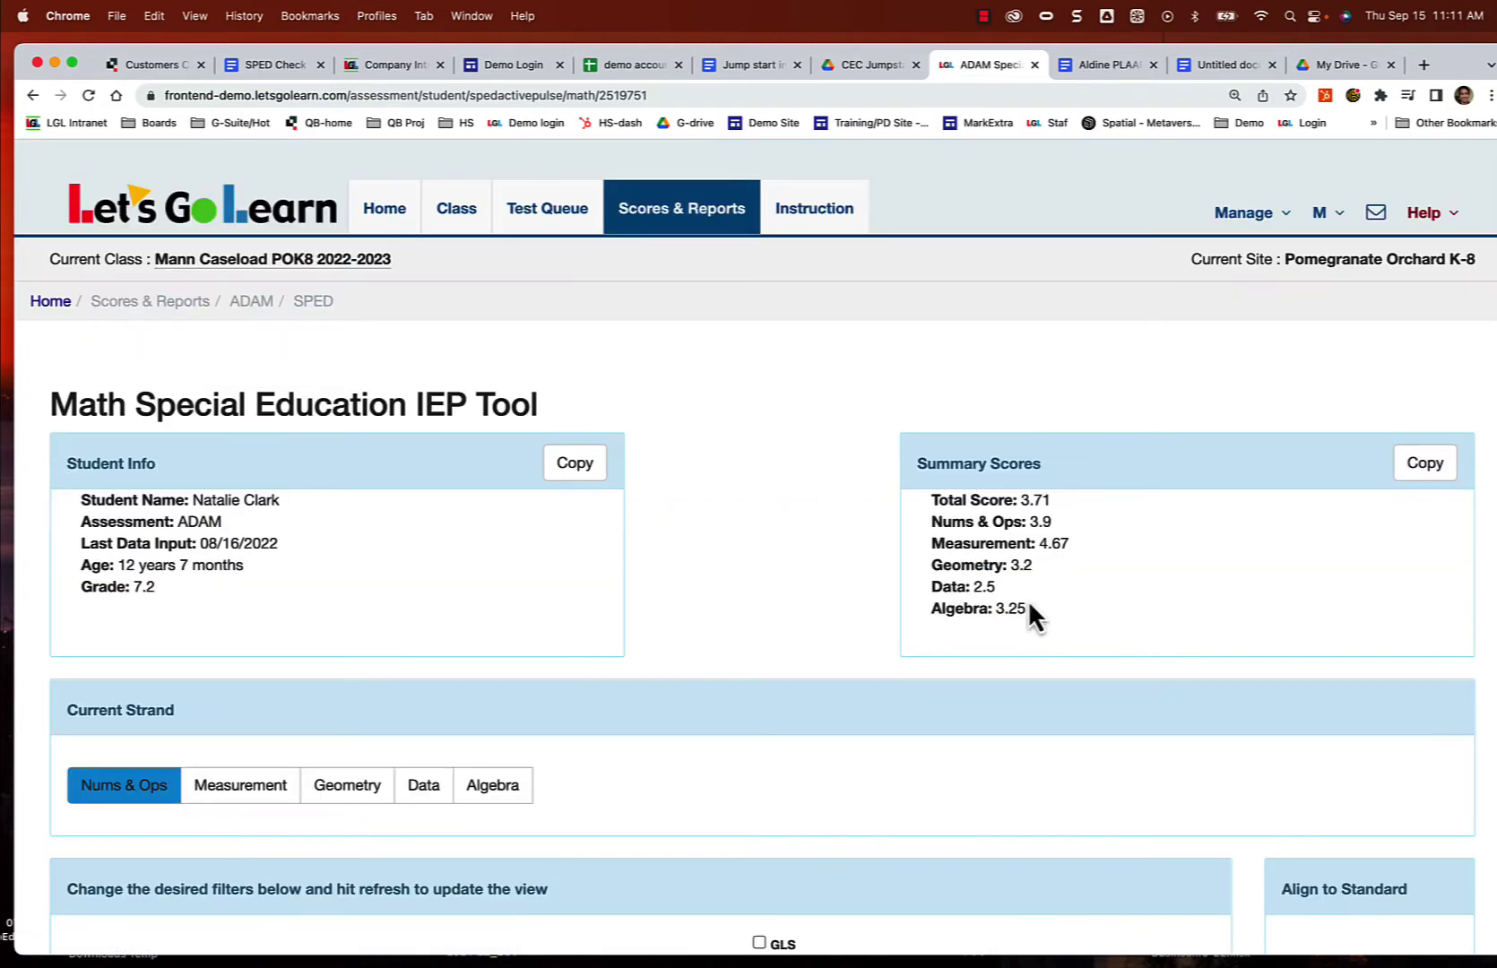
pyautogui.scroll(-6, 1028, 600)
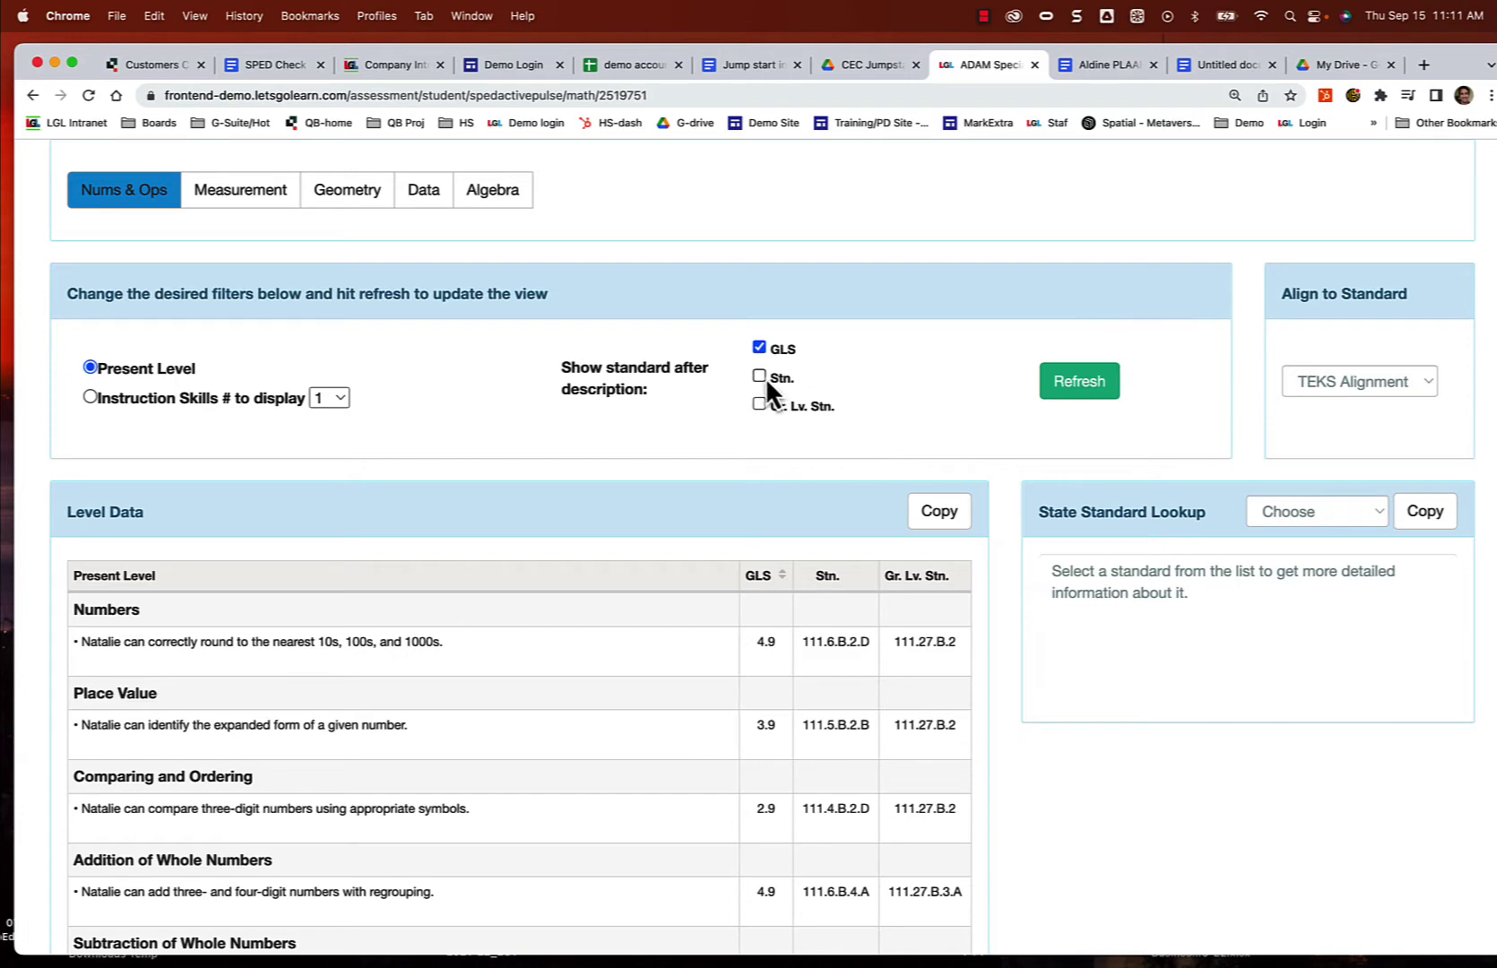
pyautogui.click(1081, 390)
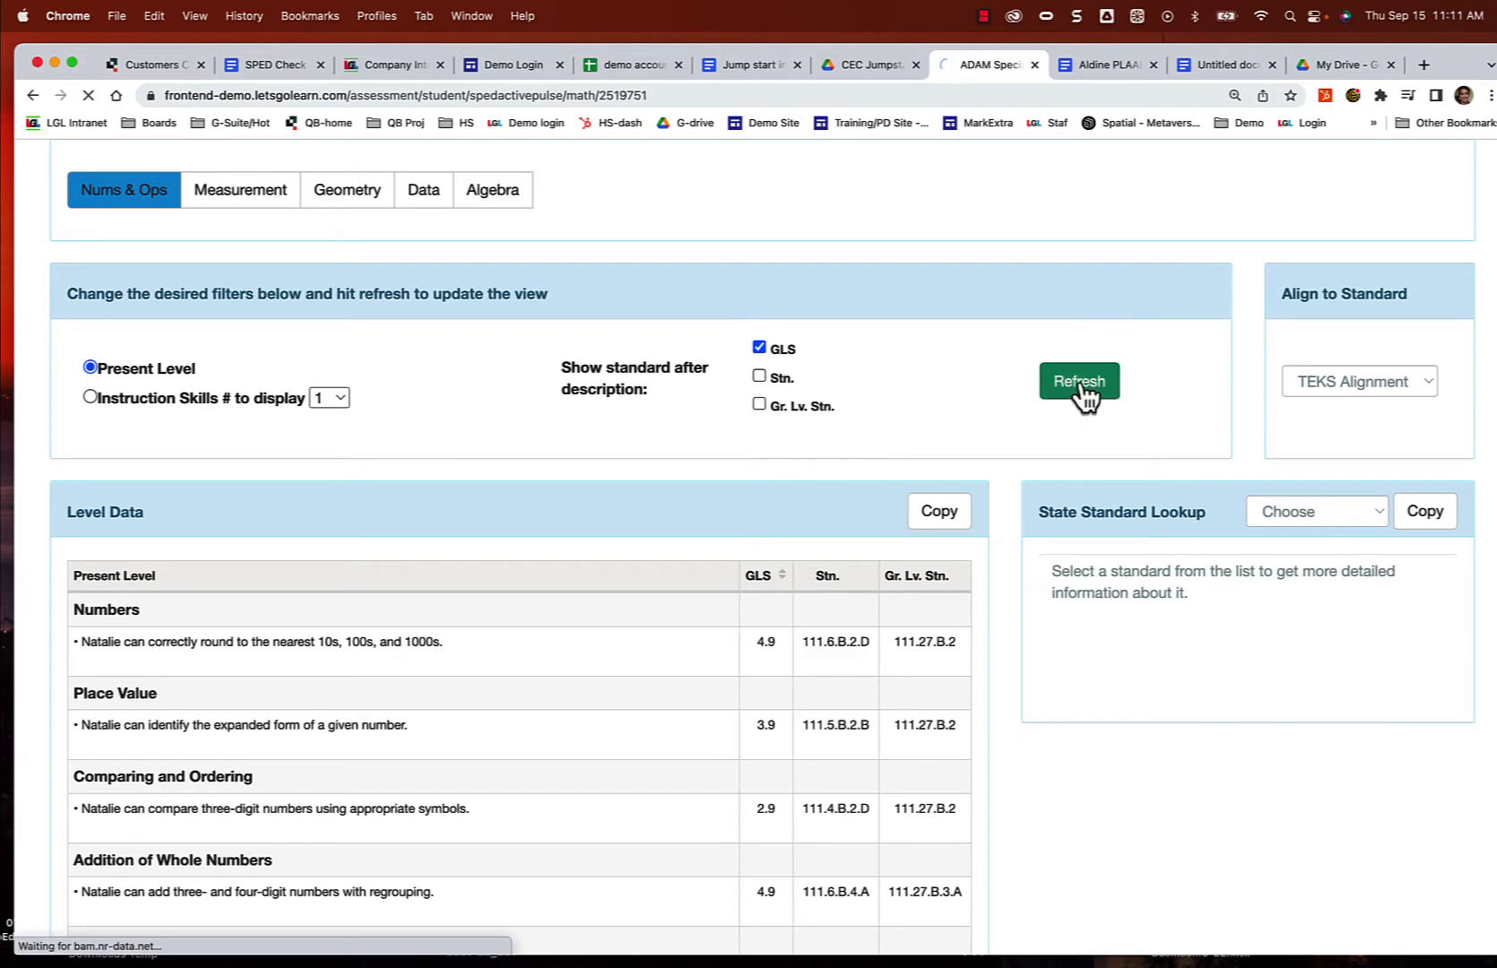
pyautogui.scroll(-9, 742, 697)
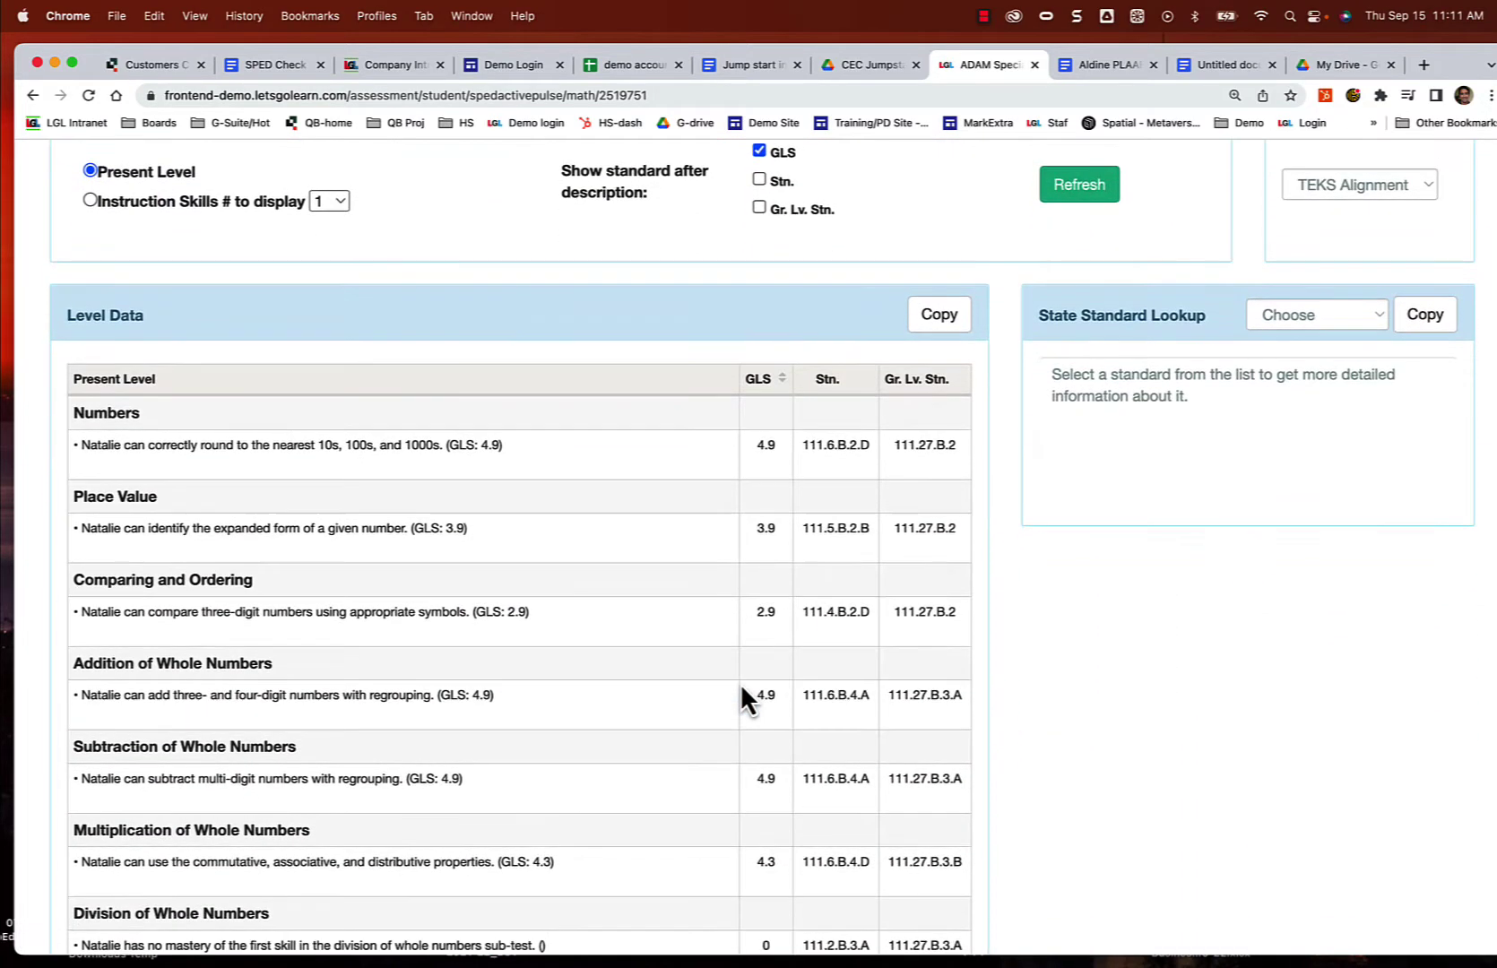
# Step: Select the Level Data sentence about rounding to the nearest 10s, 100s and 1000s under Numbers
pyautogui.scroll(-3, 742, 696)
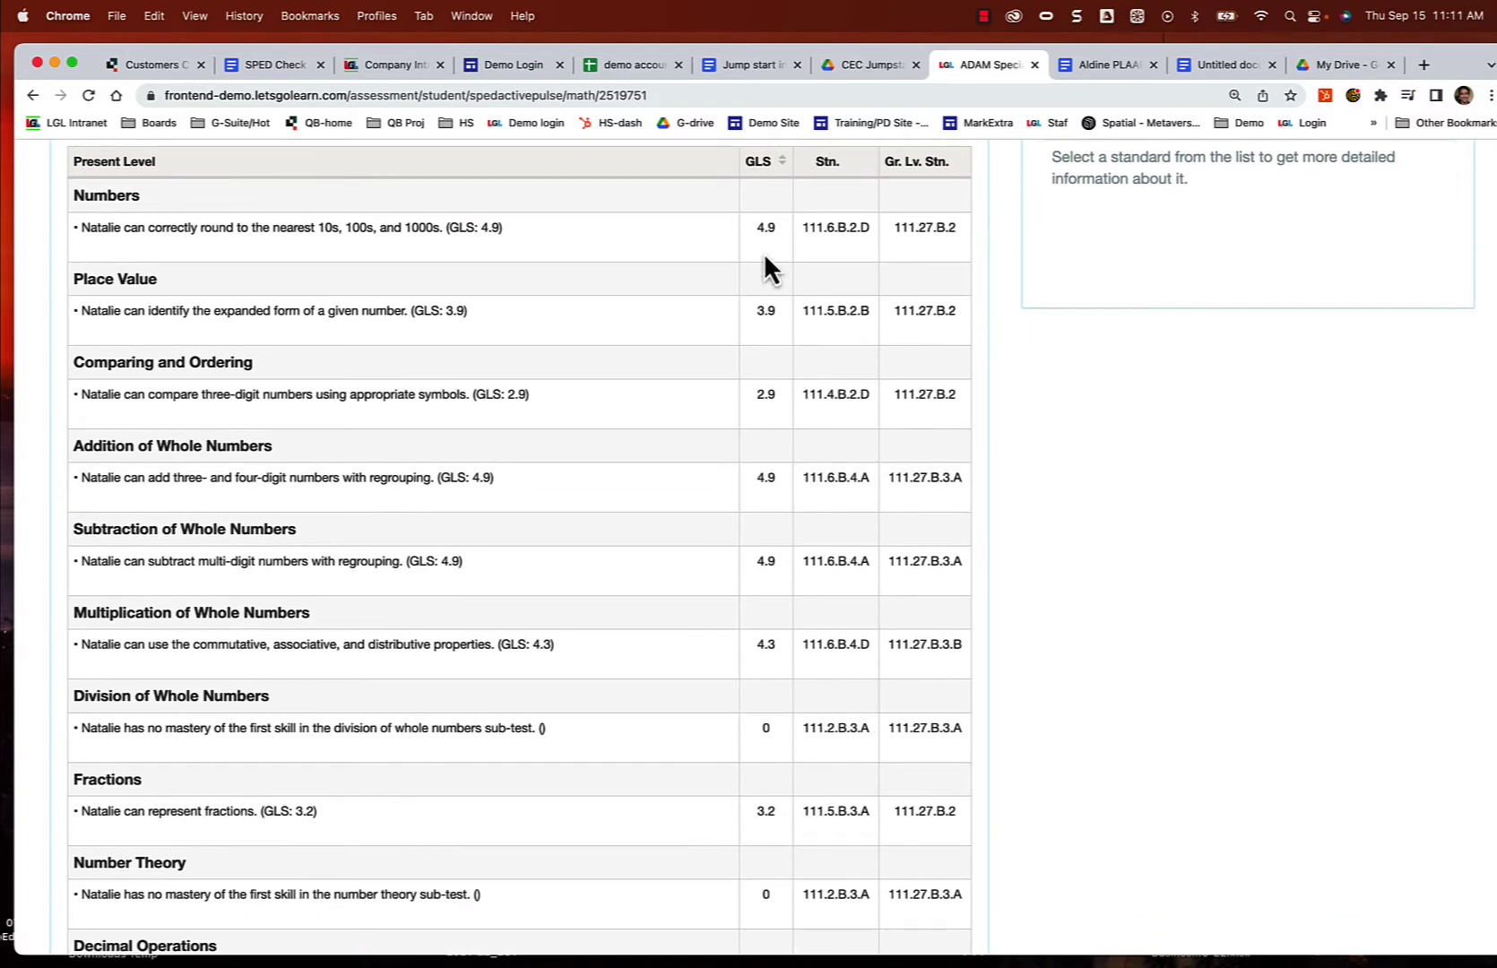
pyautogui.scroll(-1, 764, 265)
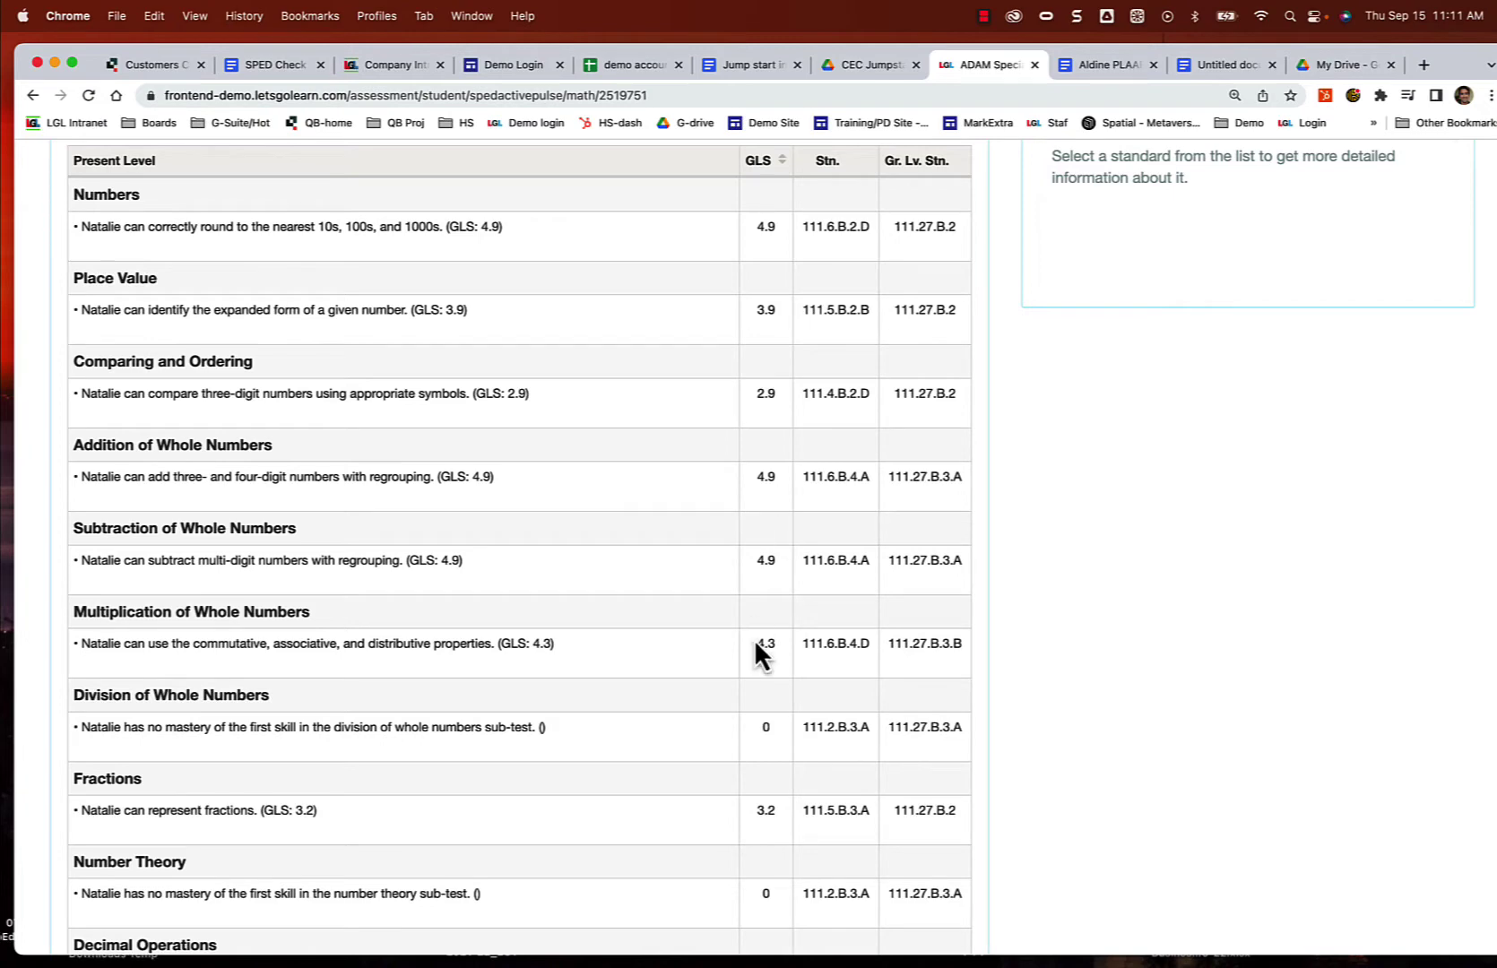
pyautogui.scroll(-1, 764, 385)
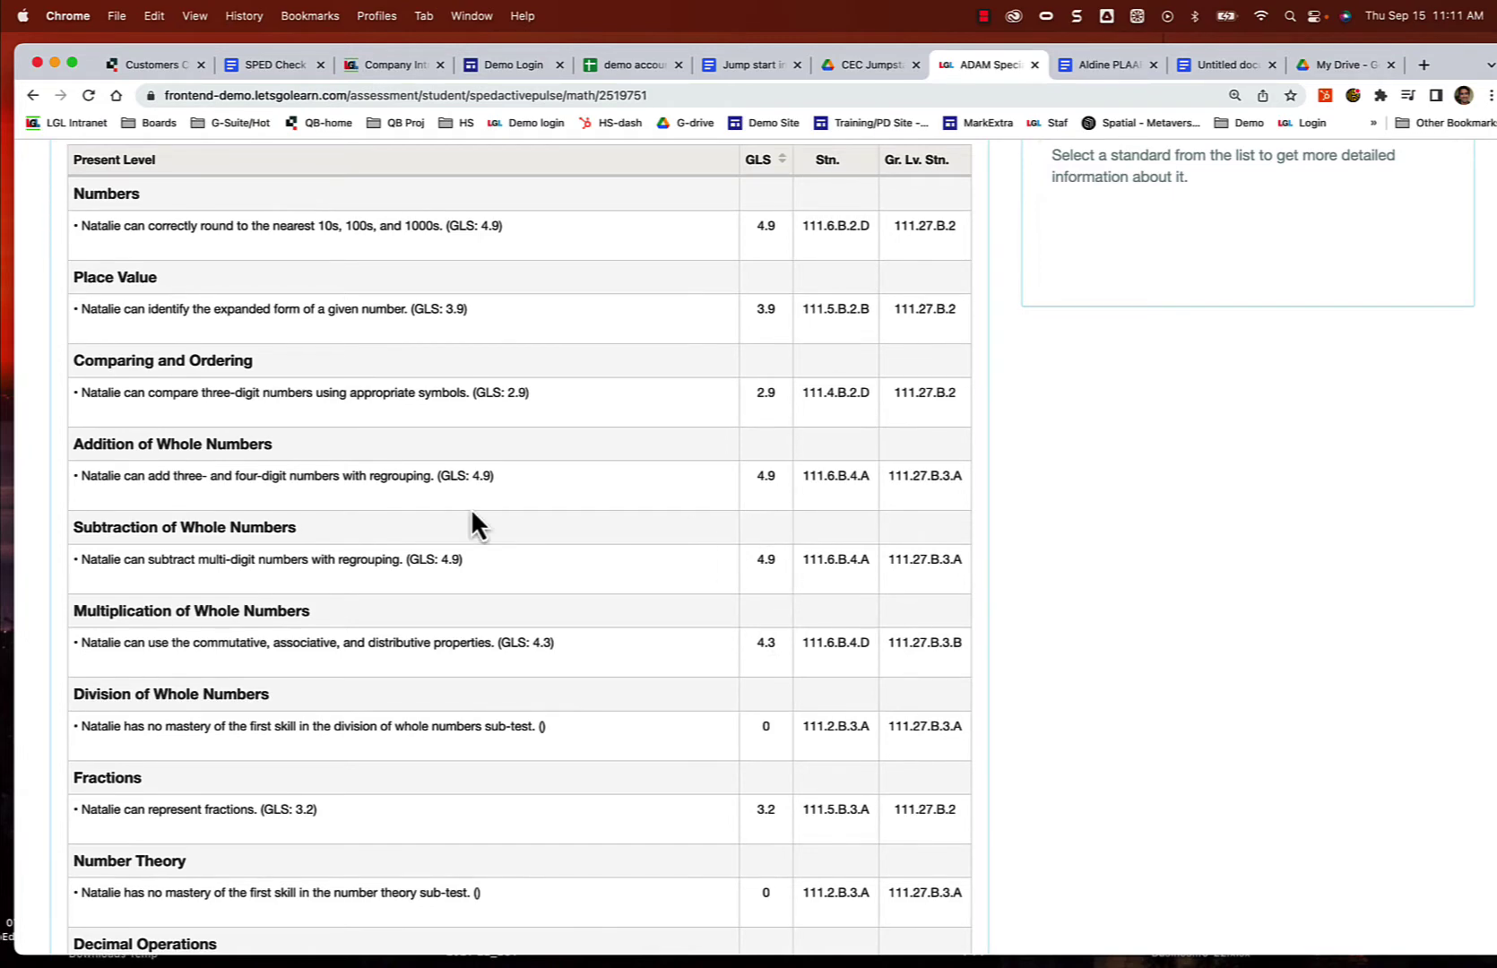
pyautogui.scroll(3, 603, 512)
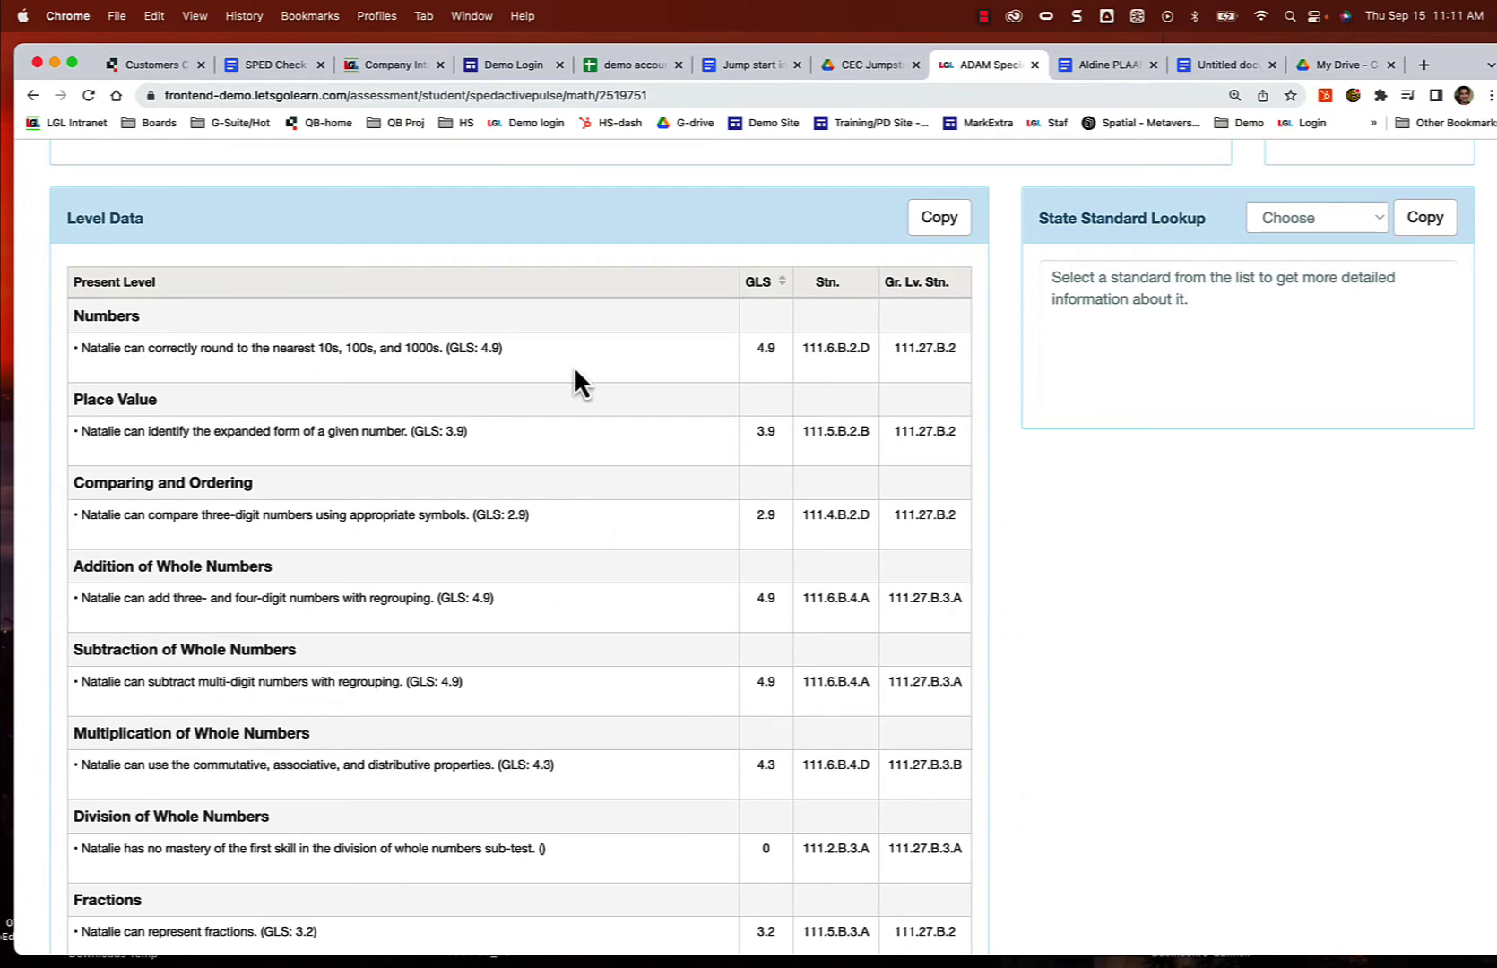
pyautogui.moveTo(73, 347); pyautogui.dragTo(470, 347)
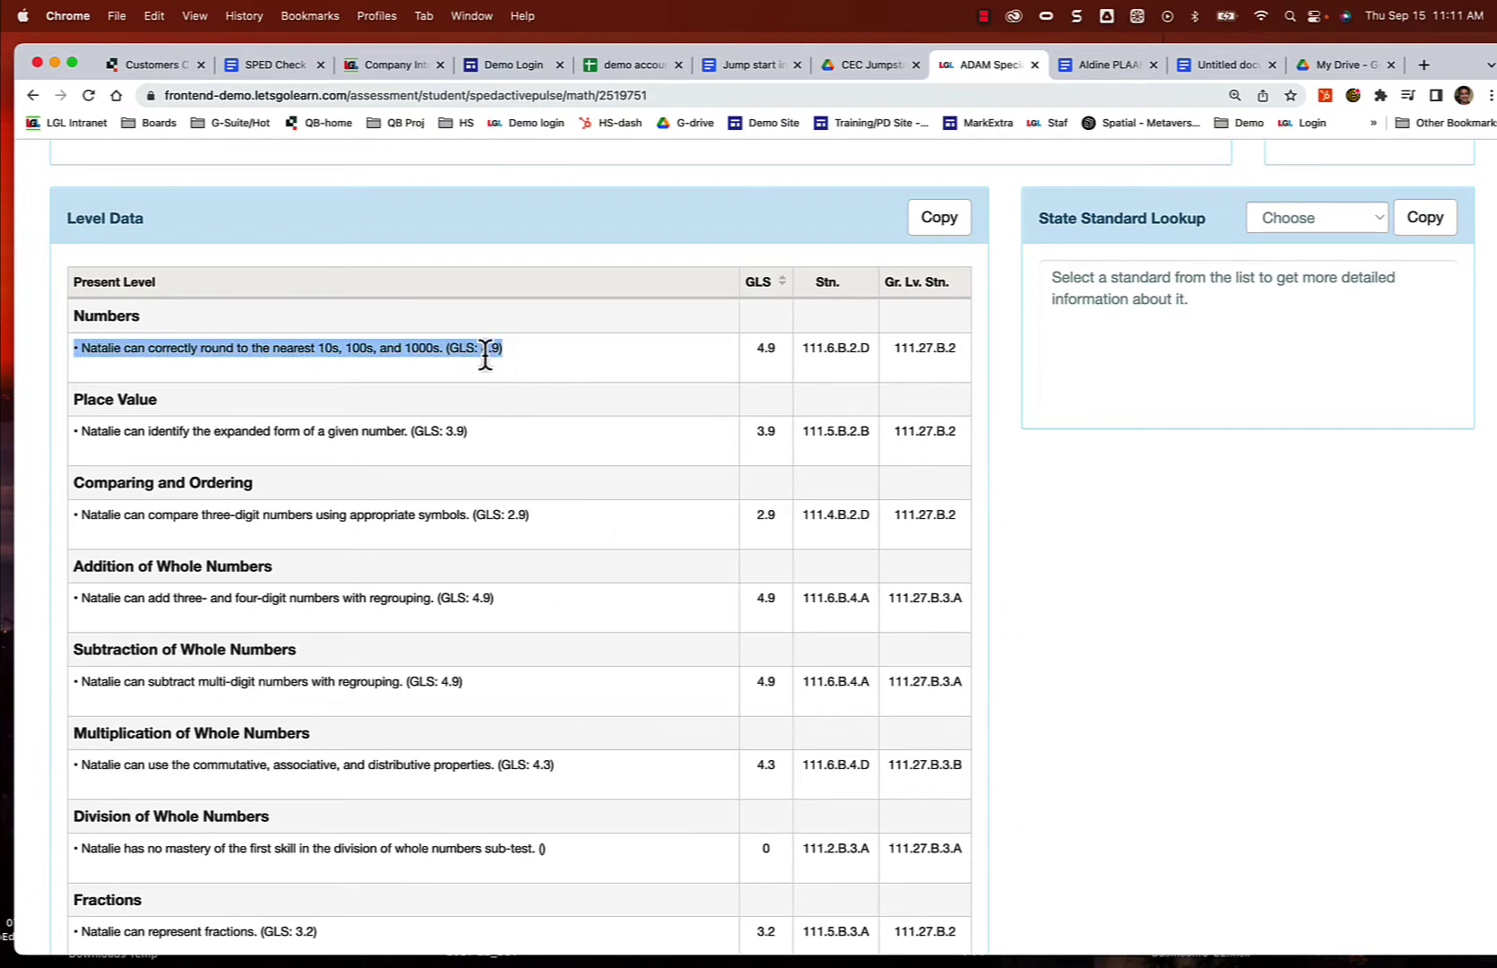
pyautogui.click(516, 363)
pyautogui.moveTo(267, 357); pyautogui.dragTo(81, 350)
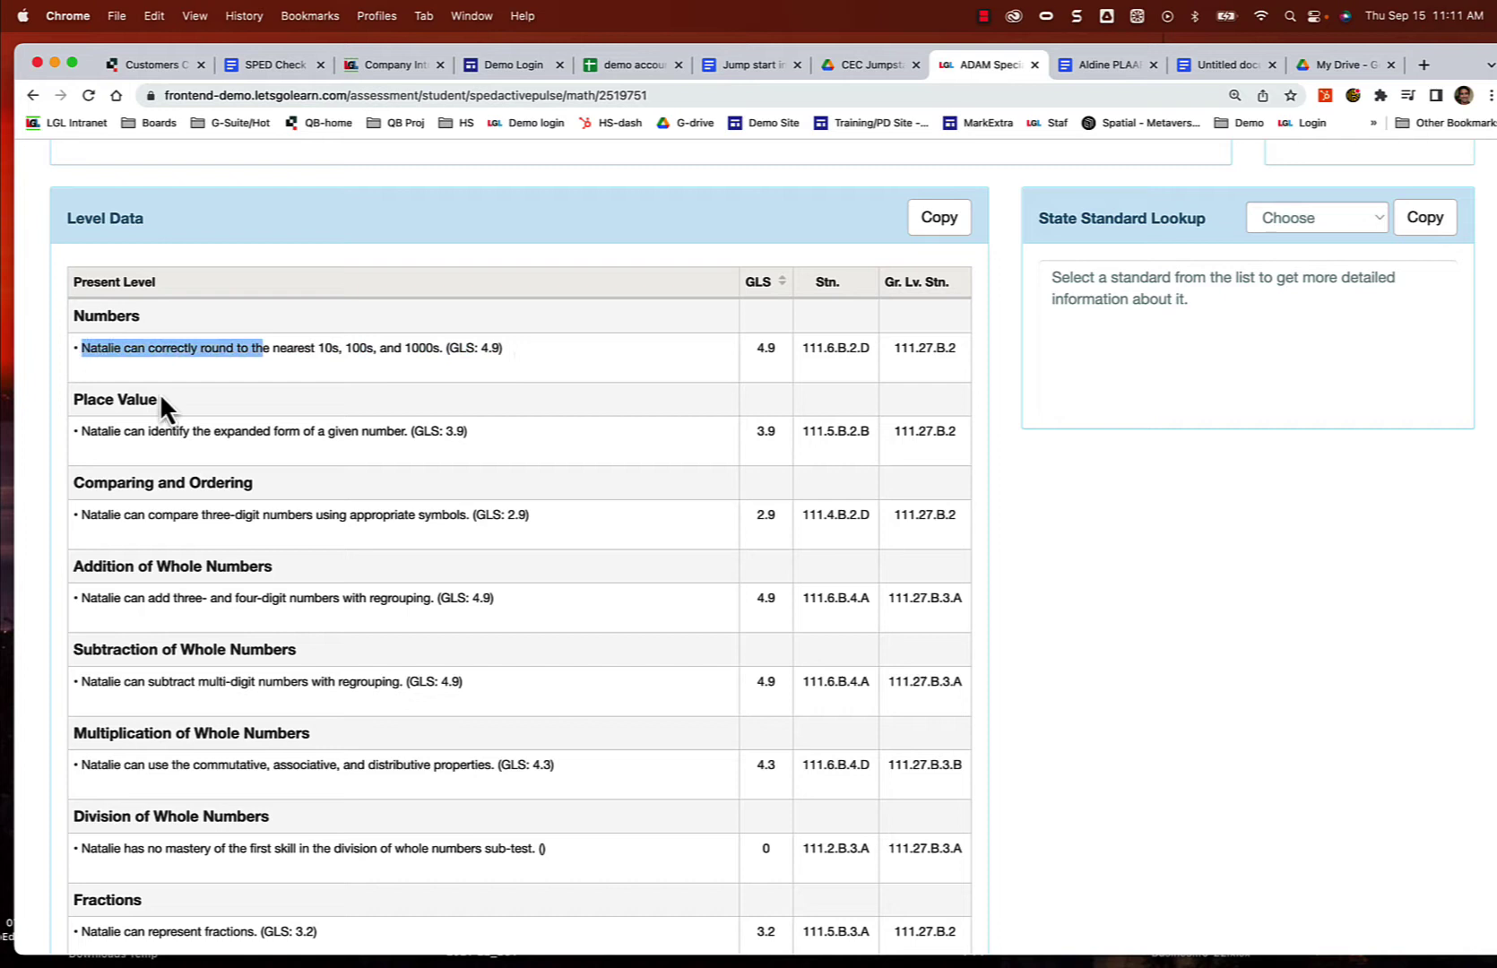
pyautogui.moveTo(517, 351); pyautogui.dragTo(85, 354)
pyautogui.press('super+c')
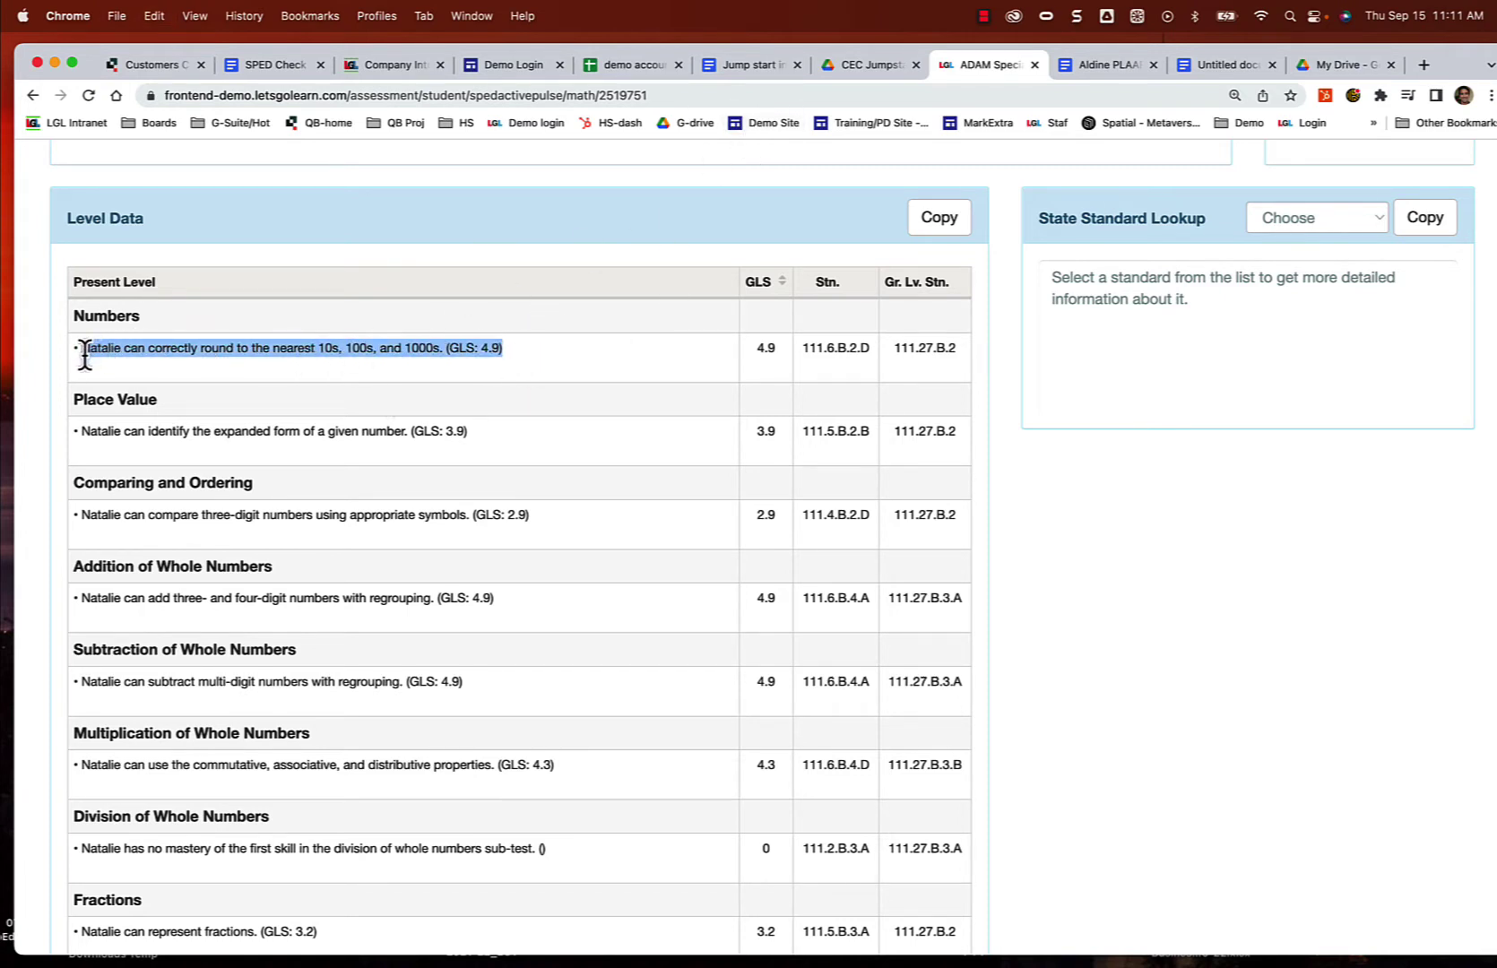
# Step: Paste the rounding skill sentence after Strengths item 1, undoing the automatic list formatting
pyautogui.click(1099, 64)
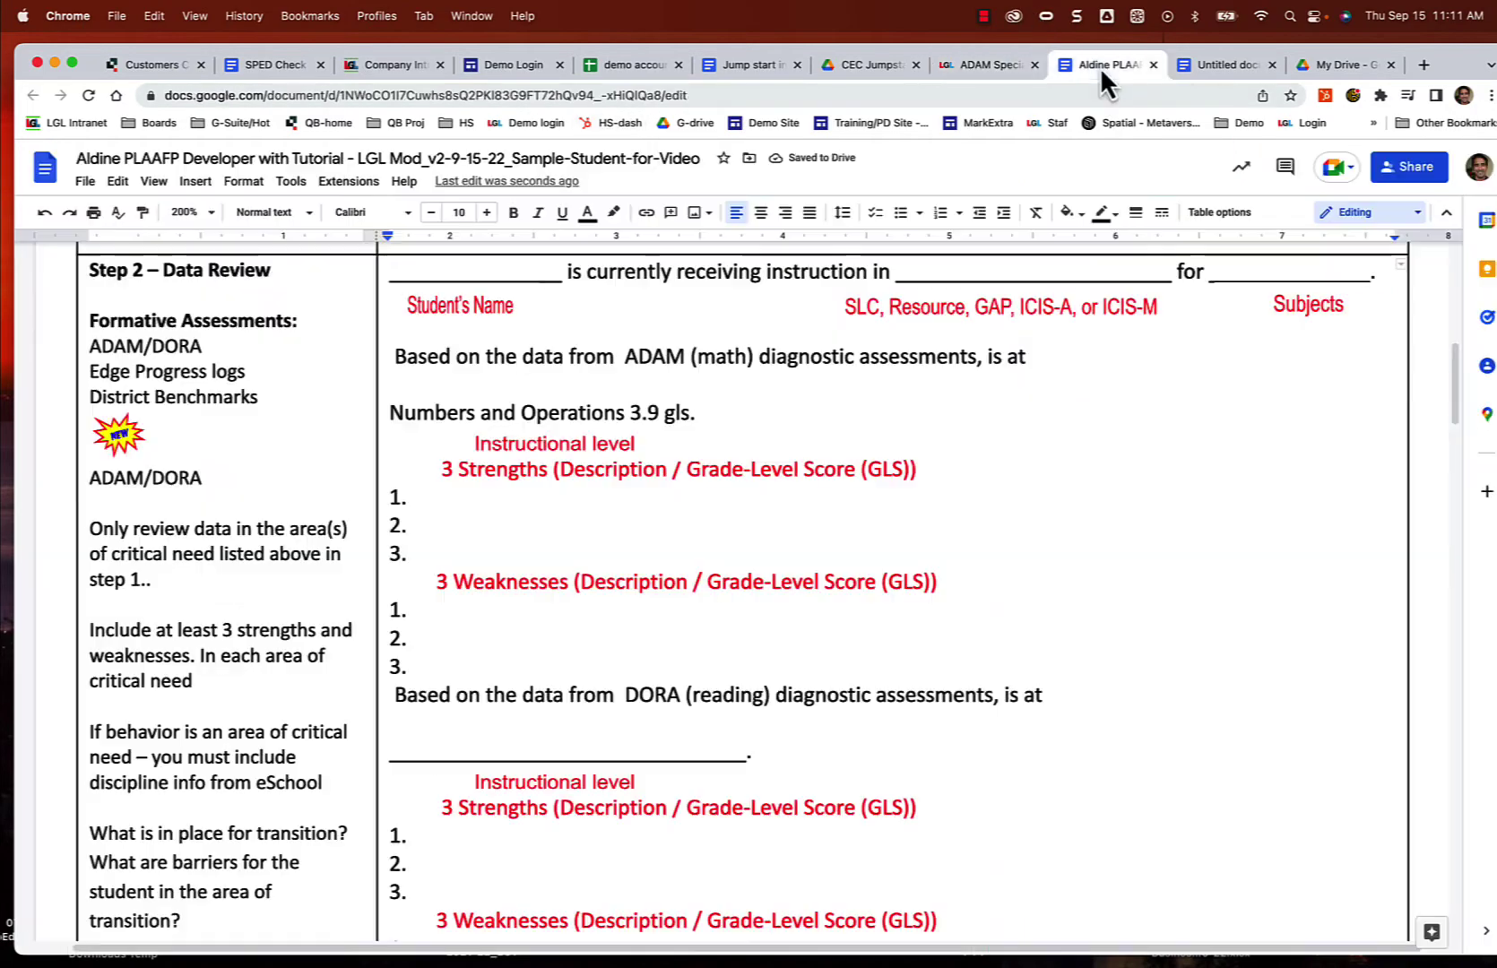
pyautogui.click(423, 498)
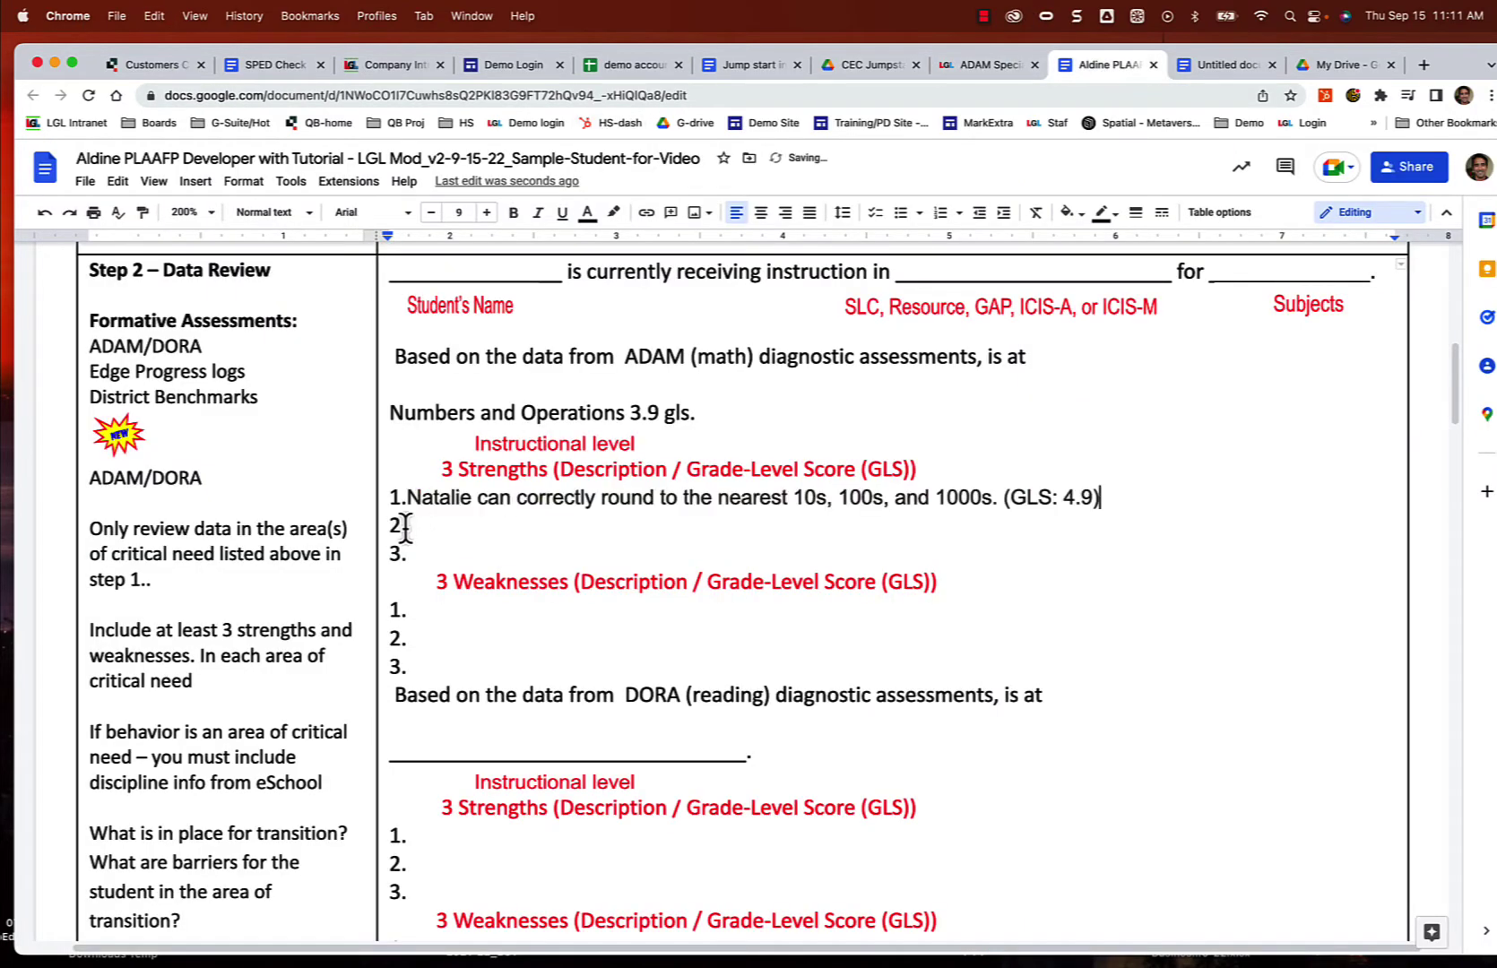
pyautogui.press('super+v')
pyautogui.click(403, 495)
pyautogui.press('super+z')
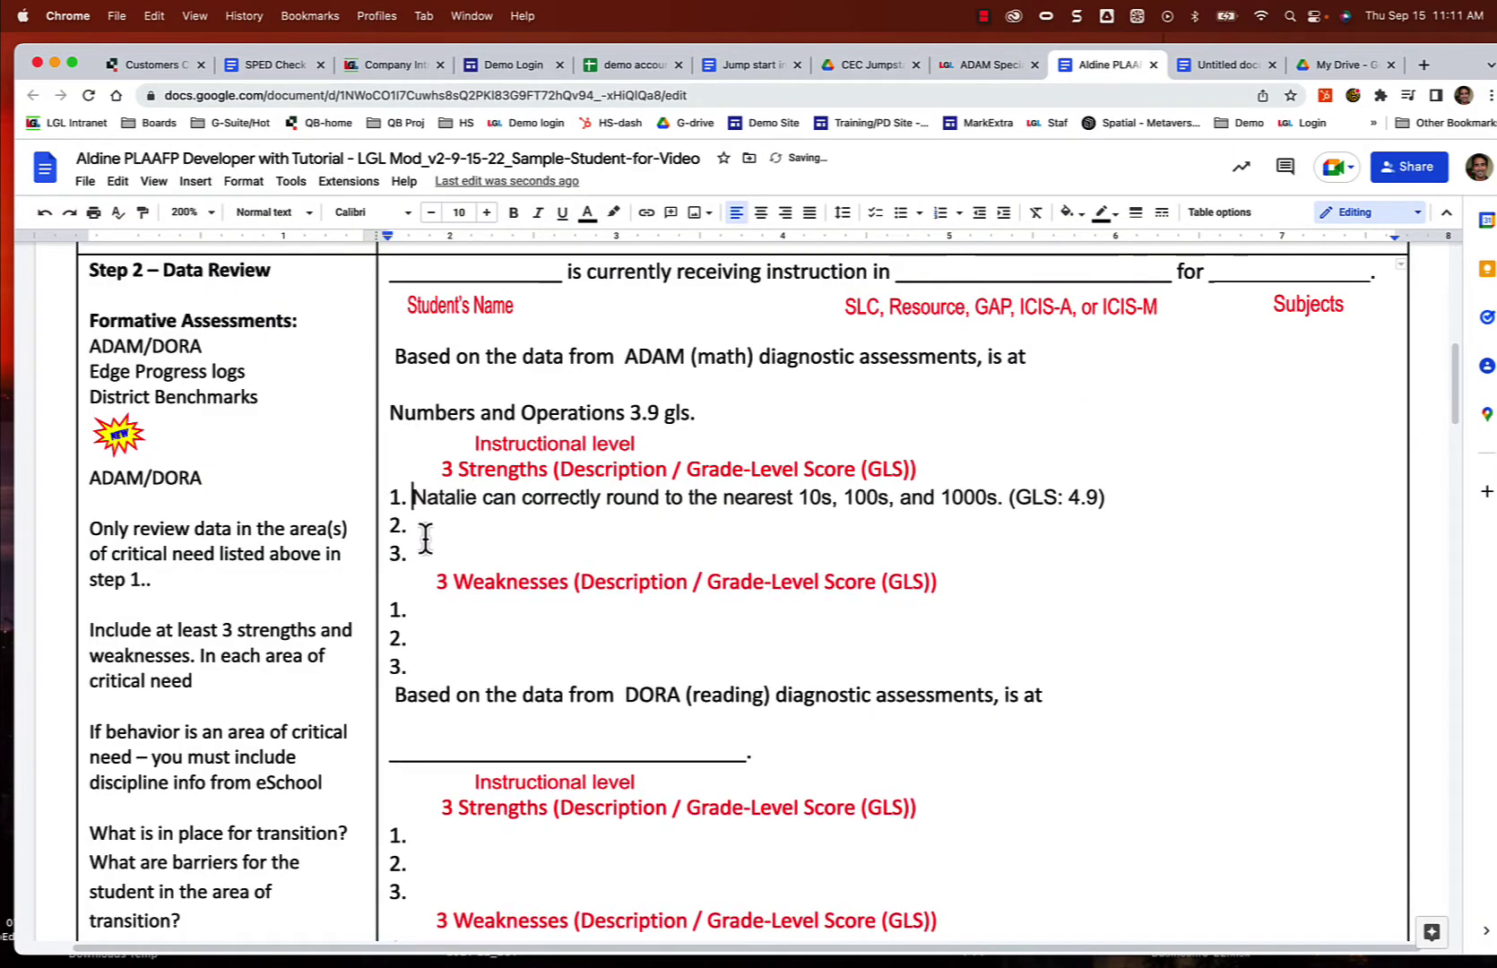
# Step: Add the multi-digit addition-with-regrouping sentence (GLS: 4.9) as strength 2
pyautogui.click(990, 67)
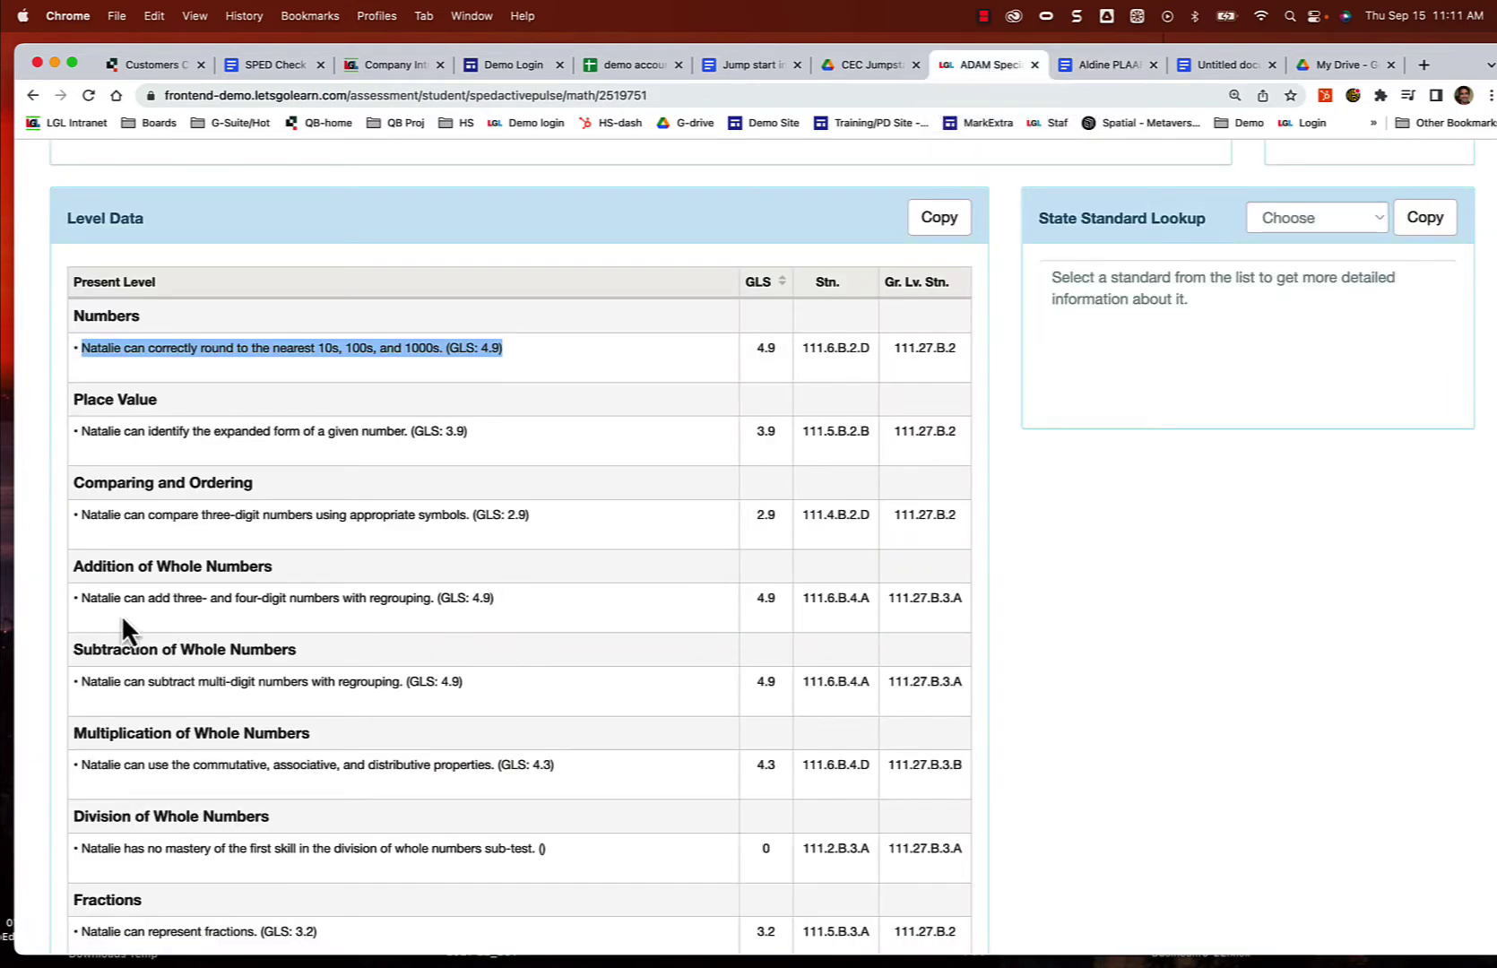
pyautogui.moveTo(82, 598); pyautogui.dragTo(489, 598)
pyautogui.press('super+c')
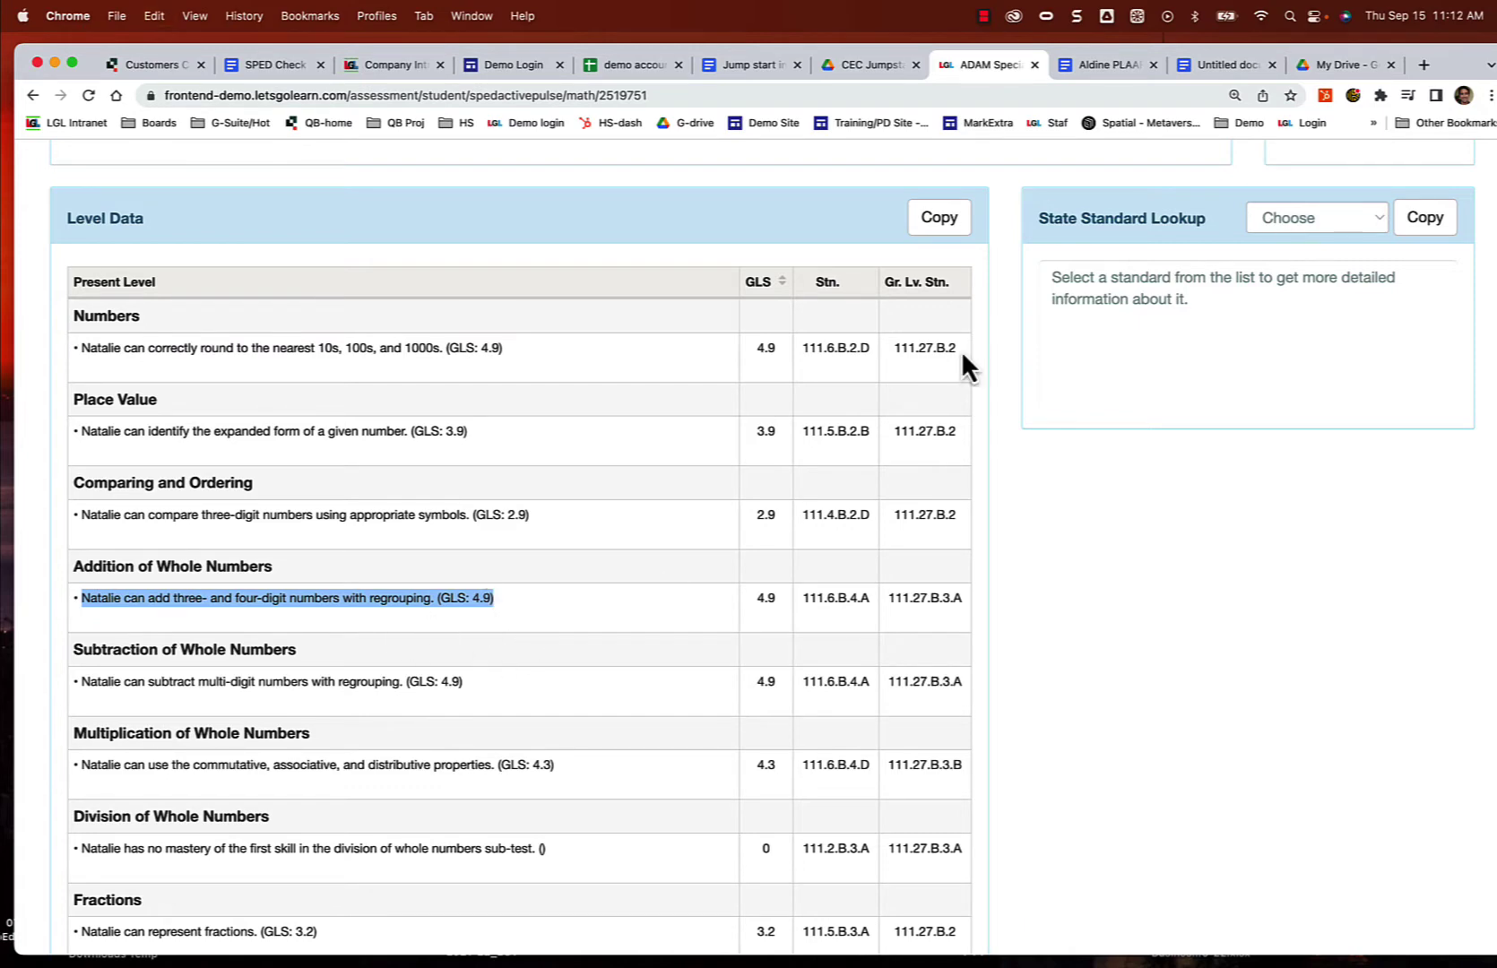
pyautogui.click(1085, 64)
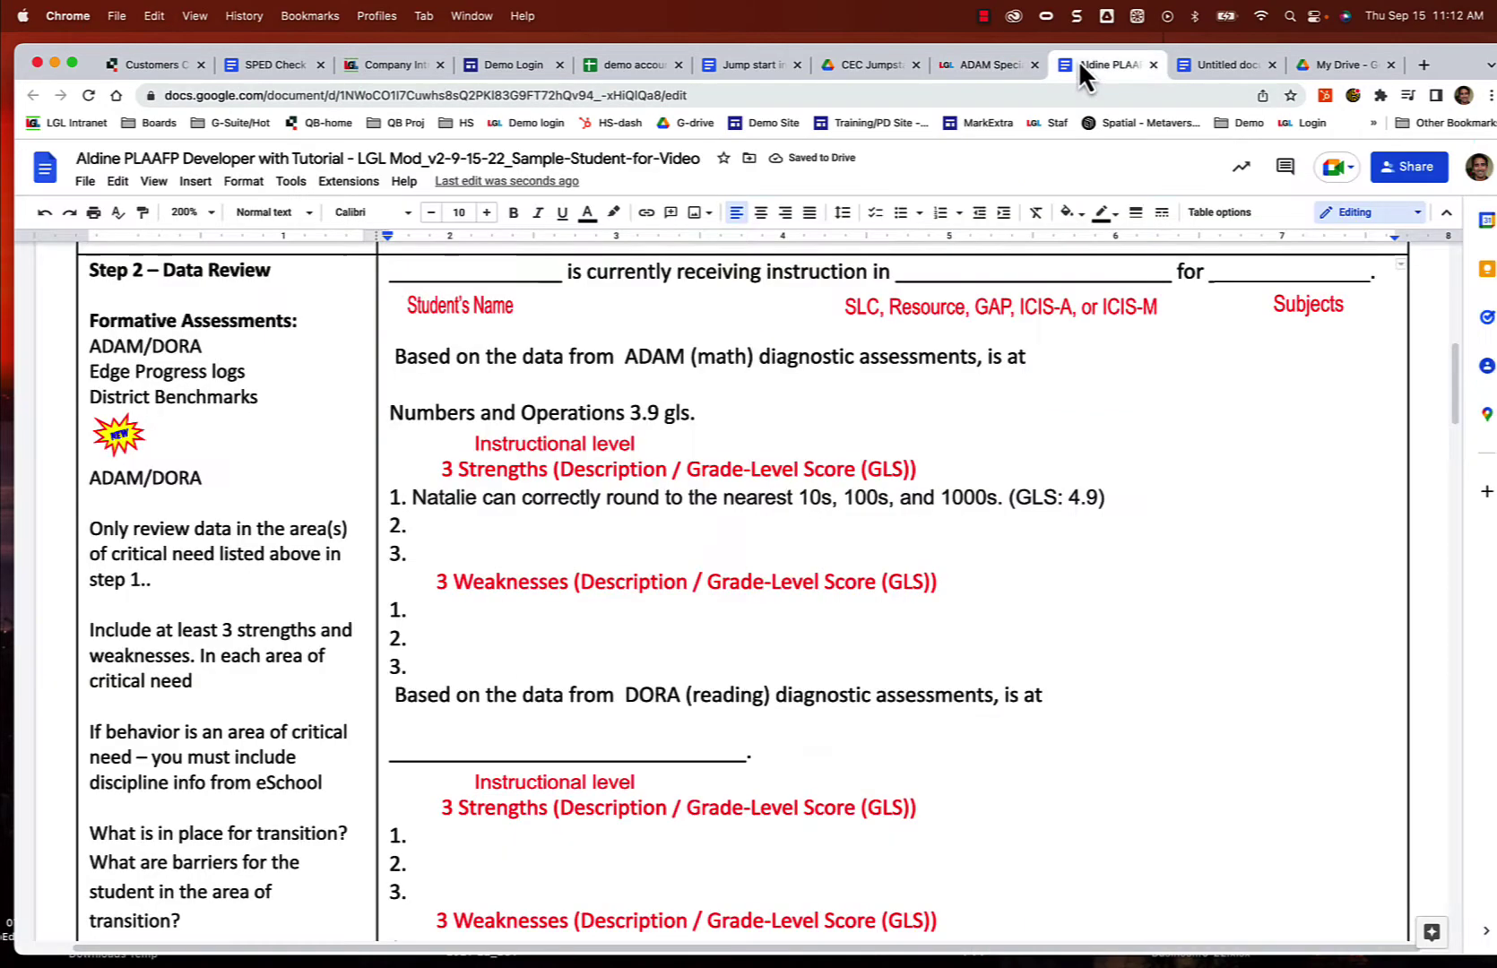
pyautogui.click(413, 529)
pyautogui.press('super+v')
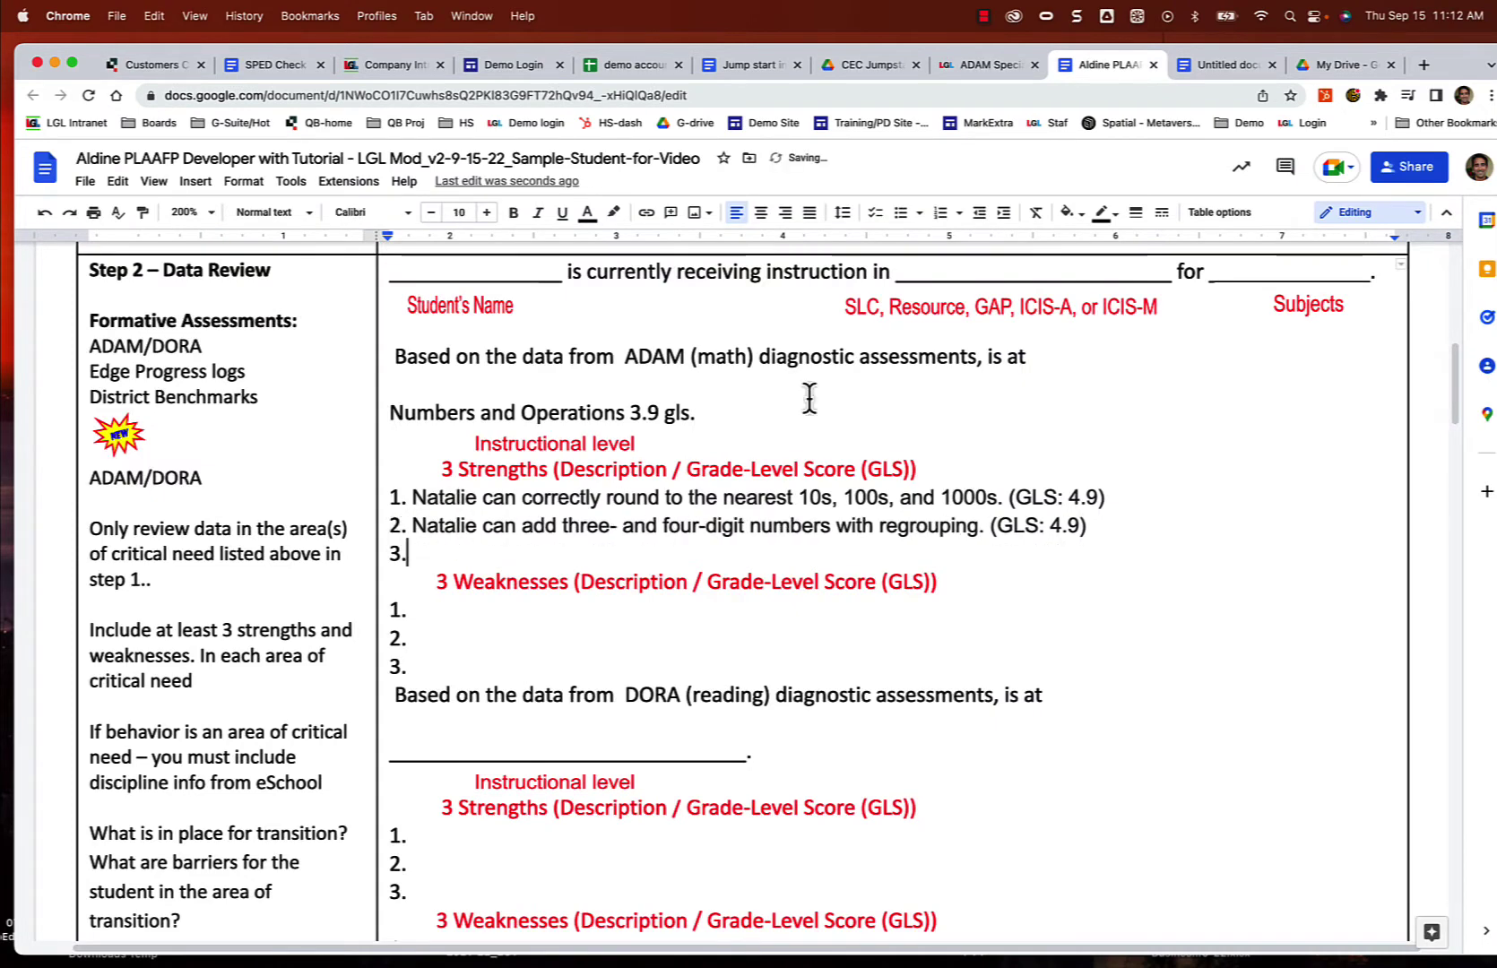
# Step: Add the subtraction-with-regrouping sentence as strength 3 and undo auto-listing on weakness 1
pyautogui.click(991, 68)
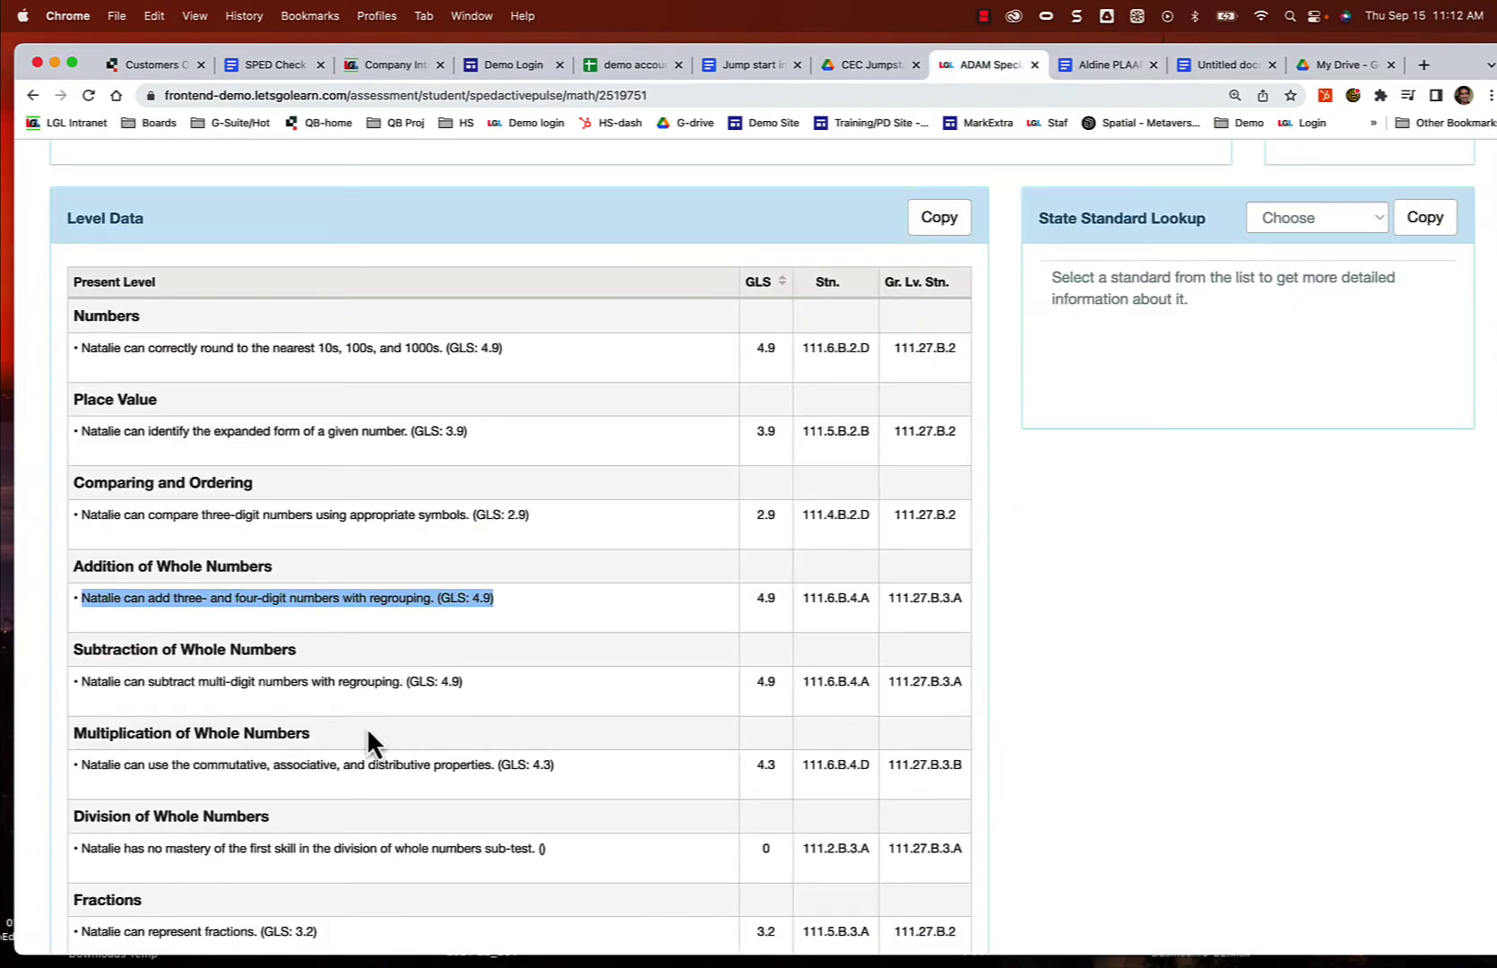
pyautogui.scroll(-1, 366, 728)
pyautogui.click(85, 643)
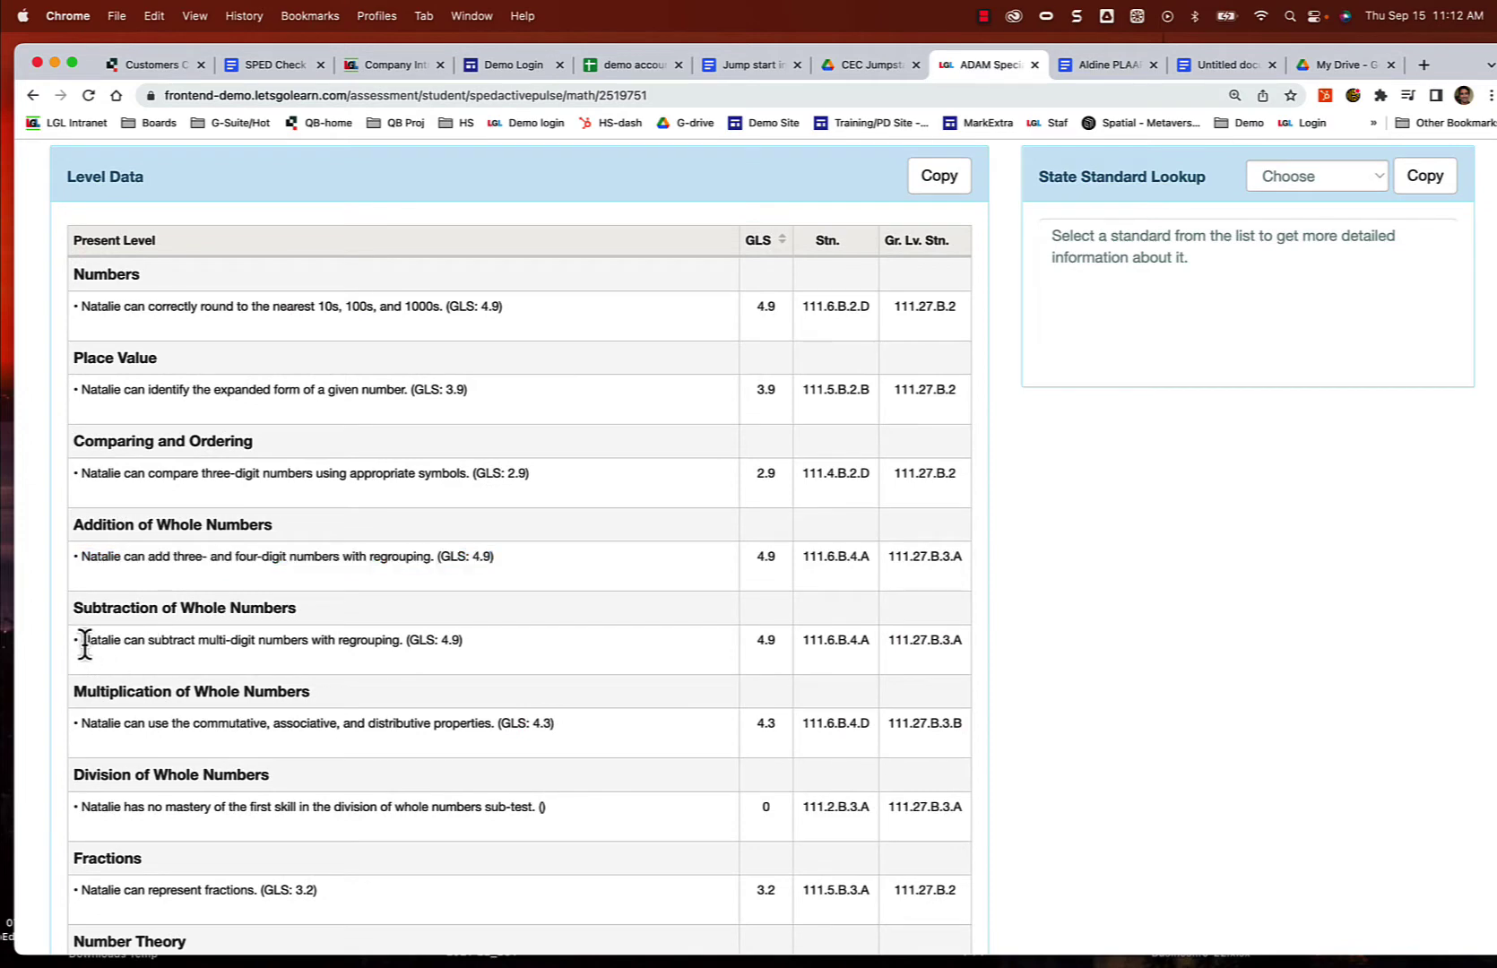
pyautogui.moveTo(84, 643); pyautogui.dragTo(464, 649)
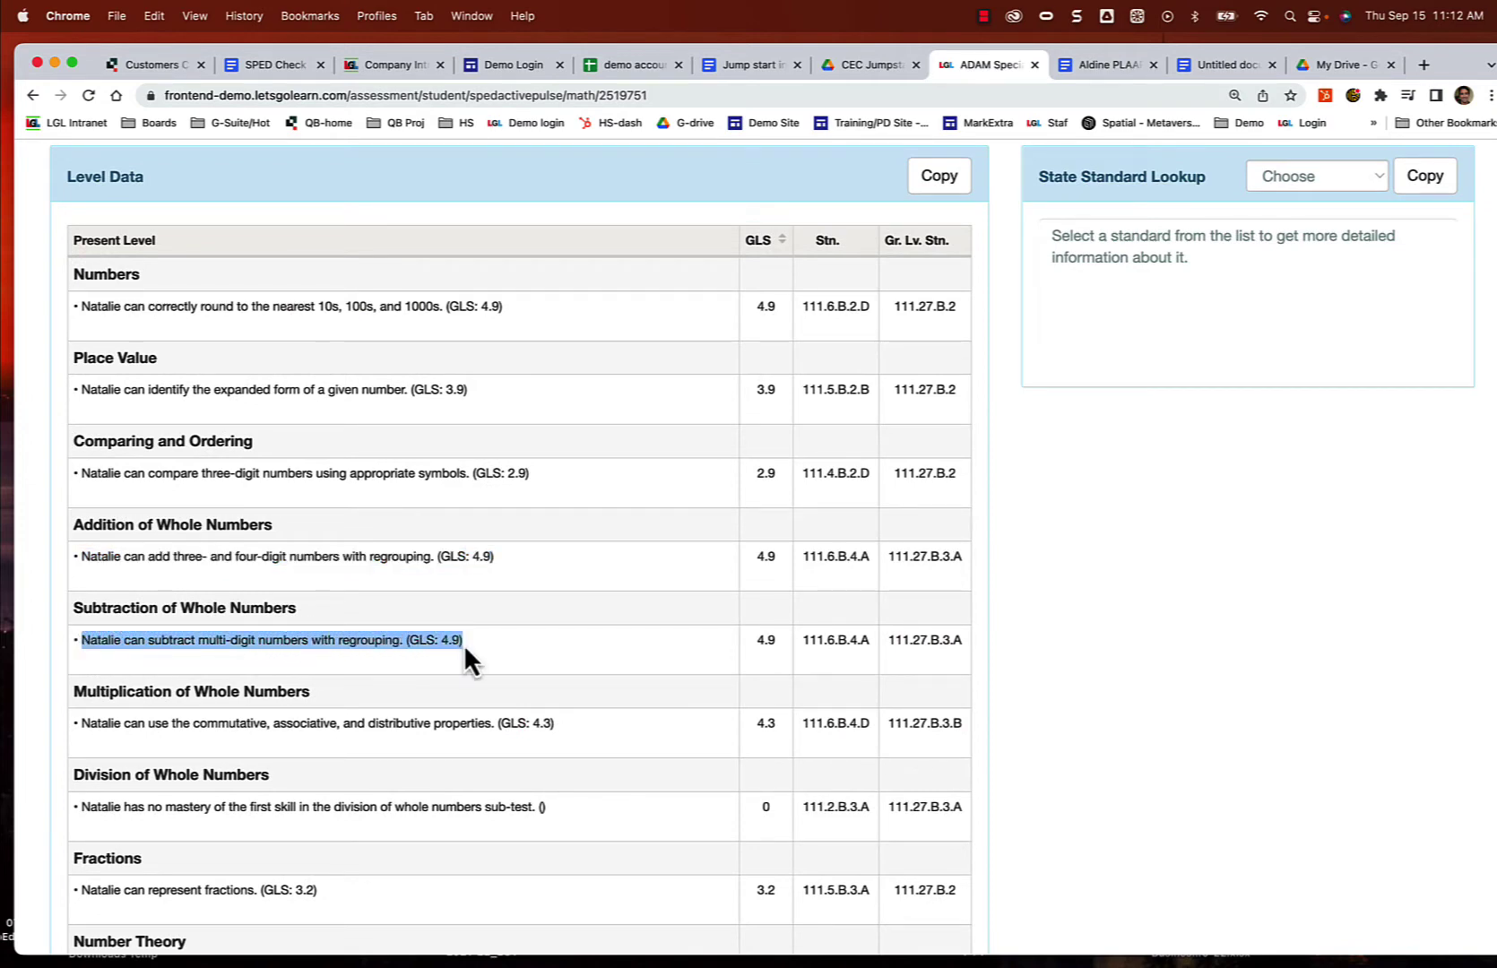
pyautogui.press('super+c')
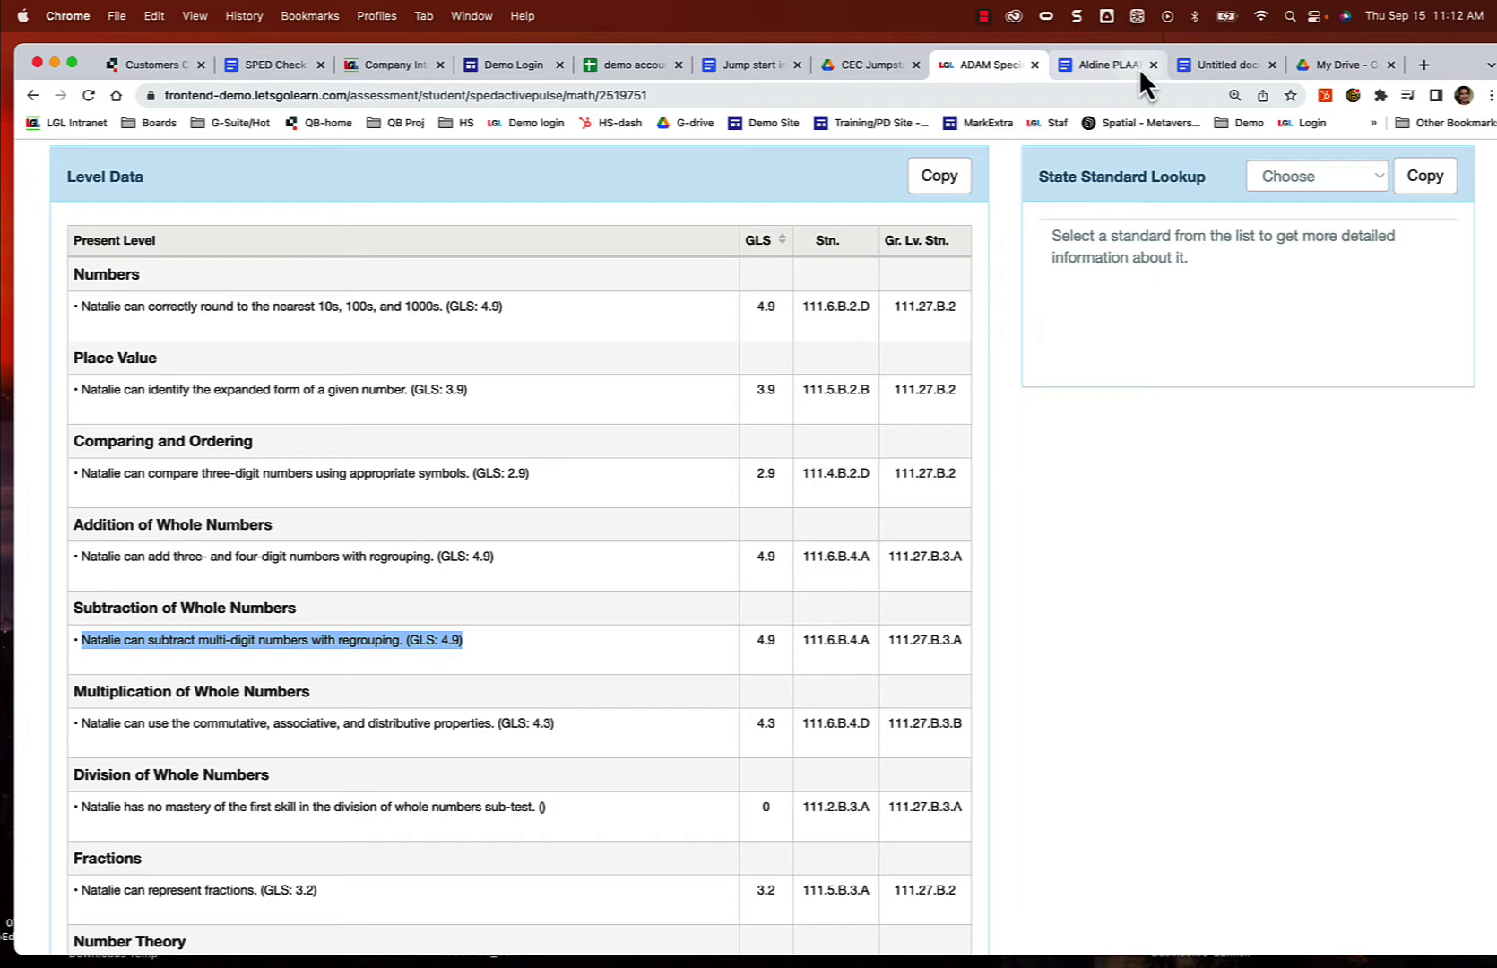
pyautogui.click(1137, 66)
pyautogui.click(412, 553)
pyautogui.press('super+v')
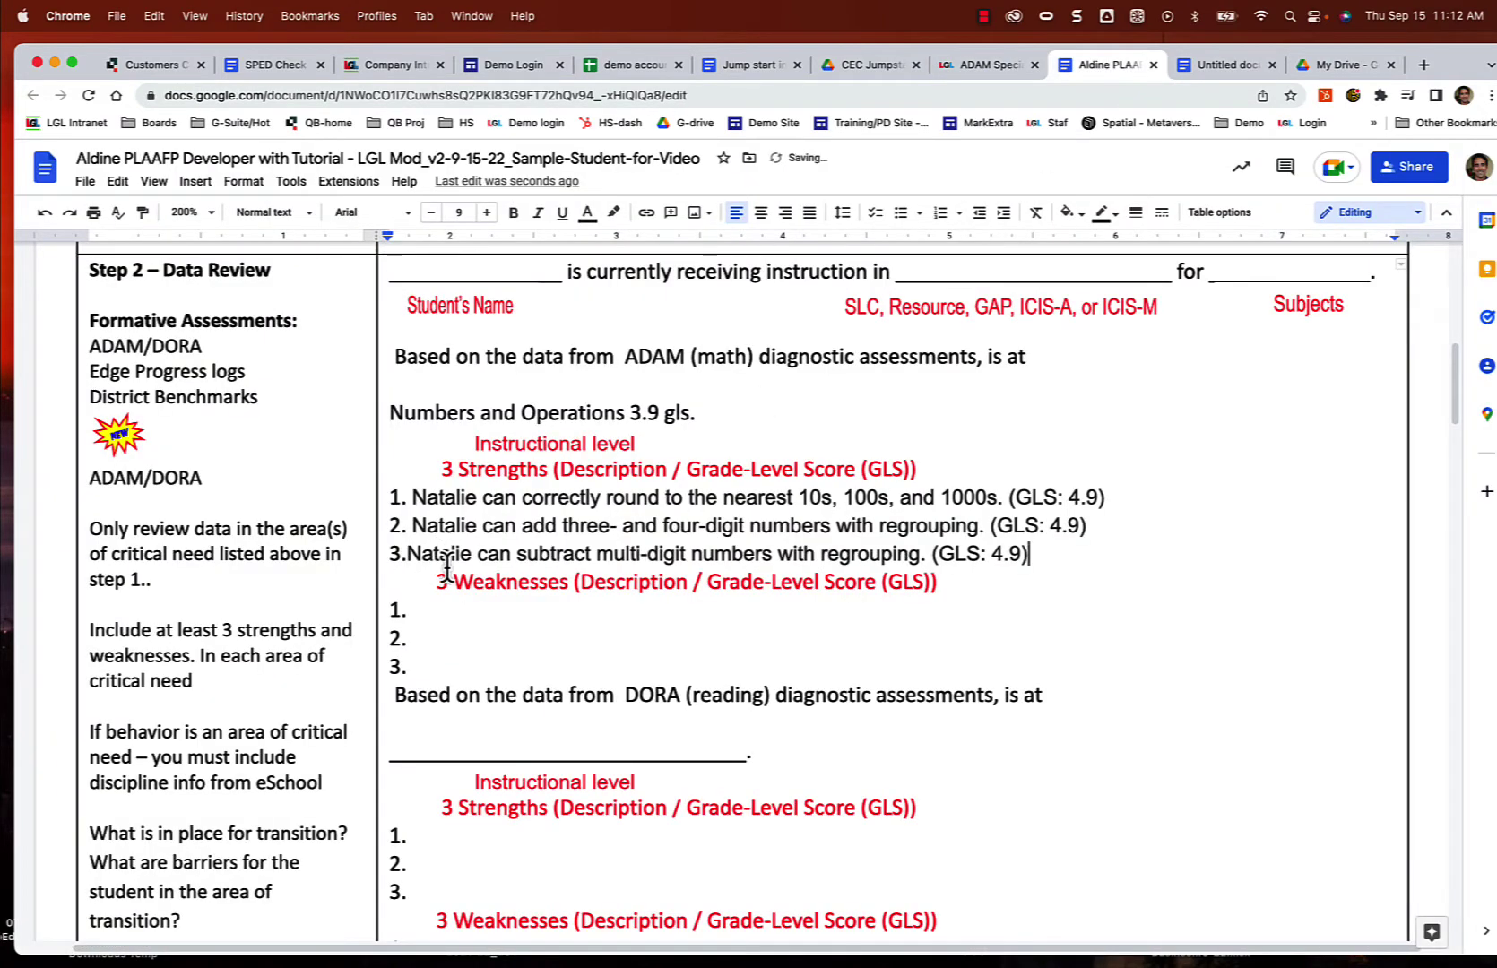
pyautogui.click(408, 556)
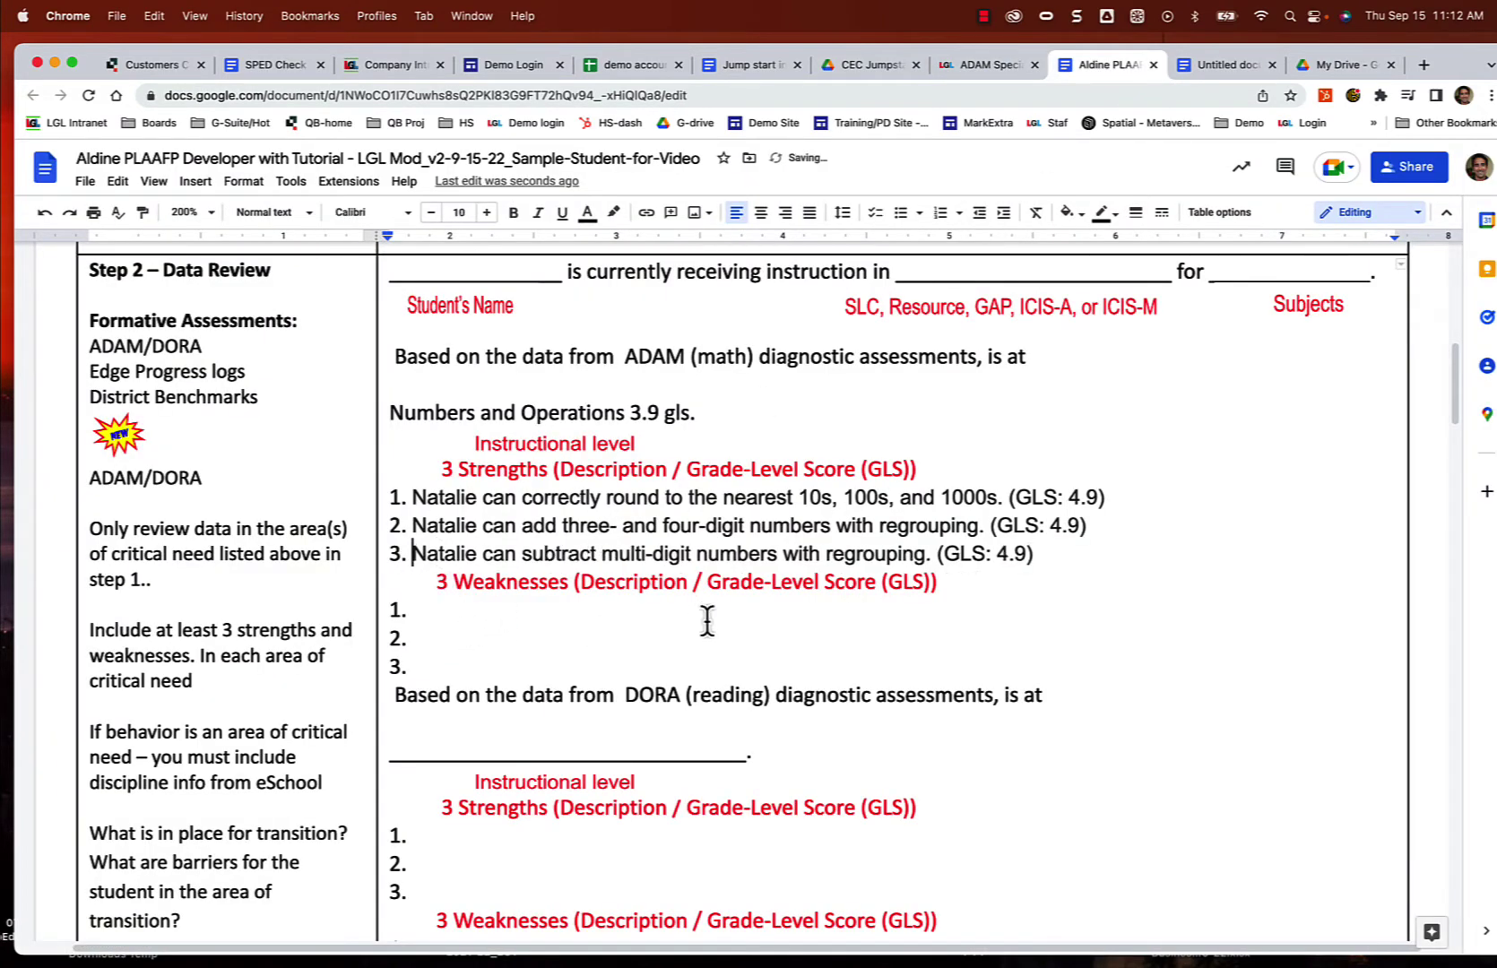
pyautogui.click(445, 610)
pyautogui.press('super+z')
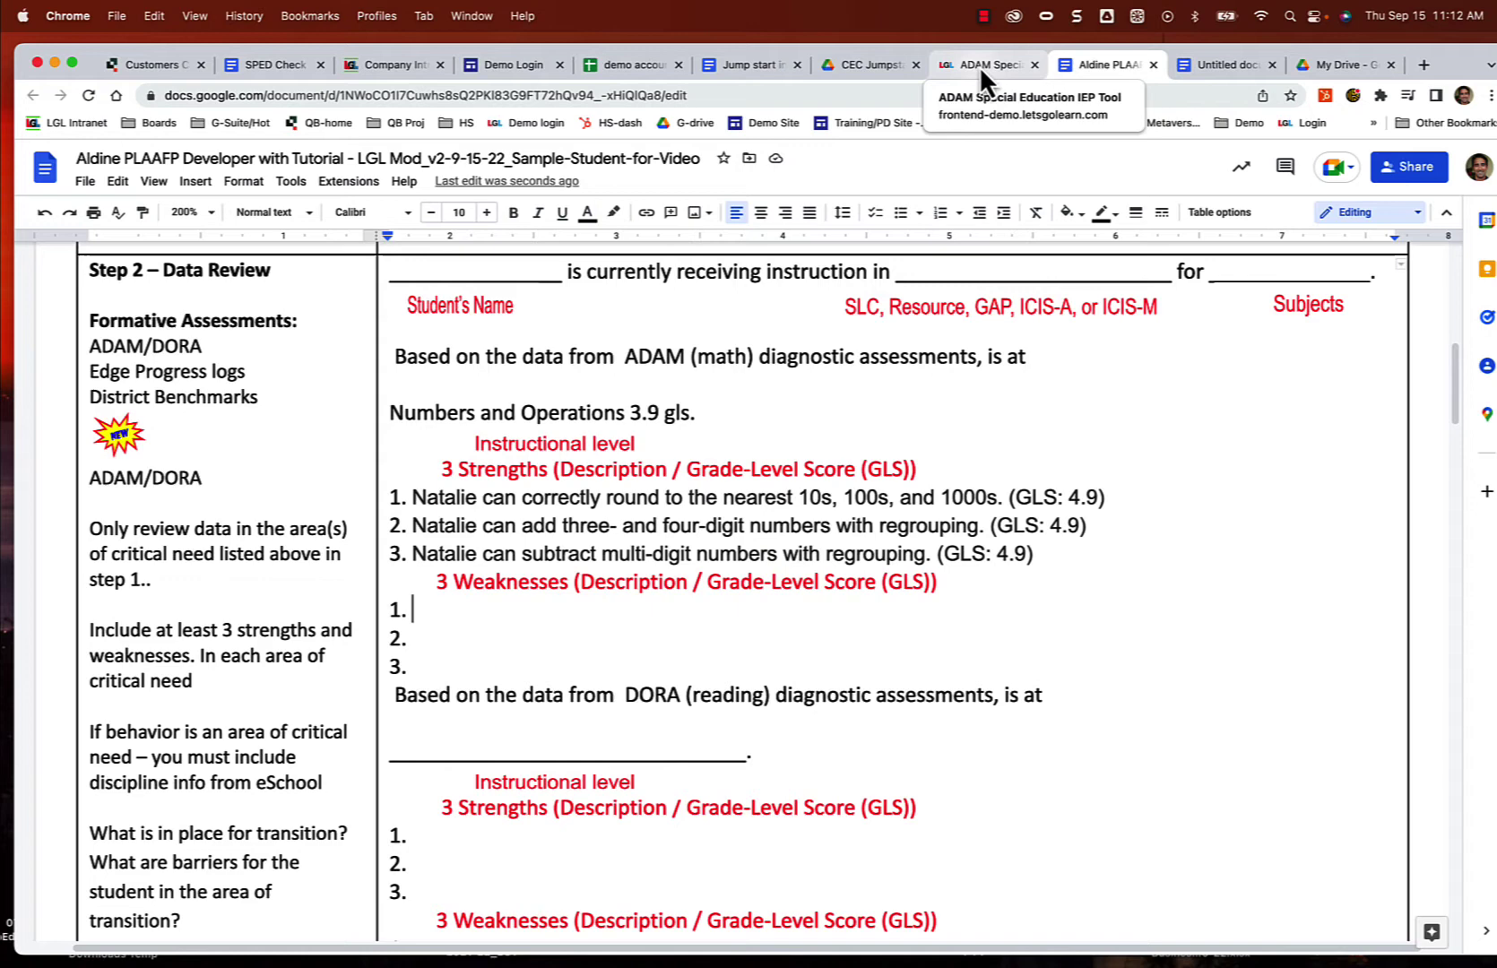
# Step: Set Instruction Skills # to display to 3 and refresh the ADAM Level Data table
pyautogui.click(978, 66)
pyautogui.click(759, 580)
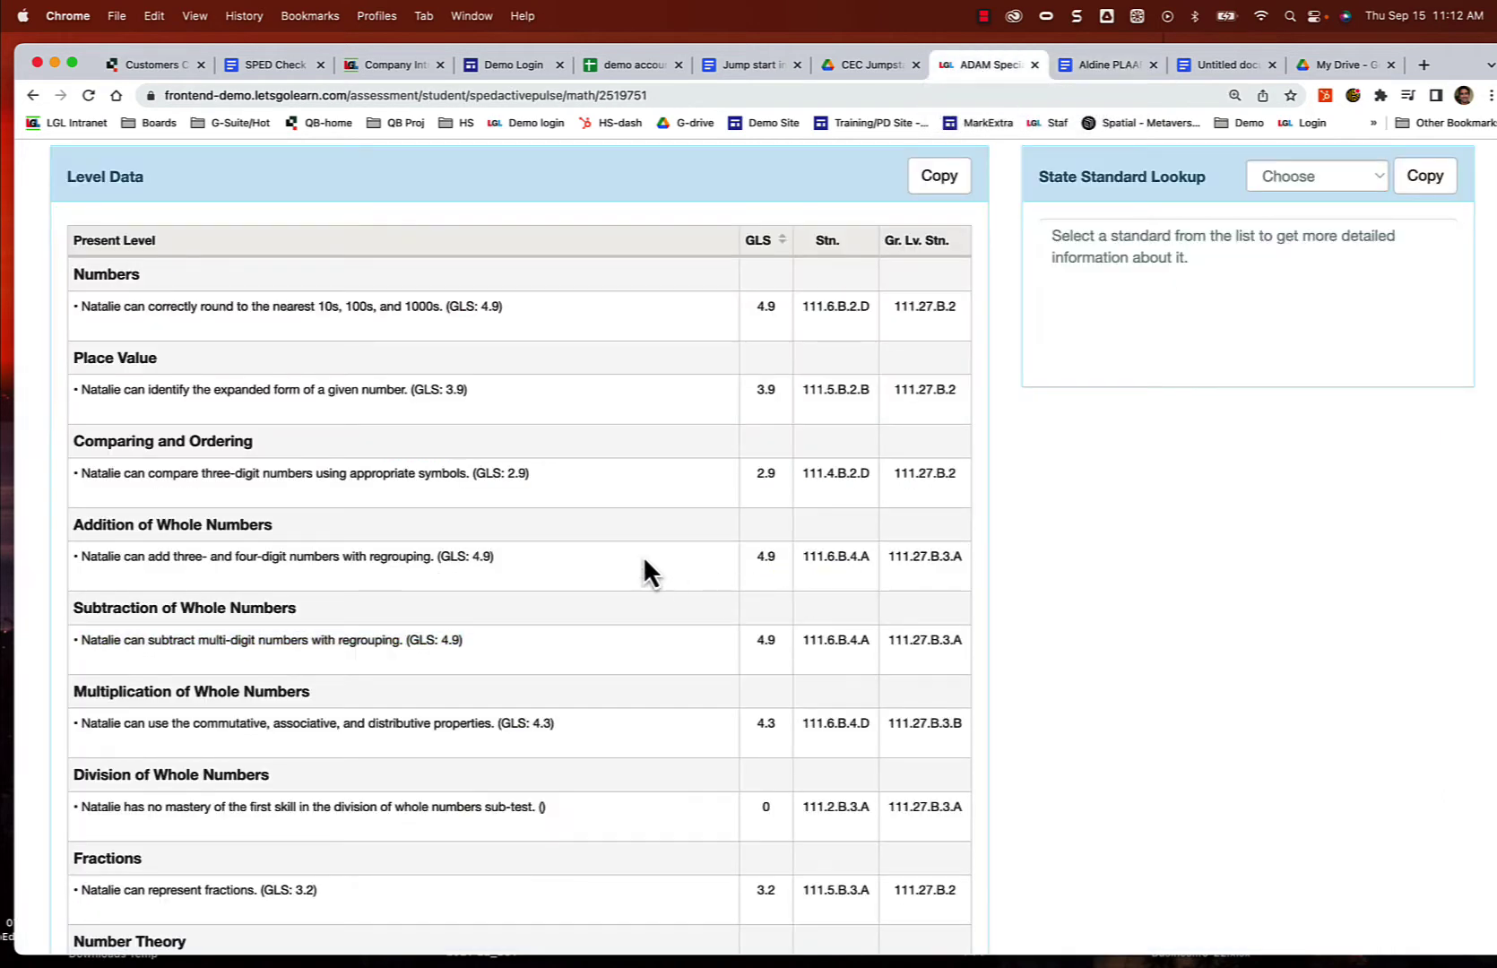
pyautogui.scroll(5, 640, 559)
pyautogui.scroll(1, 642, 571)
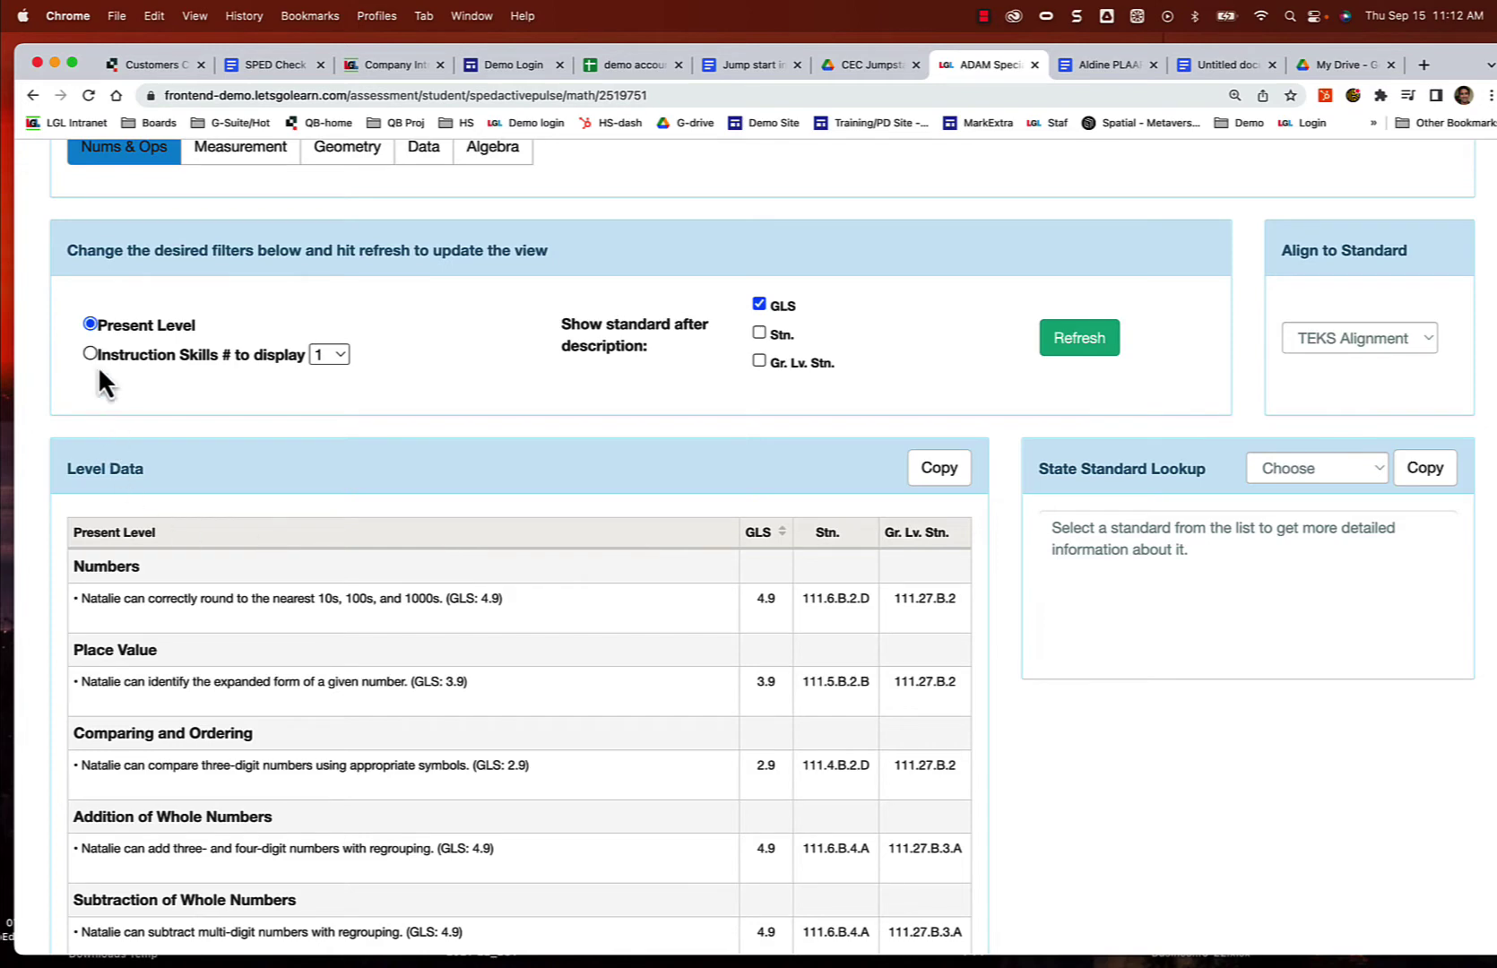
pyautogui.click(328, 355)
pyautogui.click(329, 401)
pyautogui.click(1078, 359)
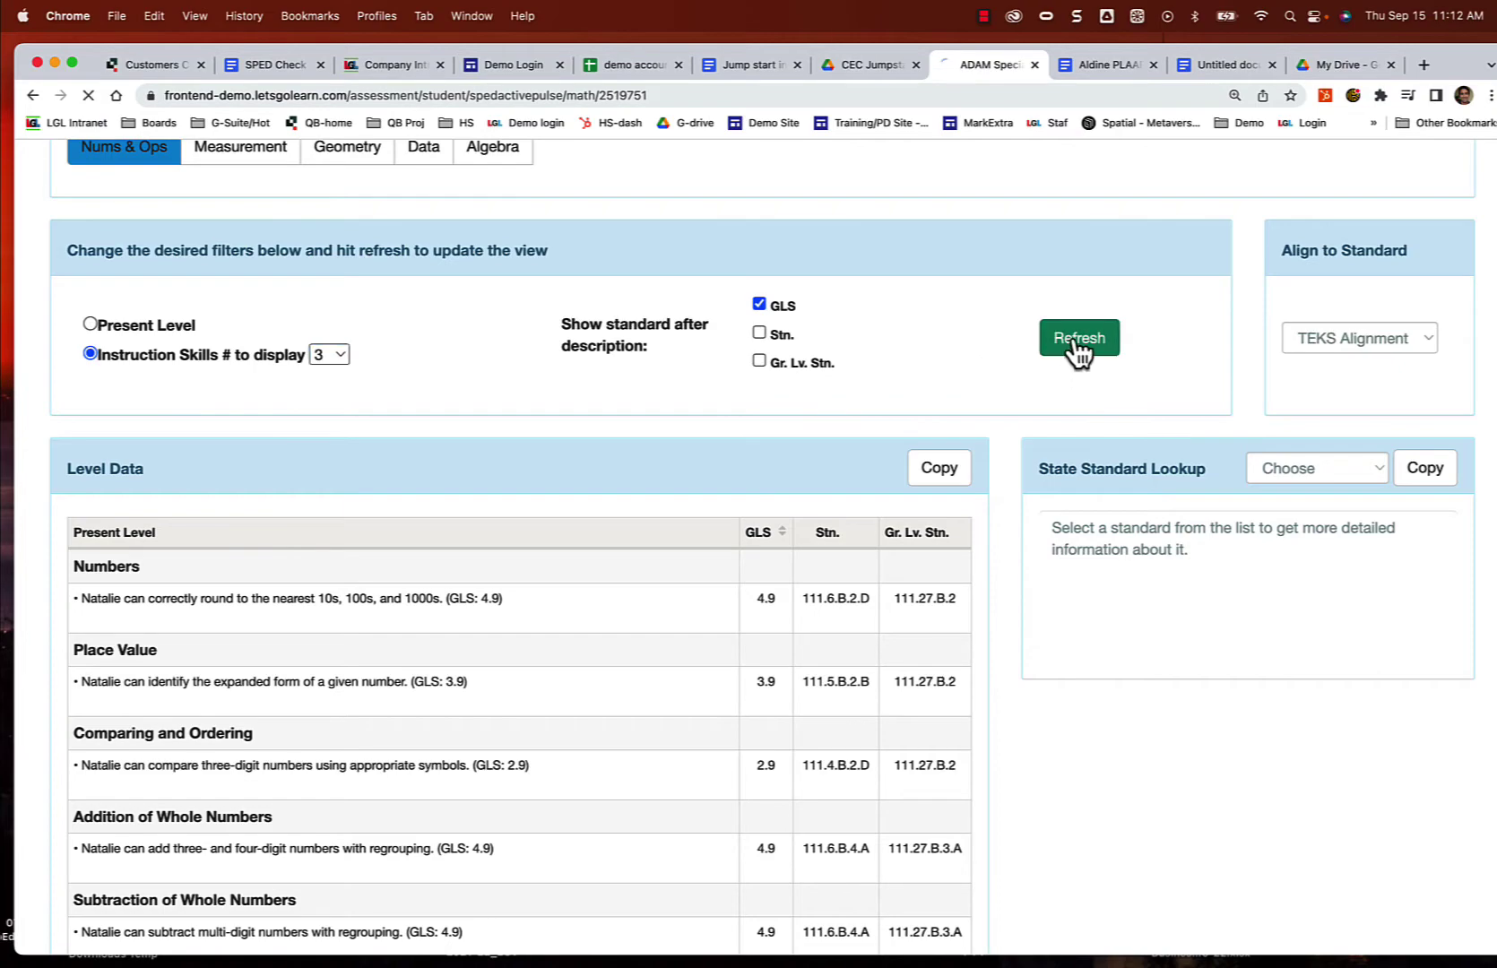
# Step: Scroll through the refreshed list to the Division and Fractions skills (GLS 3.3, 3.6)
pyautogui.scroll(-5, 813, 610)
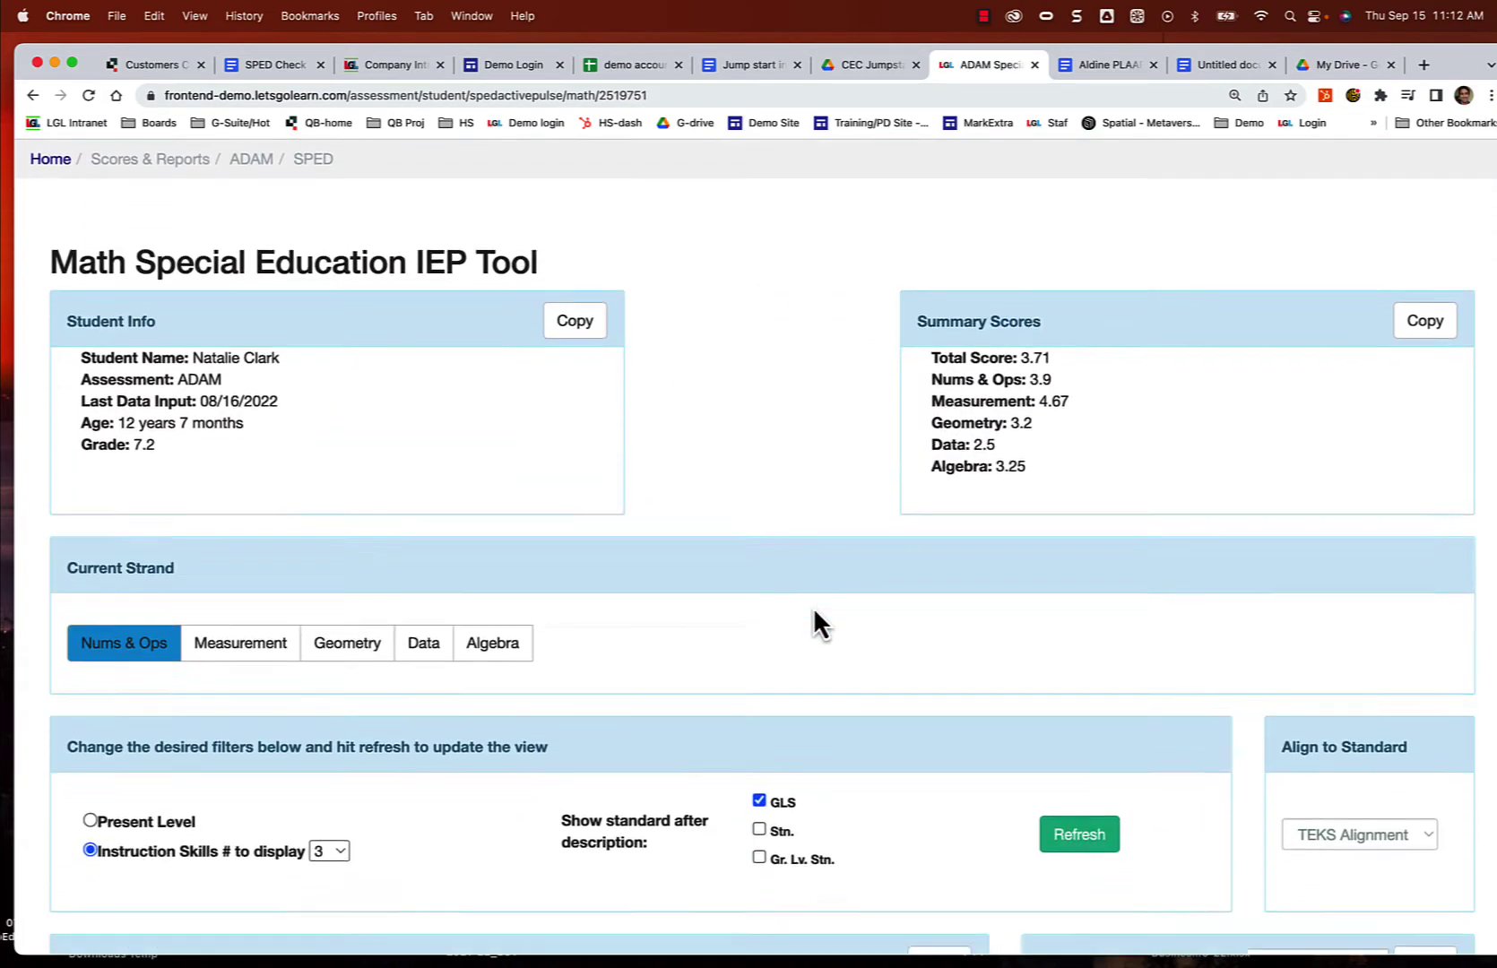
pyautogui.scroll(-12, 821, 722)
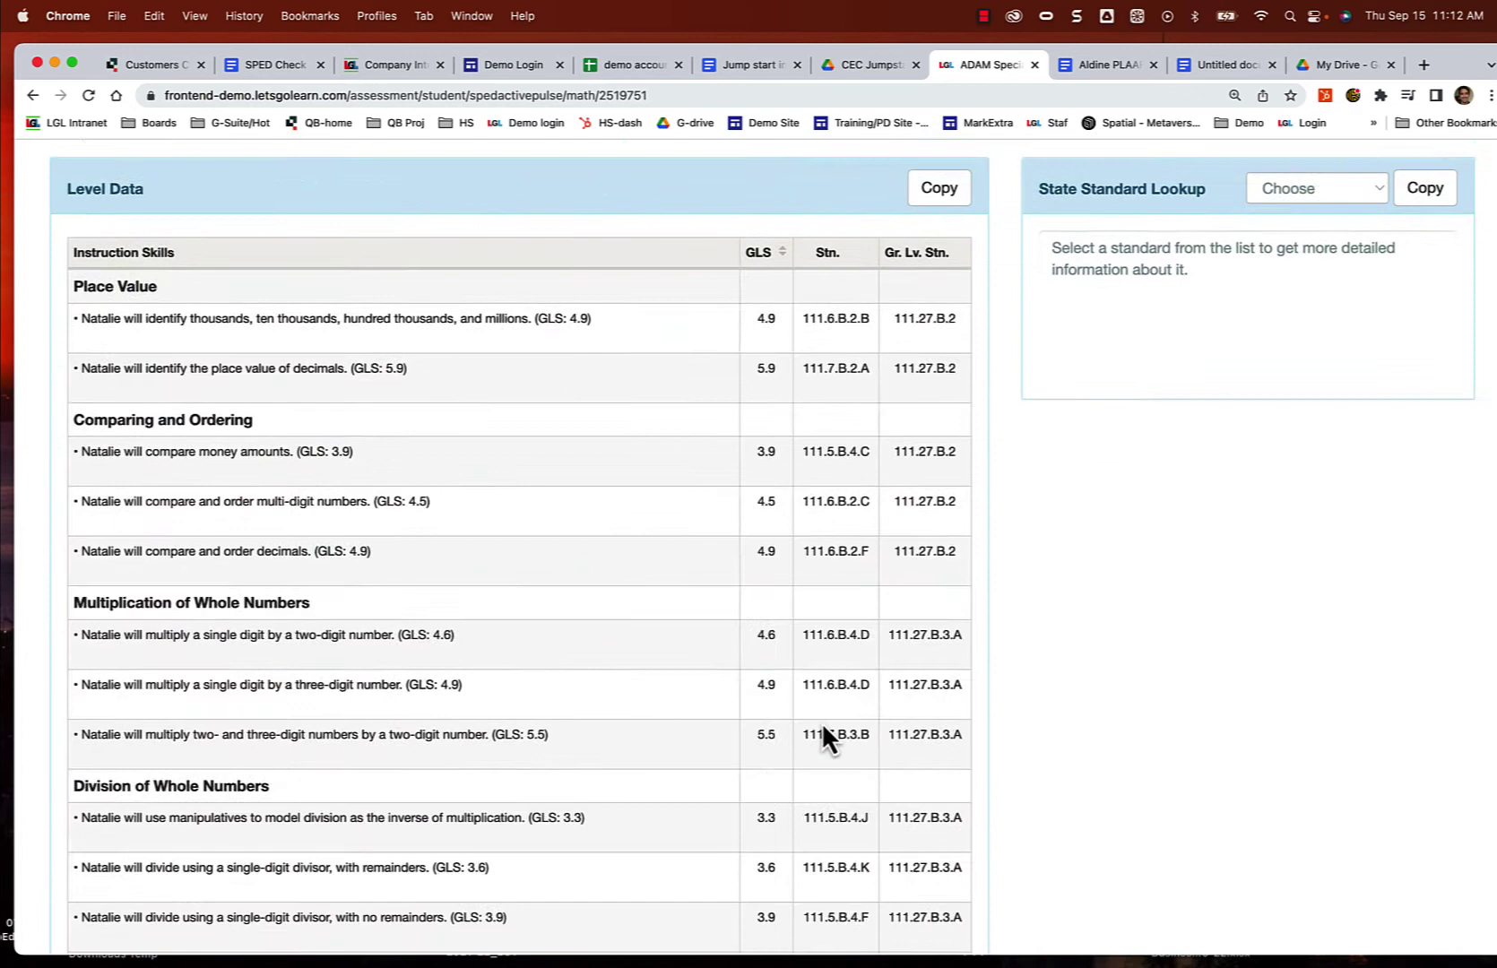
pyautogui.scroll(1, 730, 367)
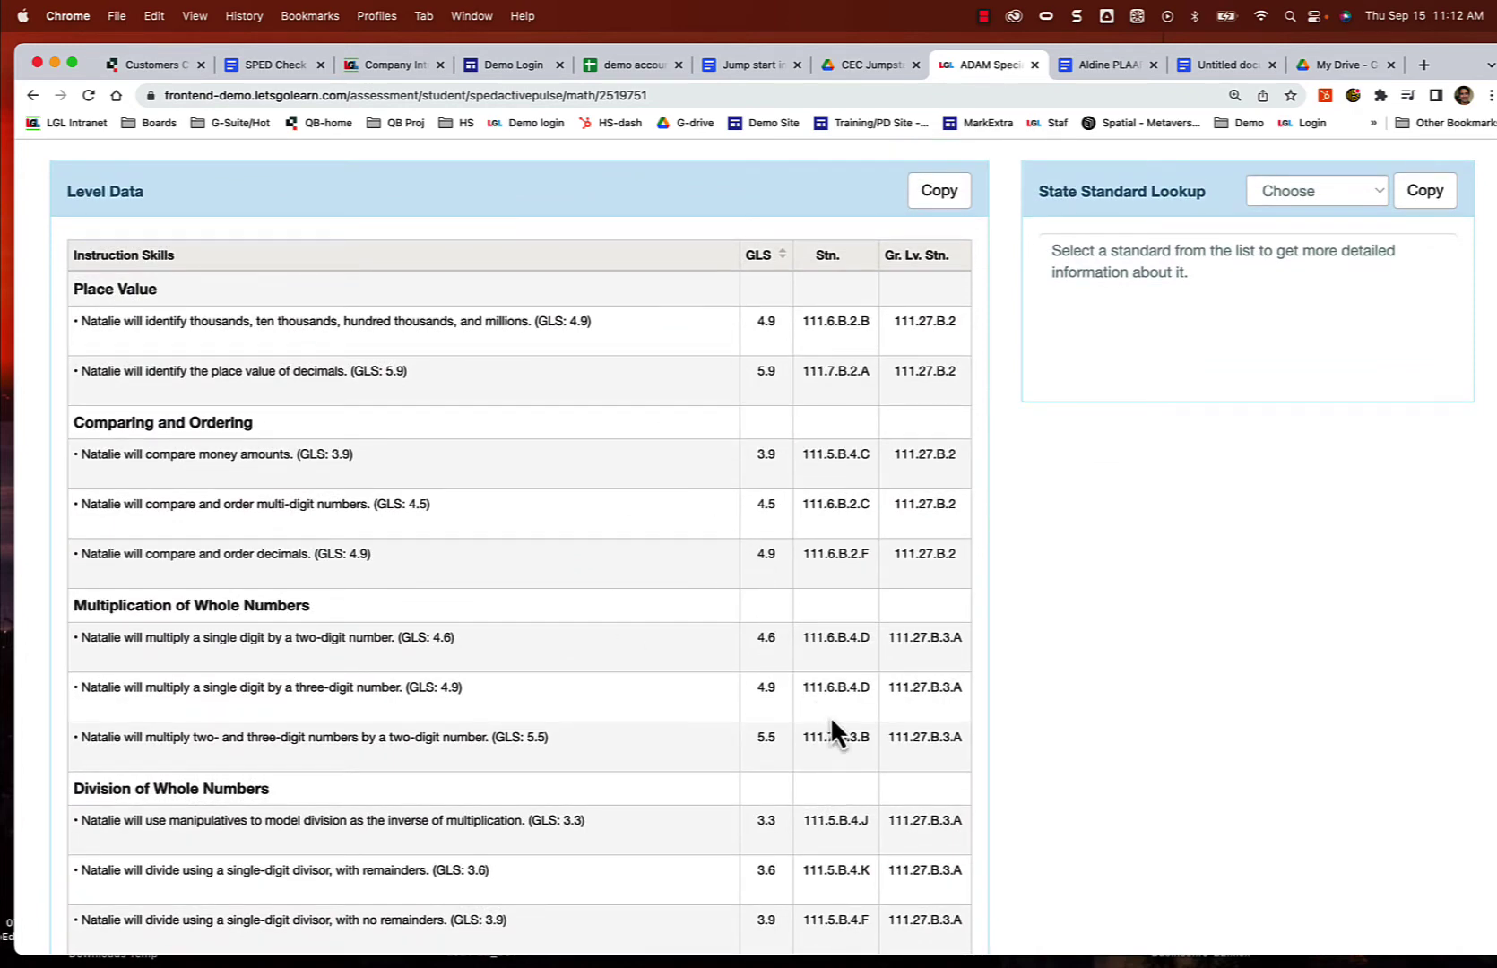
pyautogui.scroll(-3, 832, 720)
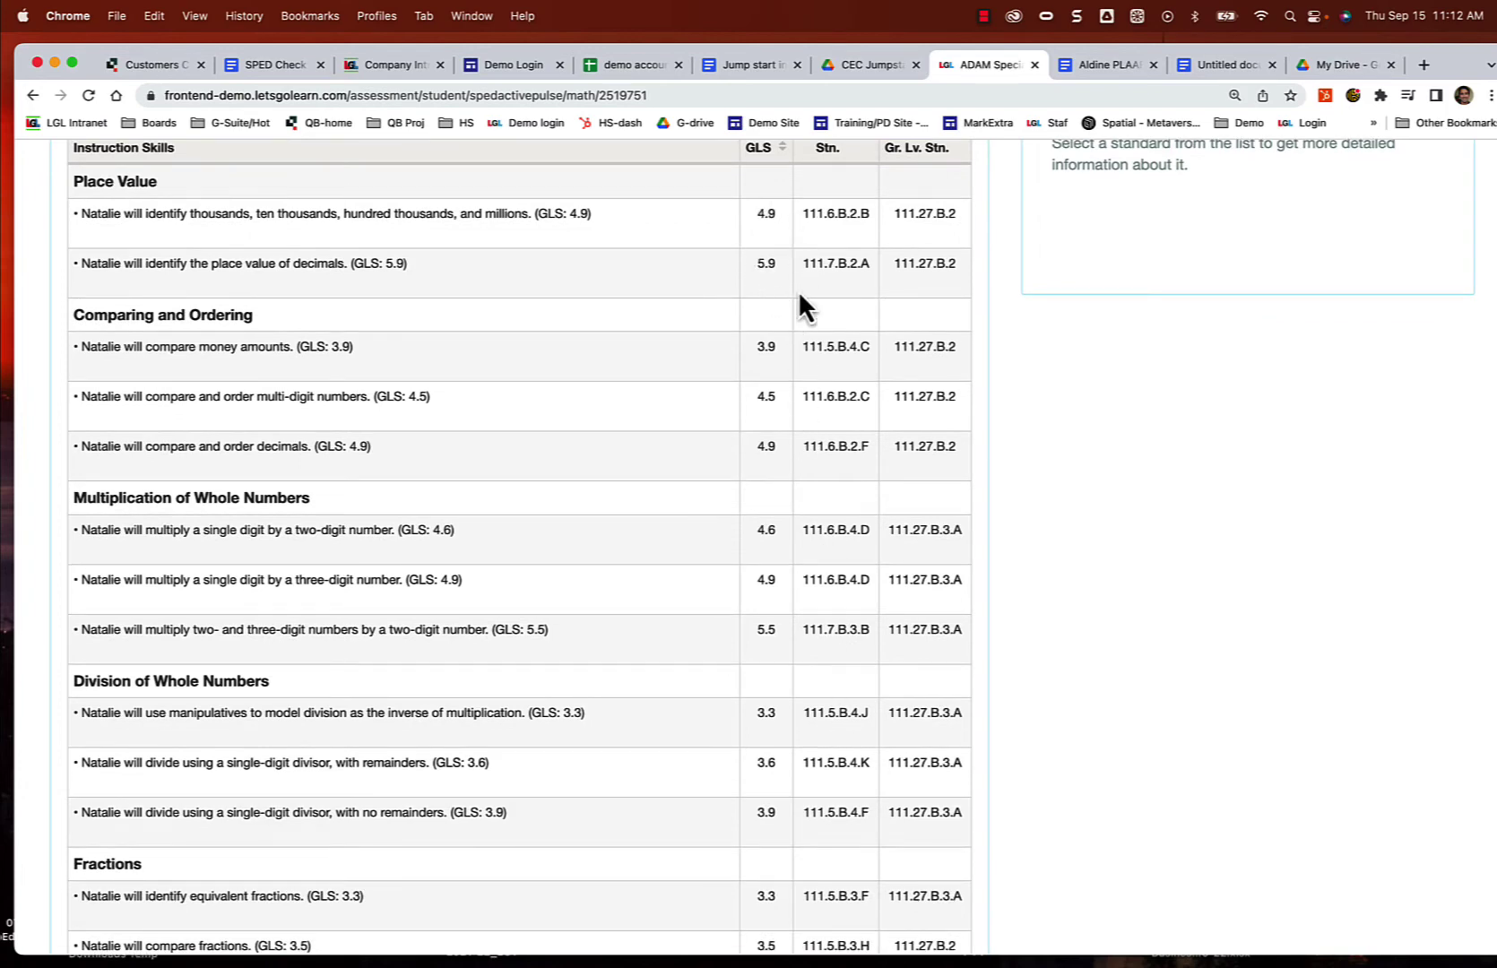
pyautogui.scroll(-2, 835, 635)
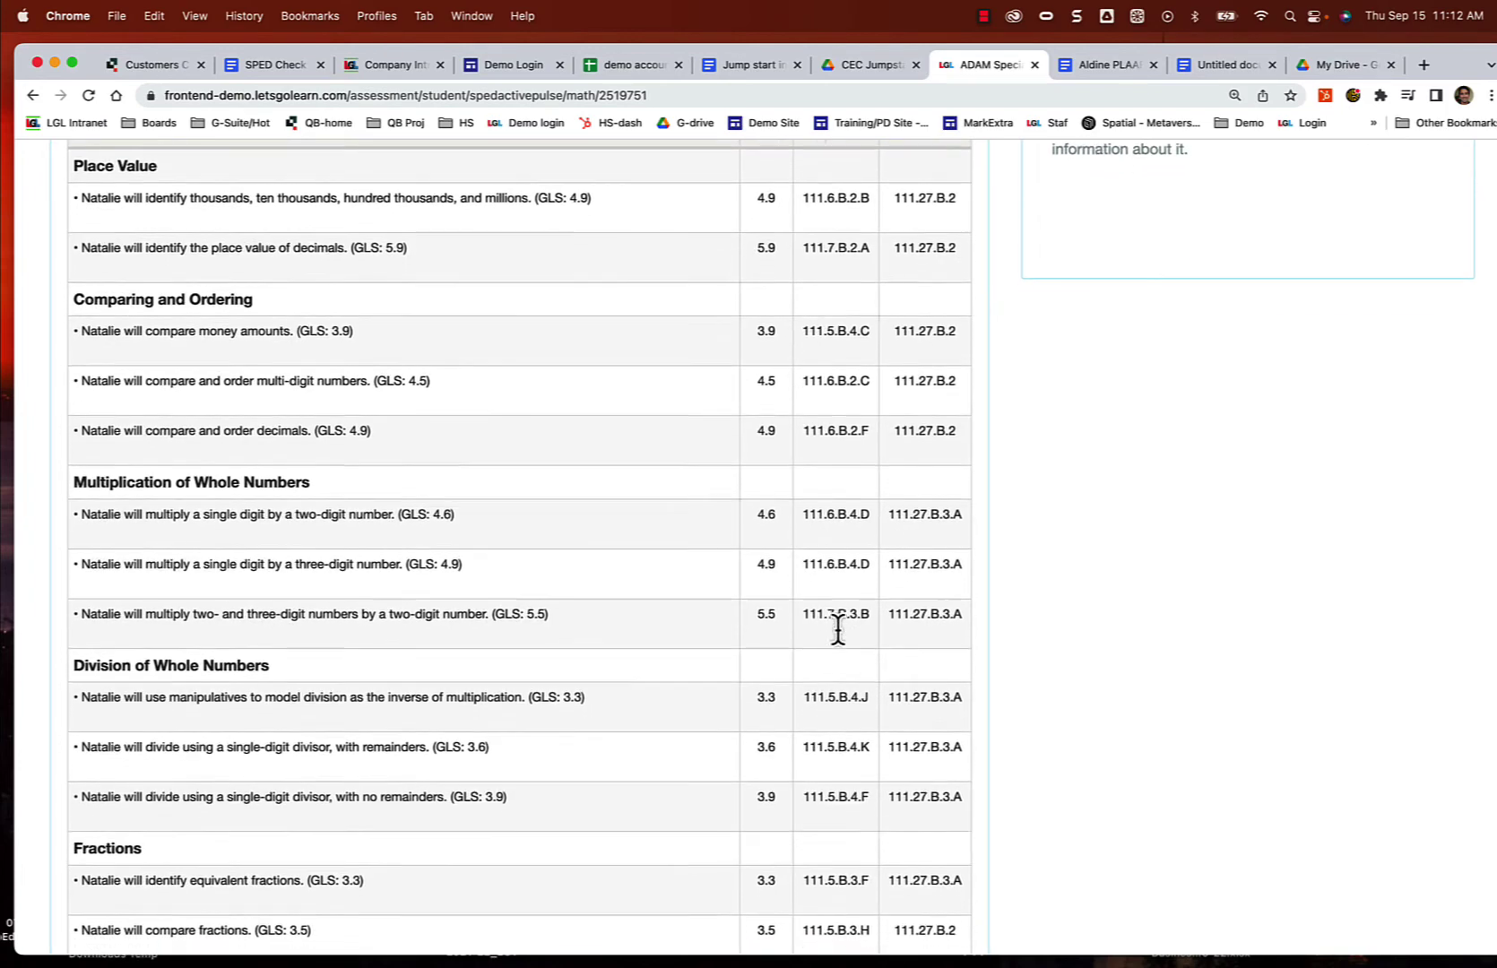
pyautogui.scroll(-2, 837, 626)
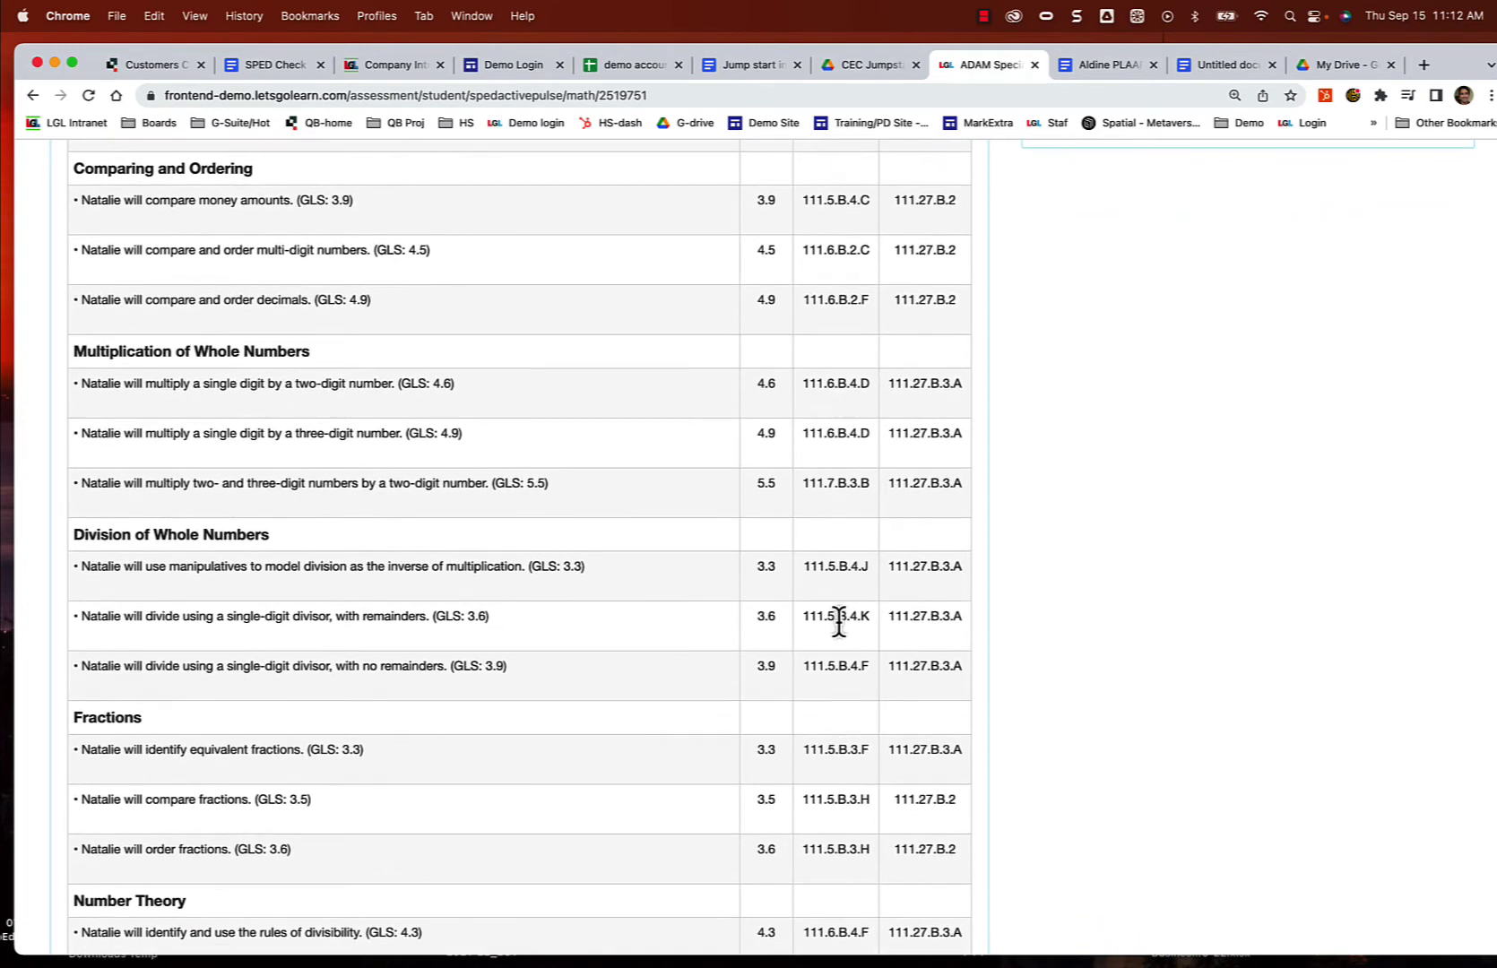
pyautogui.scroll(-2, 838, 623)
pyautogui.scroll(-2, 838, 621)
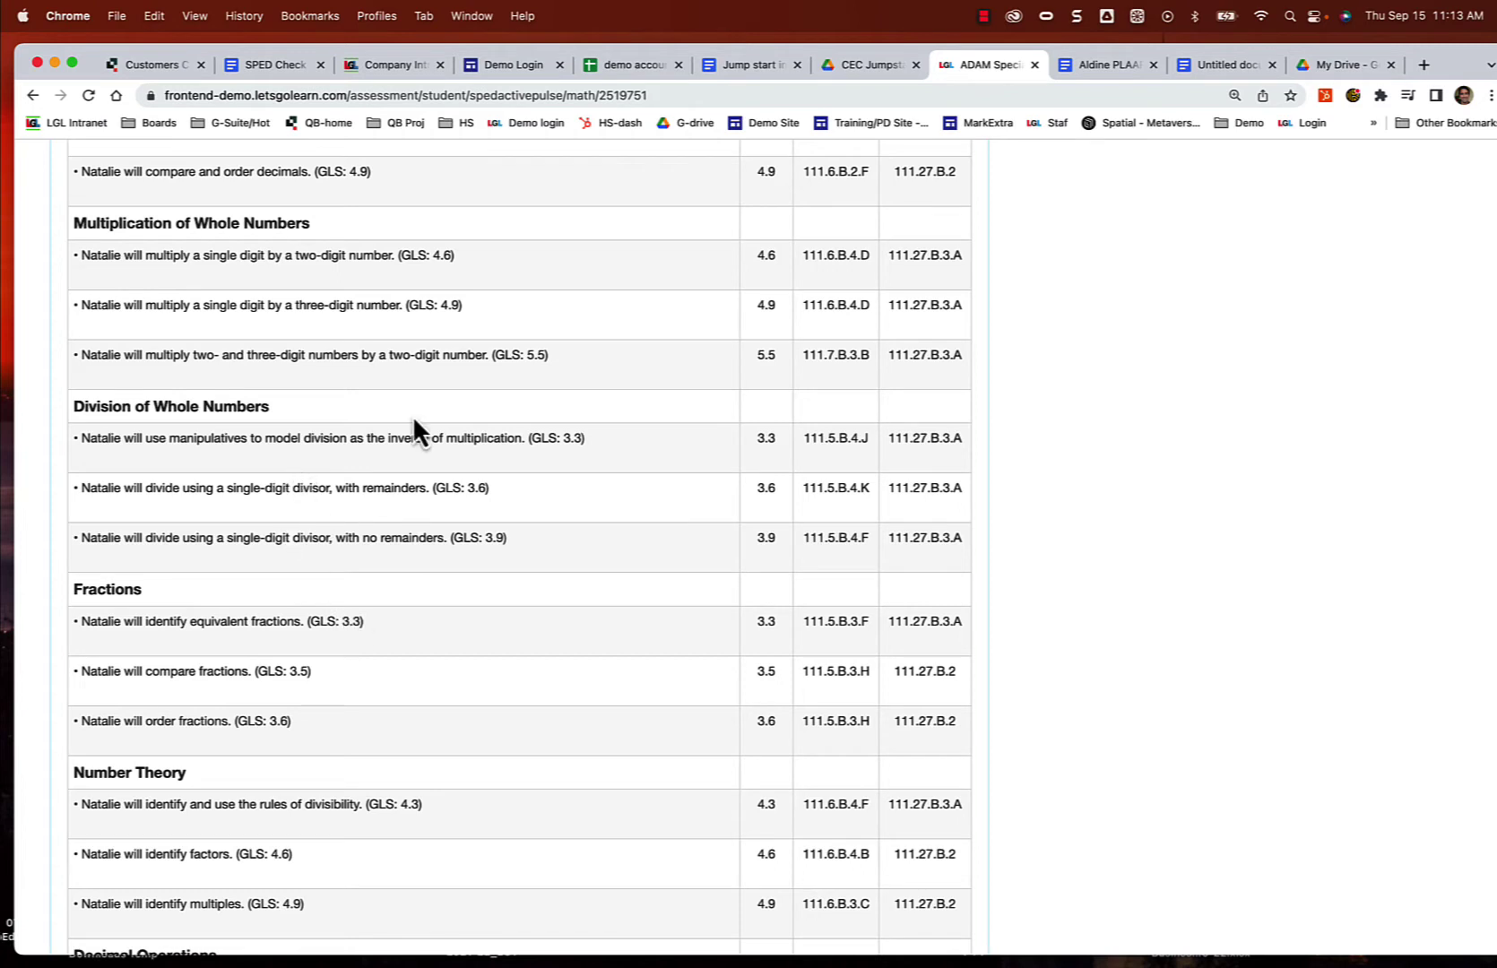
# Step: Paste the division-with-manipulatives sentence as math weakness 1
pyautogui.moveTo(587, 439); pyautogui.dragTo(83, 438)
pyautogui.press('super+c')
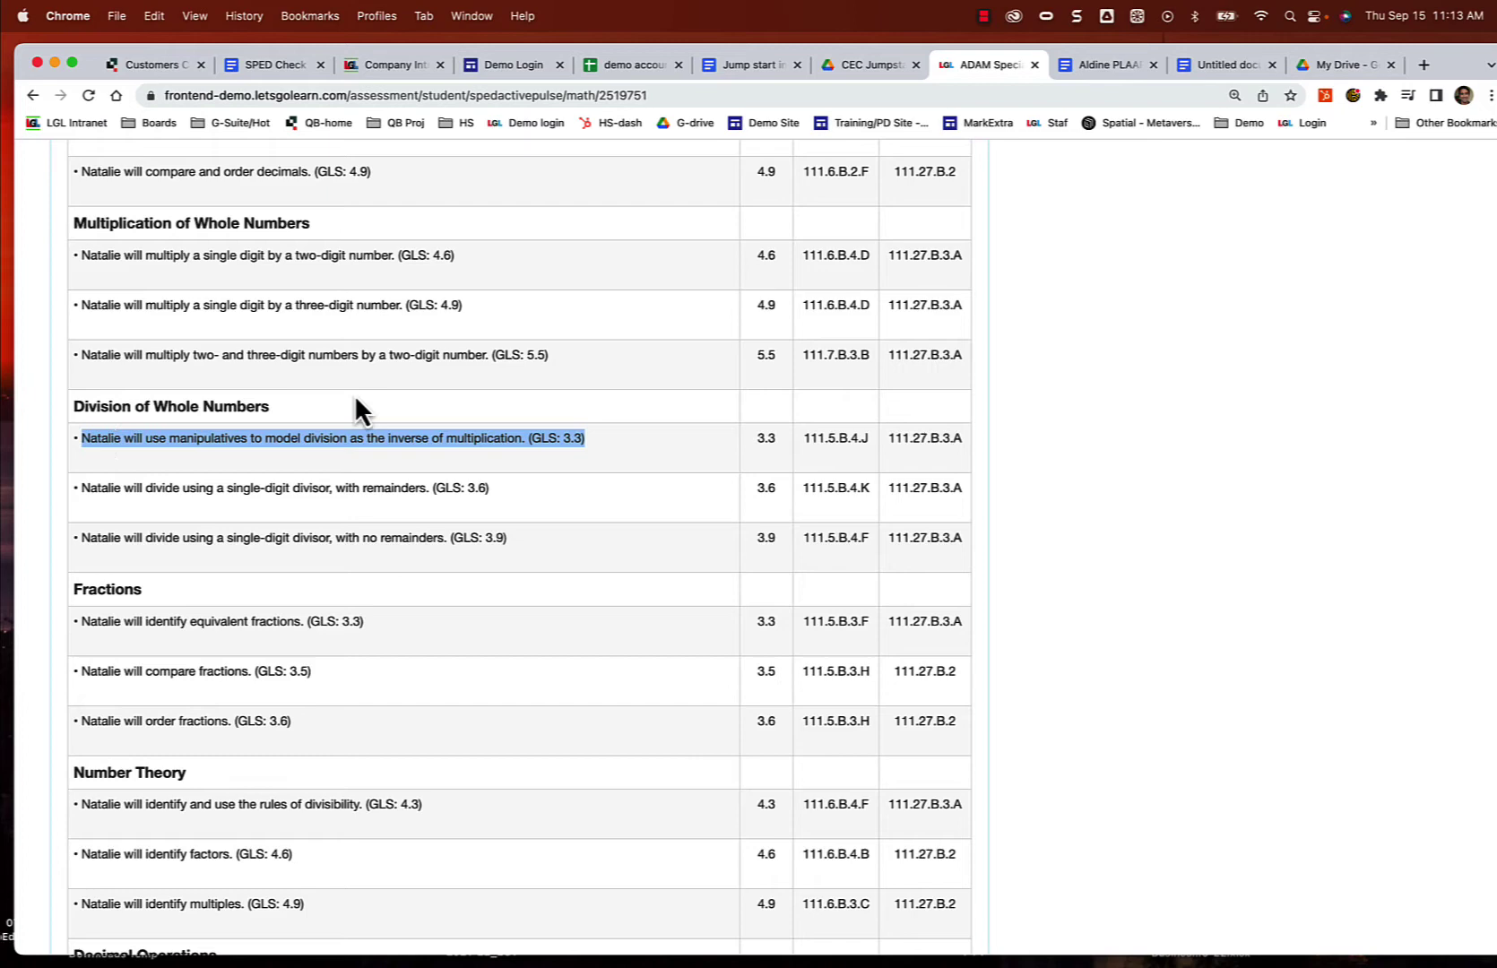
pyautogui.click(1084, 65)
pyautogui.click(421, 612)
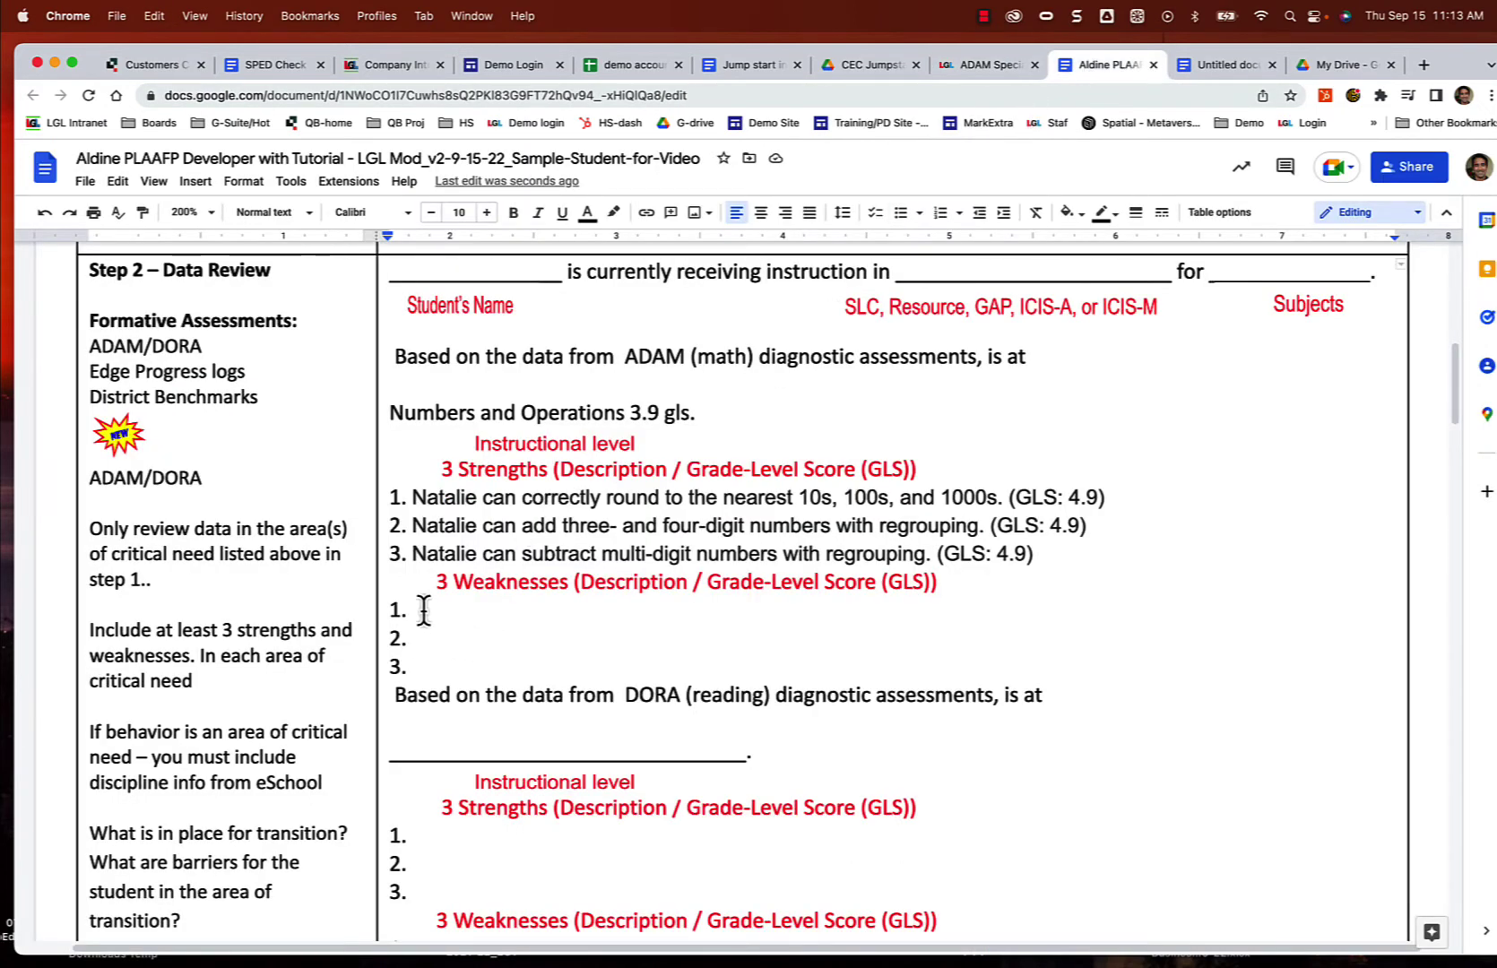
pyautogui.press('super+v')
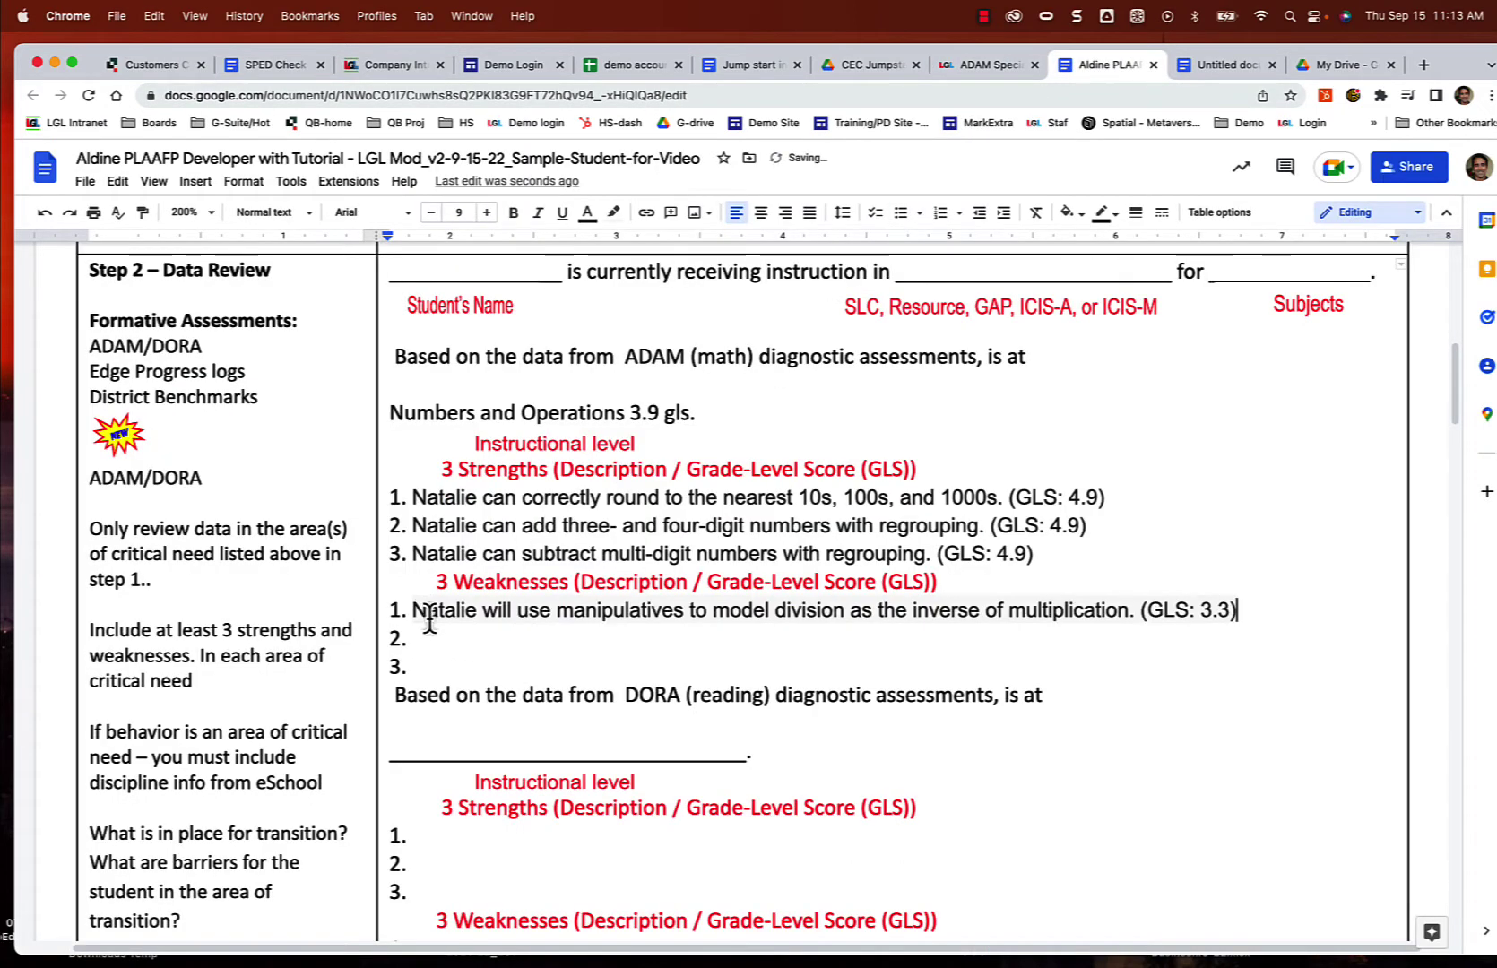
# Step: Copy the single-digit division-with-remainders sentence into weakness 2
pyautogui.click(981, 63)
pyautogui.moveTo(502, 496); pyautogui.dragTo(86, 494)
pyautogui.press('super+c')
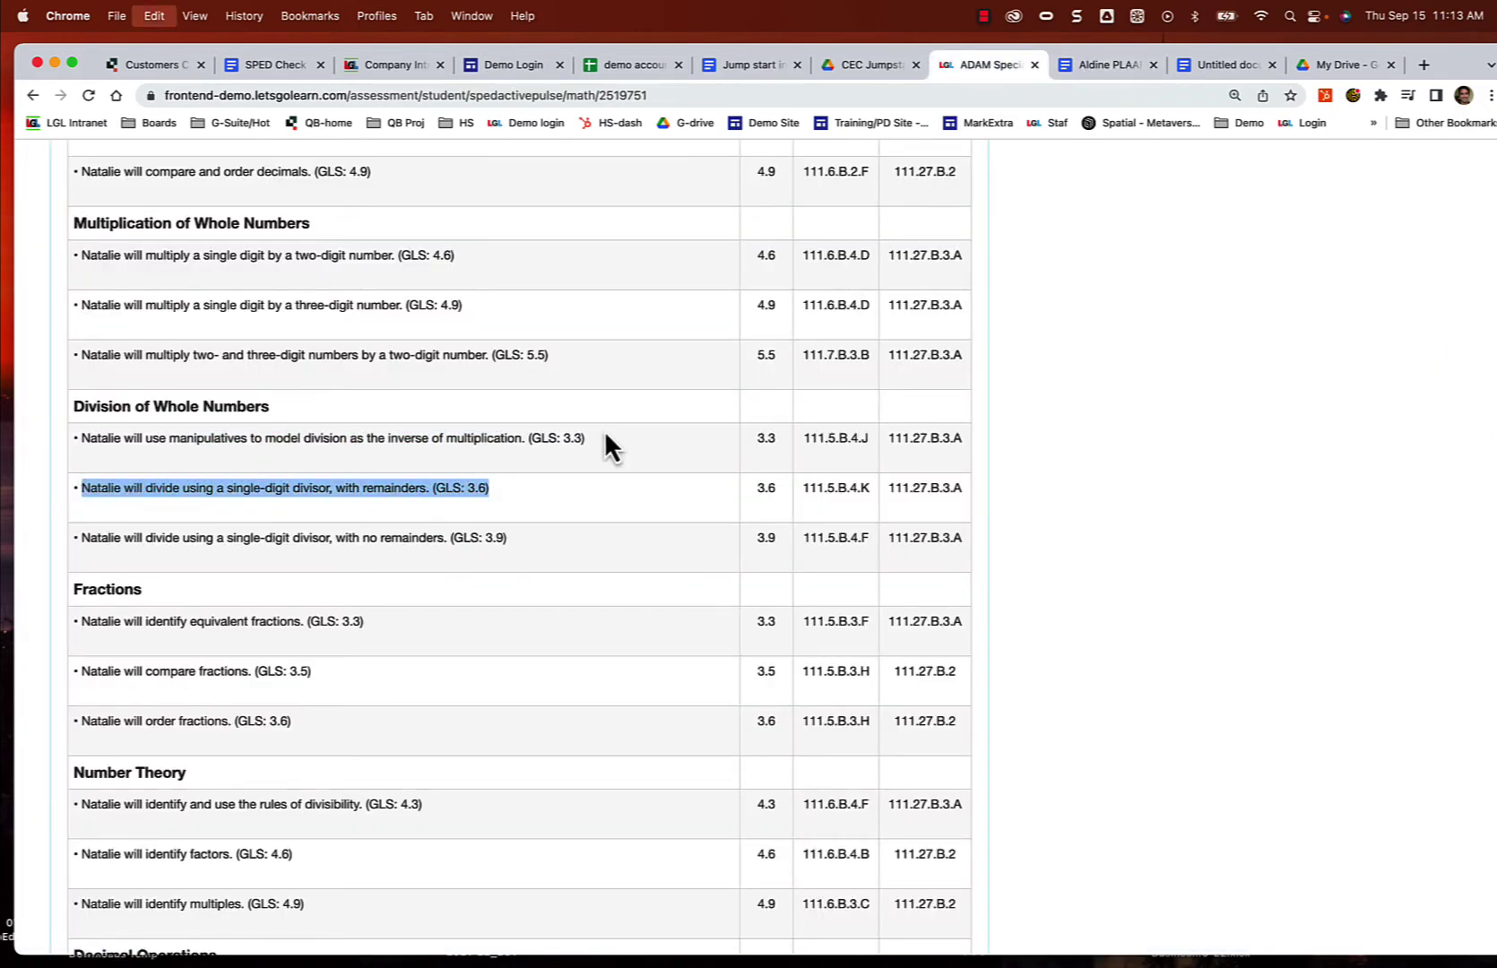
pyautogui.click(1085, 64)
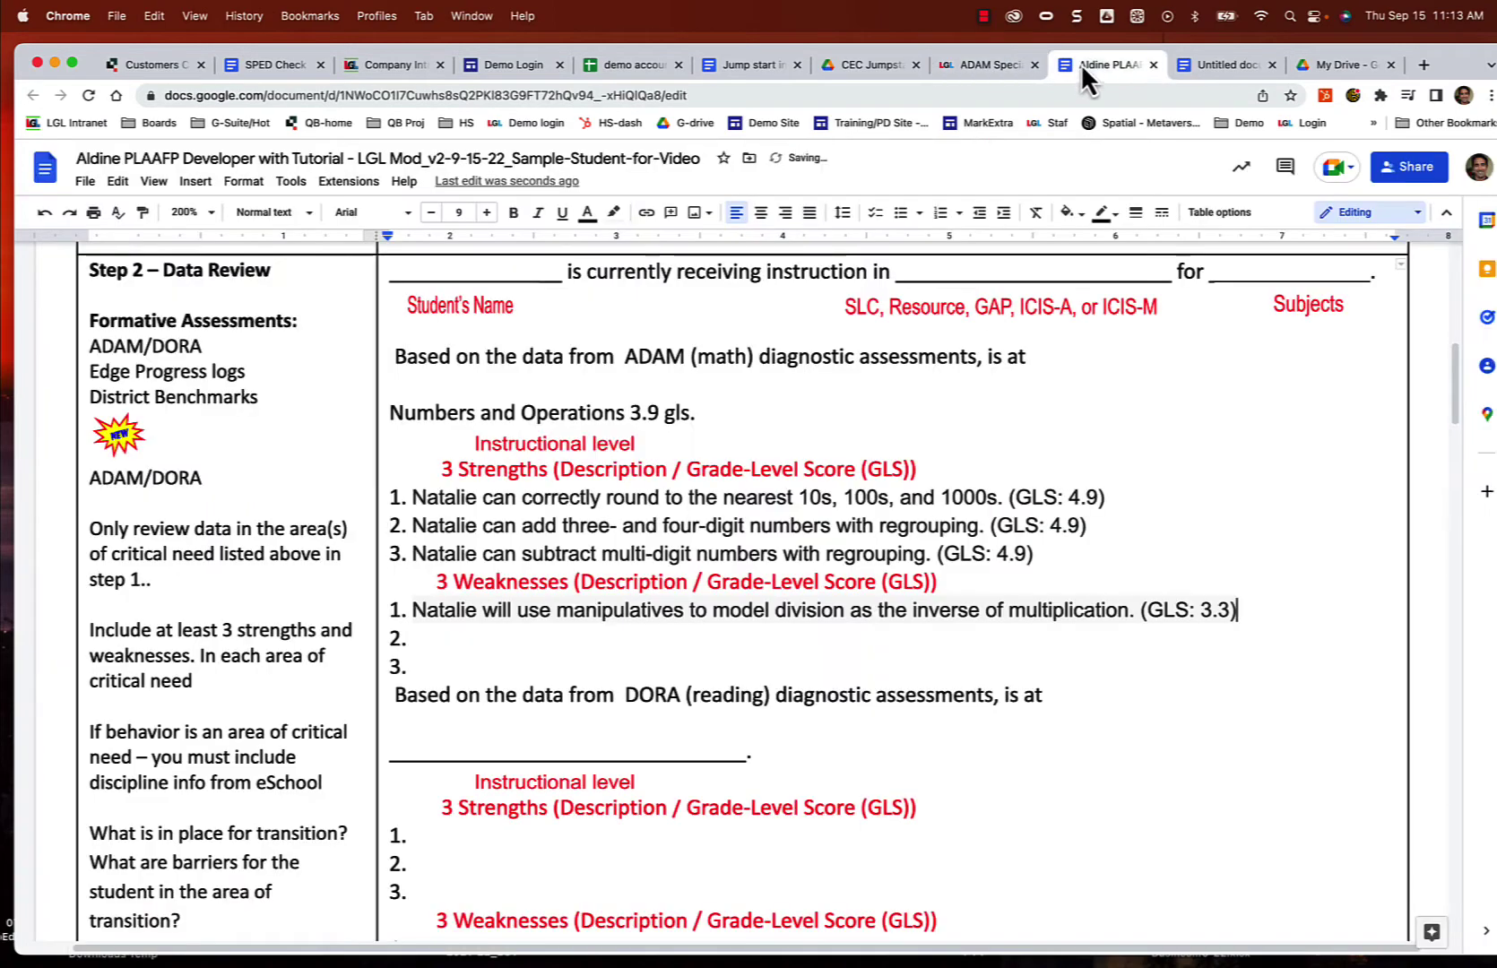
pyautogui.click(434, 640)
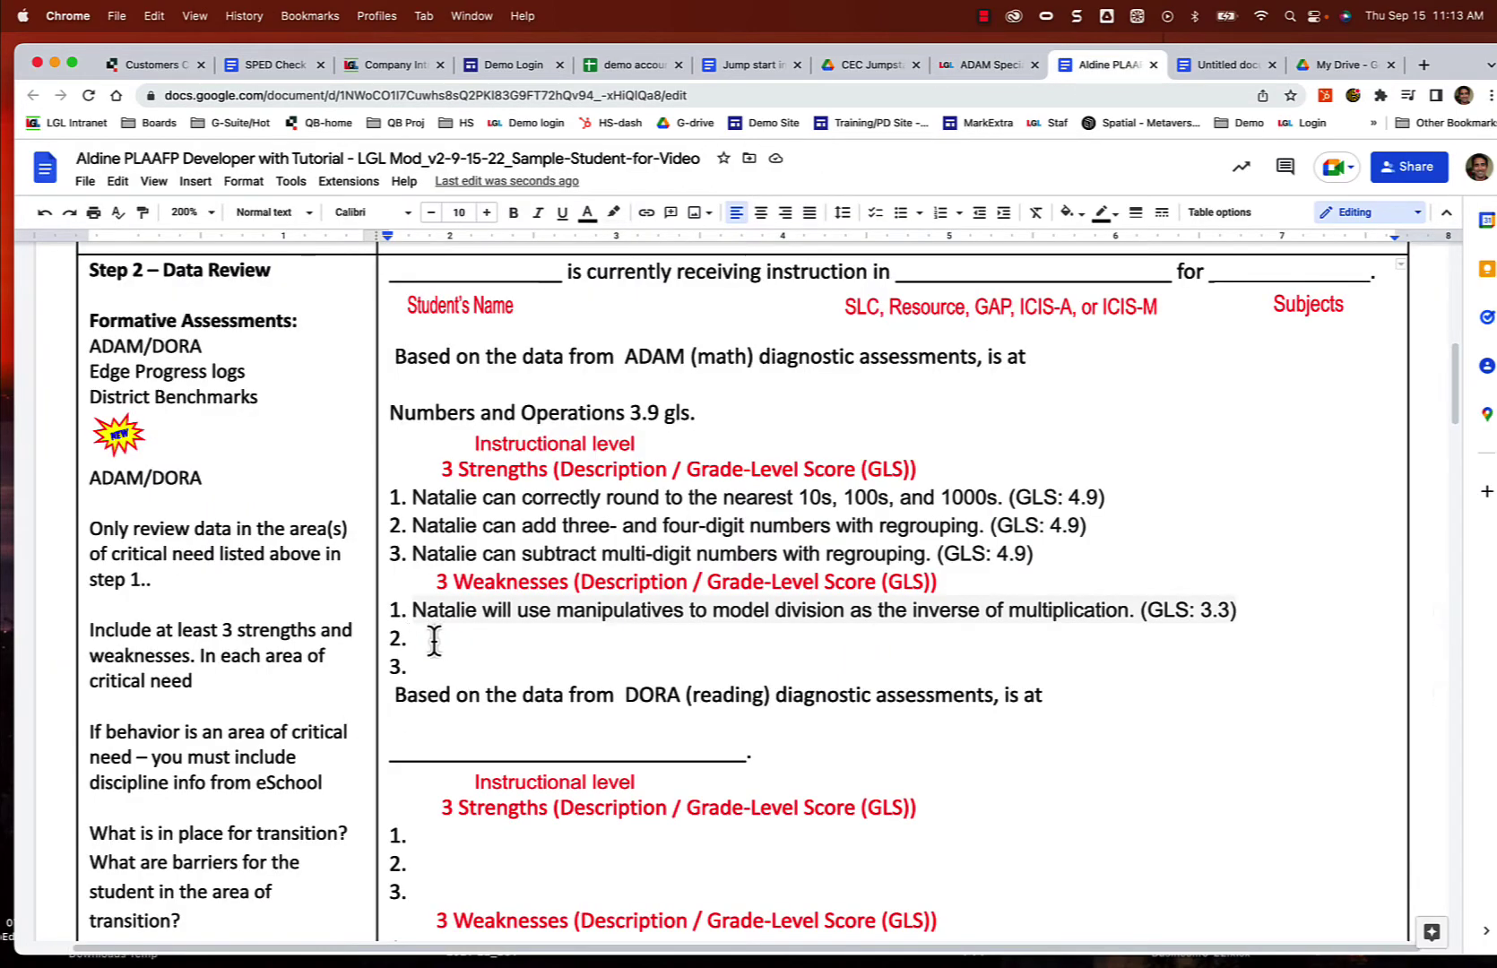
pyautogui.press('super+v')
# Step: Paste the equivalent-fractions goal (GLS: 3.3) as weakness 3, spaced after its number
pyautogui.click(425, 664)
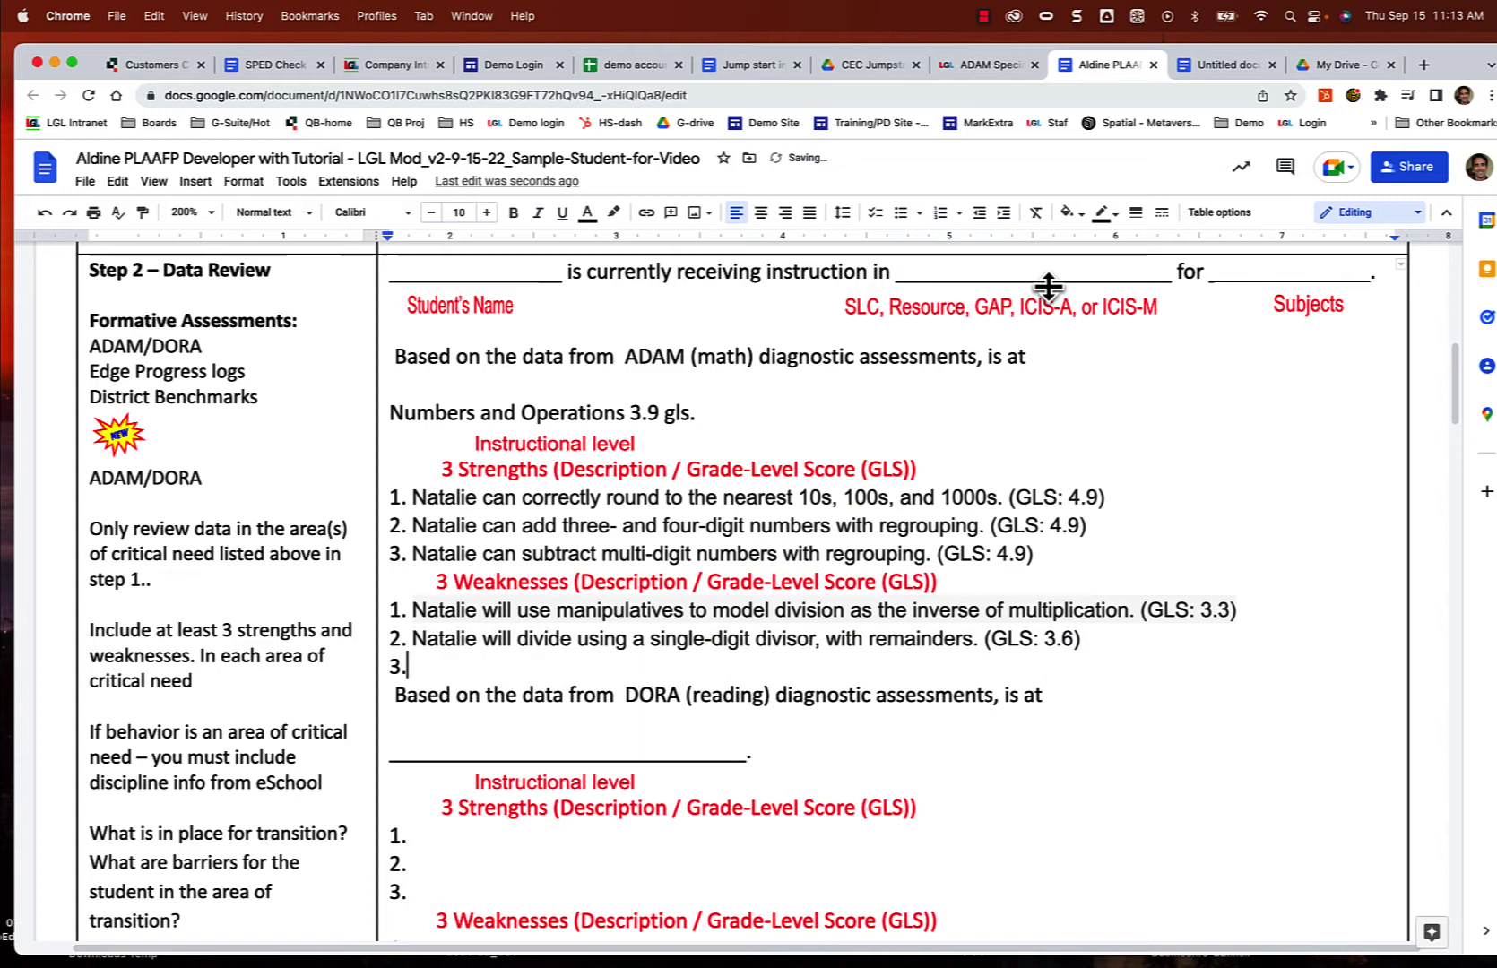
pyautogui.click(991, 64)
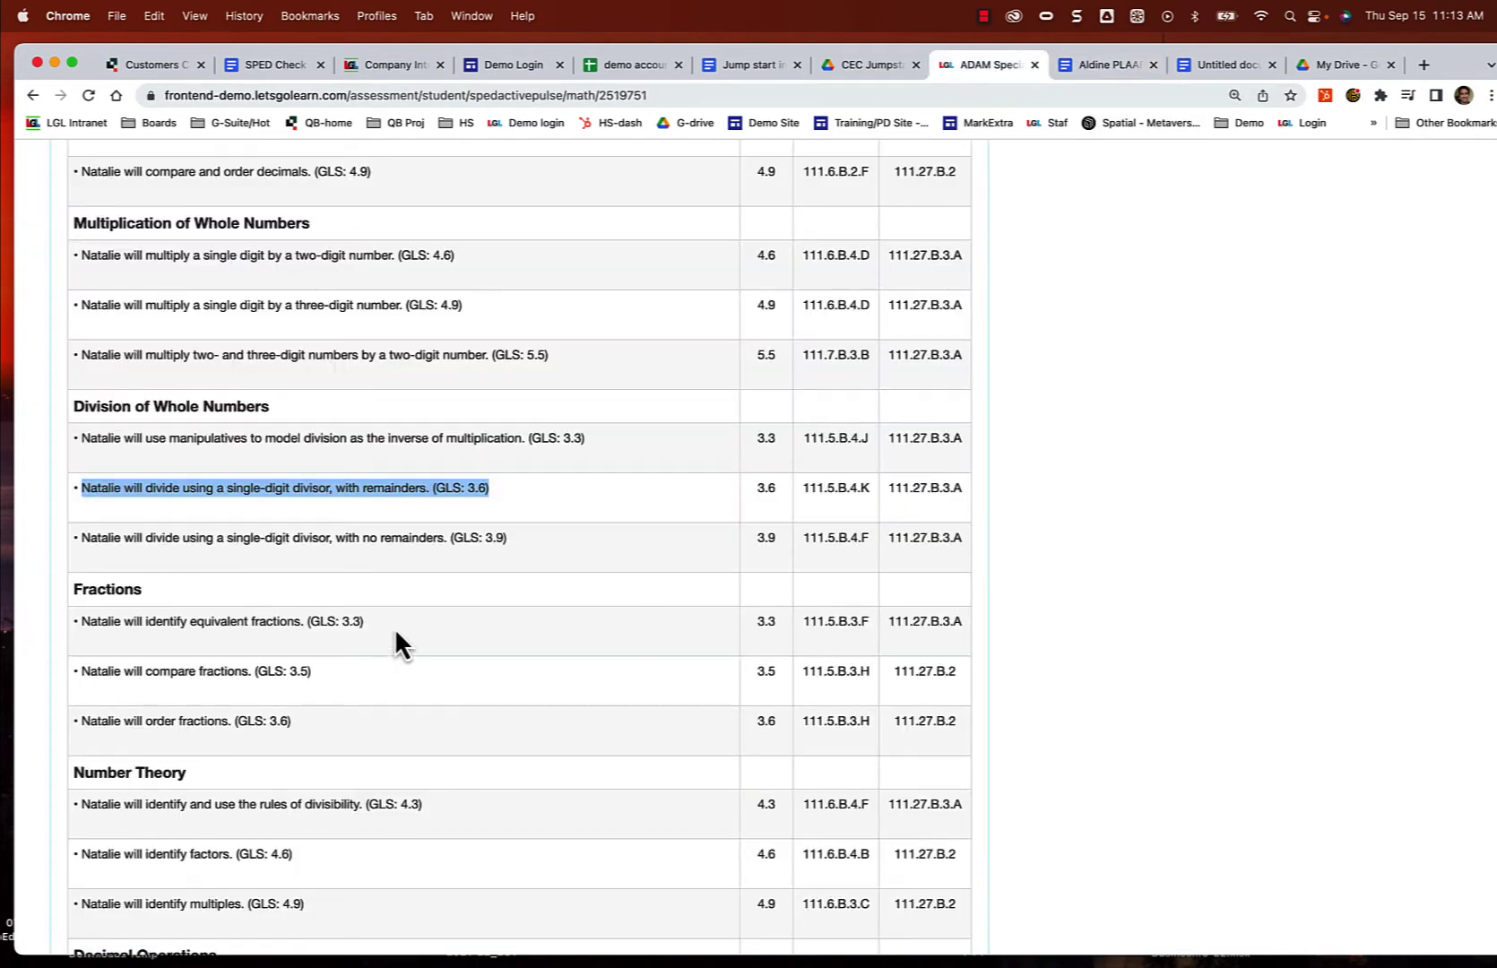
pyautogui.moveTo(396, 621); pyautogui.dragTo(85, 623)
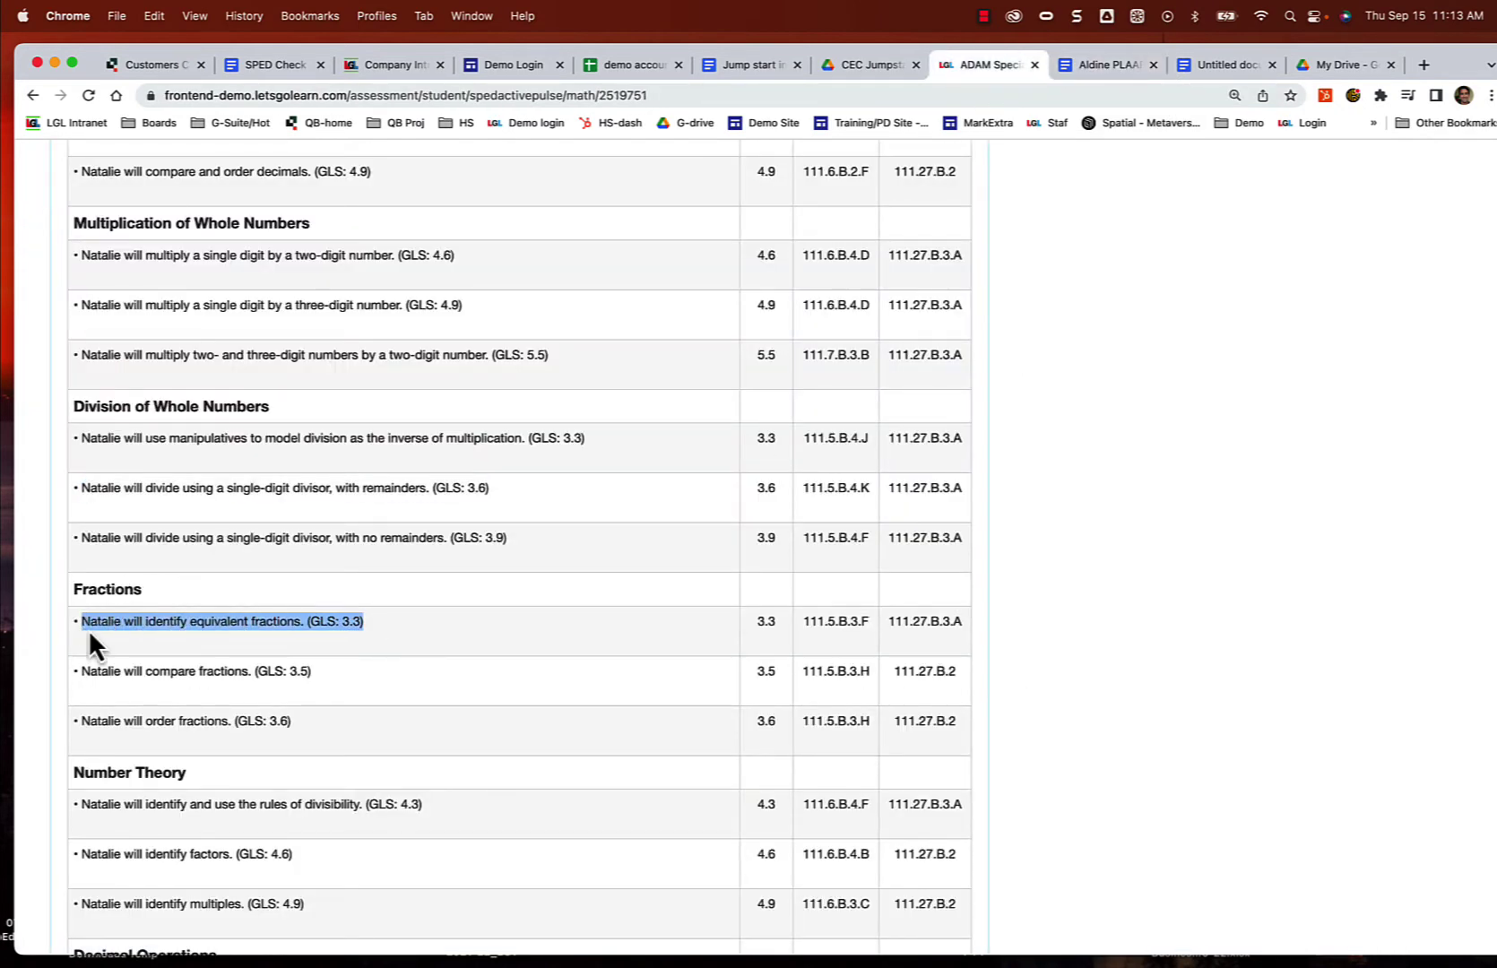
pyautogui.press('super+c')
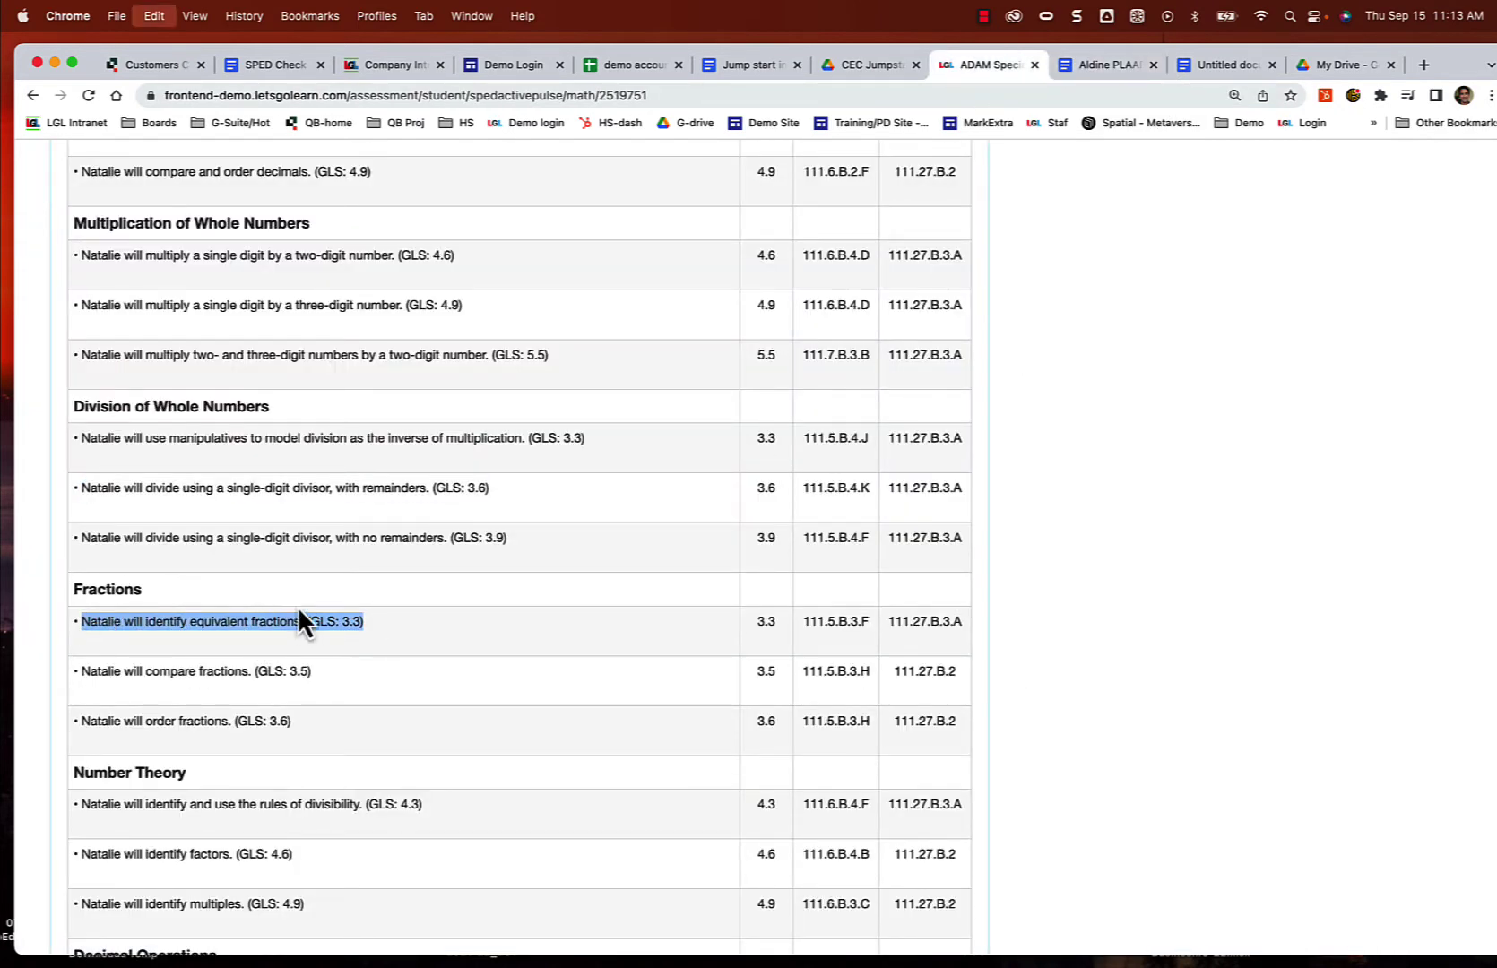
pyautogui.click(1079, 65)
pyautogui.press('super+v')
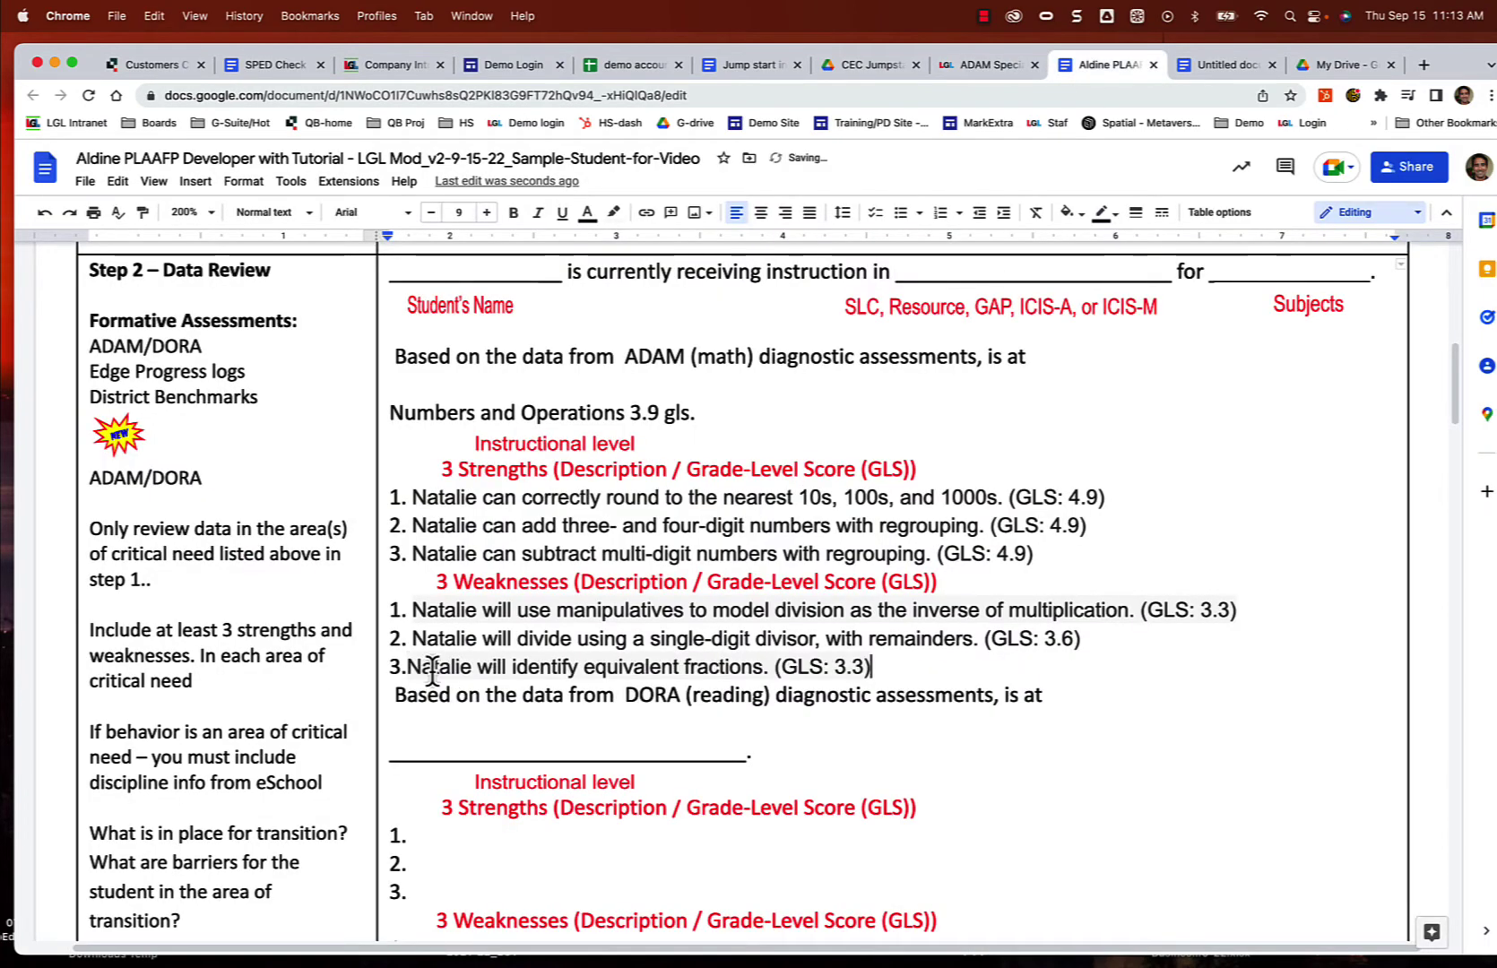
pyautogui.click(405, 666)
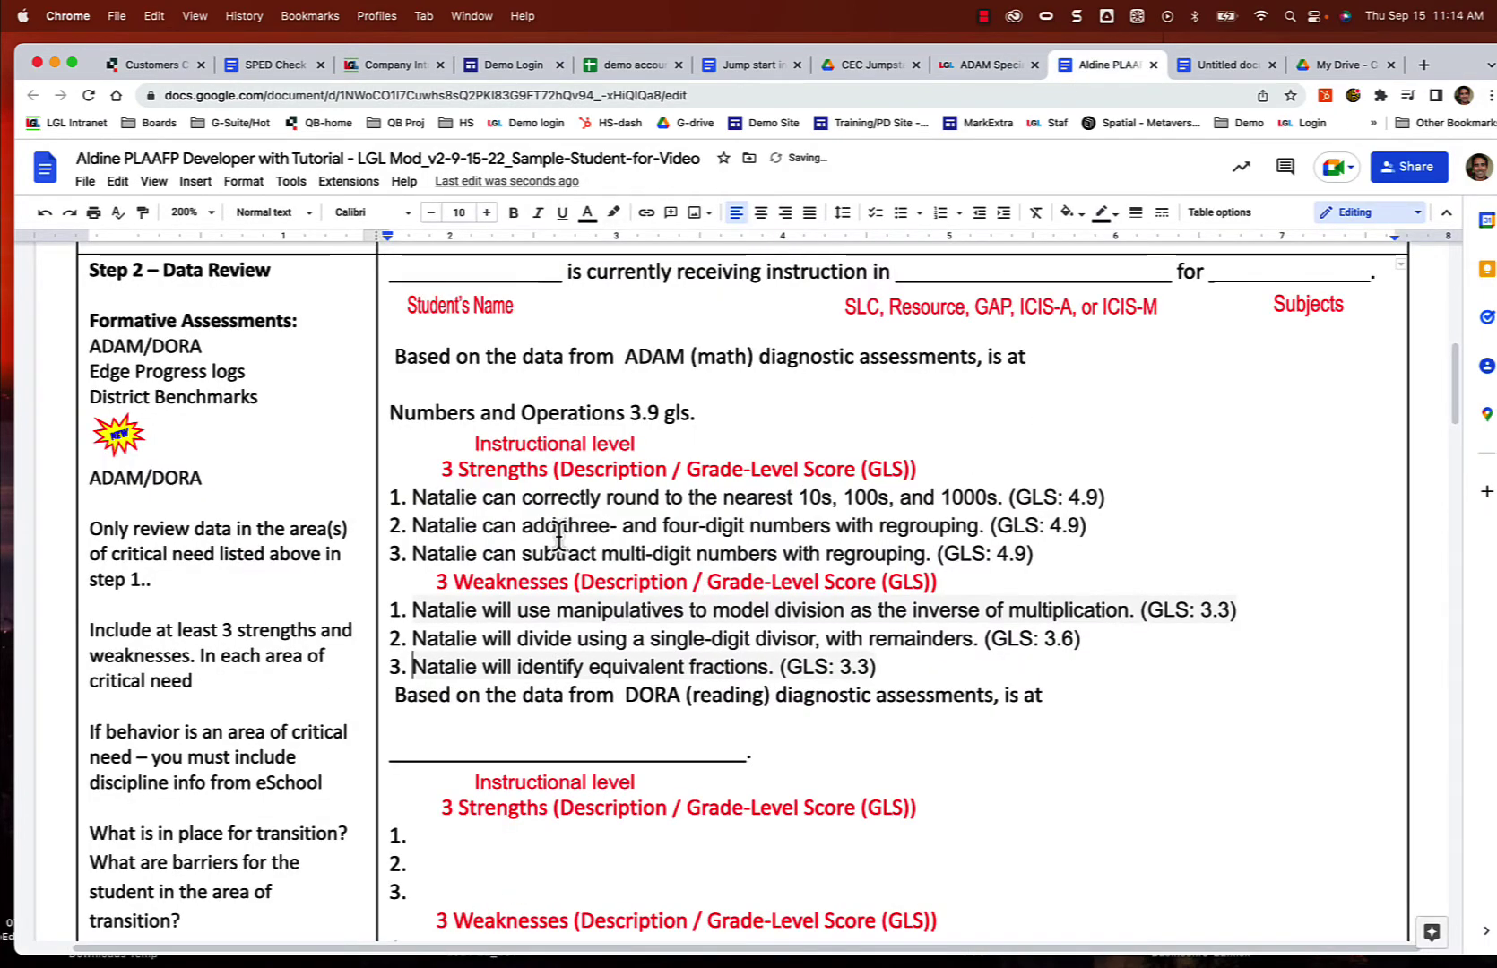
# Step: Copy all ADAM Level Data goals and paste them into the Untitled document
pyautogui.click(991, 66)
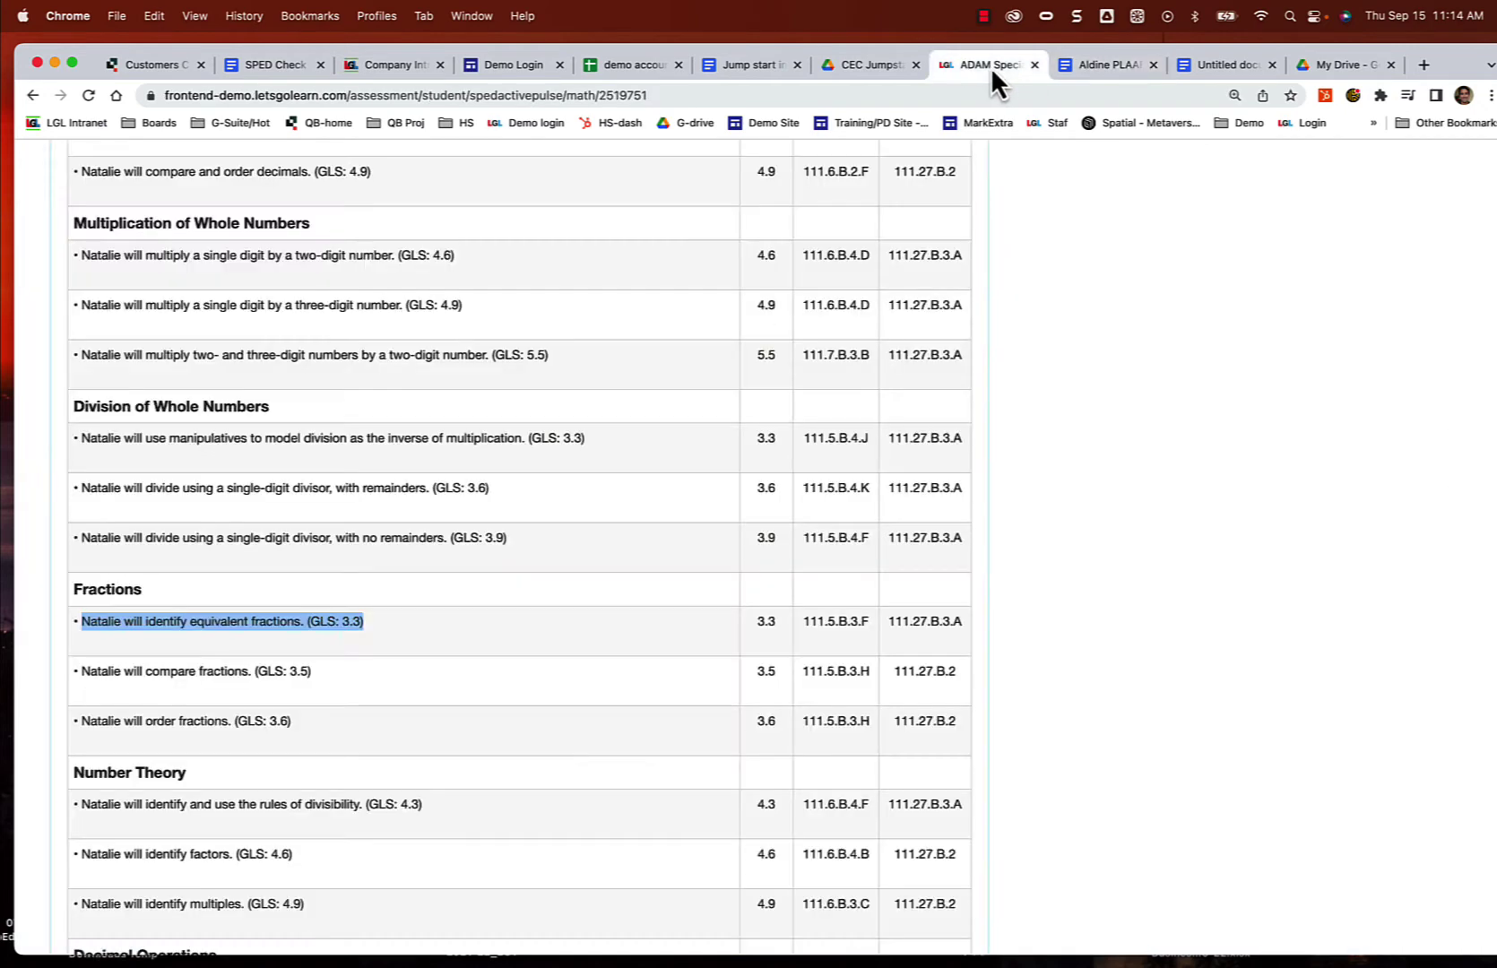
pyautogui.scroll(3, 523, 544)
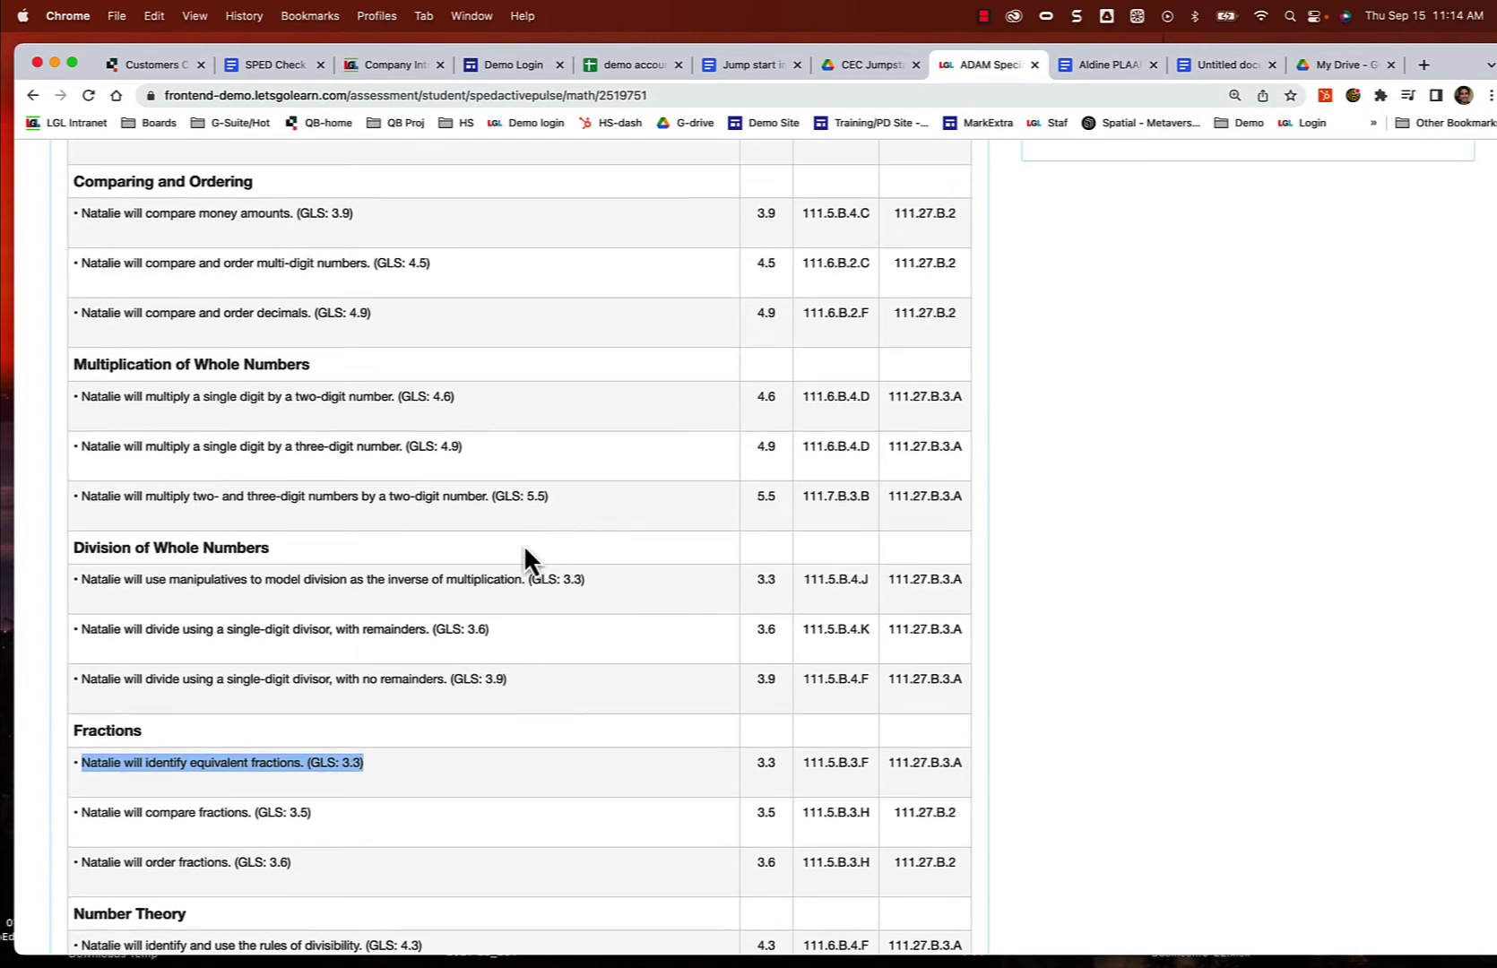
pyautogui.scroll(5, 529, 547)
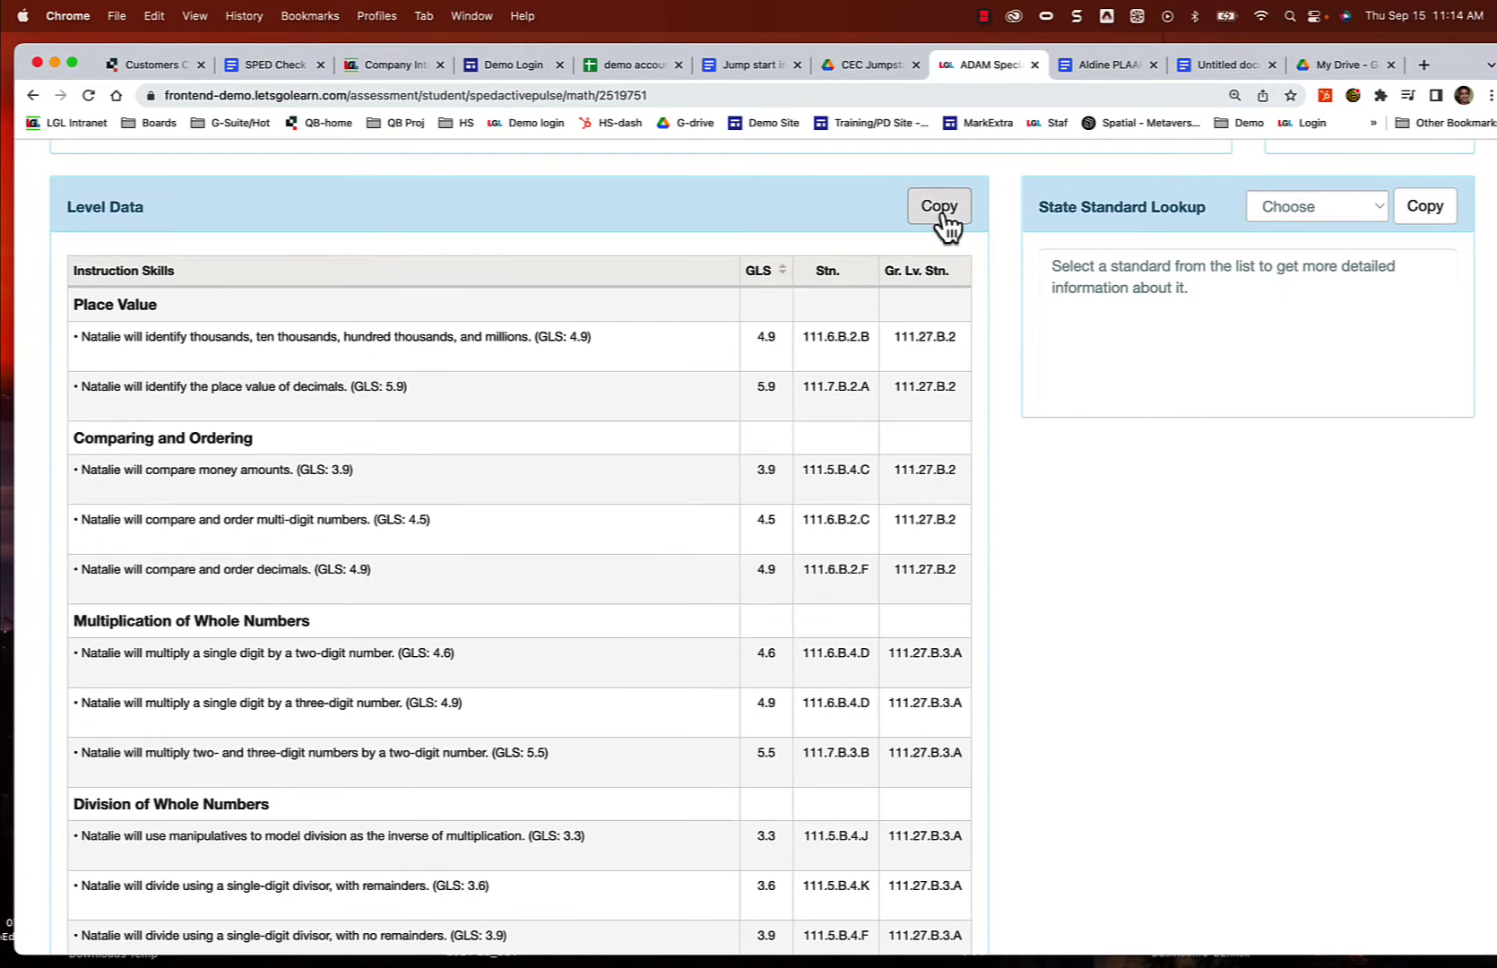
pyautogui.click(941, 212)
pyautogui.press('Return')
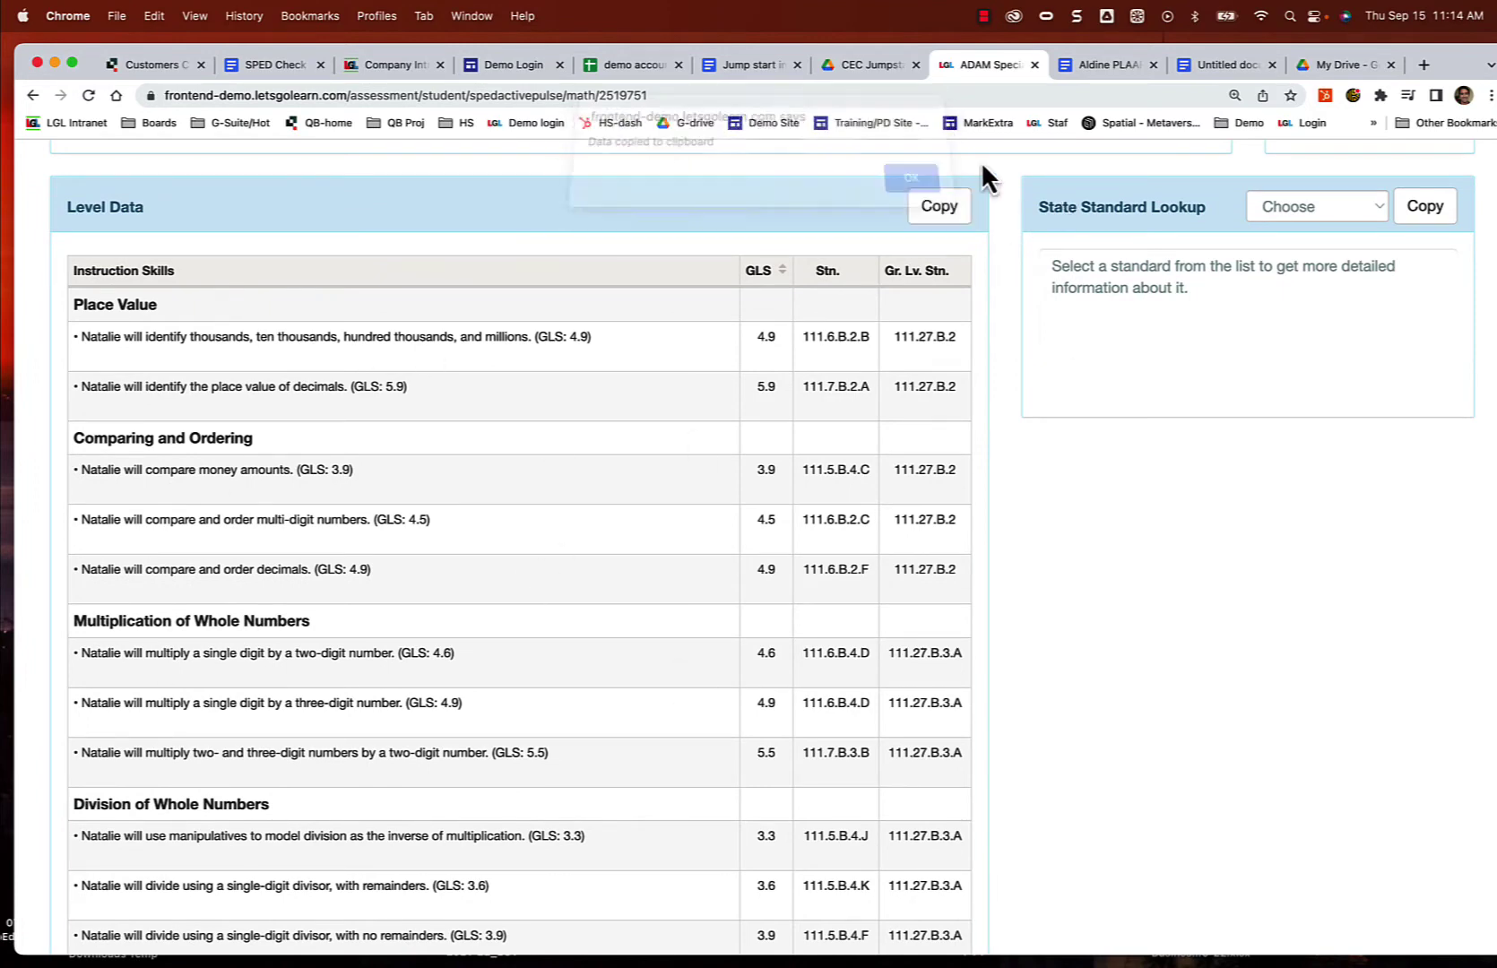
pyautogui.click(1215, 66)
pyautogui.press('super+v')
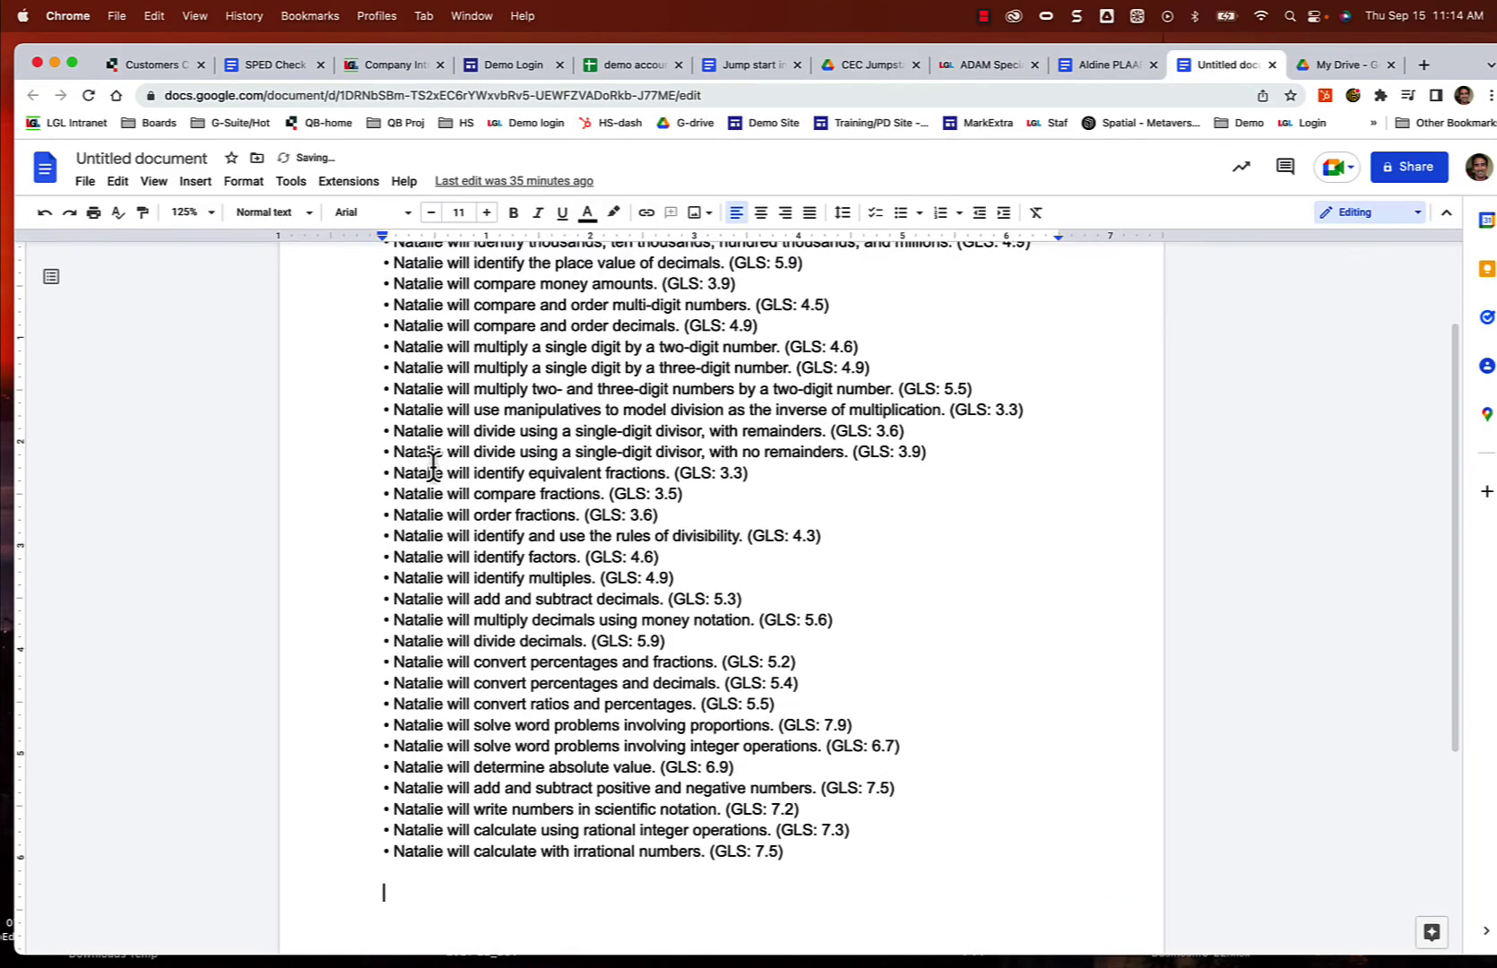
# Step: Delete the first and last twelve goals, leaving comparing fractions through adding and subtracting decimals
pyautogui.scroll(3, 819, 619)
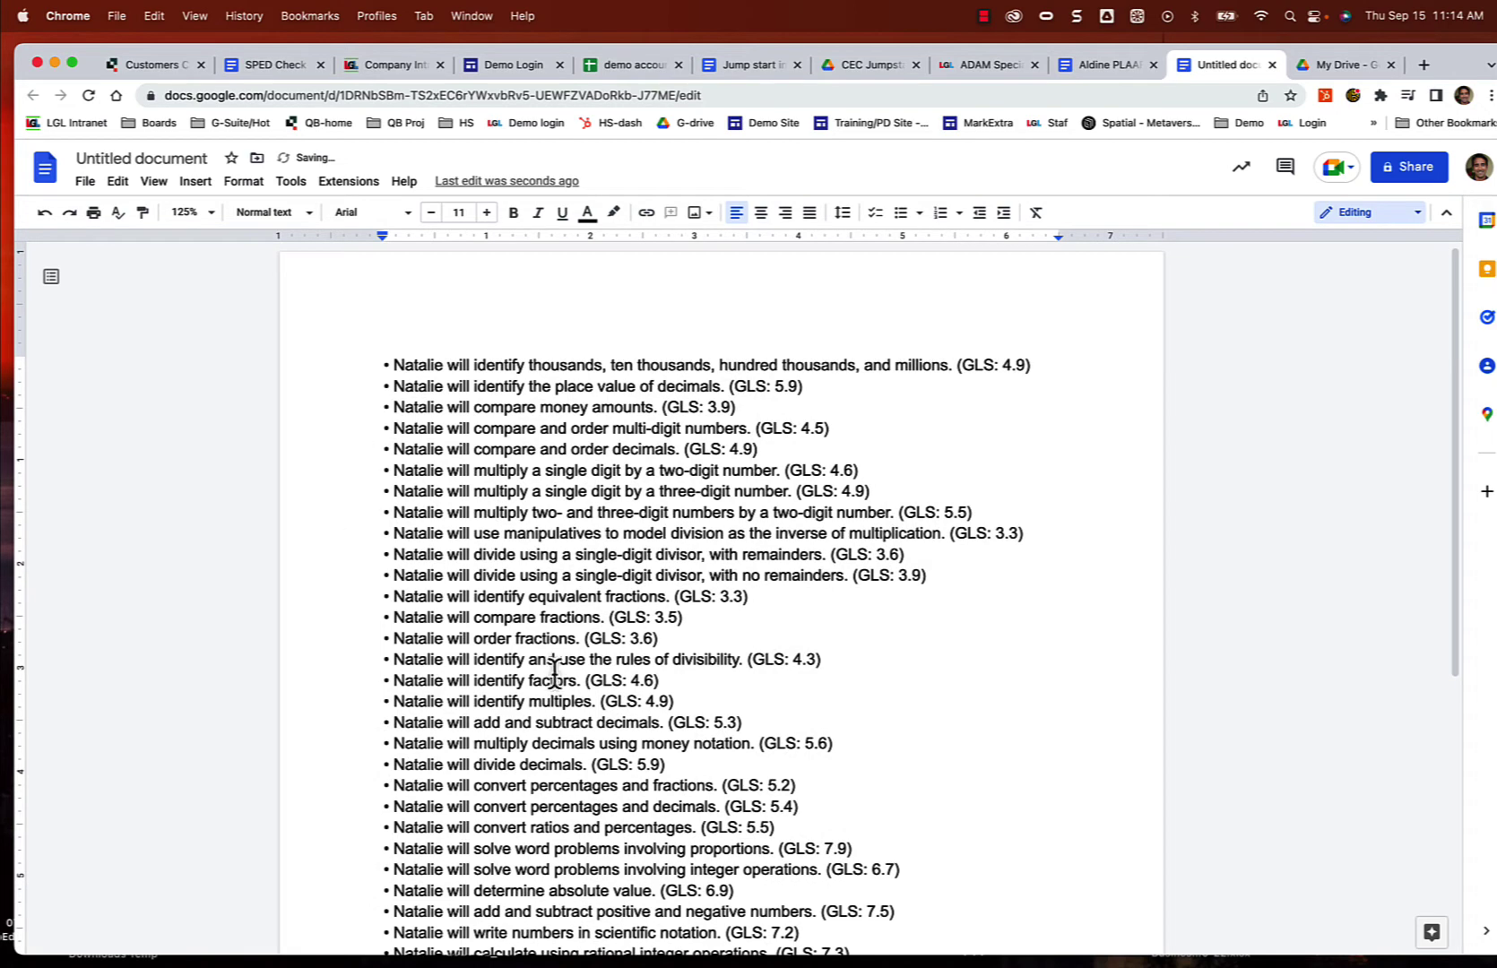
pyautogui.moveTo(760, 599); pyautogui.dragTo(337, 377)
pyautogui.press('BackSpace')
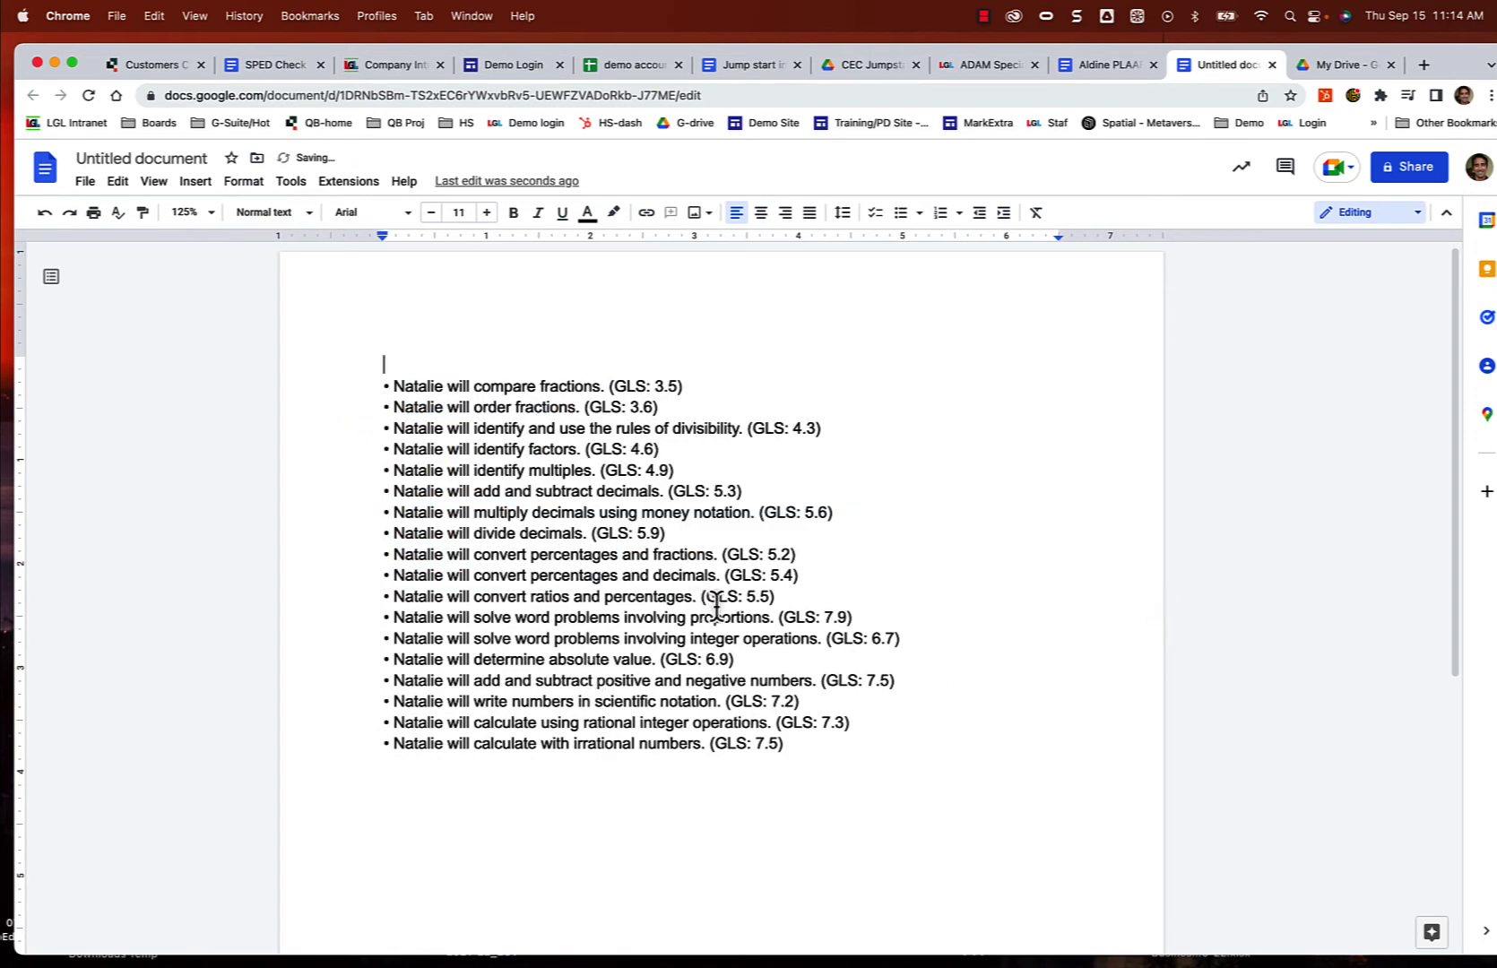
pyautogui.moveTo(808, 743); pyautogui.dragTo(297, 511)
pyautogui.press('BackSpace')
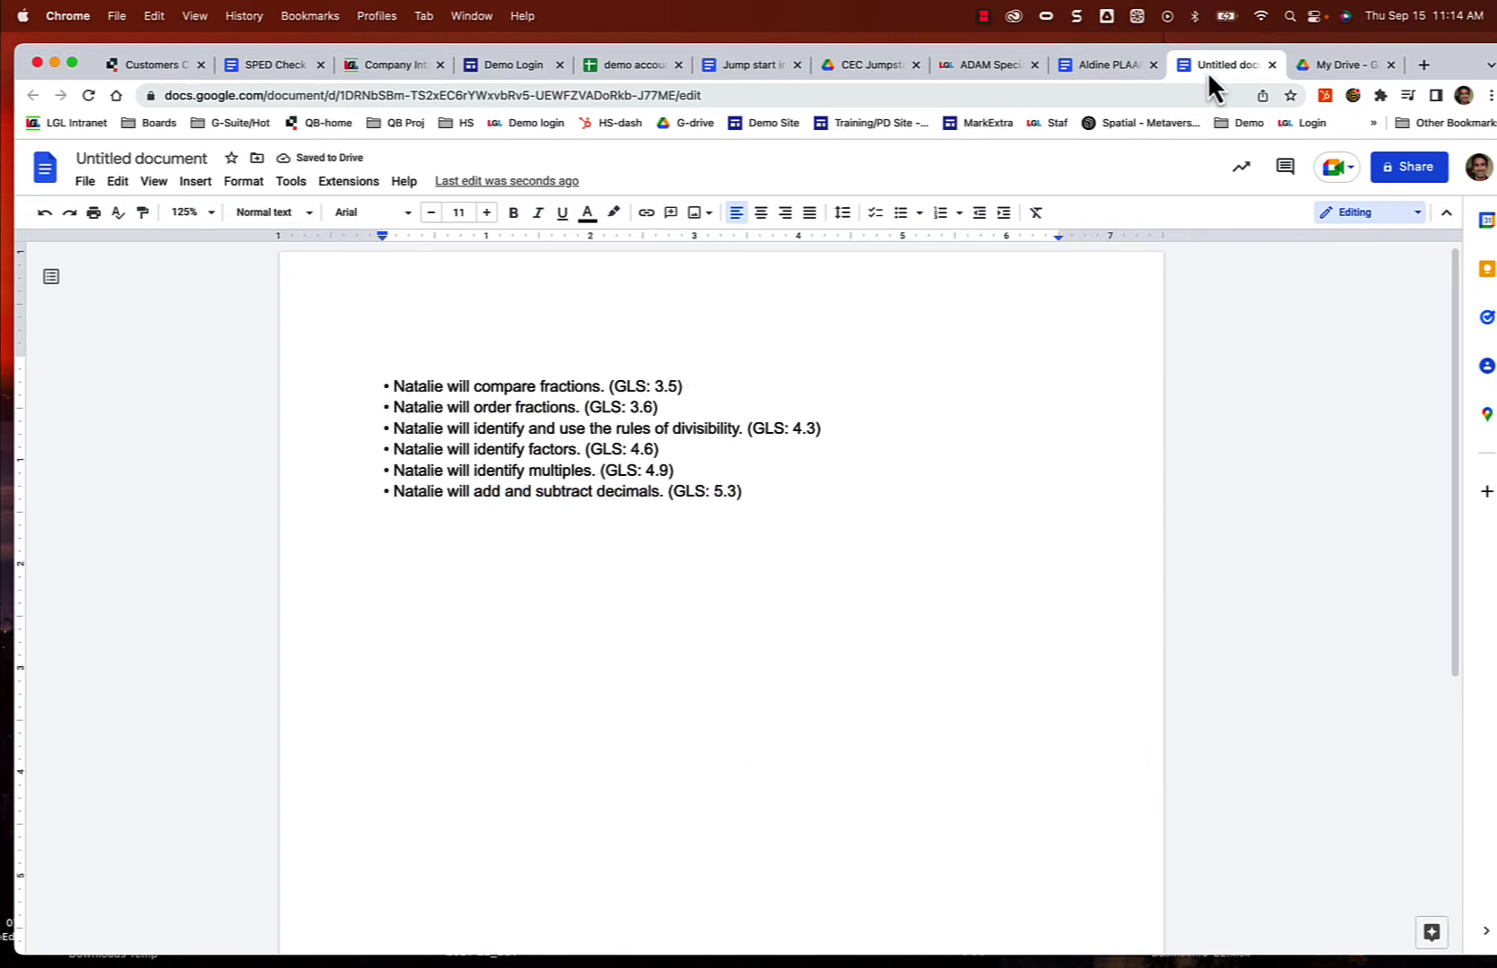
# Step: Go back to the top of the ADAM math IEP tool and open the Scores & Reports menu
pyautogui.click(982, 66)
pyautogui.click(1089, 65)
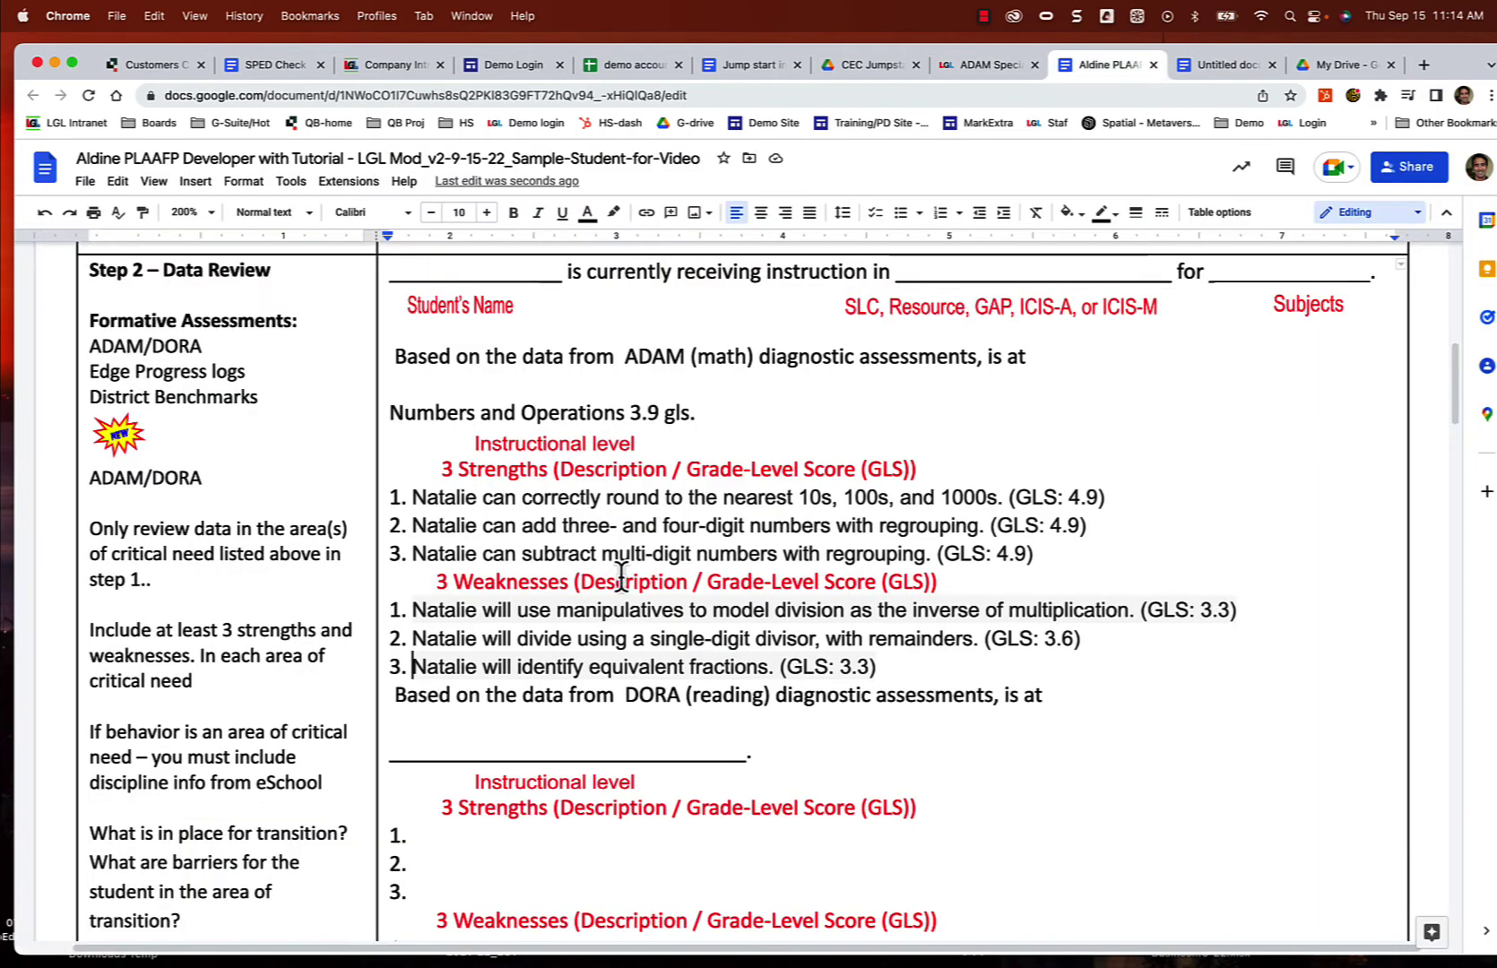
pyautogui.scroll(-2, 619, 627)
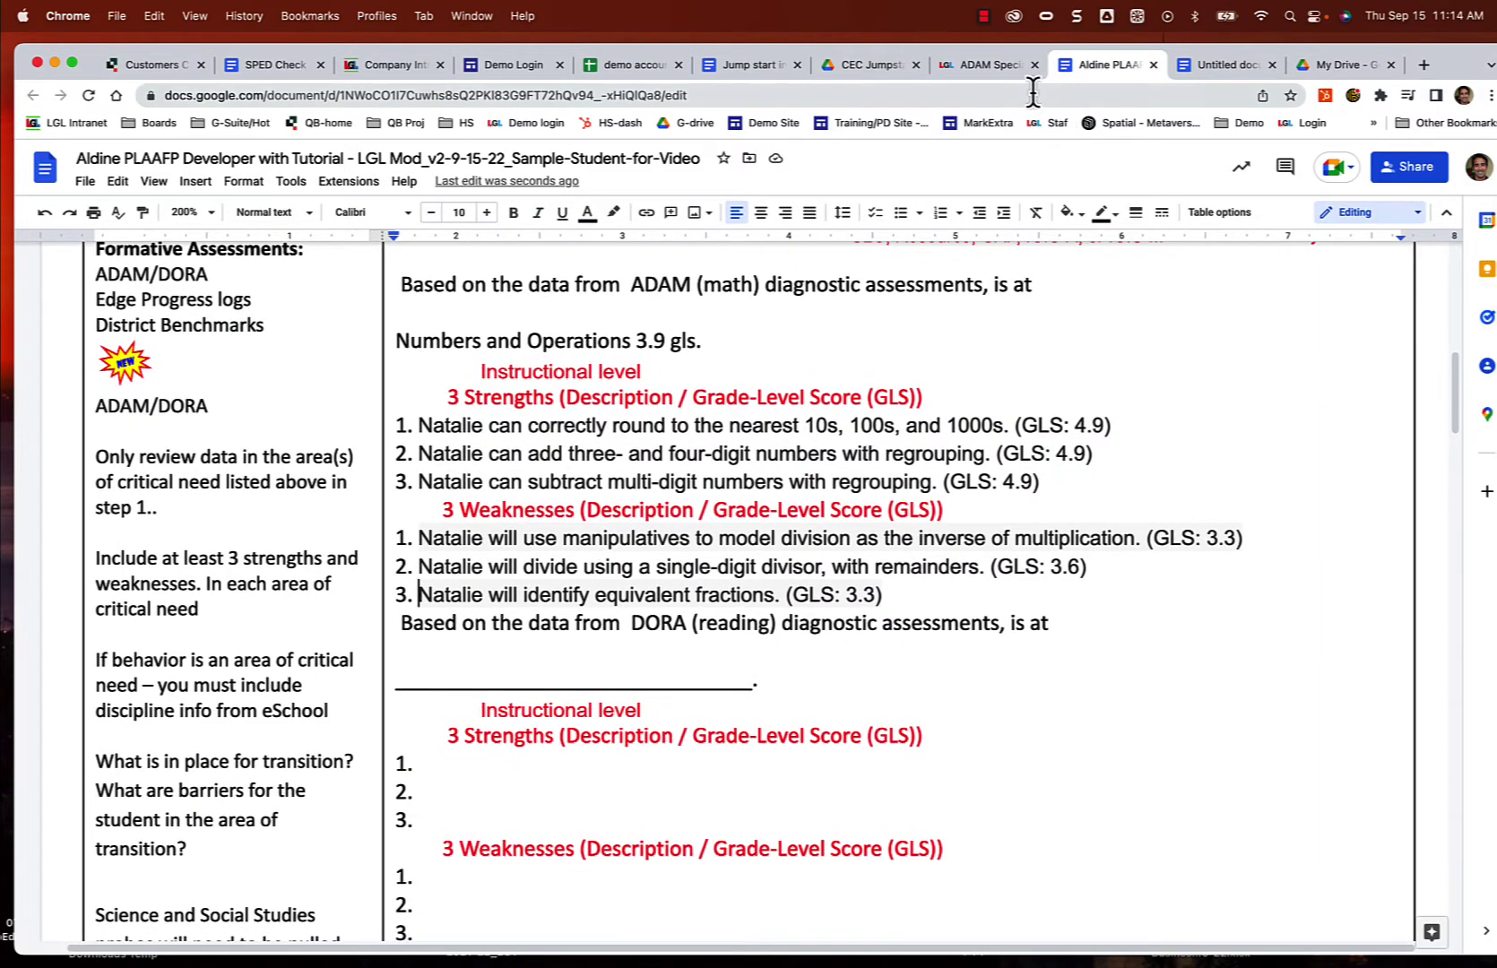
pyautogui.click(973, 64)
pyautogui.scroll(15, 681, 403)
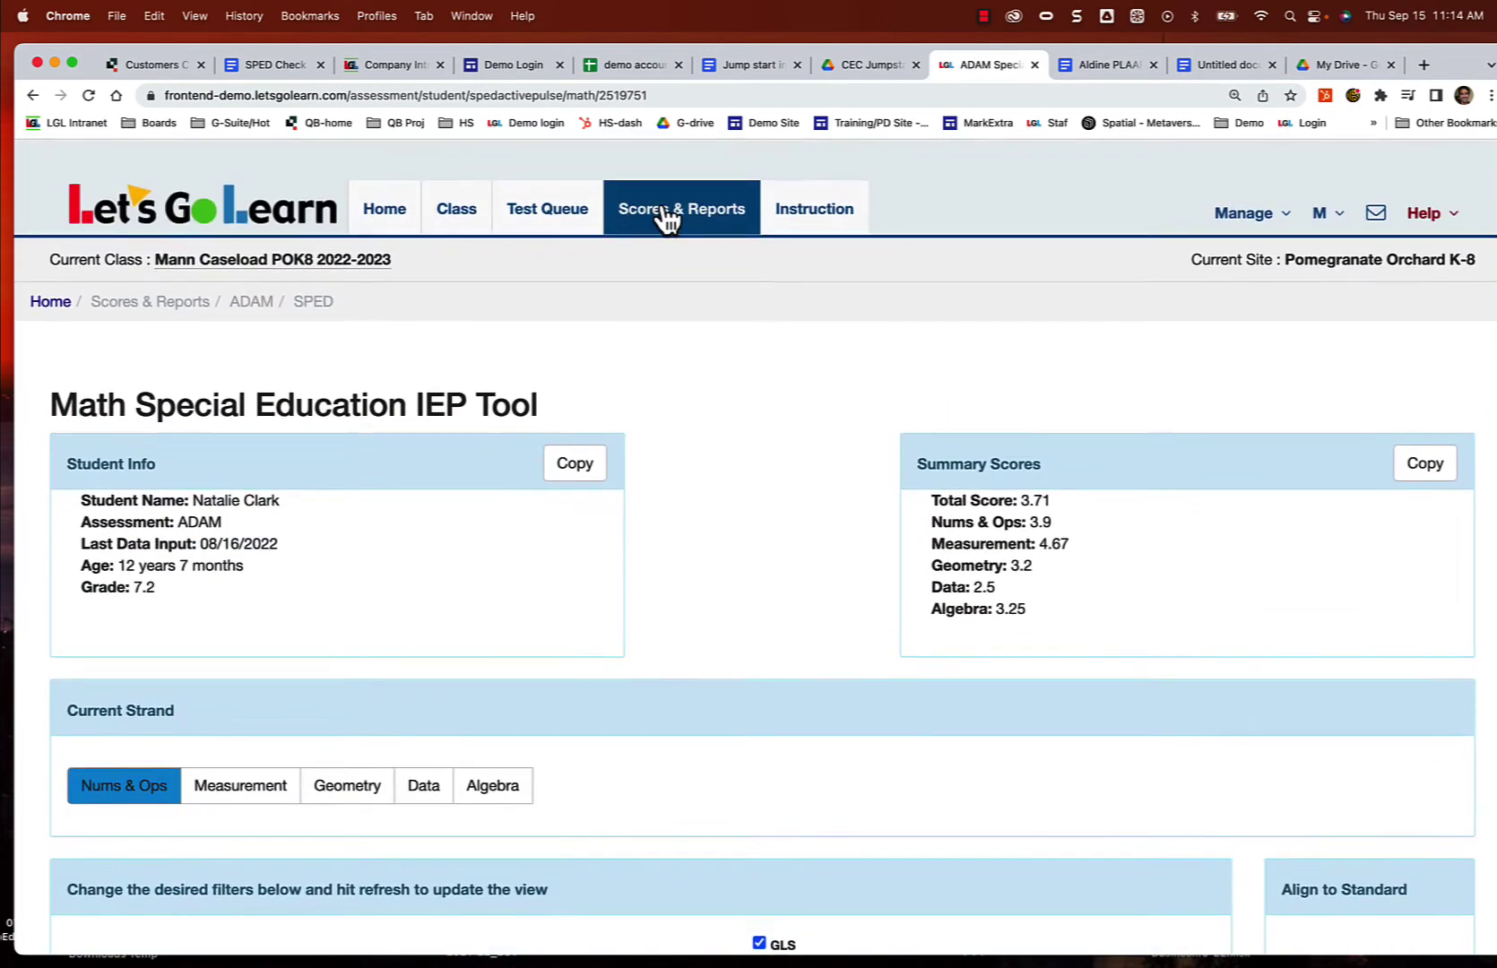
pyautogui.click(663, 212)
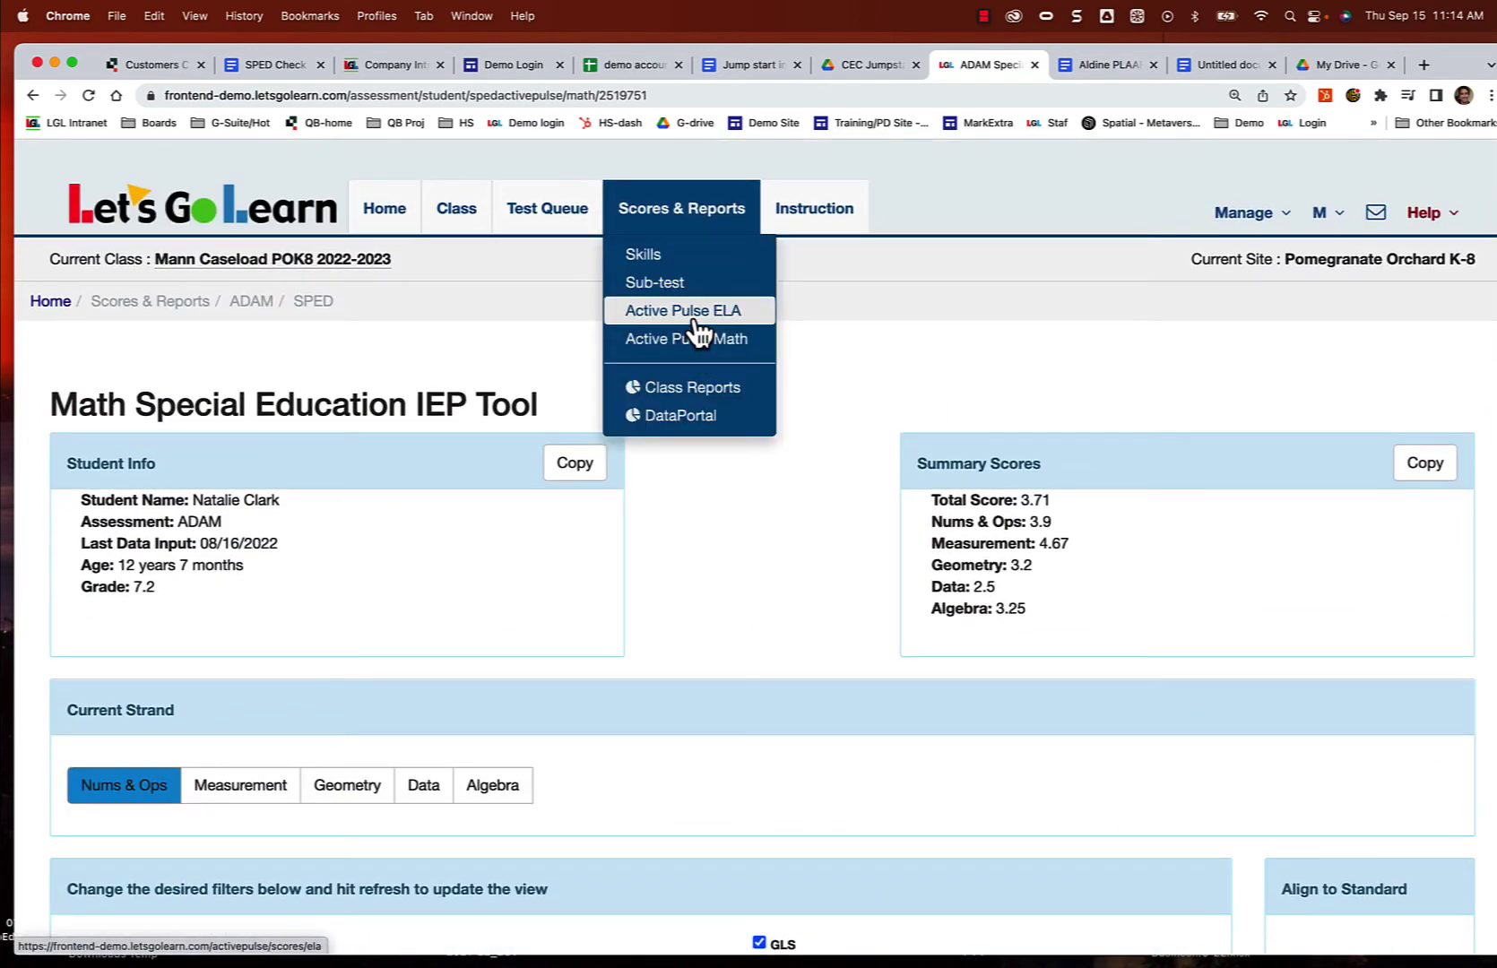
# Step: Open the Active Pulse ELA reading report and check the first student's phonics score of 4.83
pyautogui.click(692, 314)
pyautogui.scroll(-3, 692, 641)
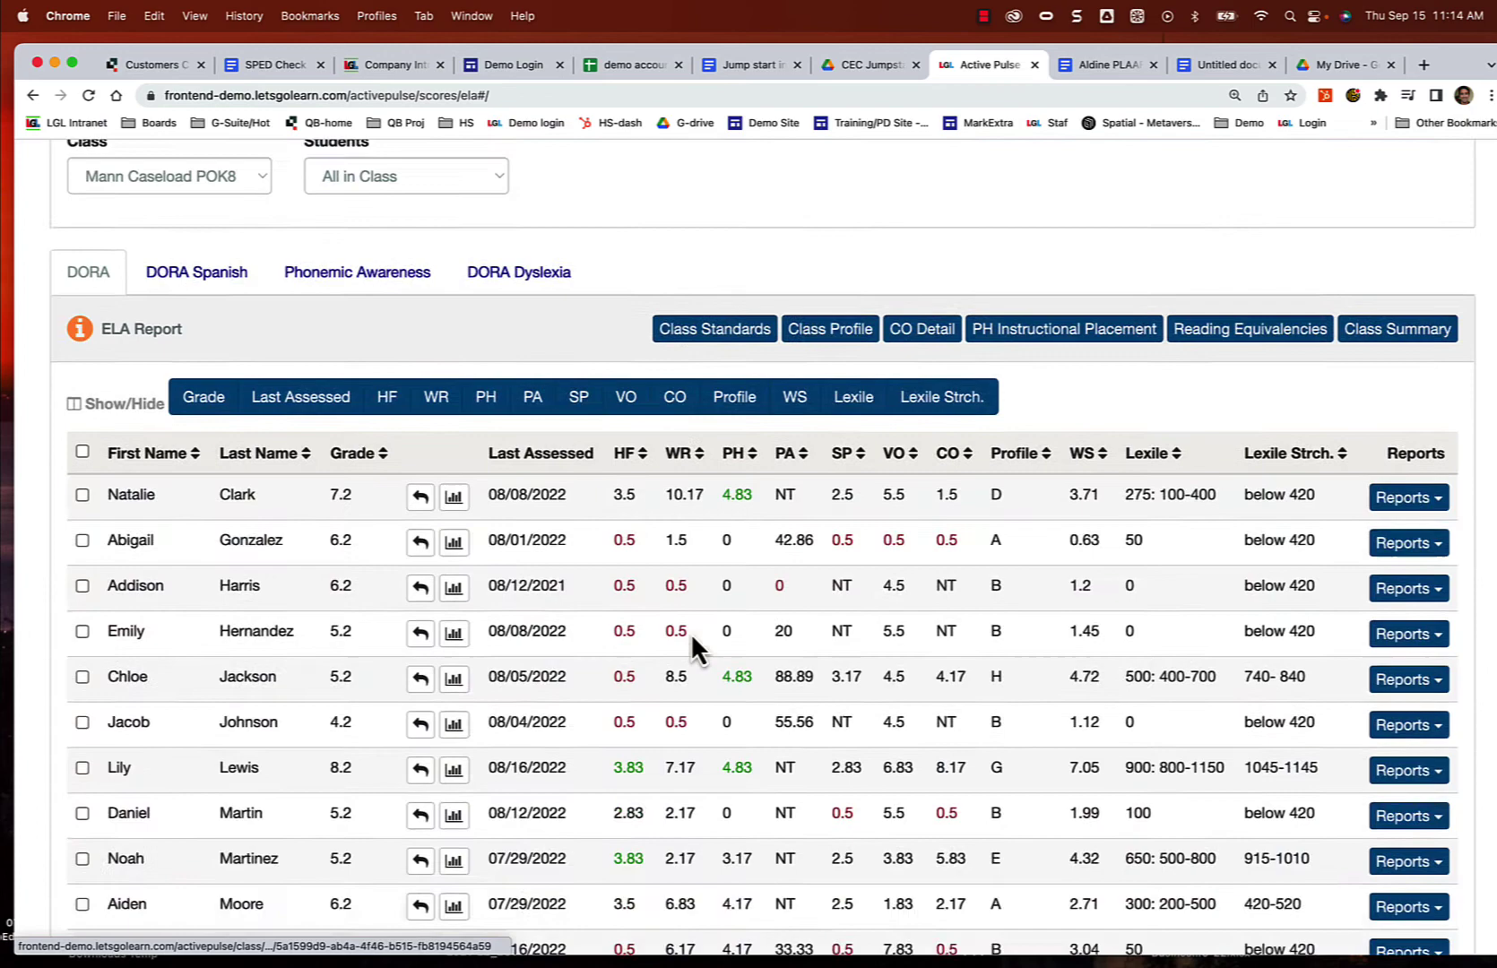
pyautogui.scroll(-1, 690, 632)
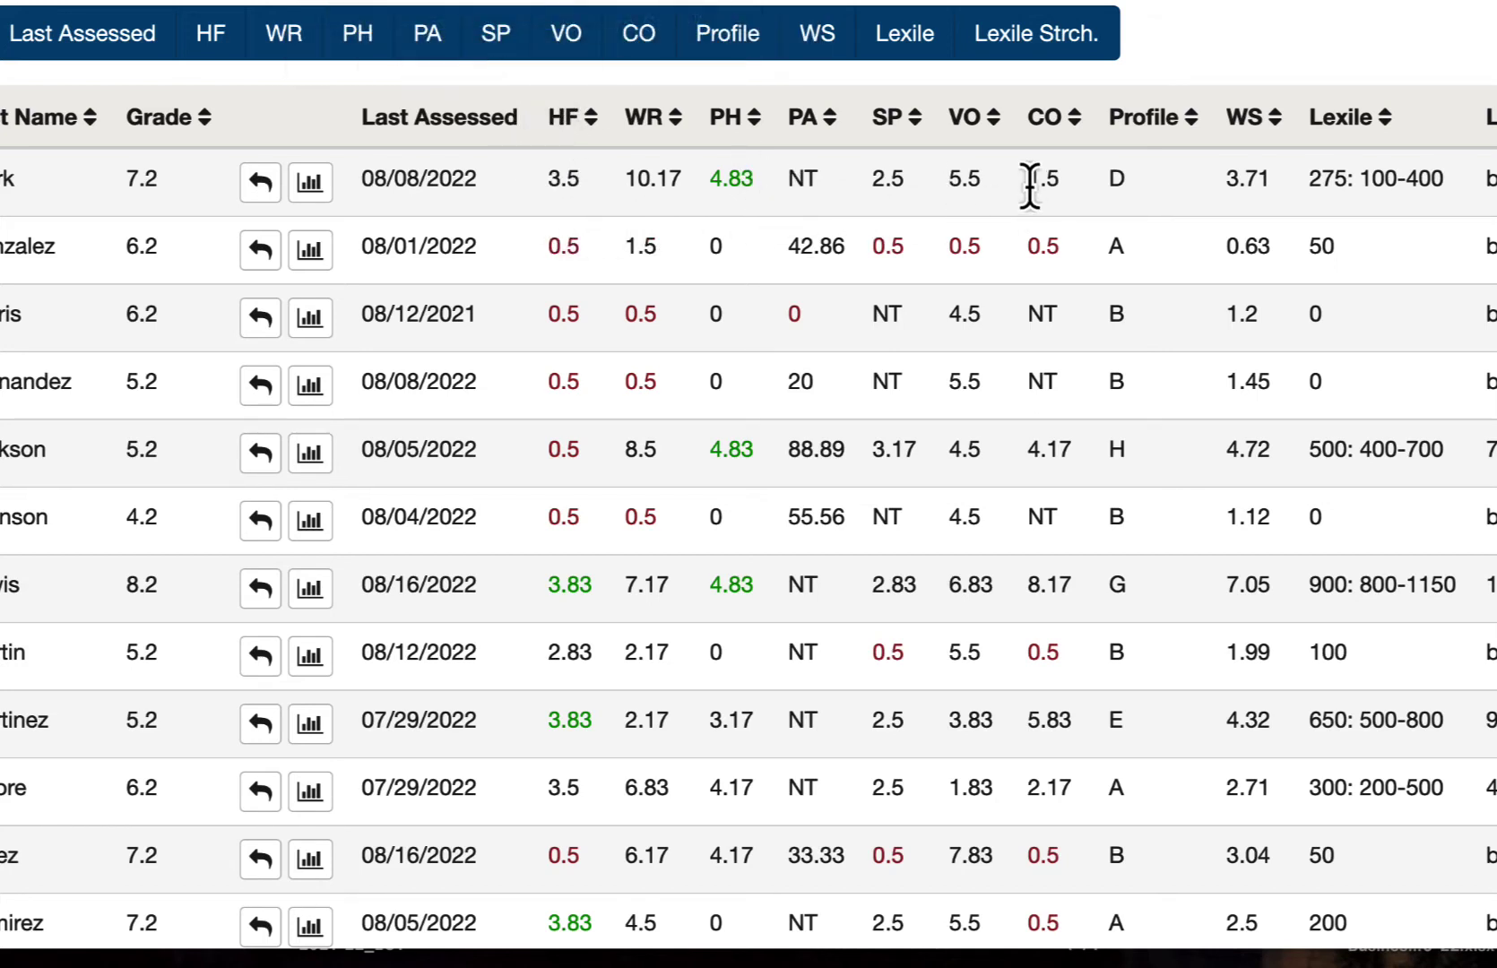
pyautogui.moveTo(1046, 126)
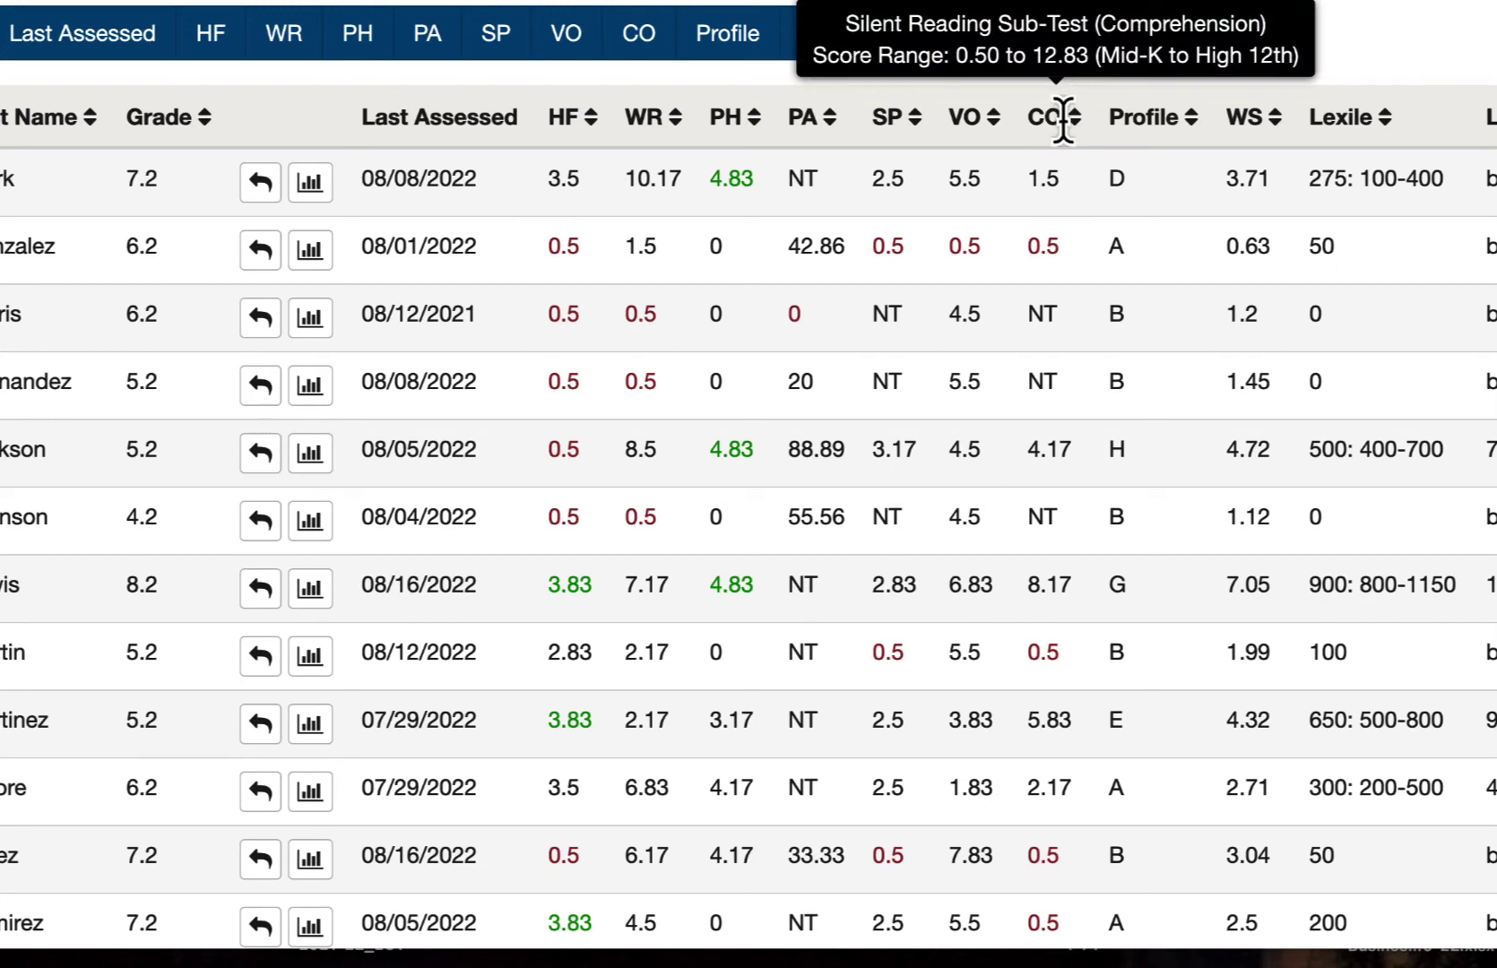
pyautogui.moveTo(700, 130)
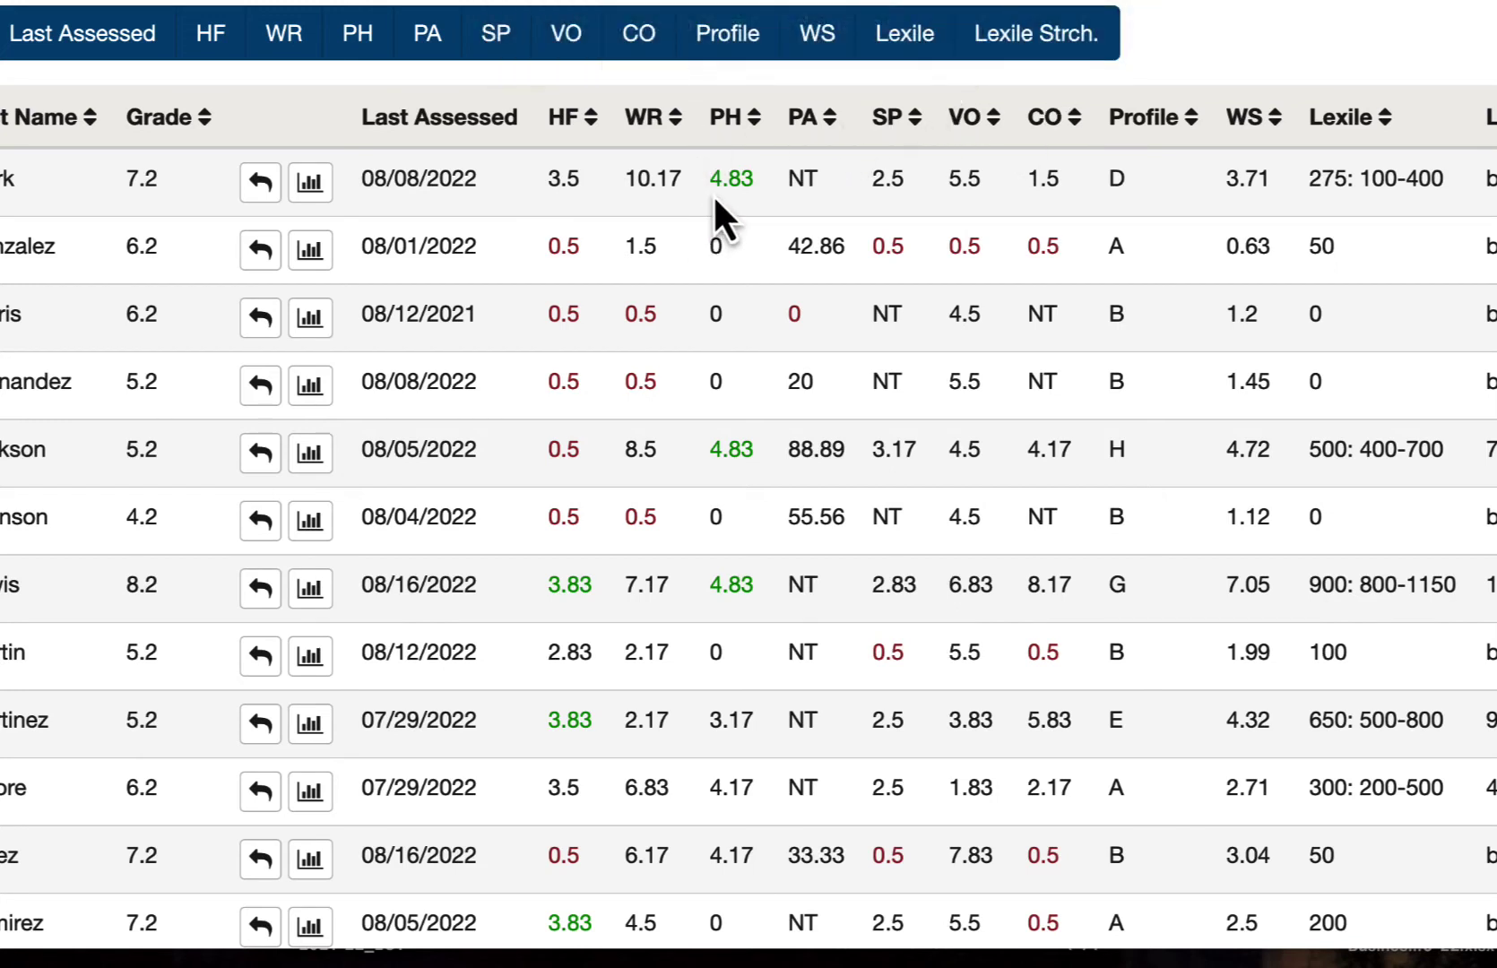
pyautogui.moveTo(708, 183); pyautogui.dragTo(773, 190)
pyautogui.click(1032, 197)
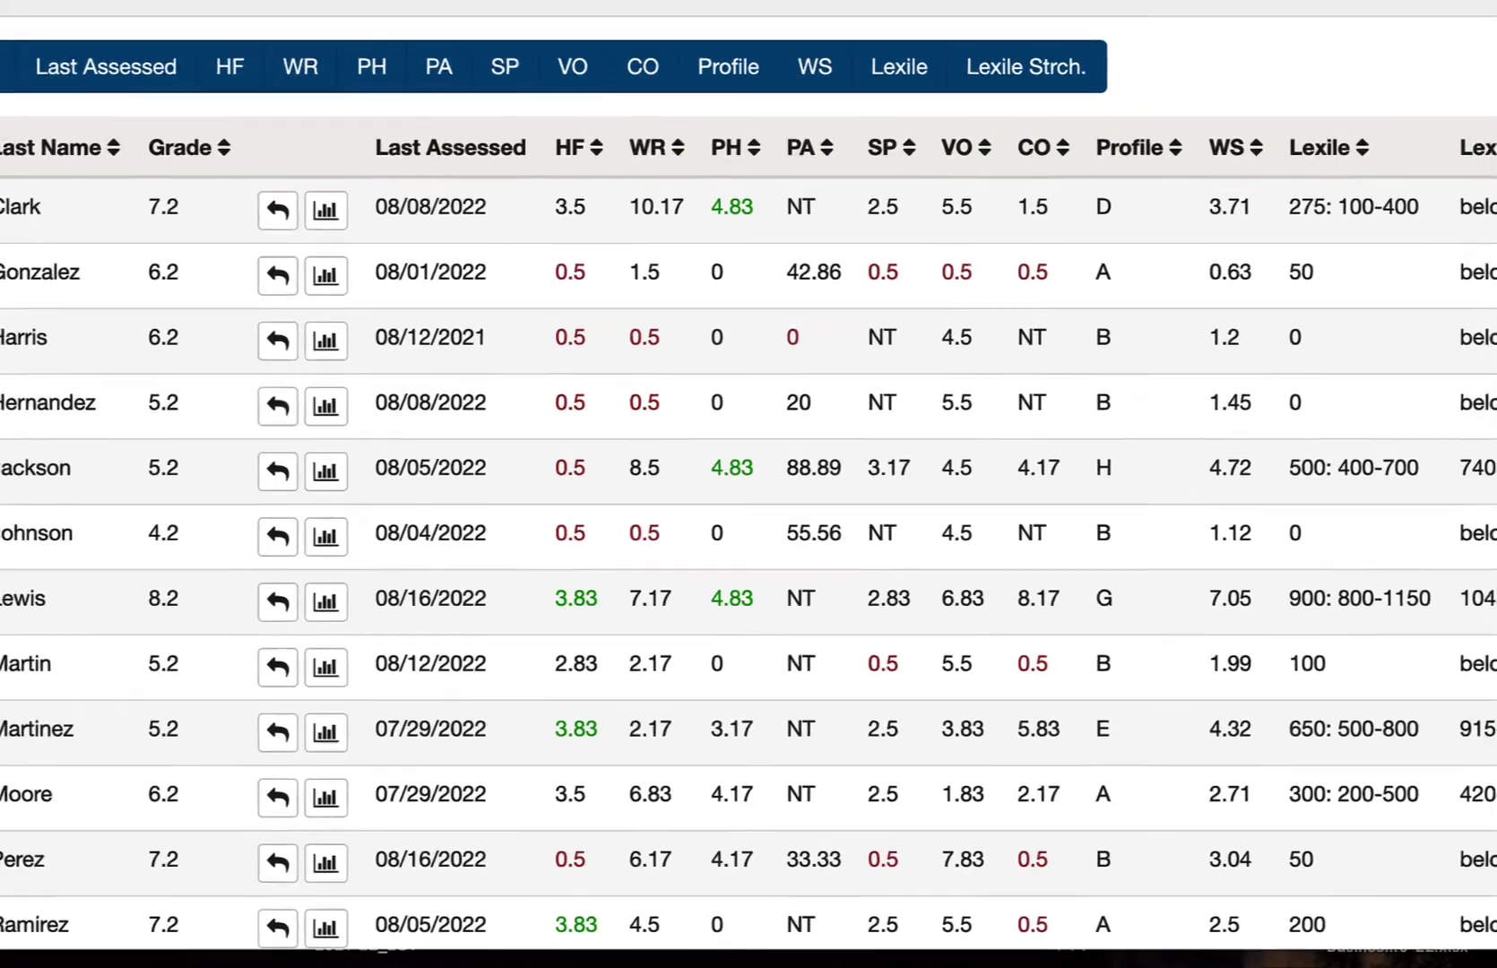
# Step: Open the first student's SpEd reading report, select the High Freq. Words 3.5 line, and return to the PLAAFP
pyautogui.click(1443, 403)
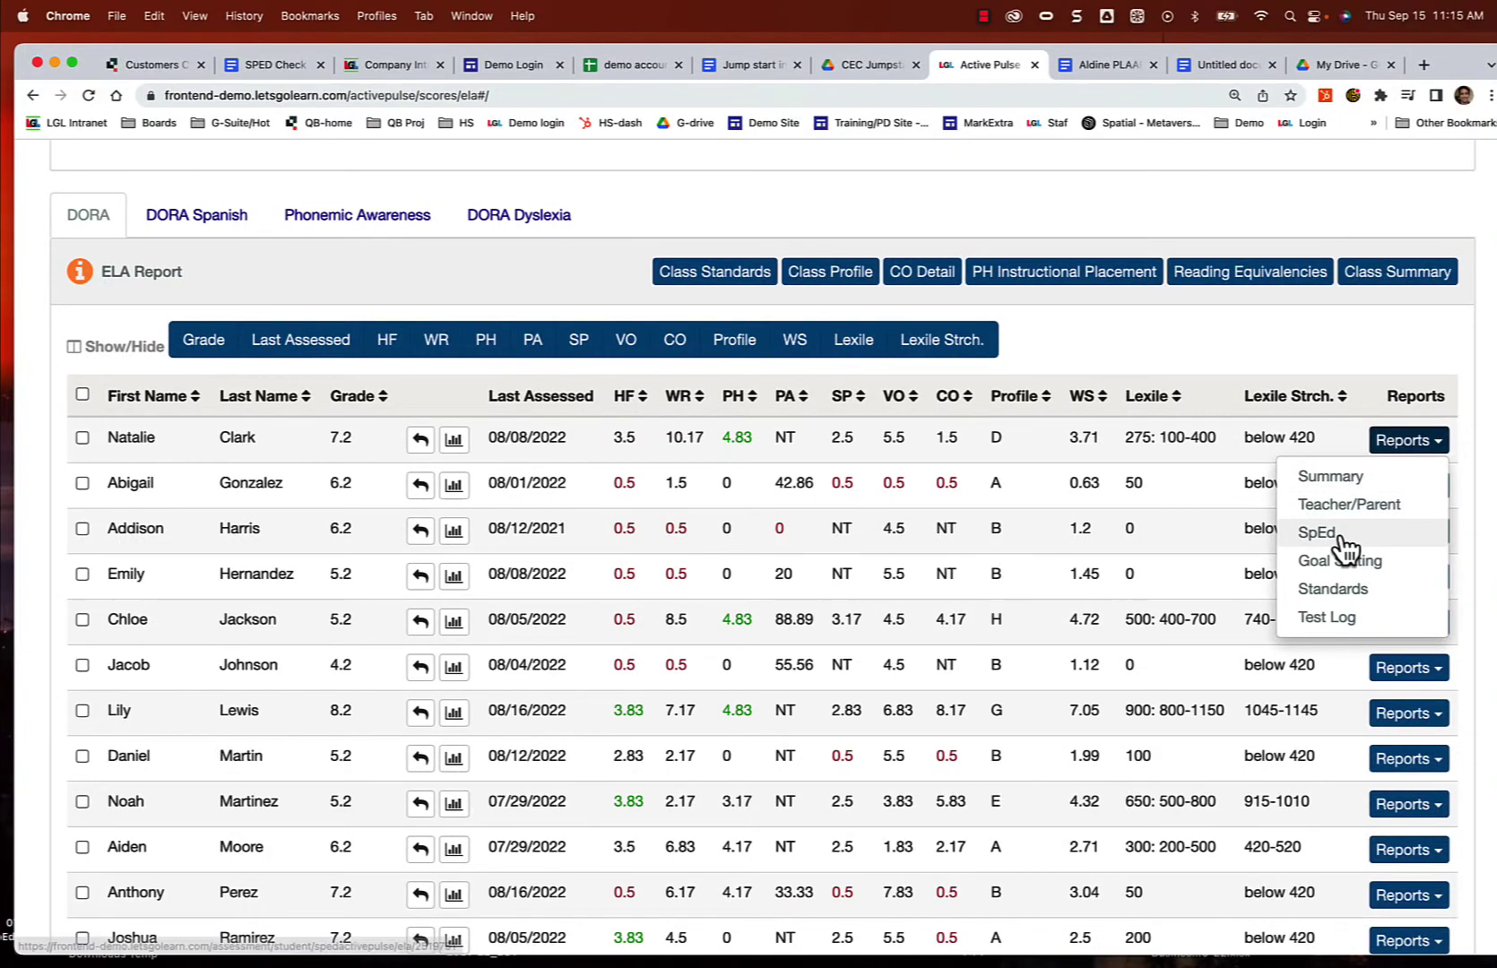
pyautogui.click(1343, 538)
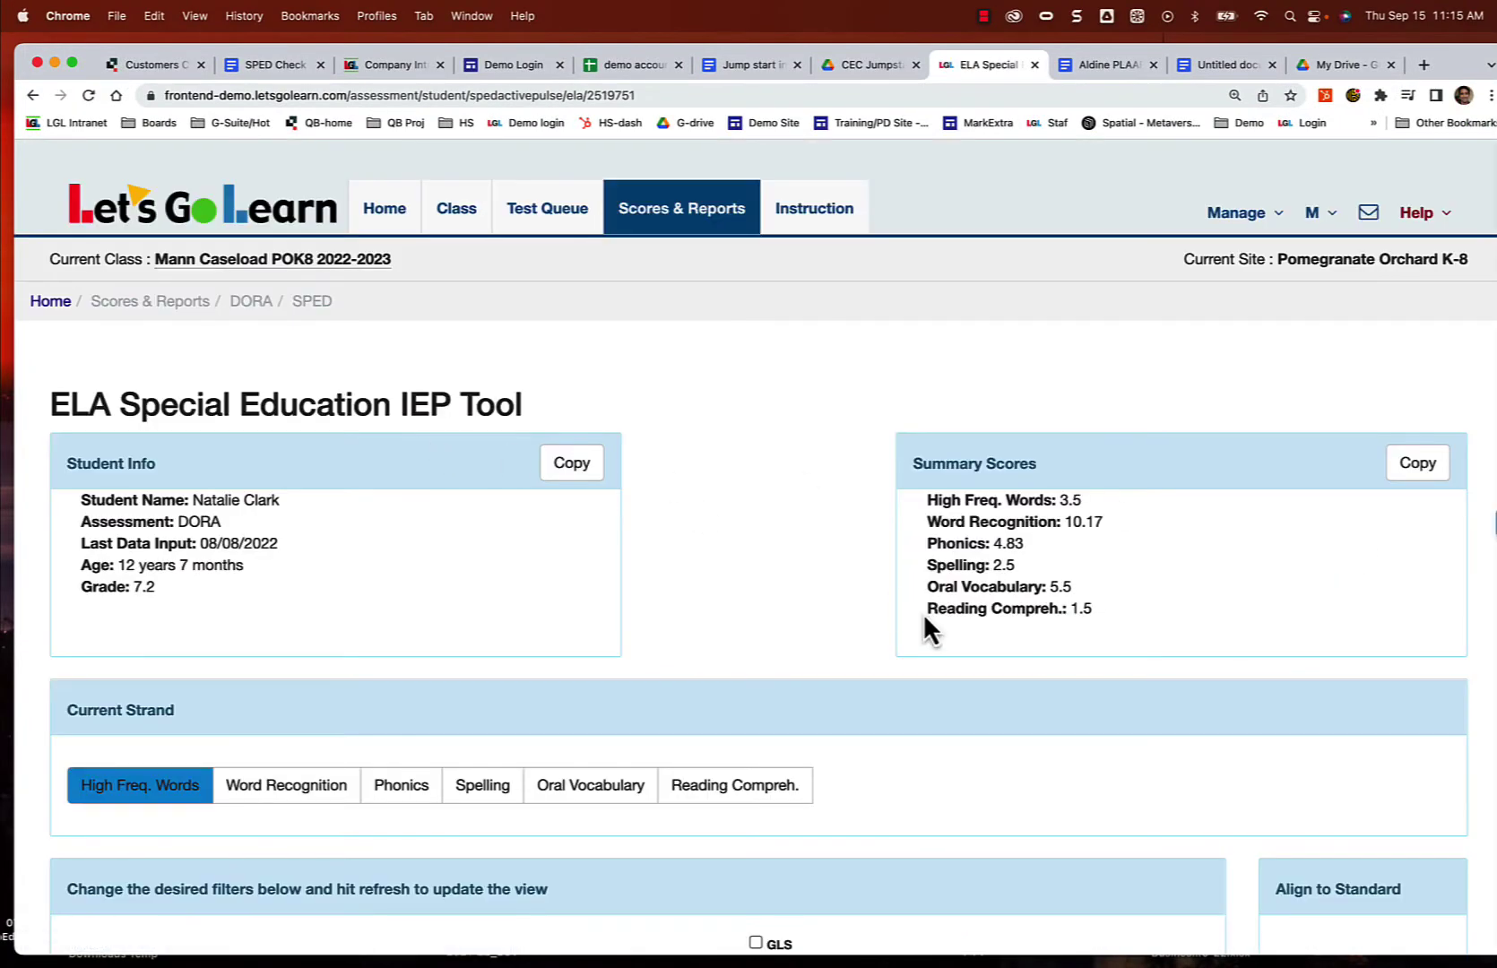
pyautogui.scroll(-1, 925, 616)
pyautogui.moveTo(1088, 435); pyautogui.dragTo(930, 434)
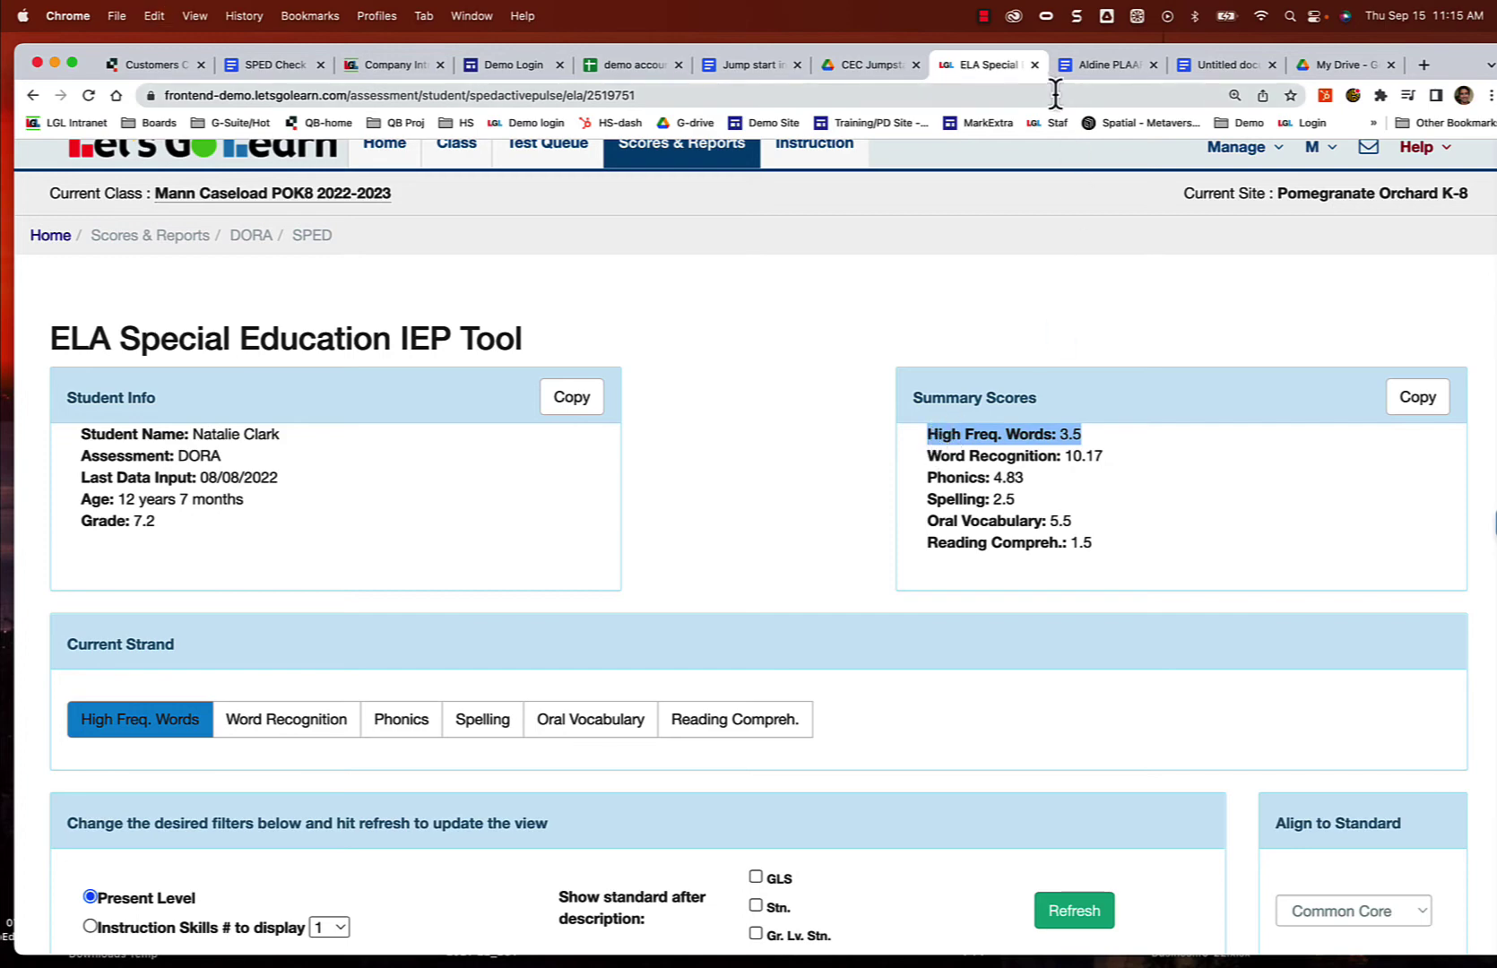
pyautogui.click(1112, 66)
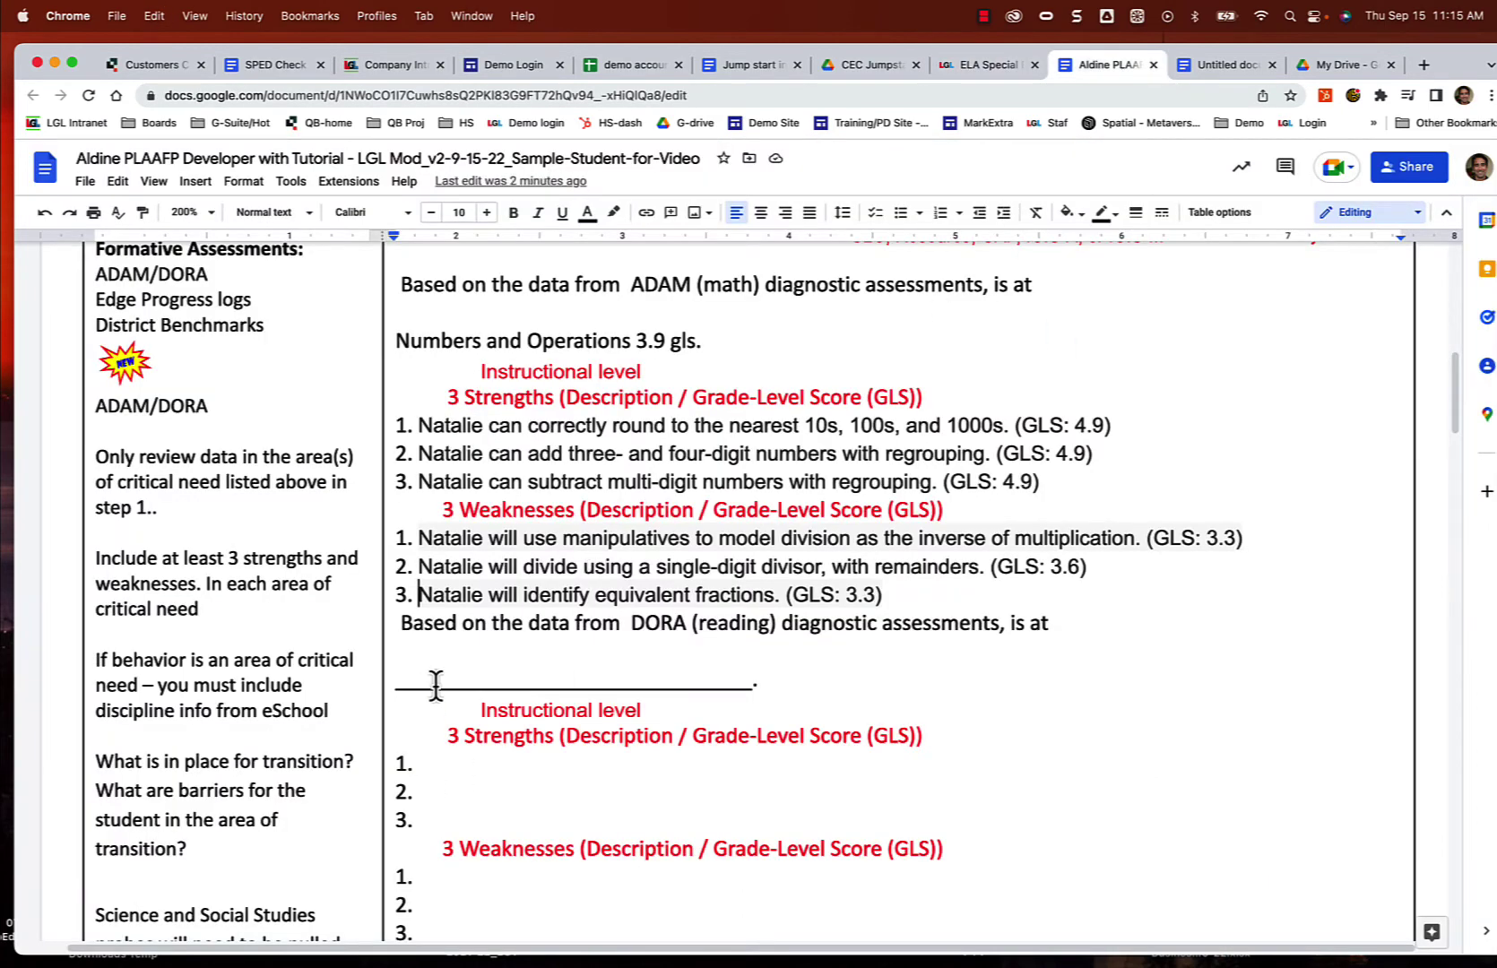
# Step: Replace the DORA blank with 'High frequency words of 3.5 gls and Comprehension of 1.5 gls'
pyautogui.hscroll(-2, 435, 686)
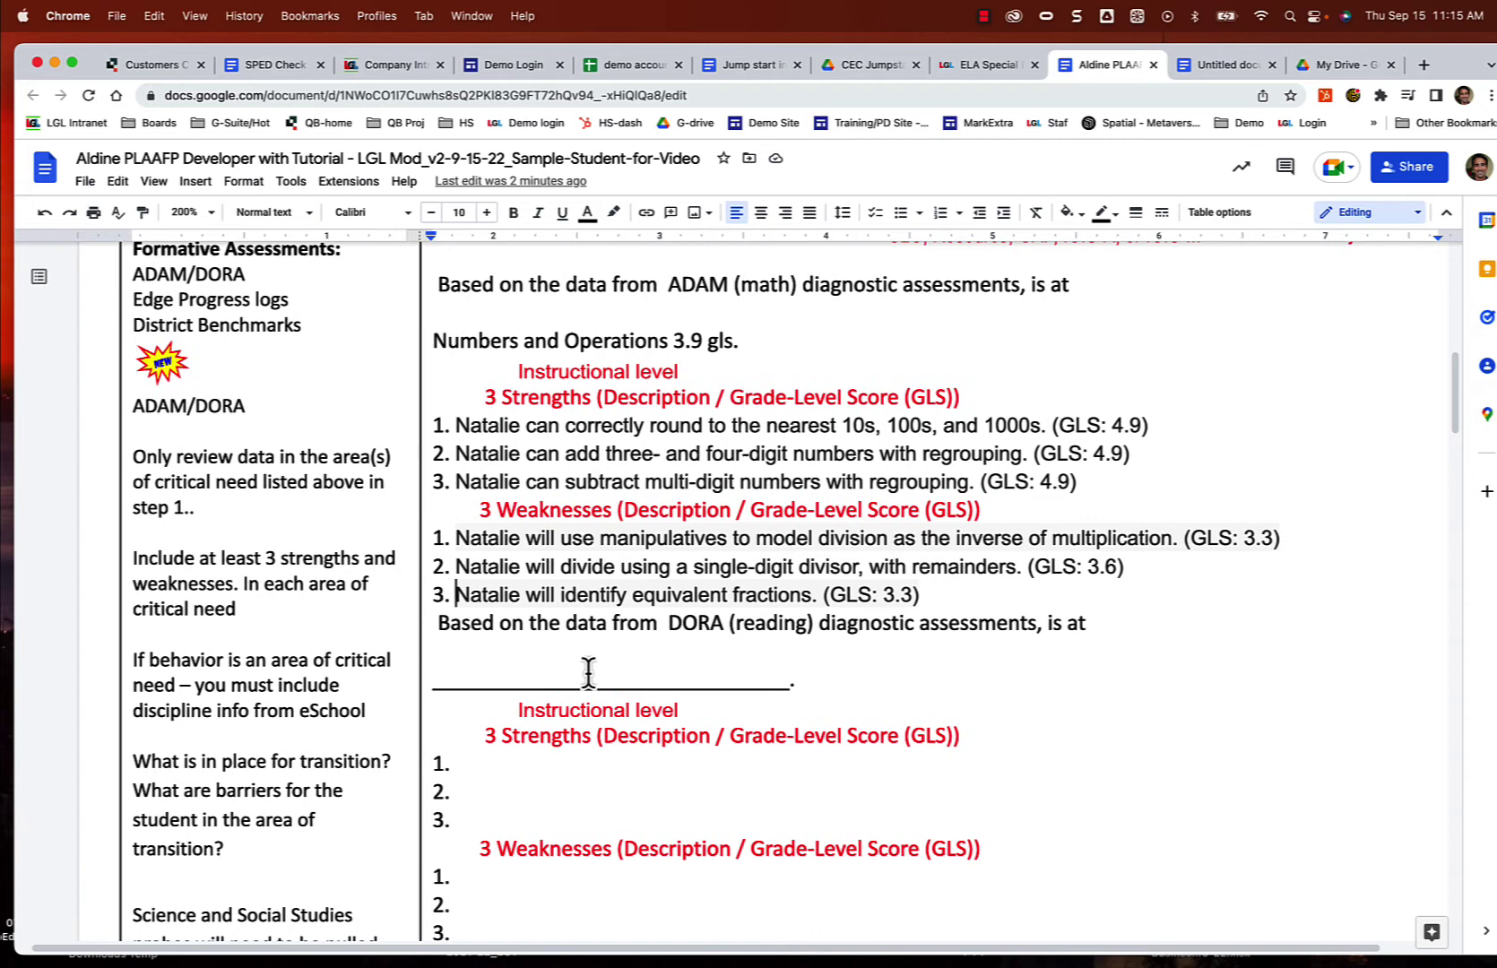
pyautogui.moveTo(444, 677); pyautogui.dragTo(782, 672)
pyautogui.press('BackSpace')
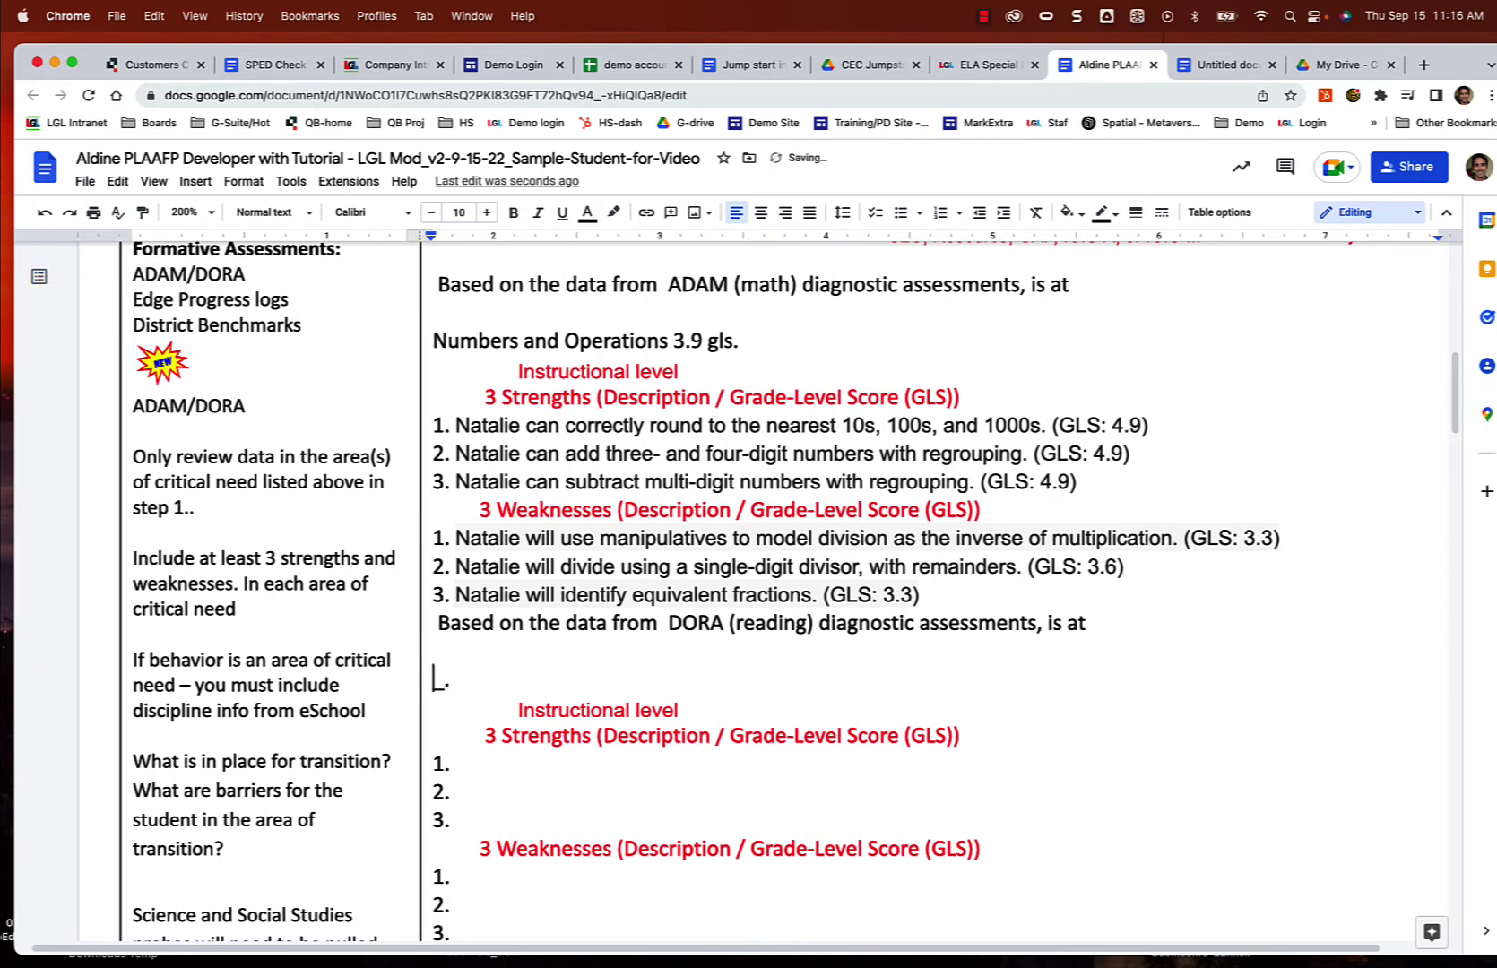
pyautogui.write('High fr')
pyautogui.write('equency words of 3')
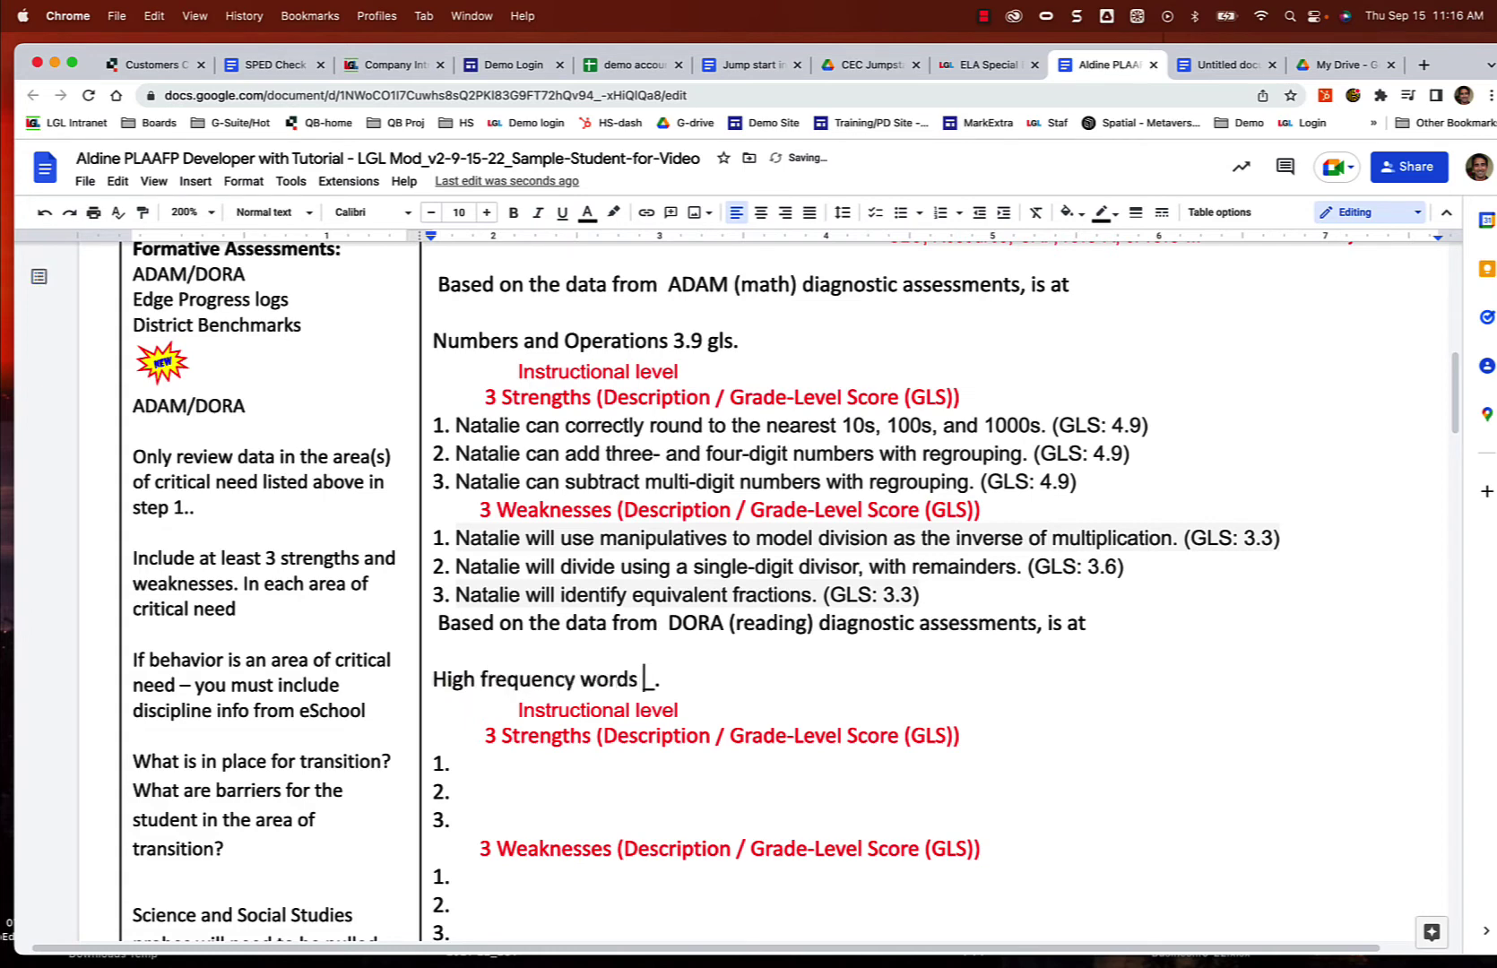
pyautogui.write('.5 gls and Cop')
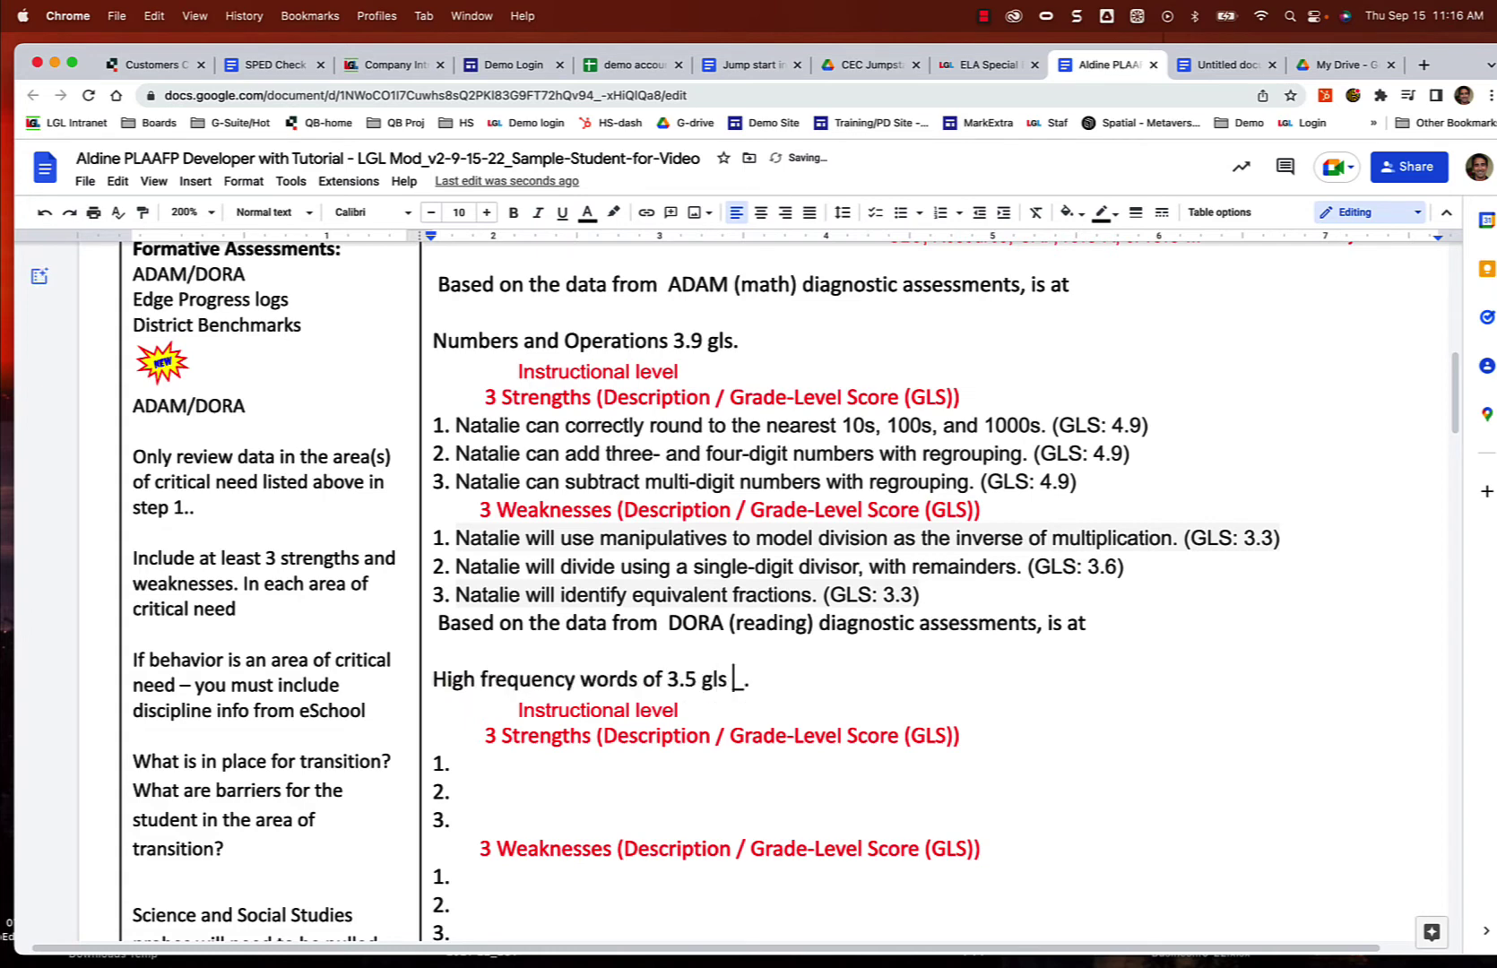
pyautogui.press('BackSpace')
pyautogui.write('mprehensi')
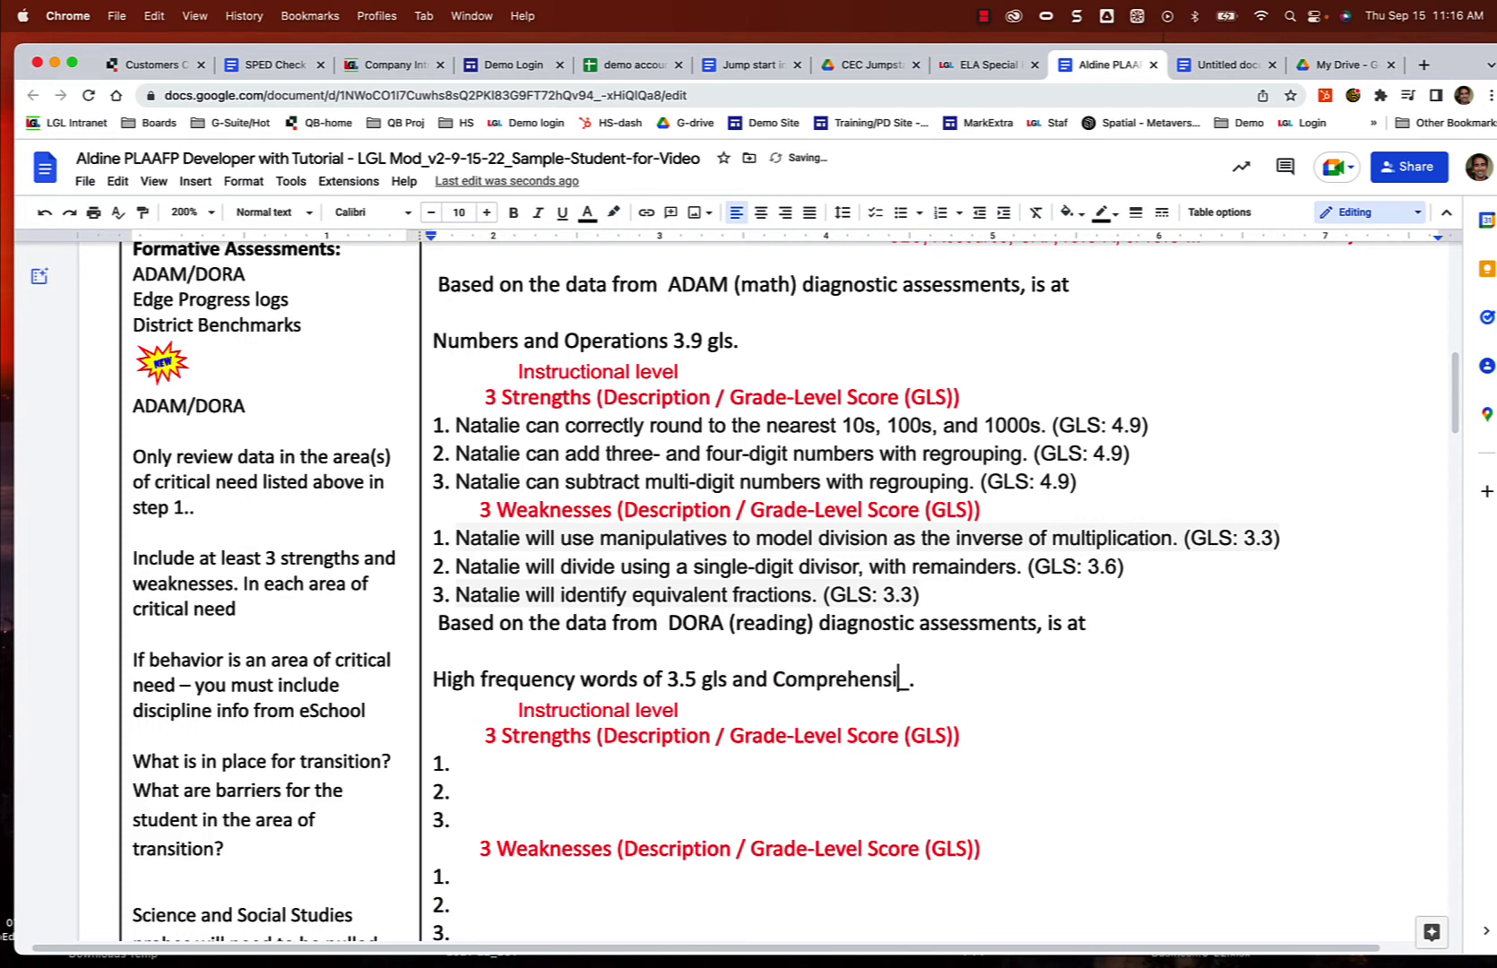
pyautogui.write('on of 1.5 gls.')
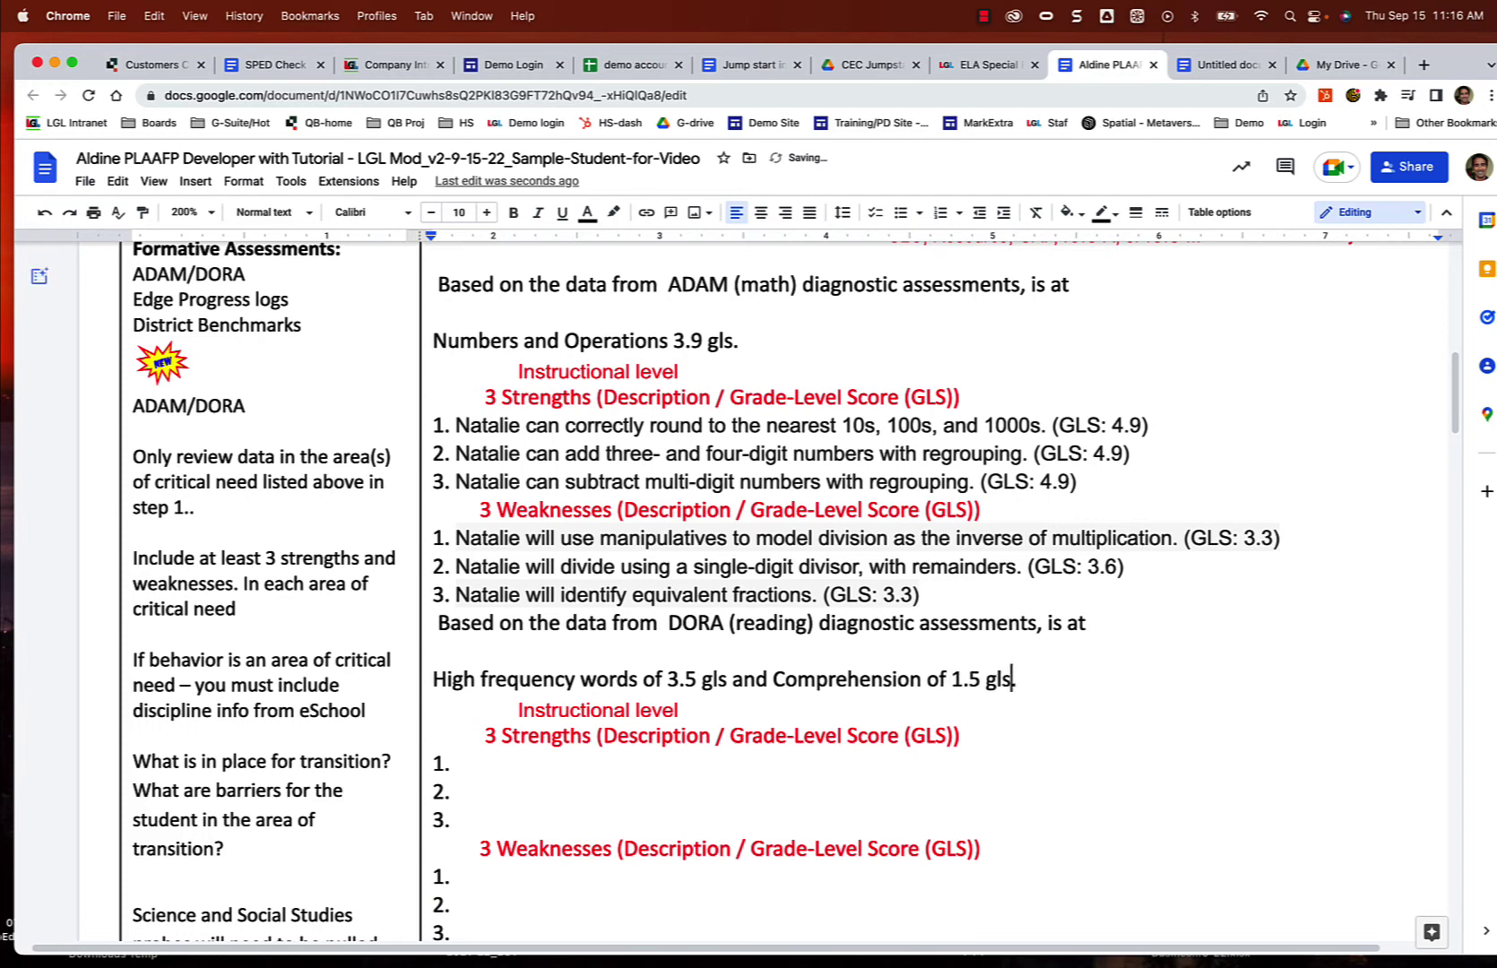
pyautogui.scroll(-2, 609, 685)
pyautogui.click(488, 689)
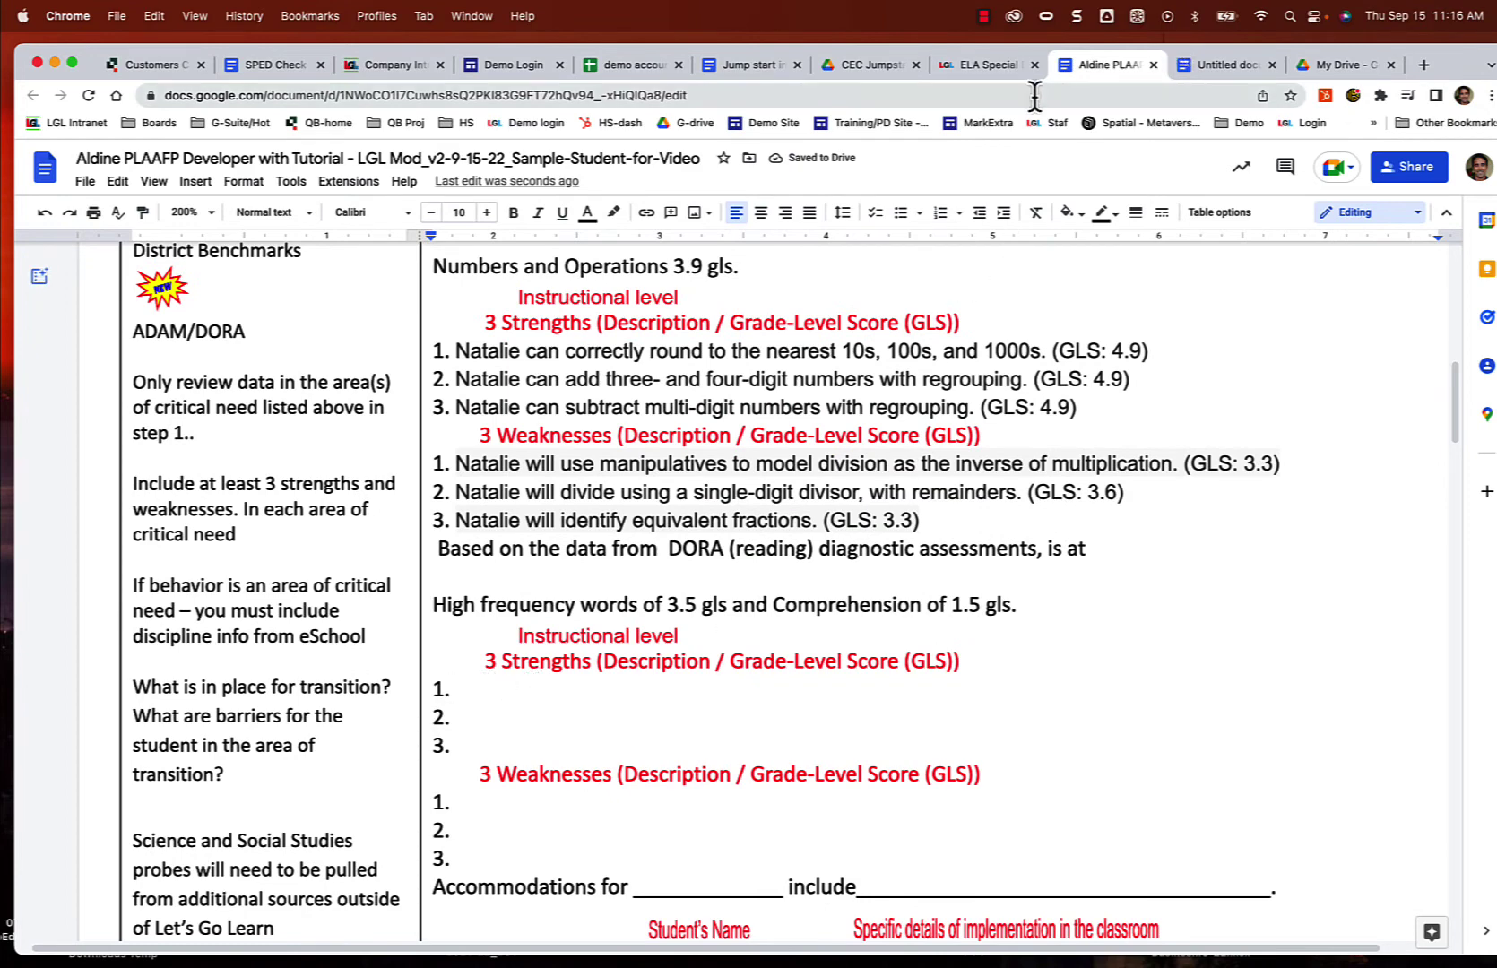
# Step: Show the Phonics strand with GLS appended and select its statement ending '(GLS: 4.83)'
pyautogui.click(973, 66)
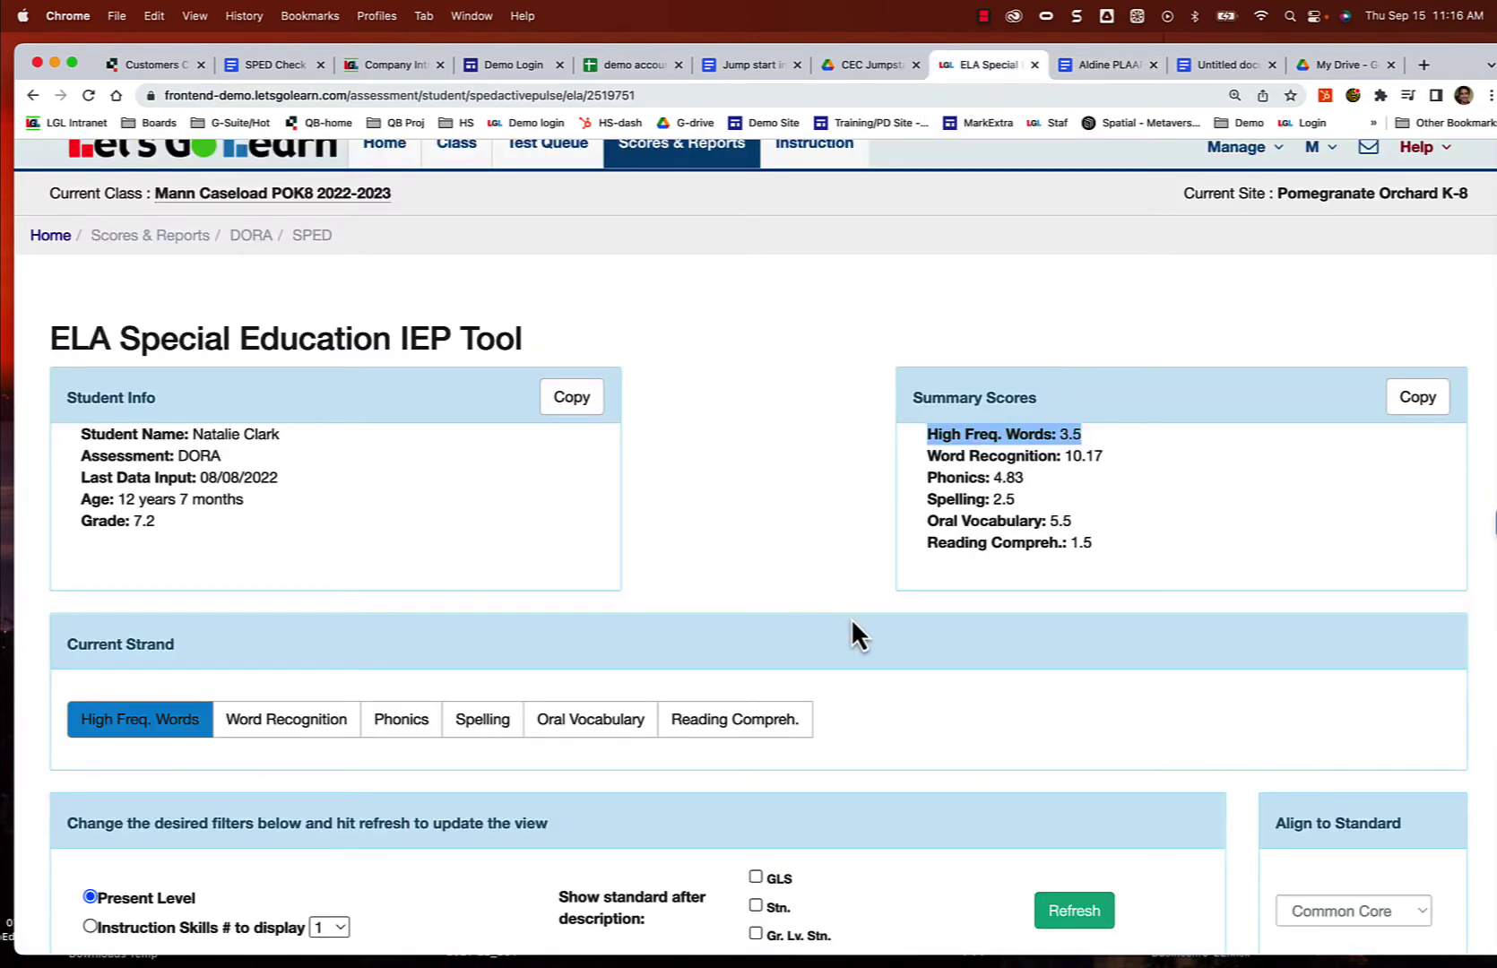
pyautogui.scroll(-5, 851, 623)
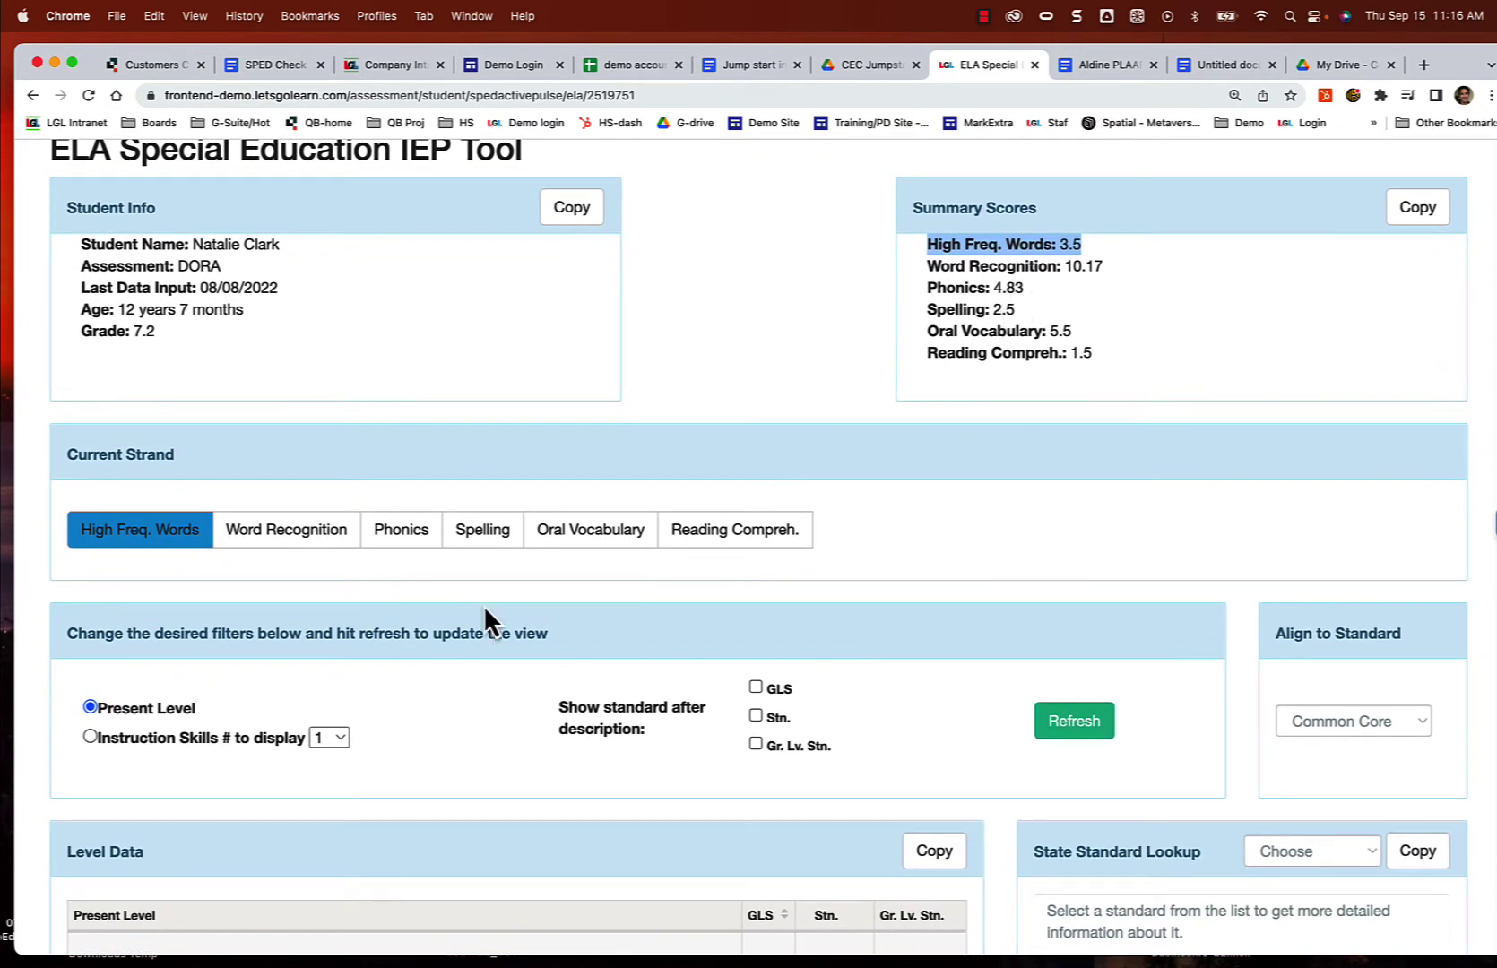
pyautogui.click(405, 538)
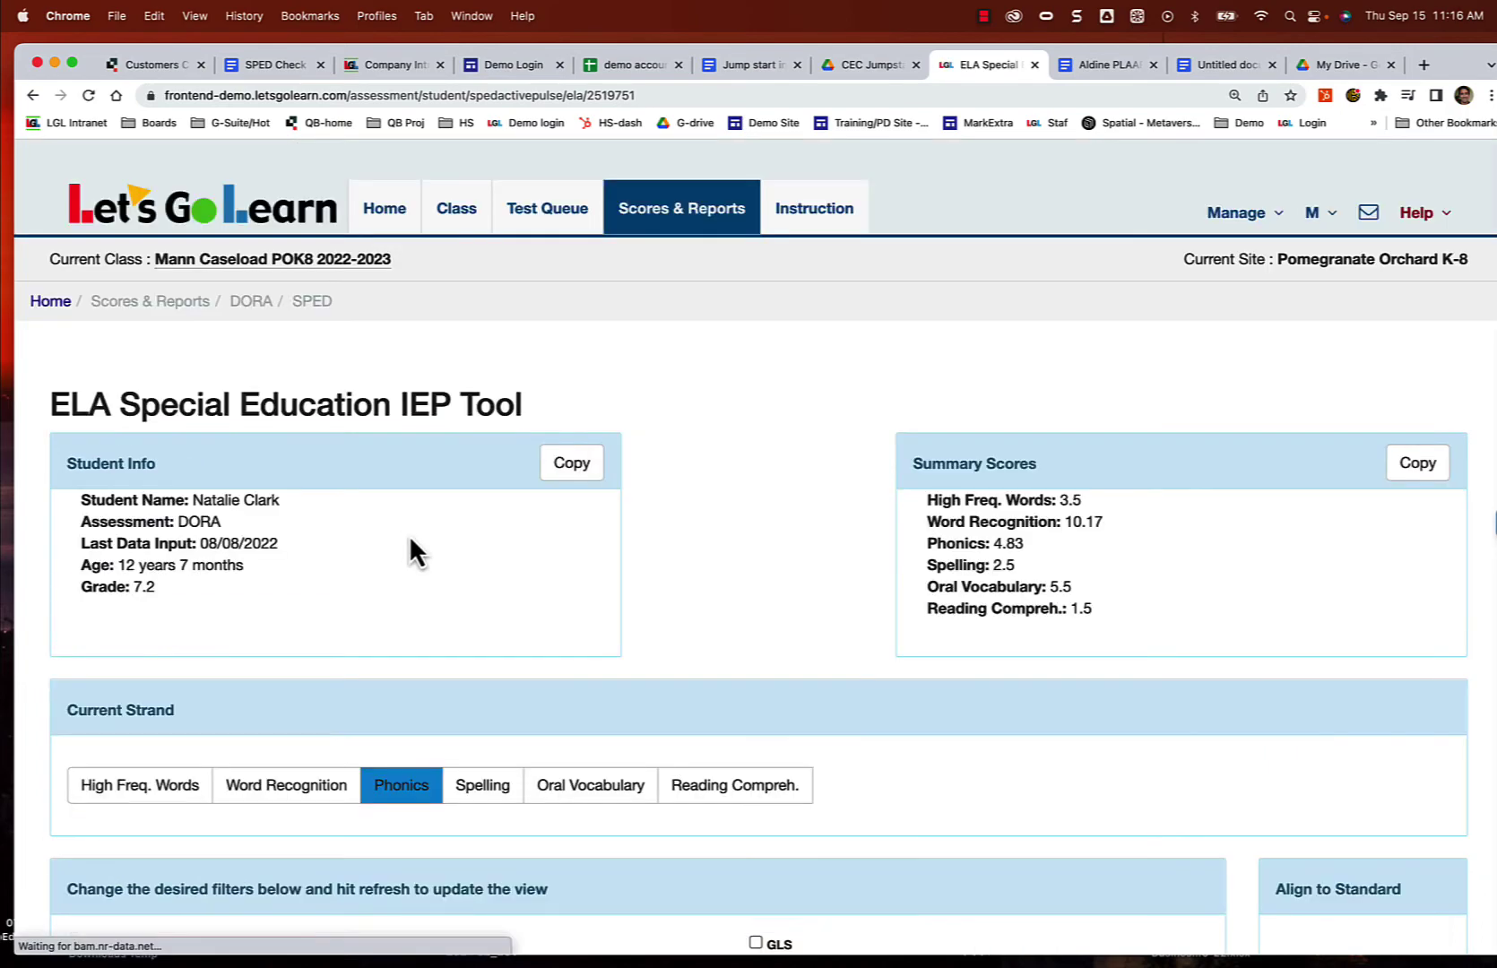
pyautogui.scroll(-10, 477, 818)
pyautogui.scroll(5, 477, 814)
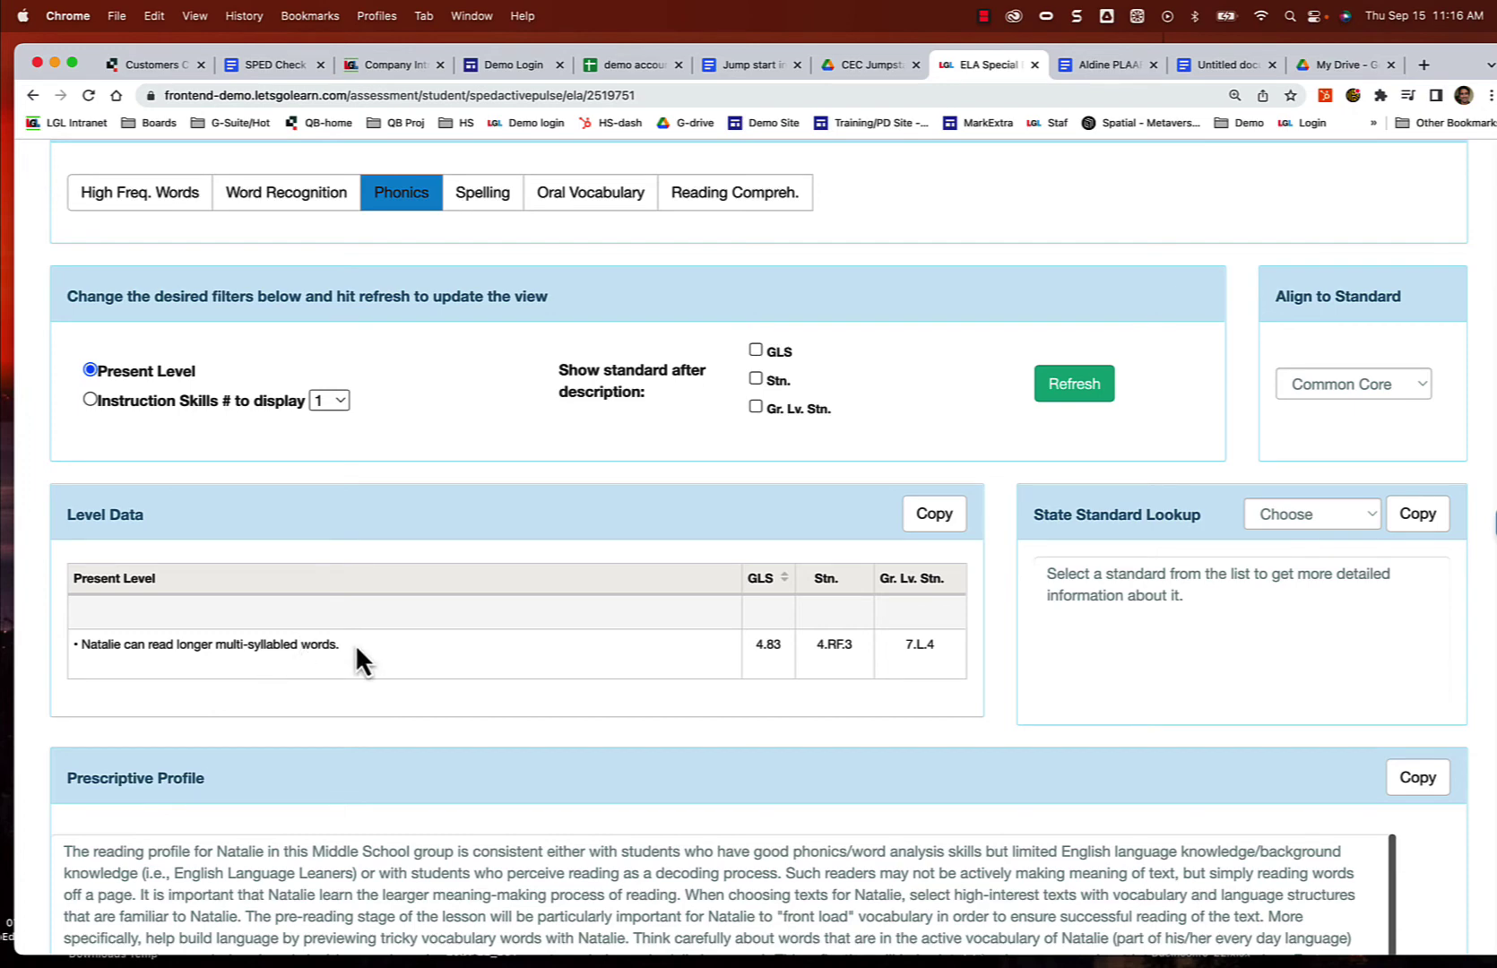
pyautogui.moveTo(356, 643); pyautogui.dragTo(80, 647)
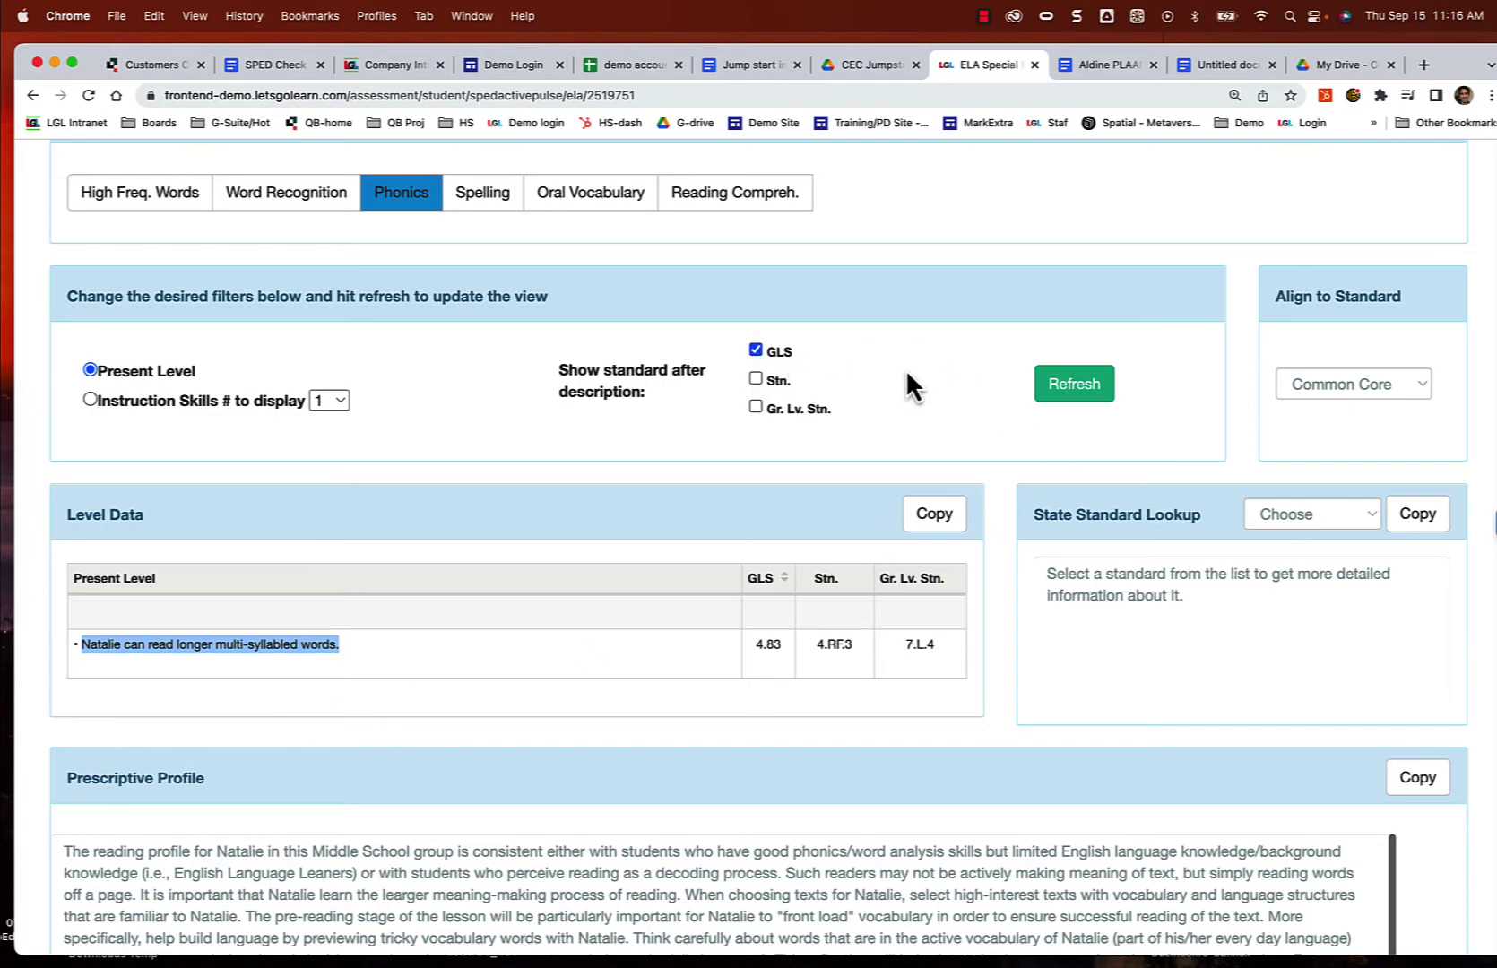
pyautogui.click(1068, 395)
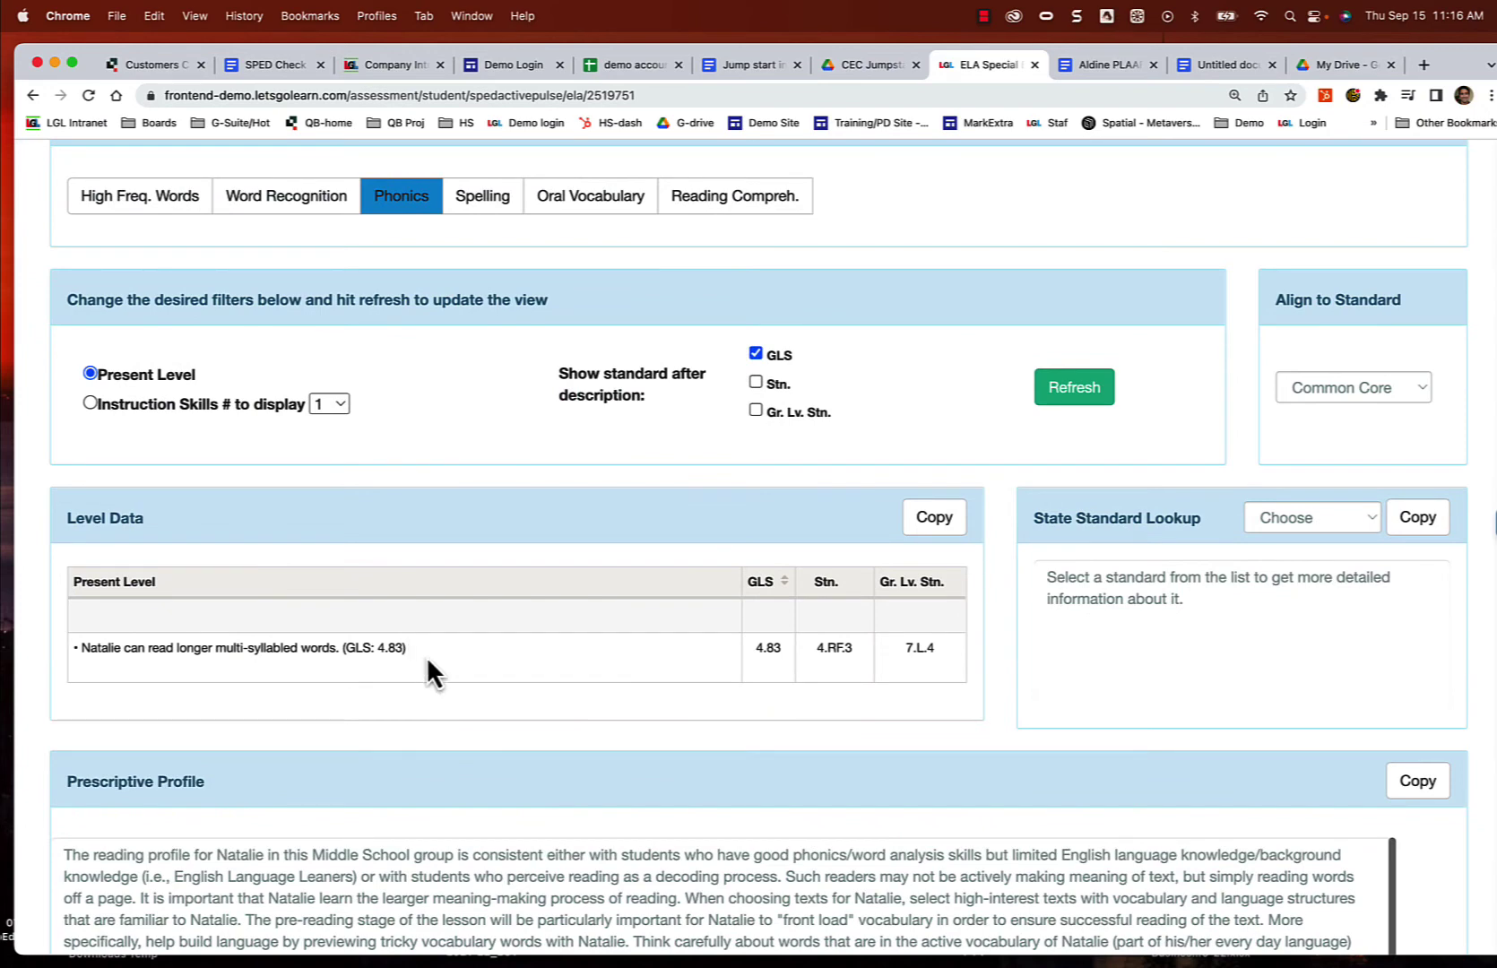
pyautogui.moveTo(428, 661); pyautogui.dragTo(84, 663)
pyautogui.press('super+c')
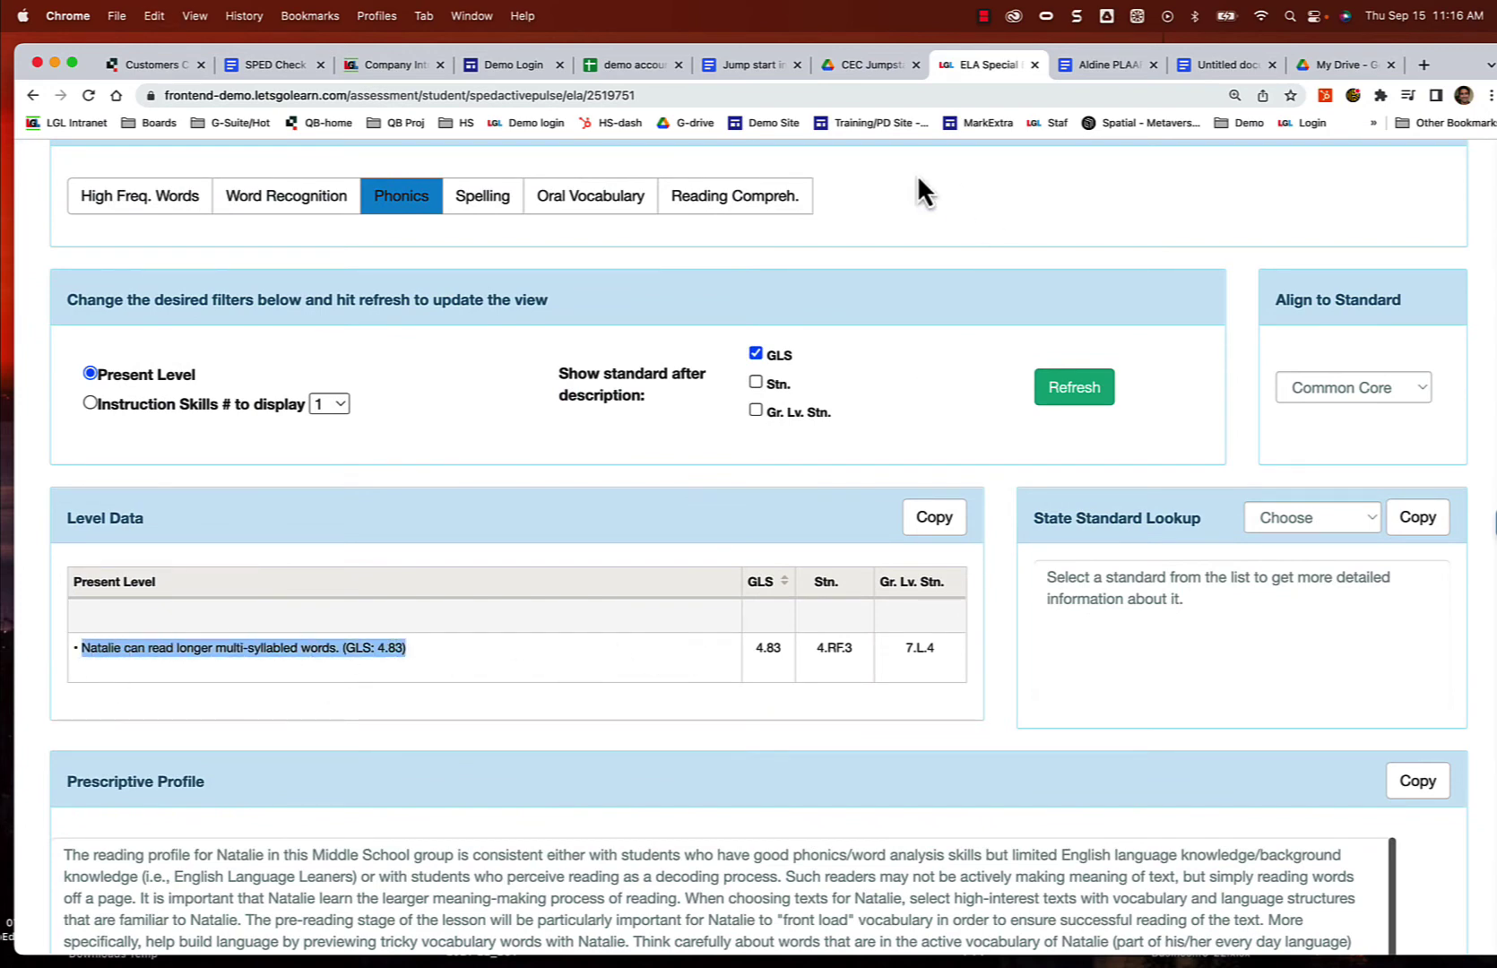
# Step: Paste the phonics statement as DORA strength 1 and insert 'in phonics' after 'words'
pyautogui.click(1138, 72)
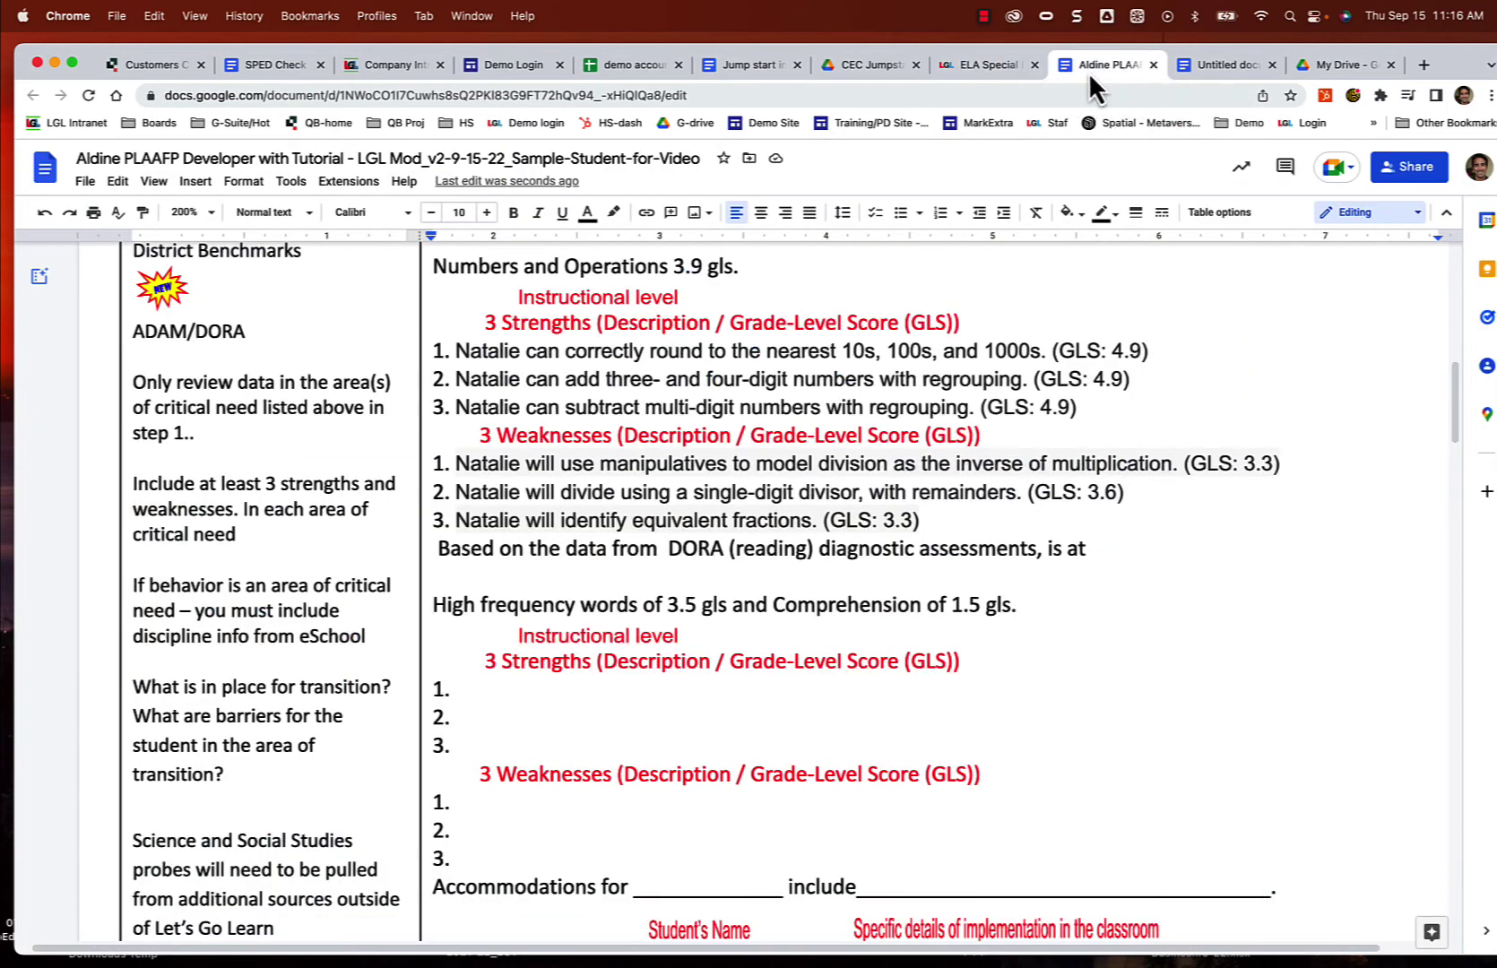
pyautogui.click(463, 690)
pyautogui.press('Tab')
pyautogui.press('super+z')
pyautogui.press('super+v')
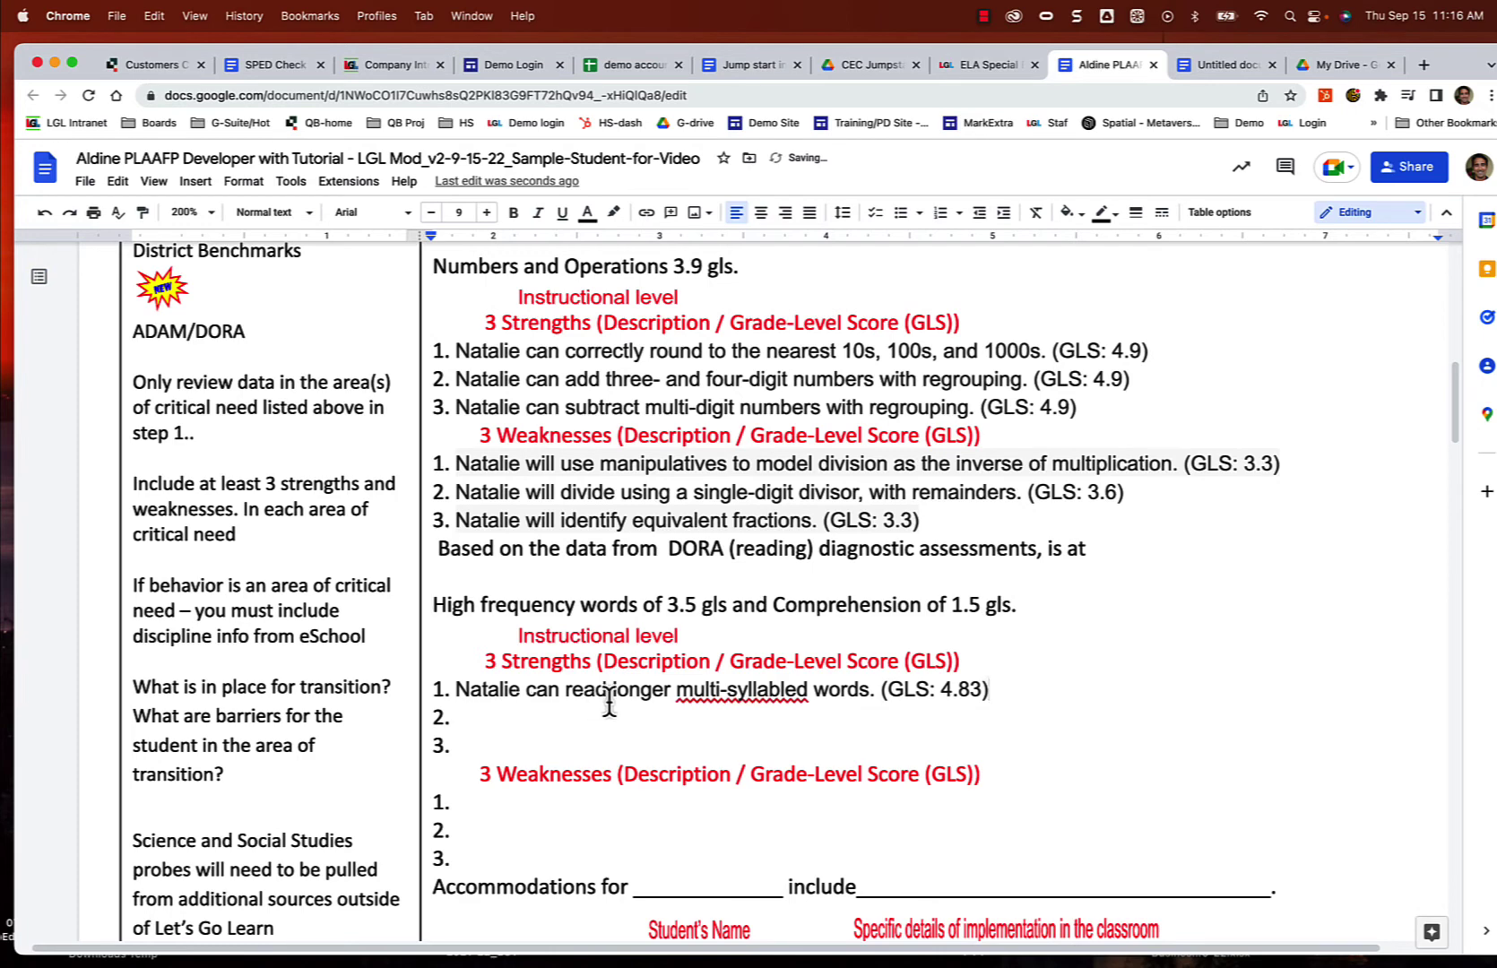
pyautogui.click(868, 690)
pyautogui.write('in phn')
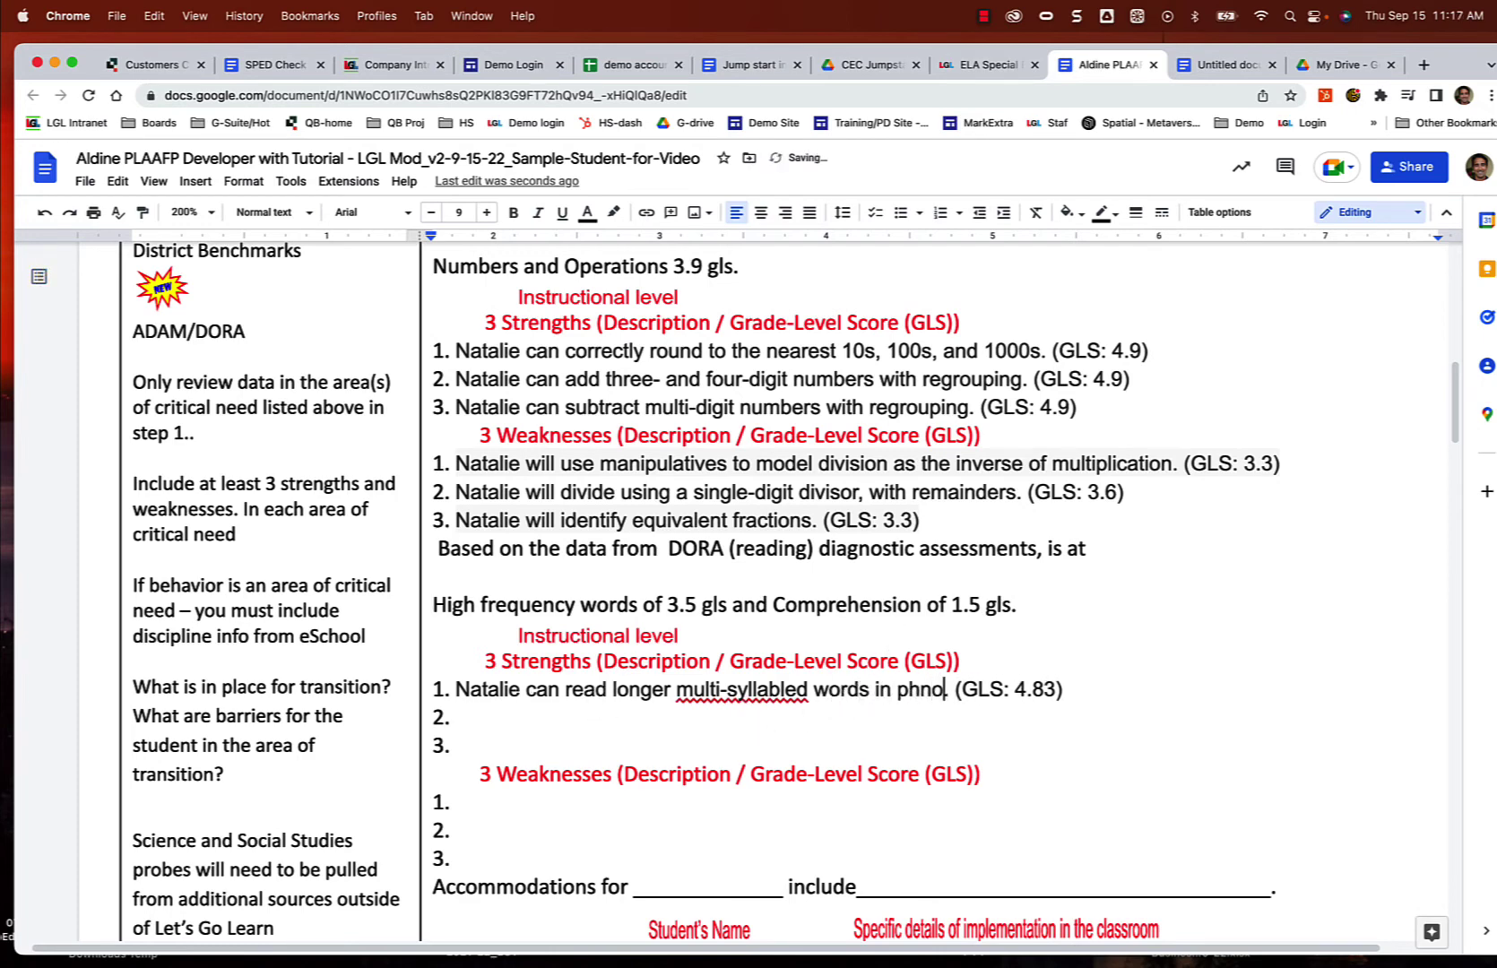
pyautogui.press('BackSpace')
pyautogui.write('onics')
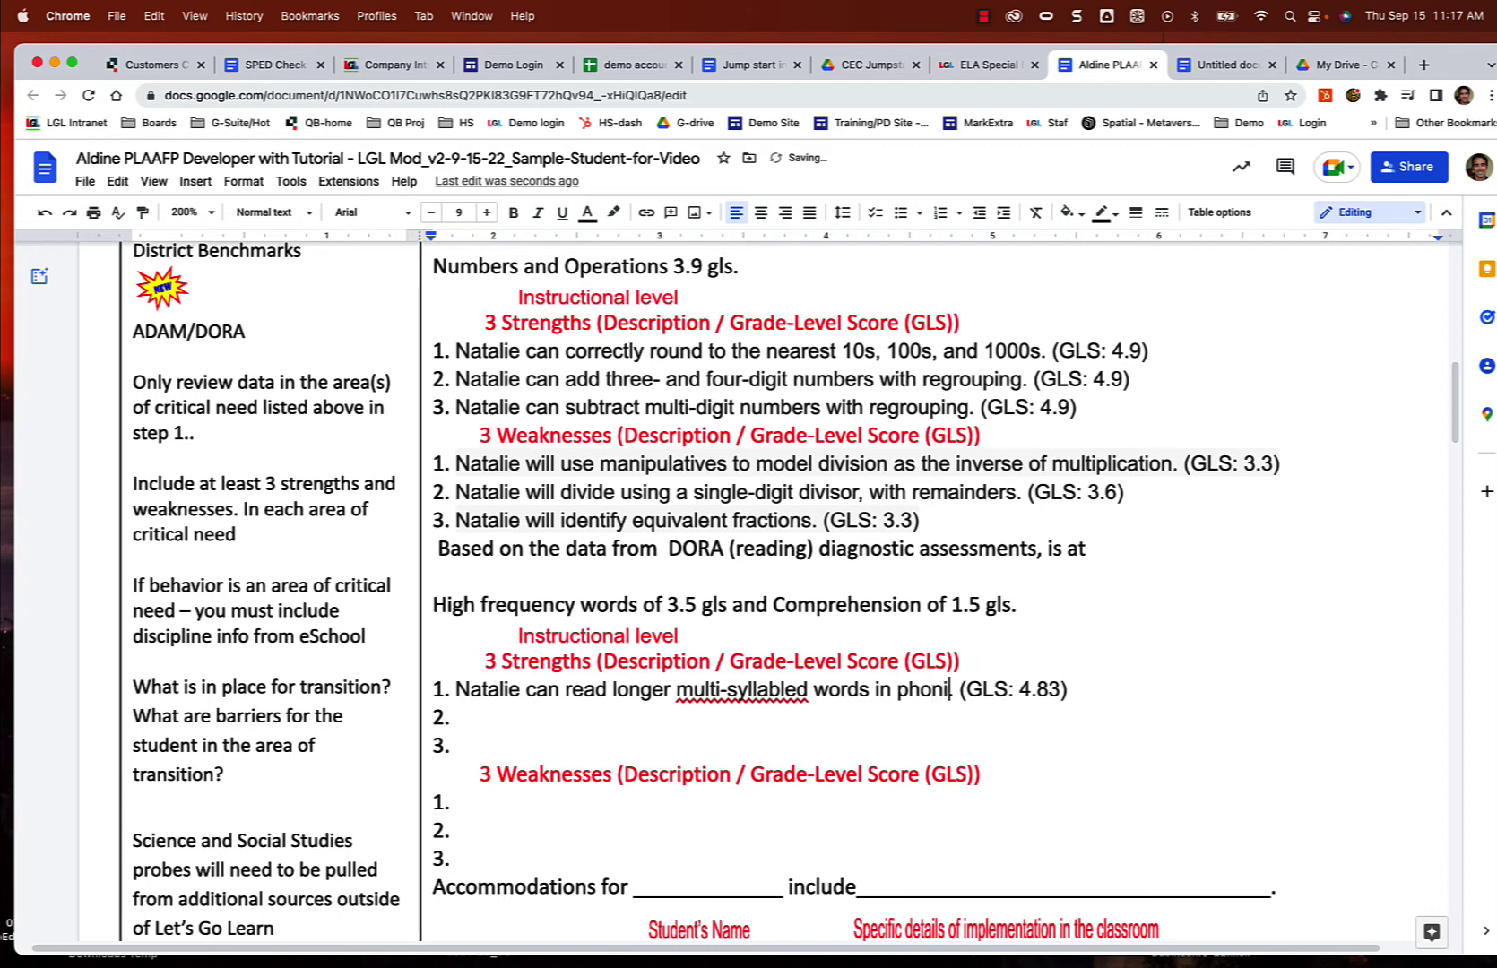
pyautogui.click(486, 718)
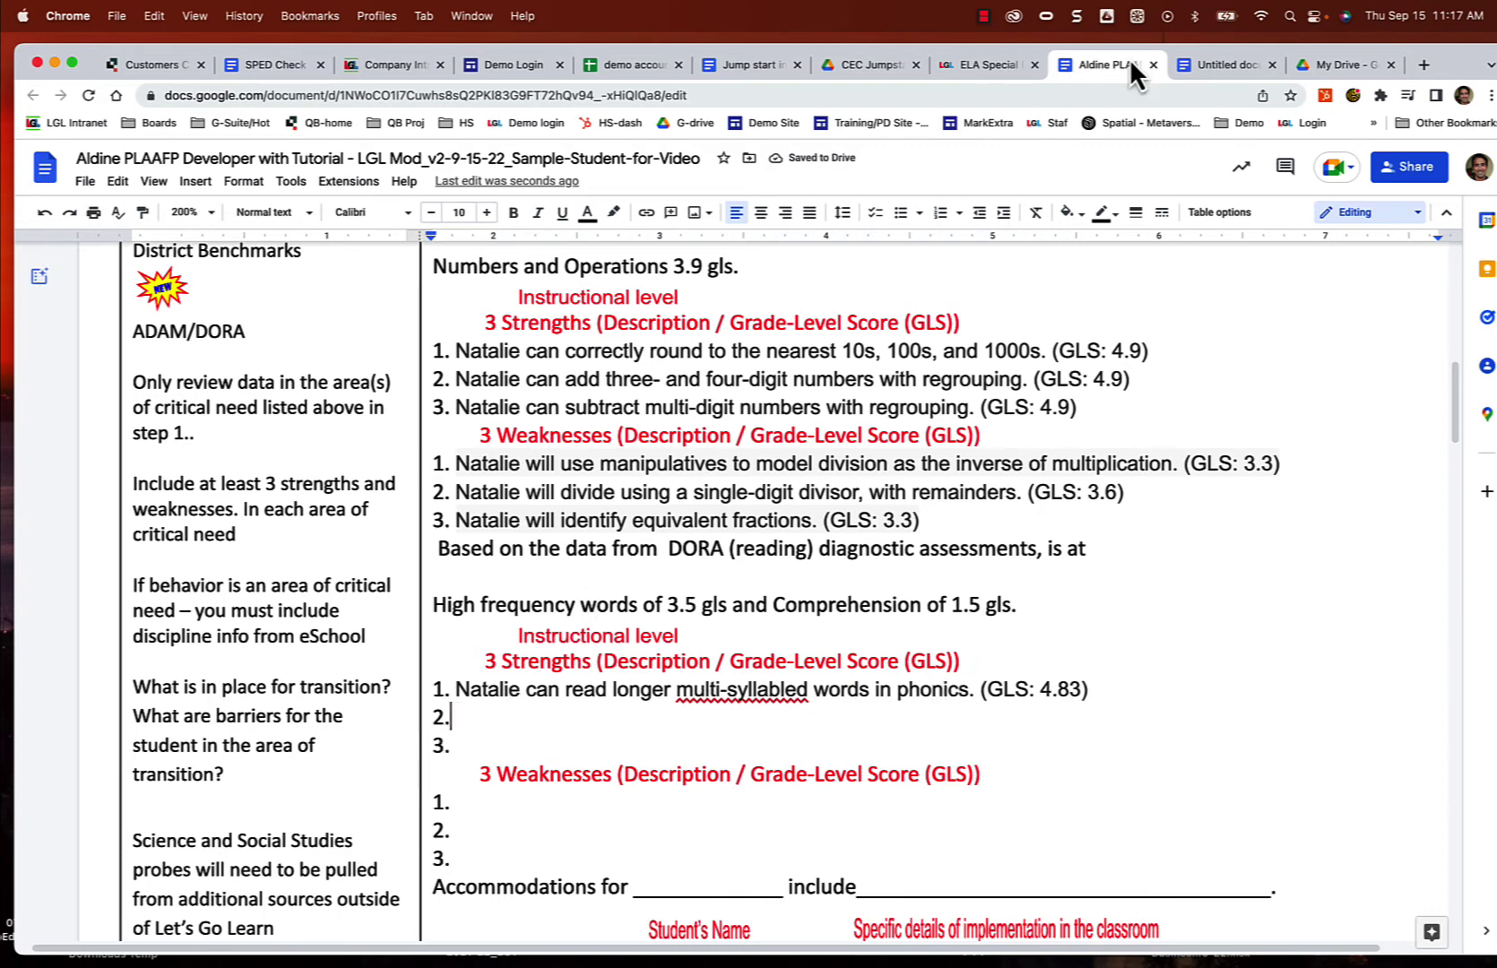
# Step: Show the Word Recognition strand and select its statement with GLS: 10.17
pyautogui.click(955, 70)
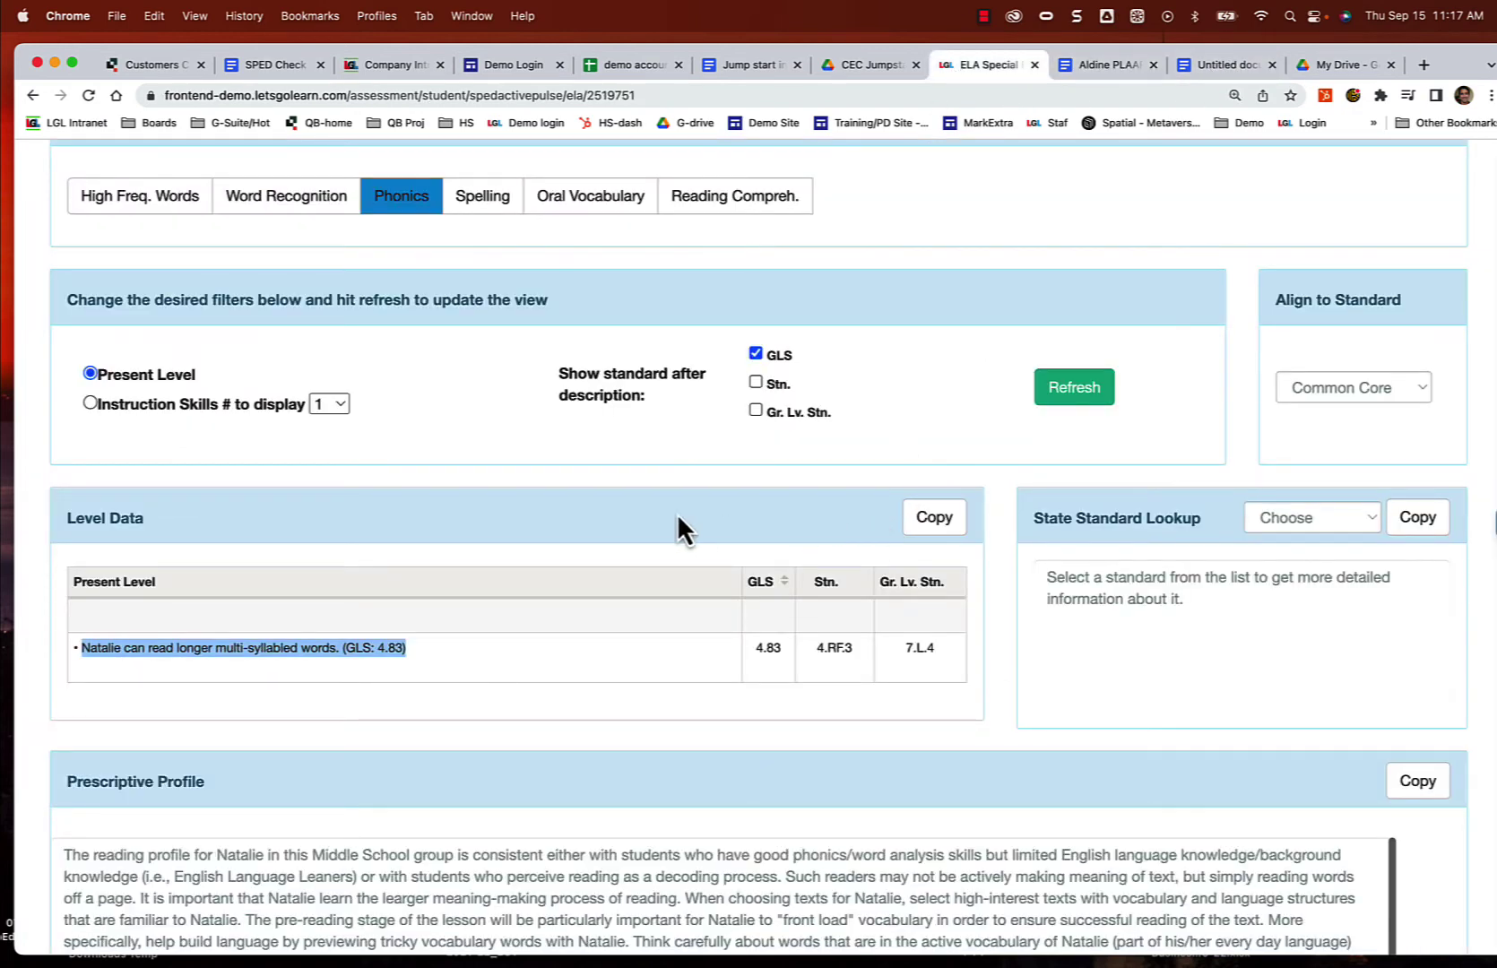
pyautogui.scroll(4, 394, 309)
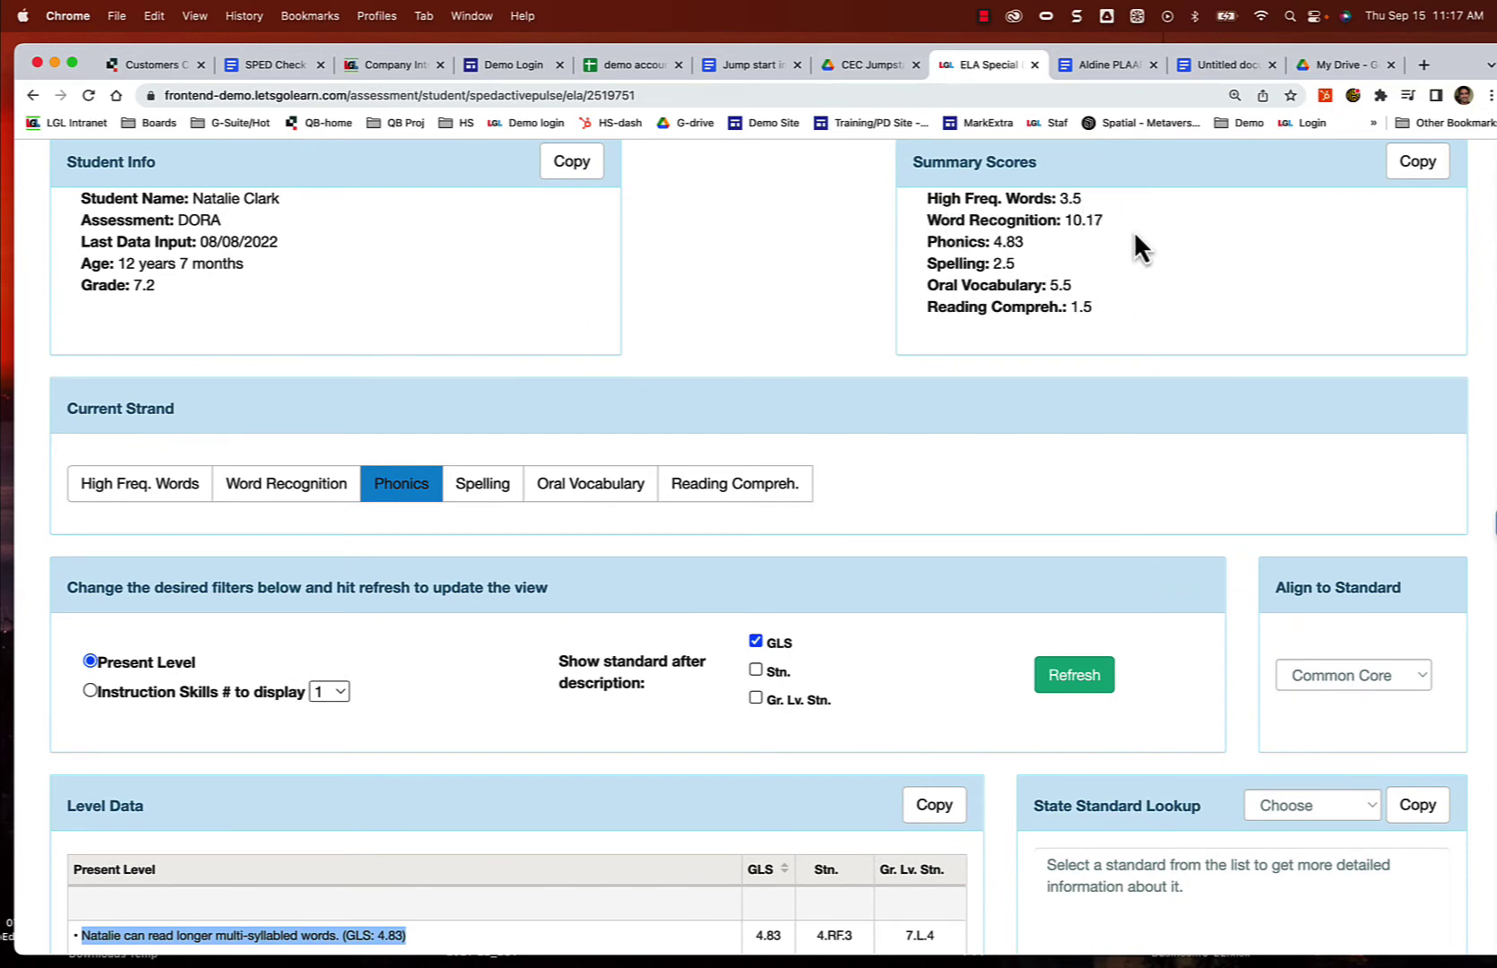
pyautogui.click(292, 491)
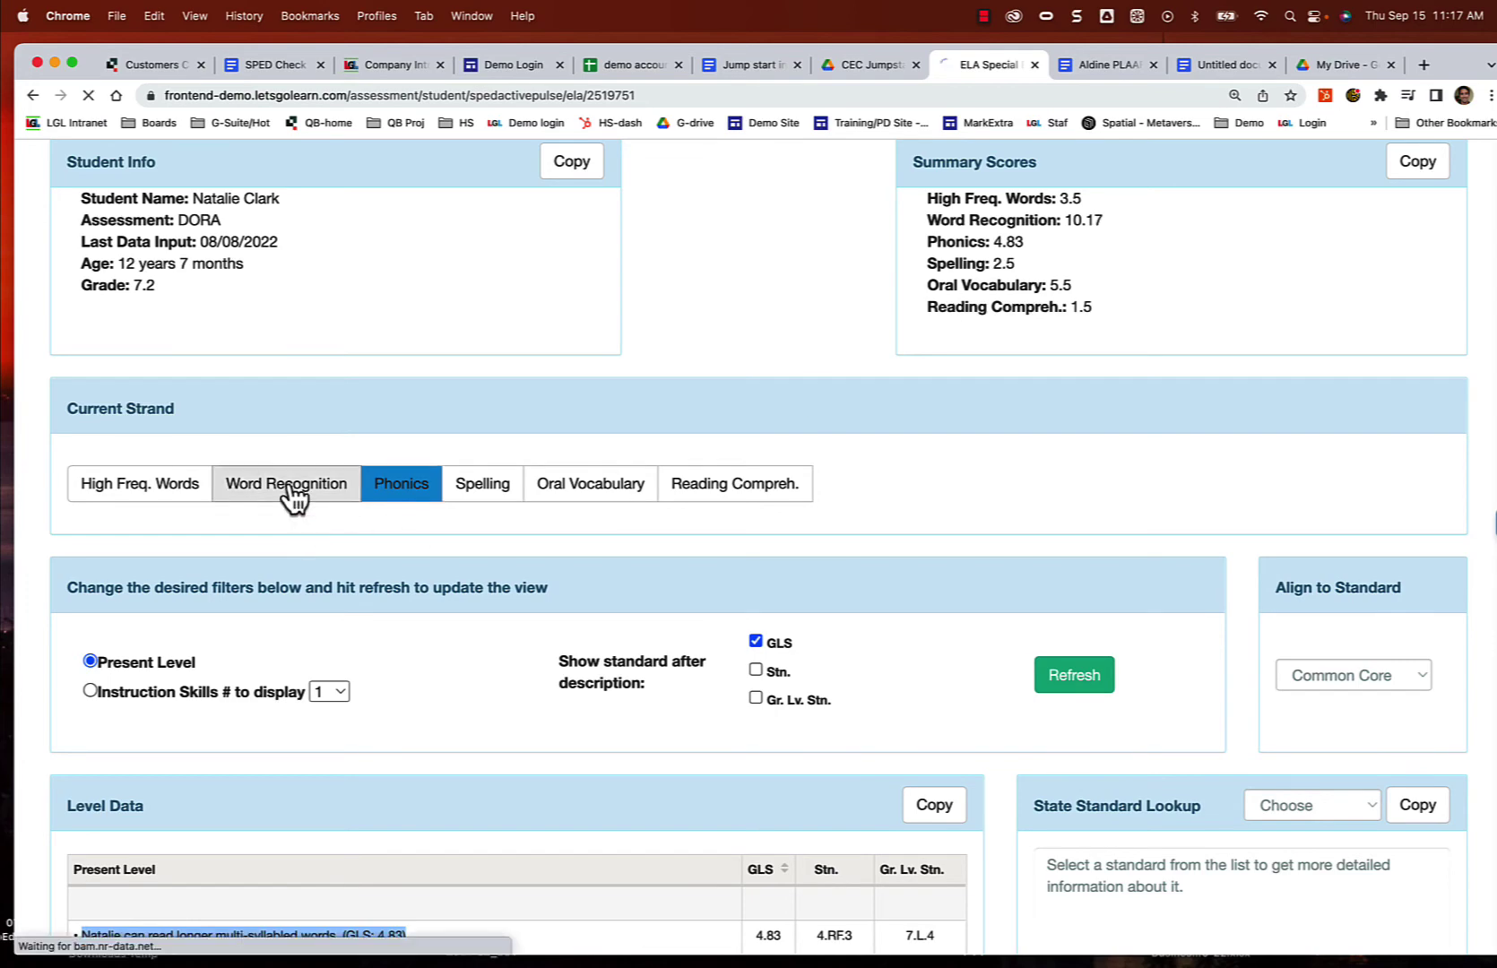
pyautogui.scroll(-4, 275, 696)
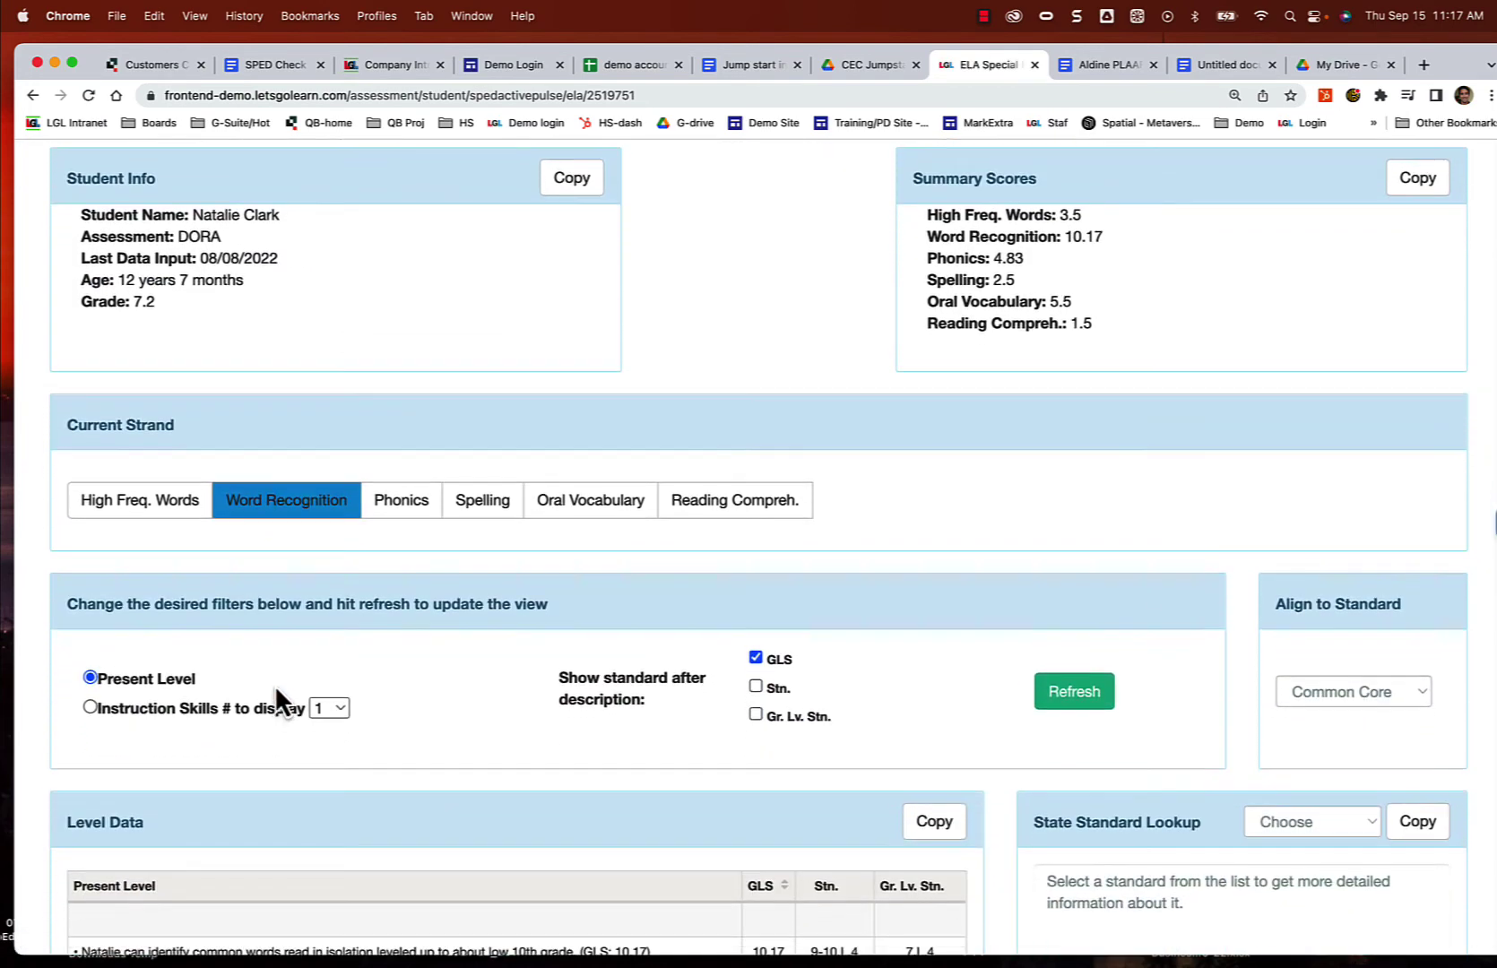
pyautogui.scroll(-5, 830, 745)
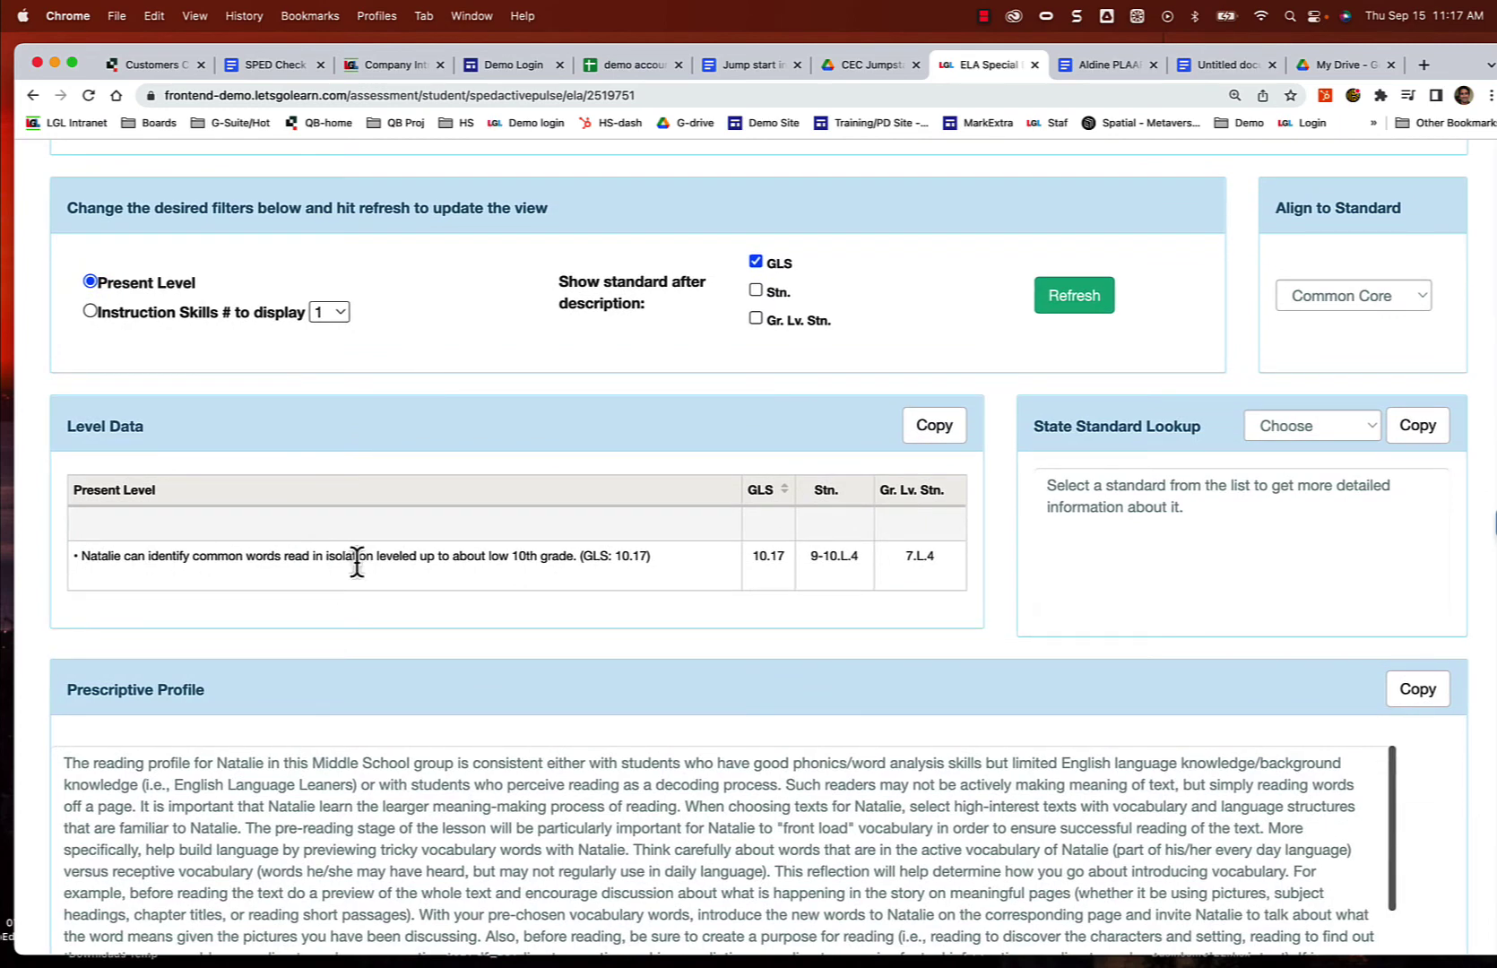
pyautogui.moveTo(661, 559); pyautogui.dragTo(79, 561)
pyautogui.press('cmd+c')
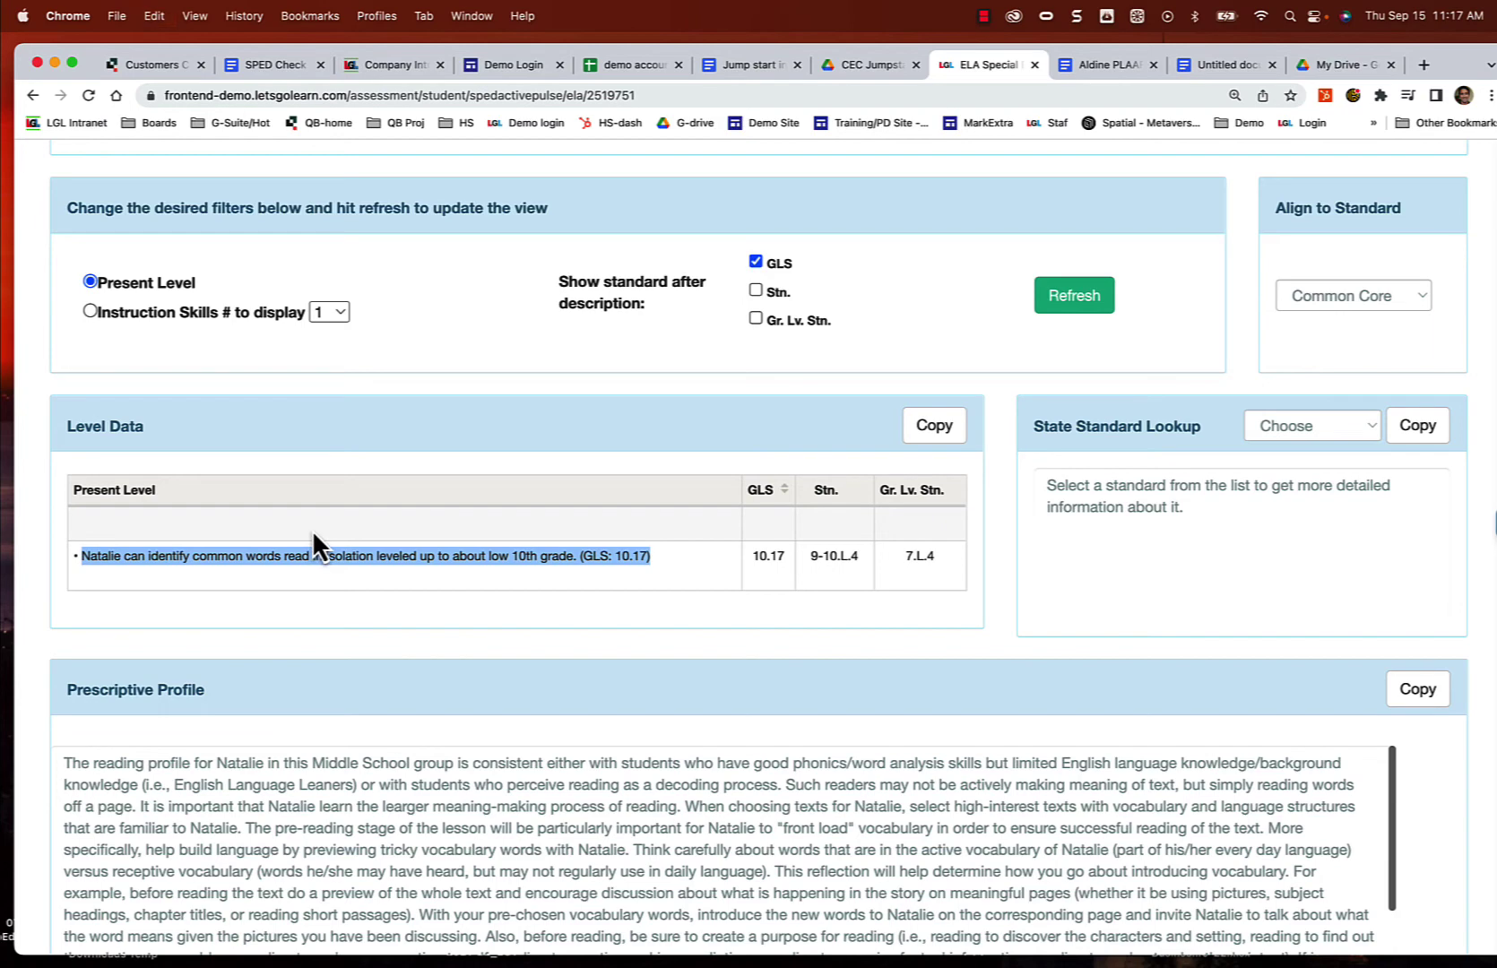
# Step: Paste the Word Recognition statement after '2.' in the DORA strengths
pyautogui.click(1111, 65)
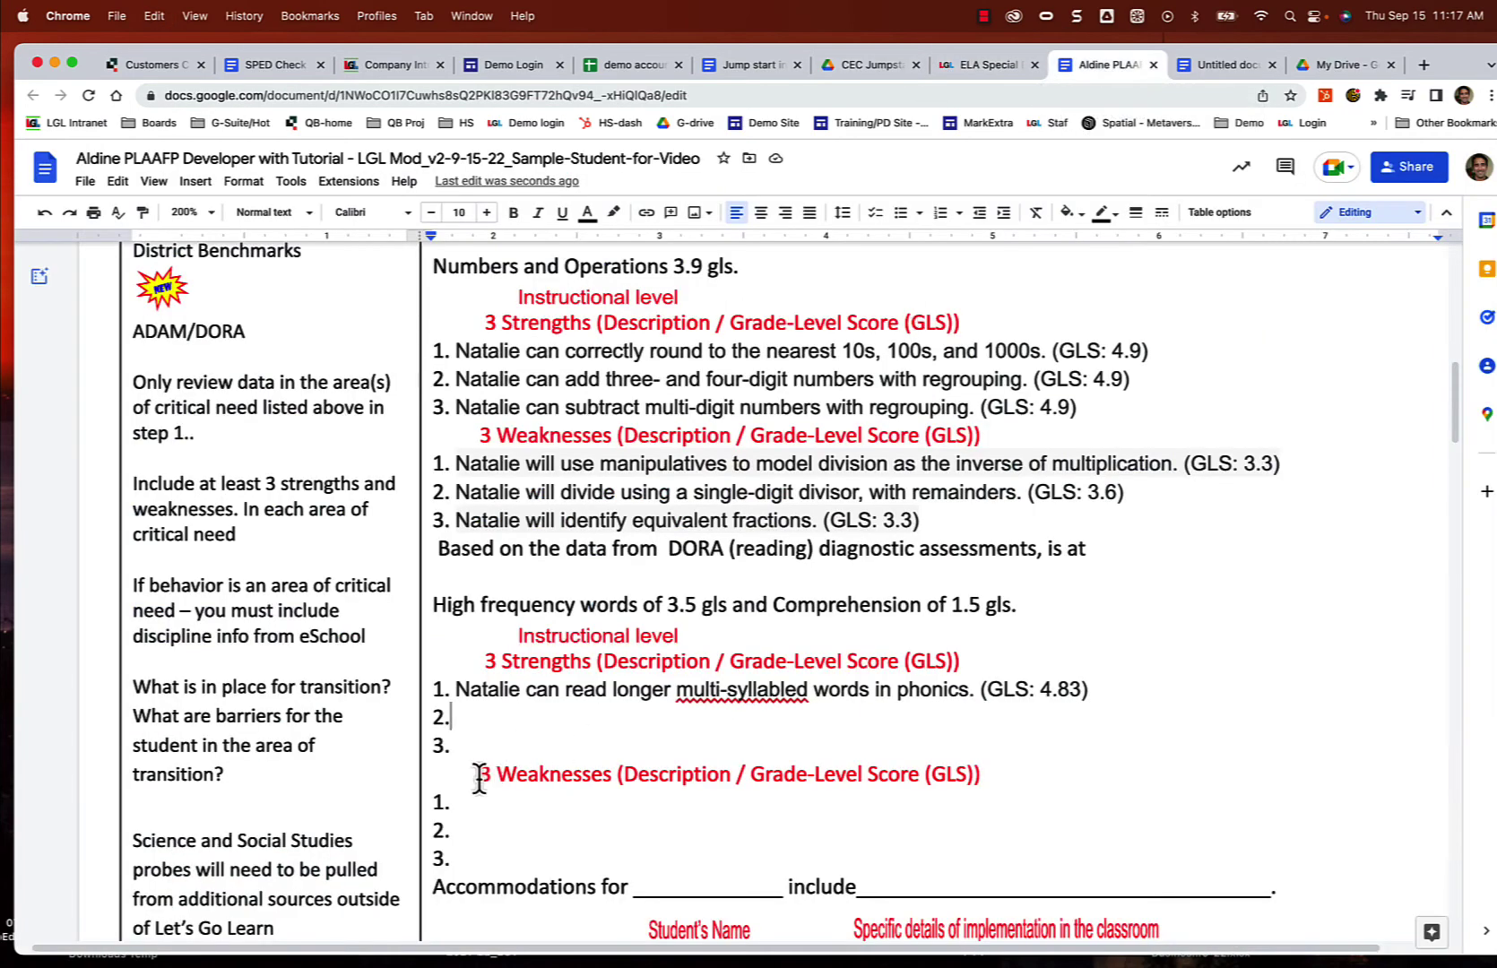
pyautogui.click(452, 717)
pyautogui.press('cmd+v')
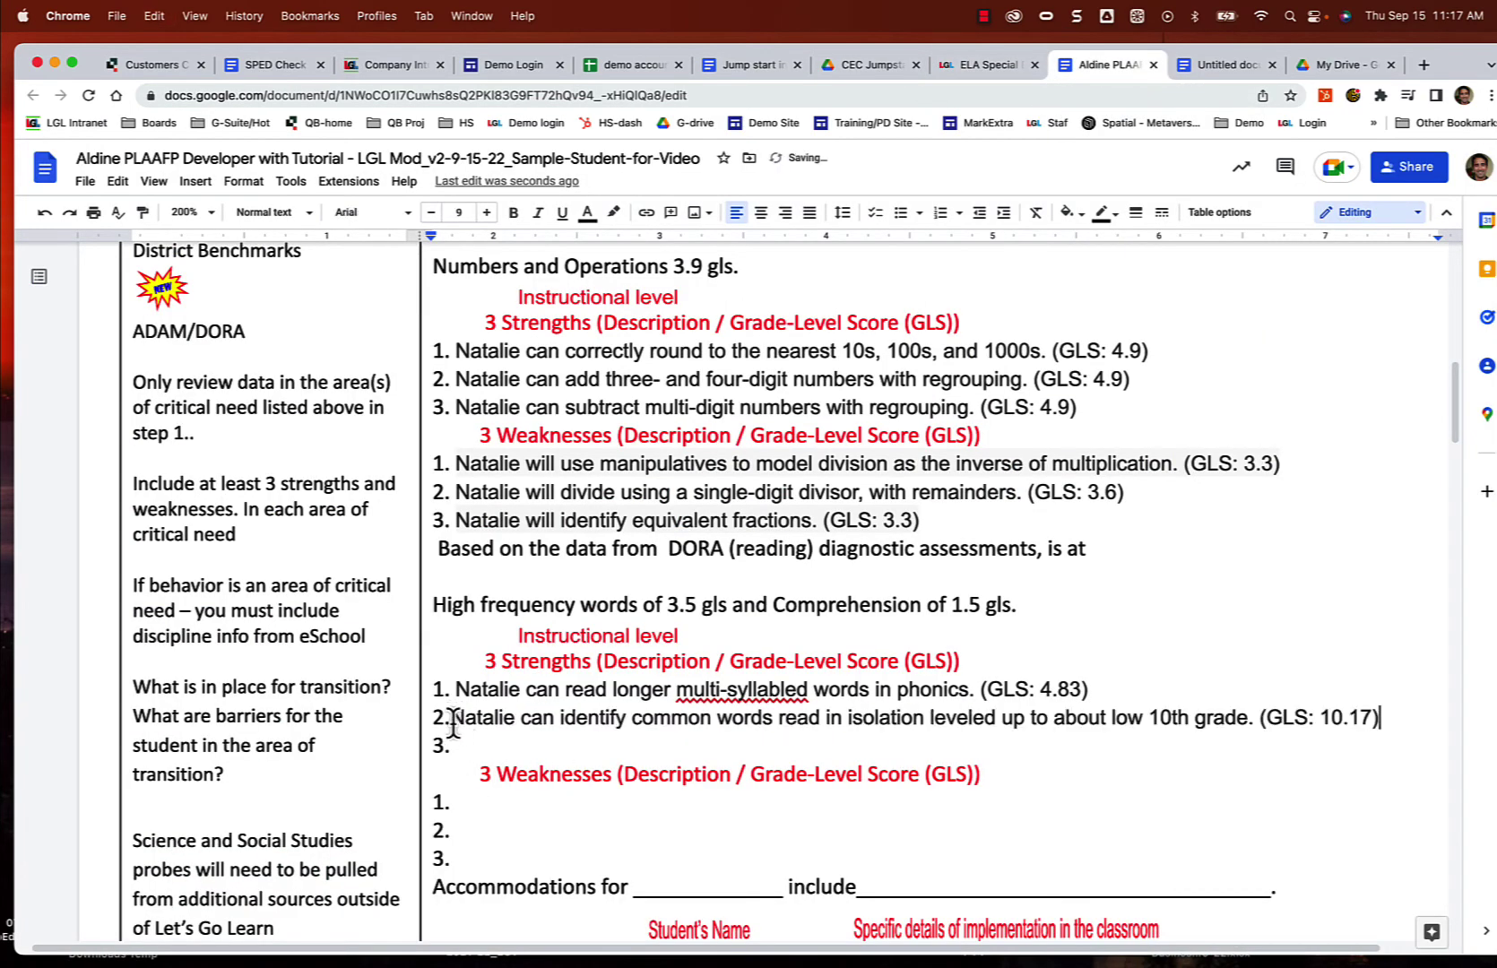
pyautogui.click(453, 717)
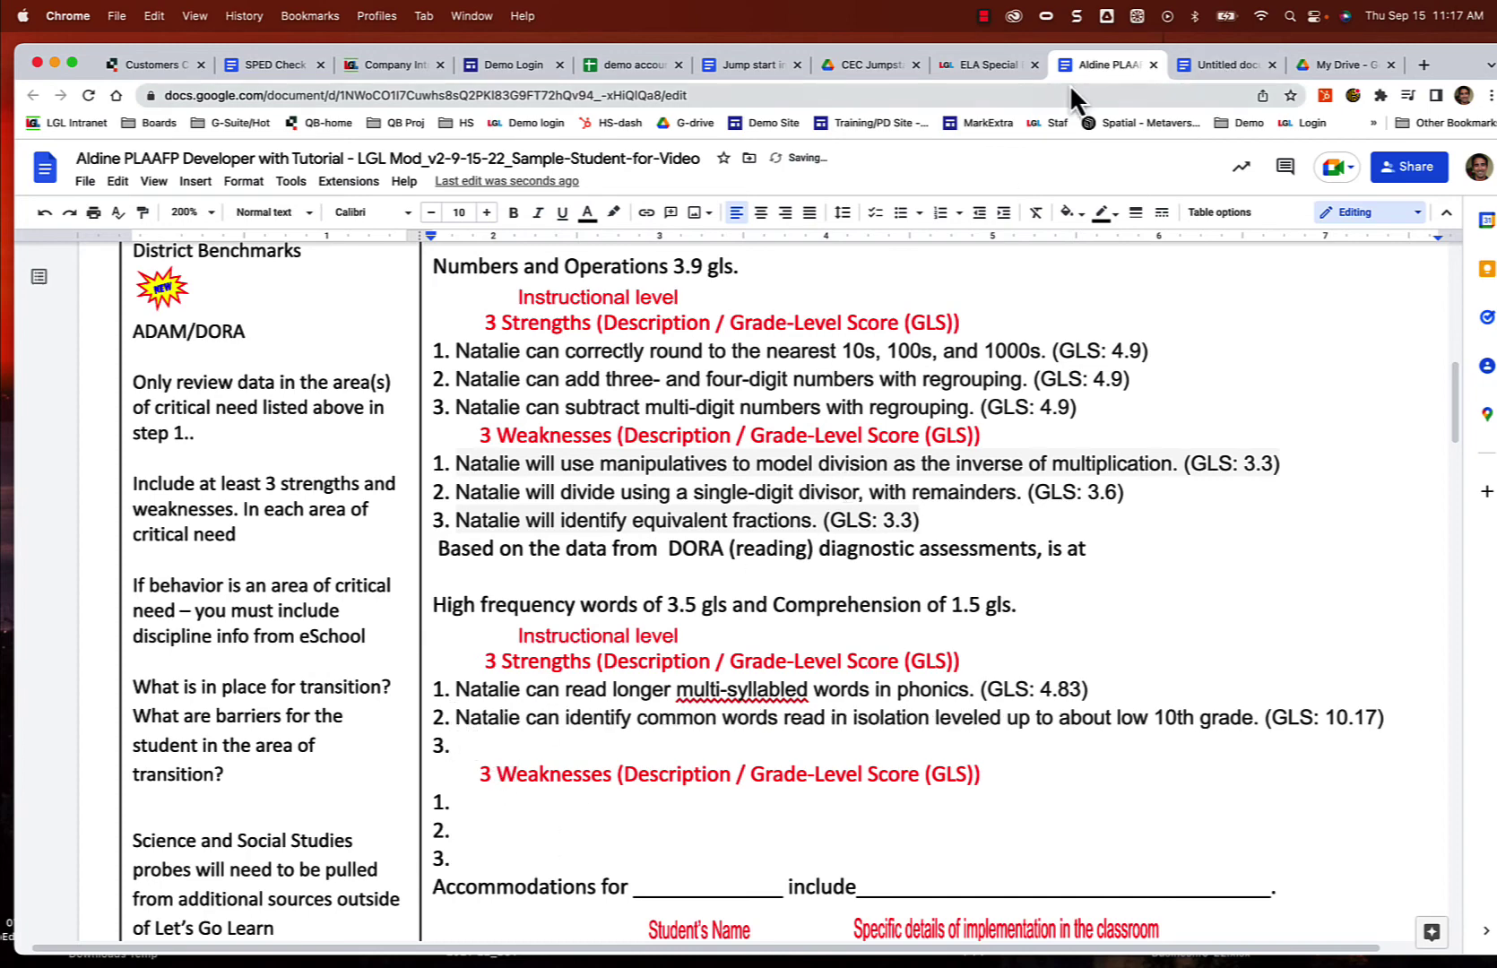
# Step: Show the Oral Vocabulary strand and select its mid-5th-grade statement (GLS: 5.5)
pyautogui.click(980, 68)
pyautogui.scroll(10, 986, 506)
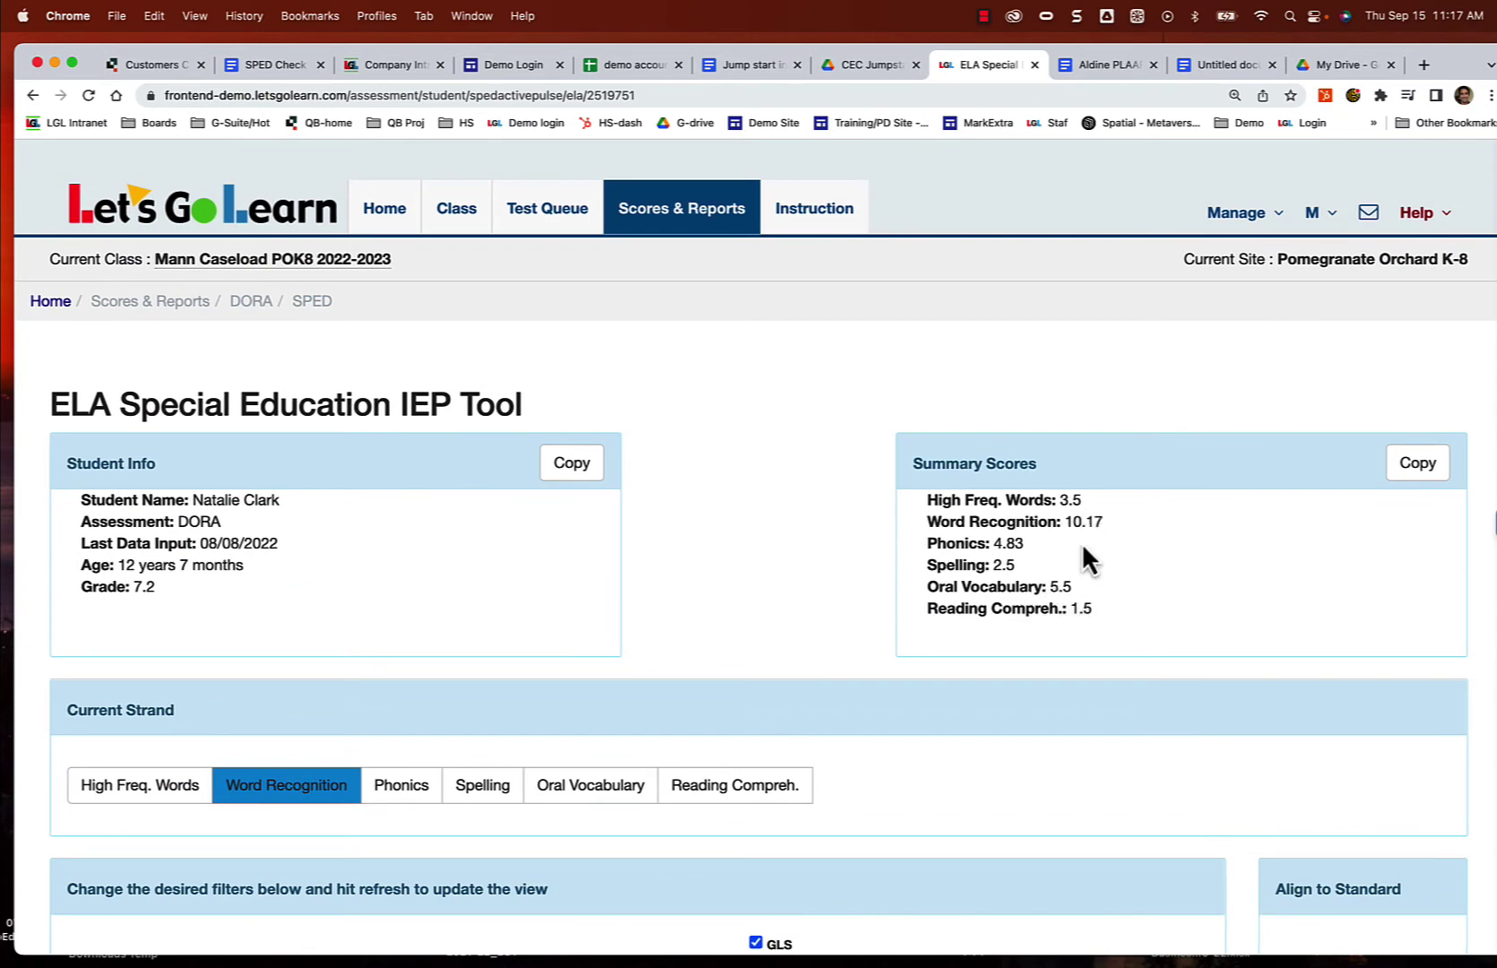
pyautogui.scroll(-2, 929, 717)
pyautogui.click(574, 717)
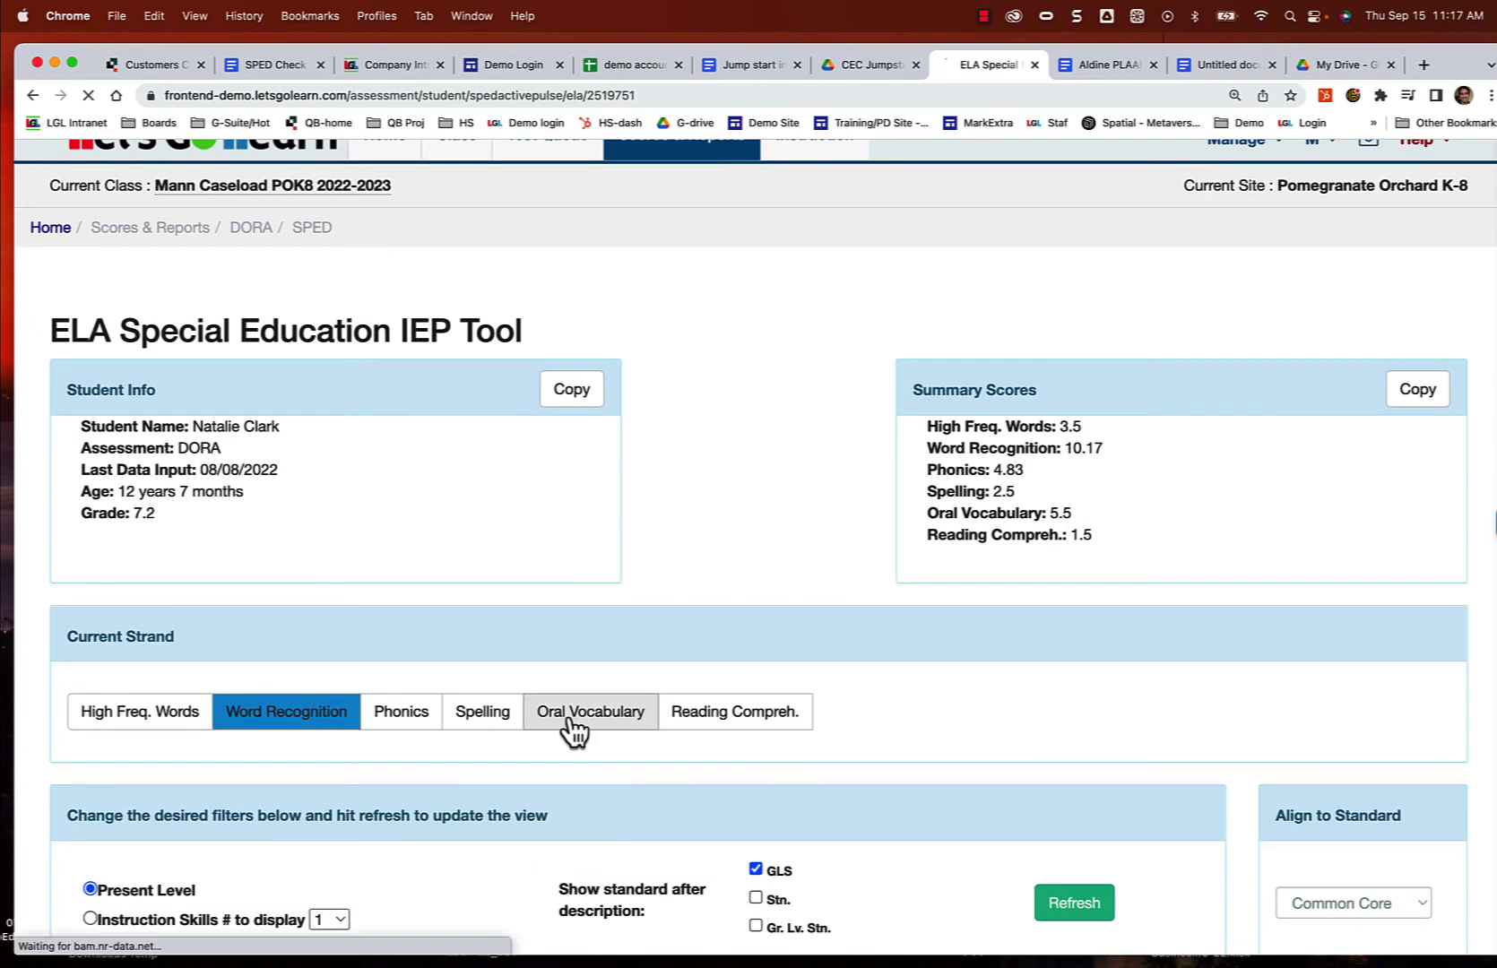
pyautogui.scroll(-10, 622, 789)
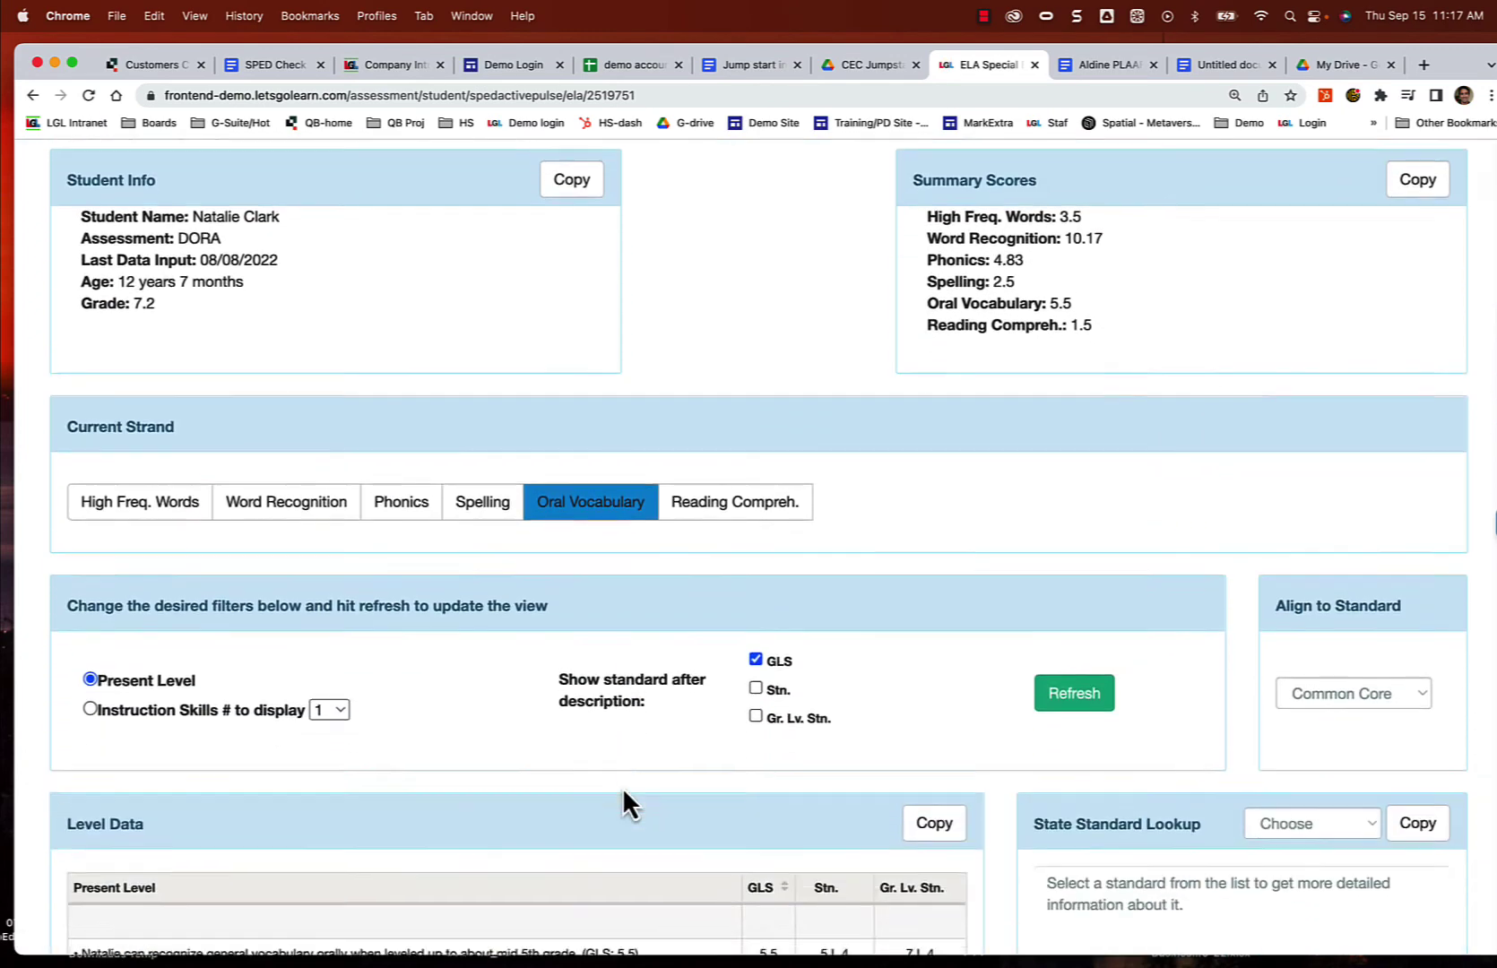
pyautogui.scroll(-3, 622, 786)
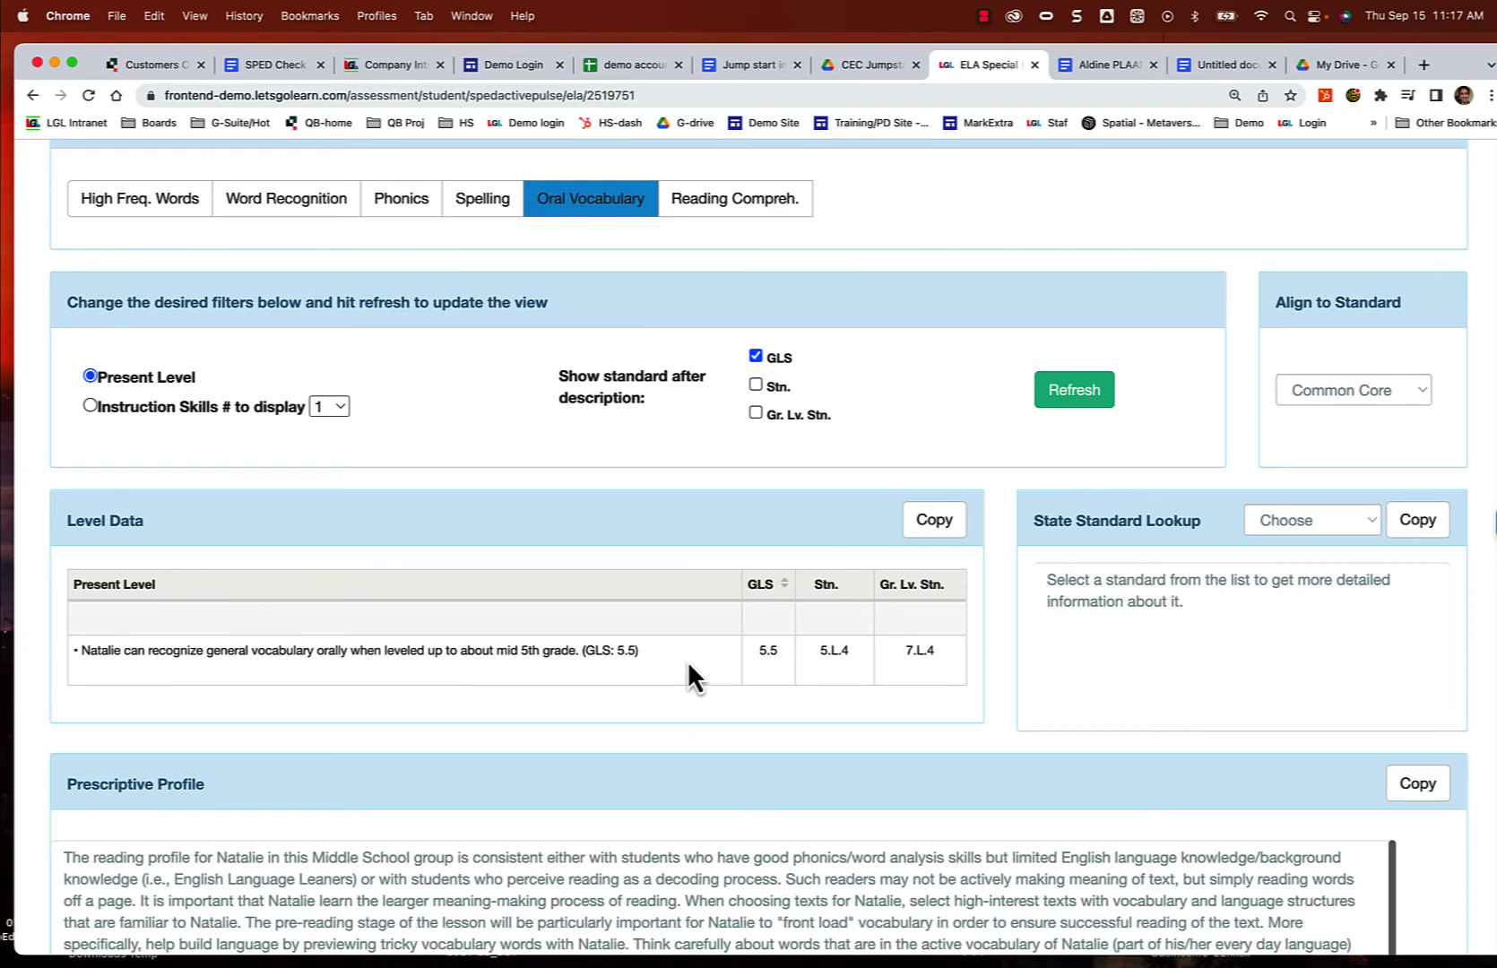
pyautogui.moveTo(657, 655); pyautogui.dragTo(122, 660)
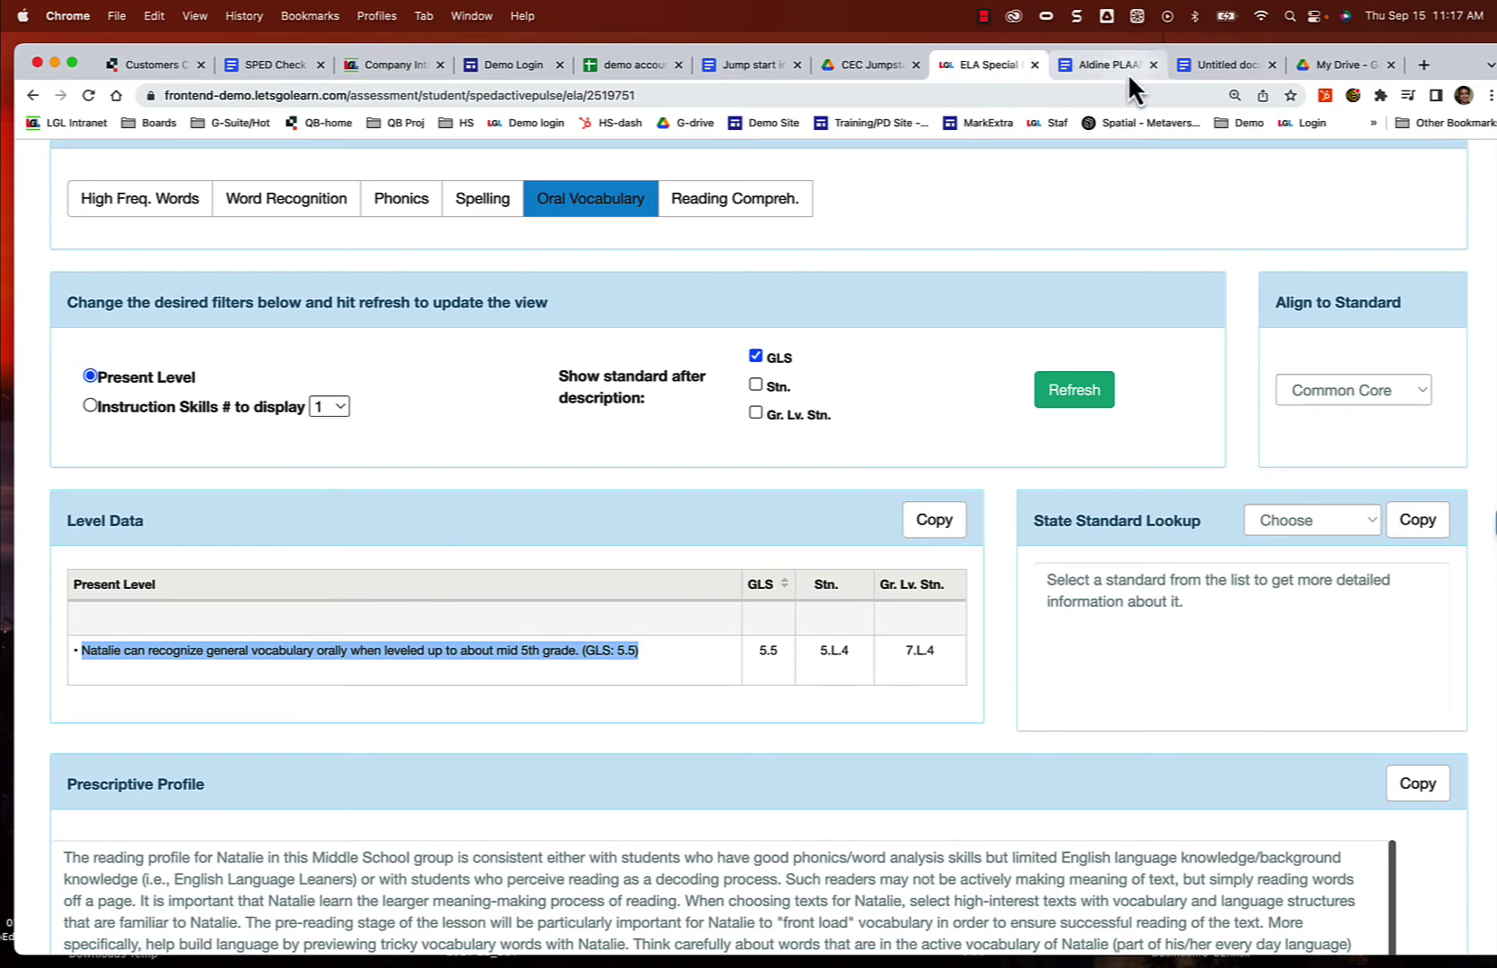
# Step: Paste the oral vocabulary statement (GLS: 5.5) after '3.' in the DORA strengths
pyautogui.click(1101, 70)
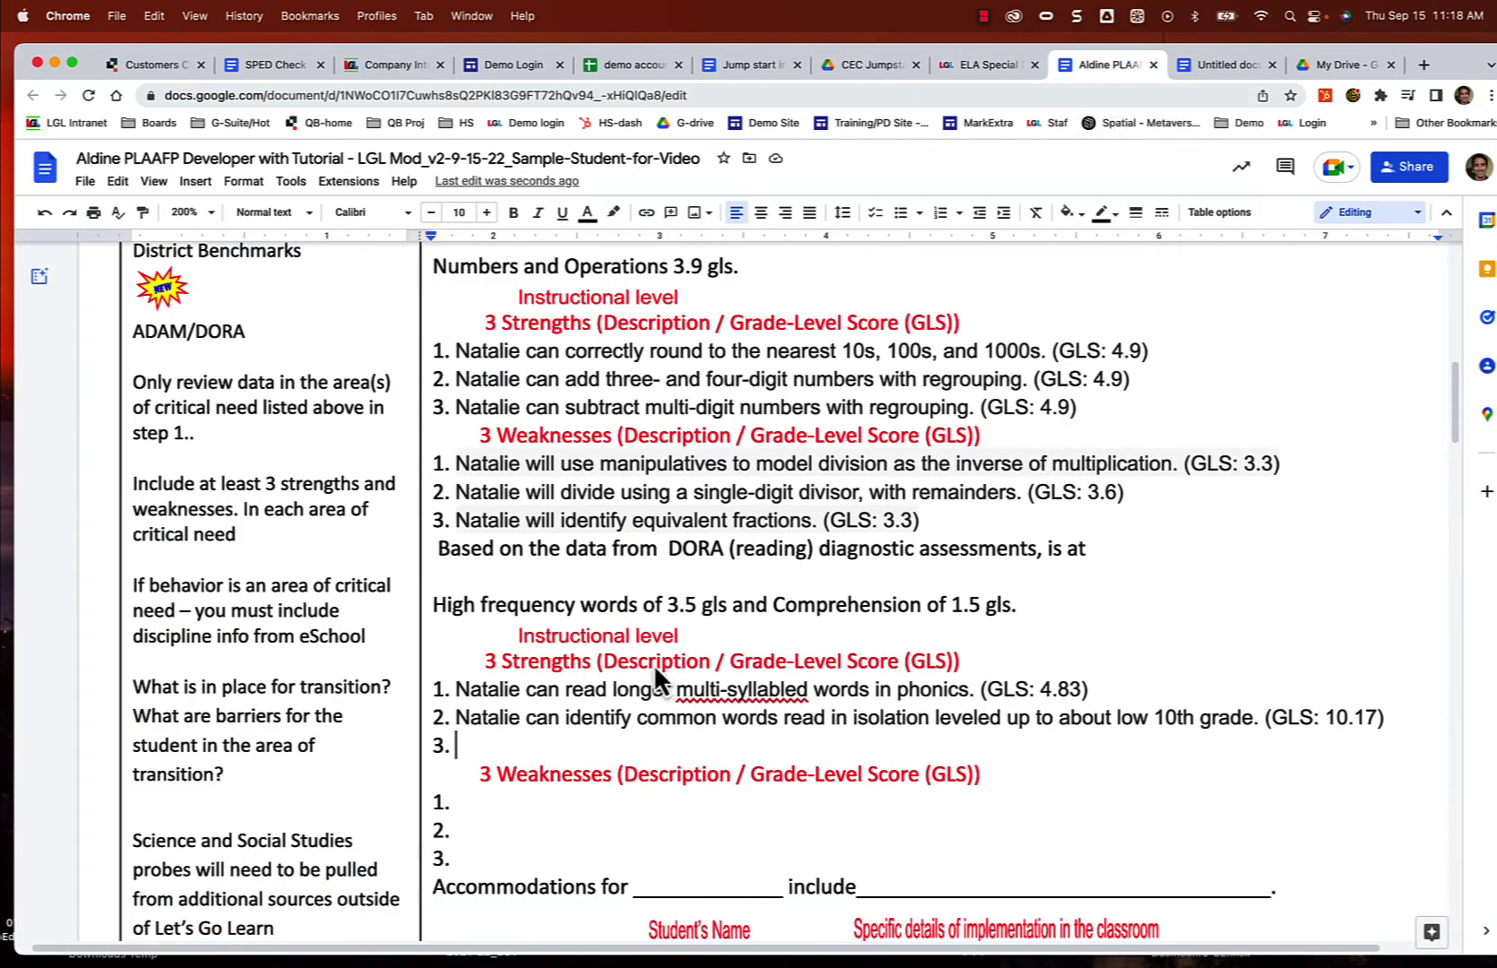
pyautogui.click(455, 753)
pyautogui.write('Natalie can recognize general vocabulary orally when leveled up to about mid 5th grade. (GLS: 5.5)')
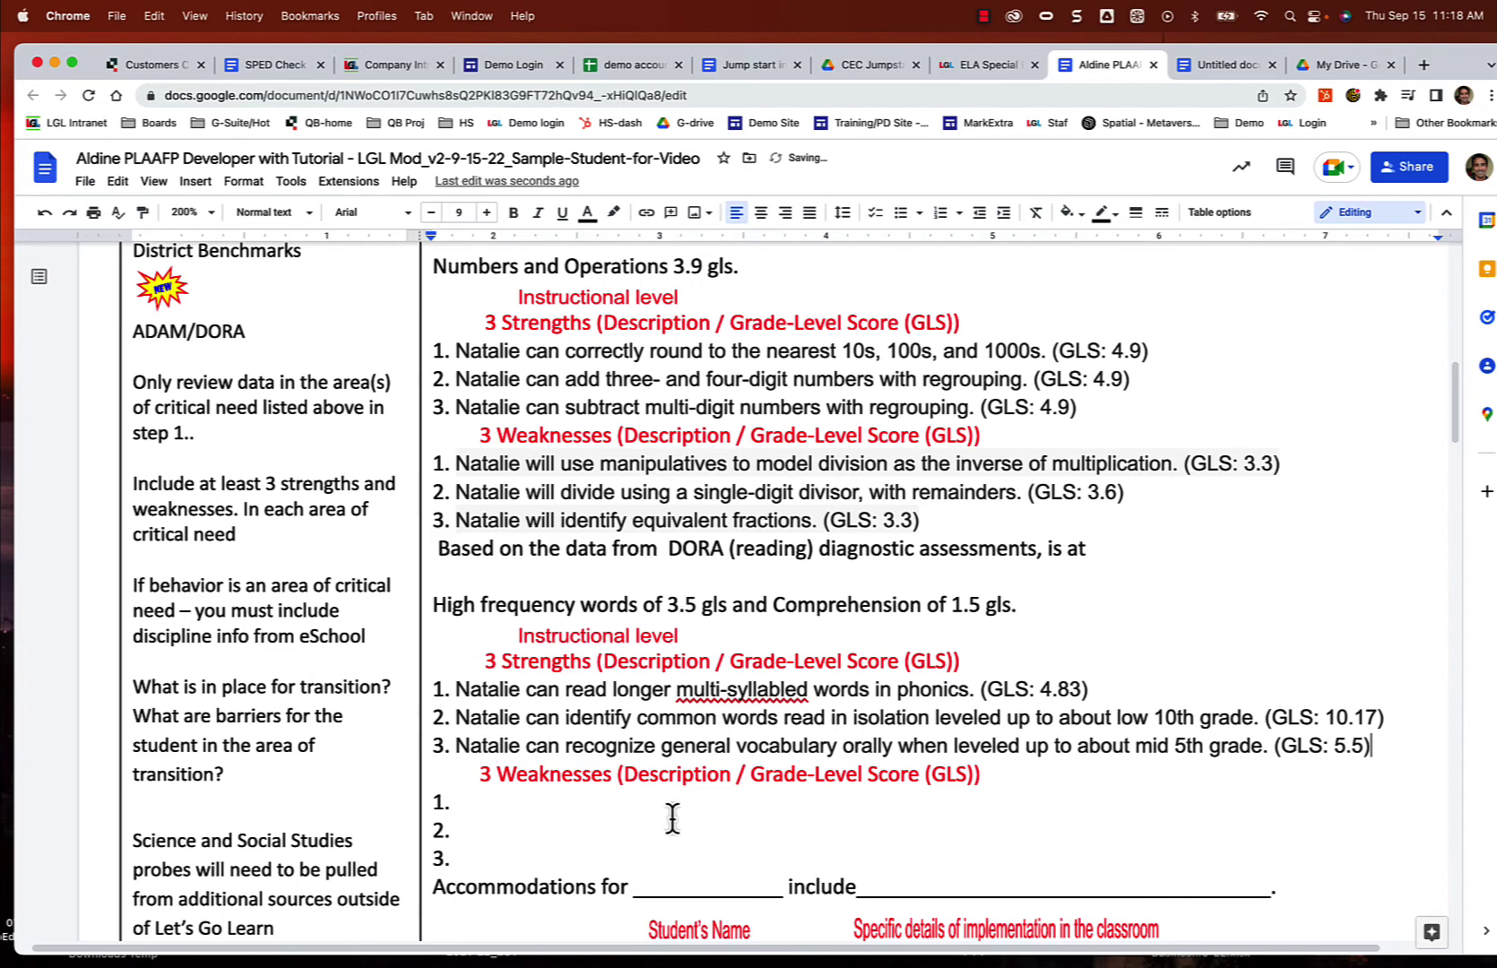
pyautogui.scroll(-1, 672, 806)
pyautogui.click(542, 776)
pyautogui.scroll(-2, 548, 775)
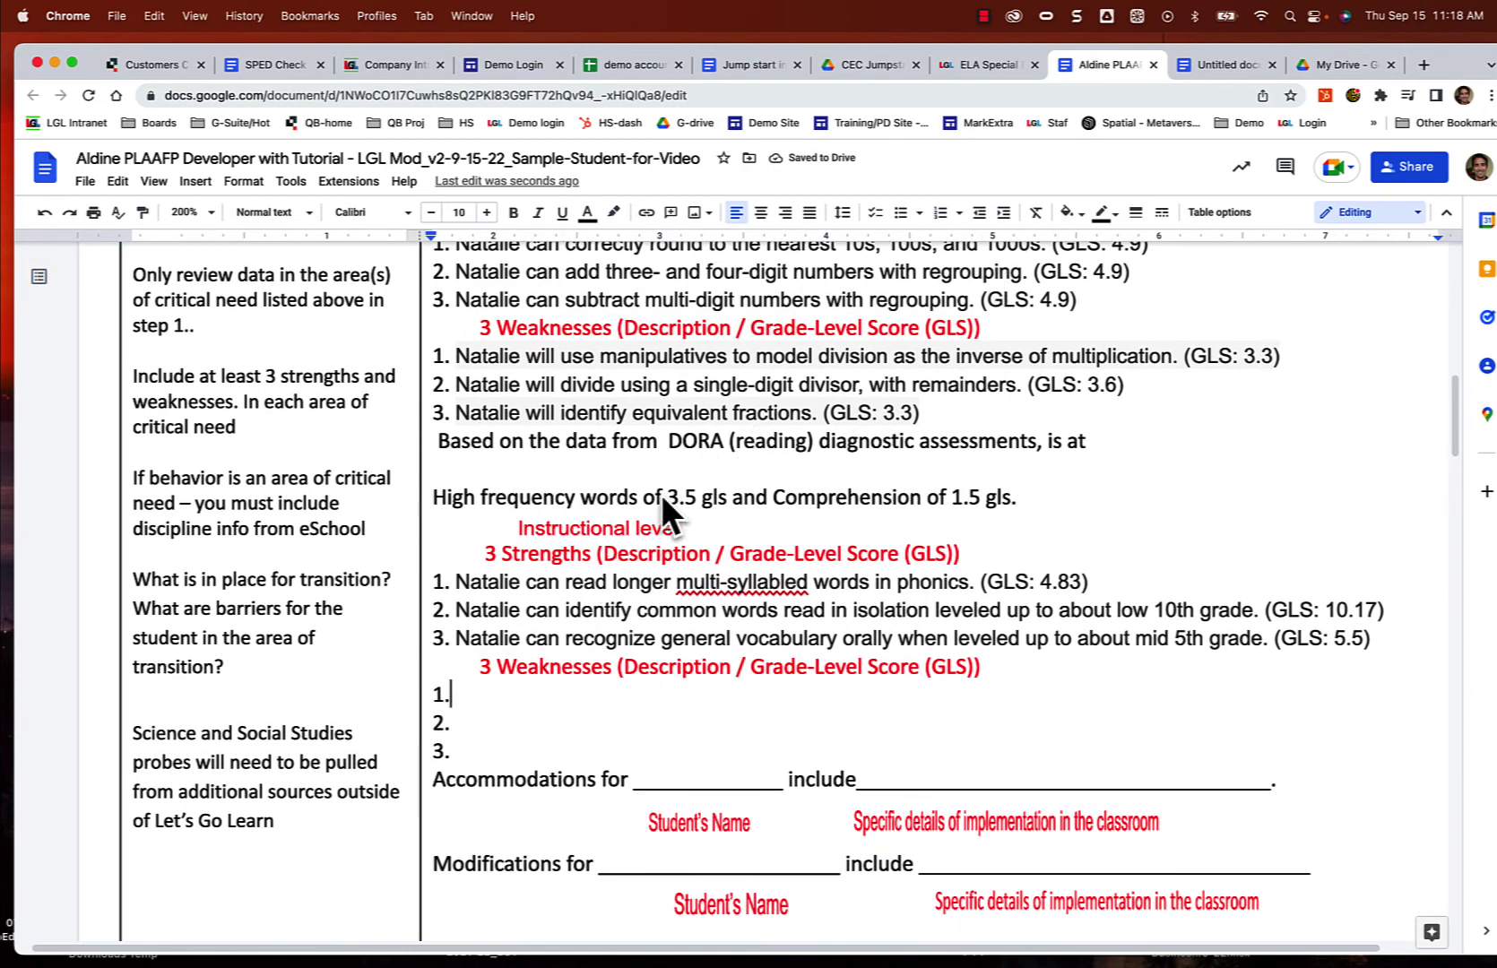
pyautogui.hscroll(-1, 853, 499)
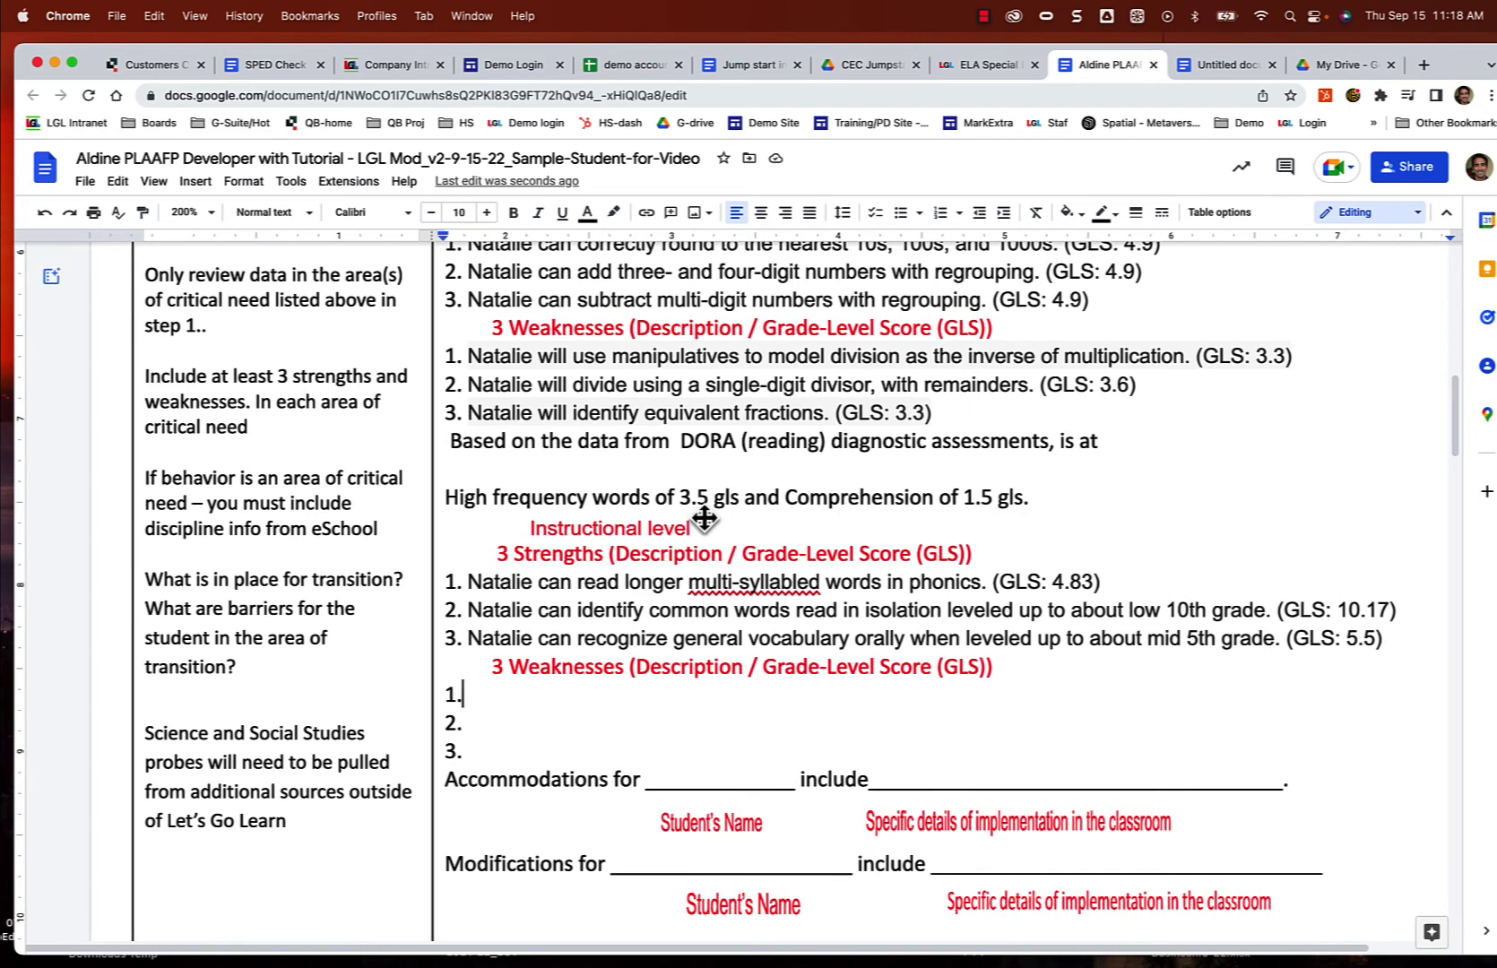
# Step: Set the High Freq. Words strand to list 3 instruction skills and refresh the results
pyautogui.click(968, 68)
pyautogui.scroll(1, 170, 309)
pyautogui.click(125, 265)
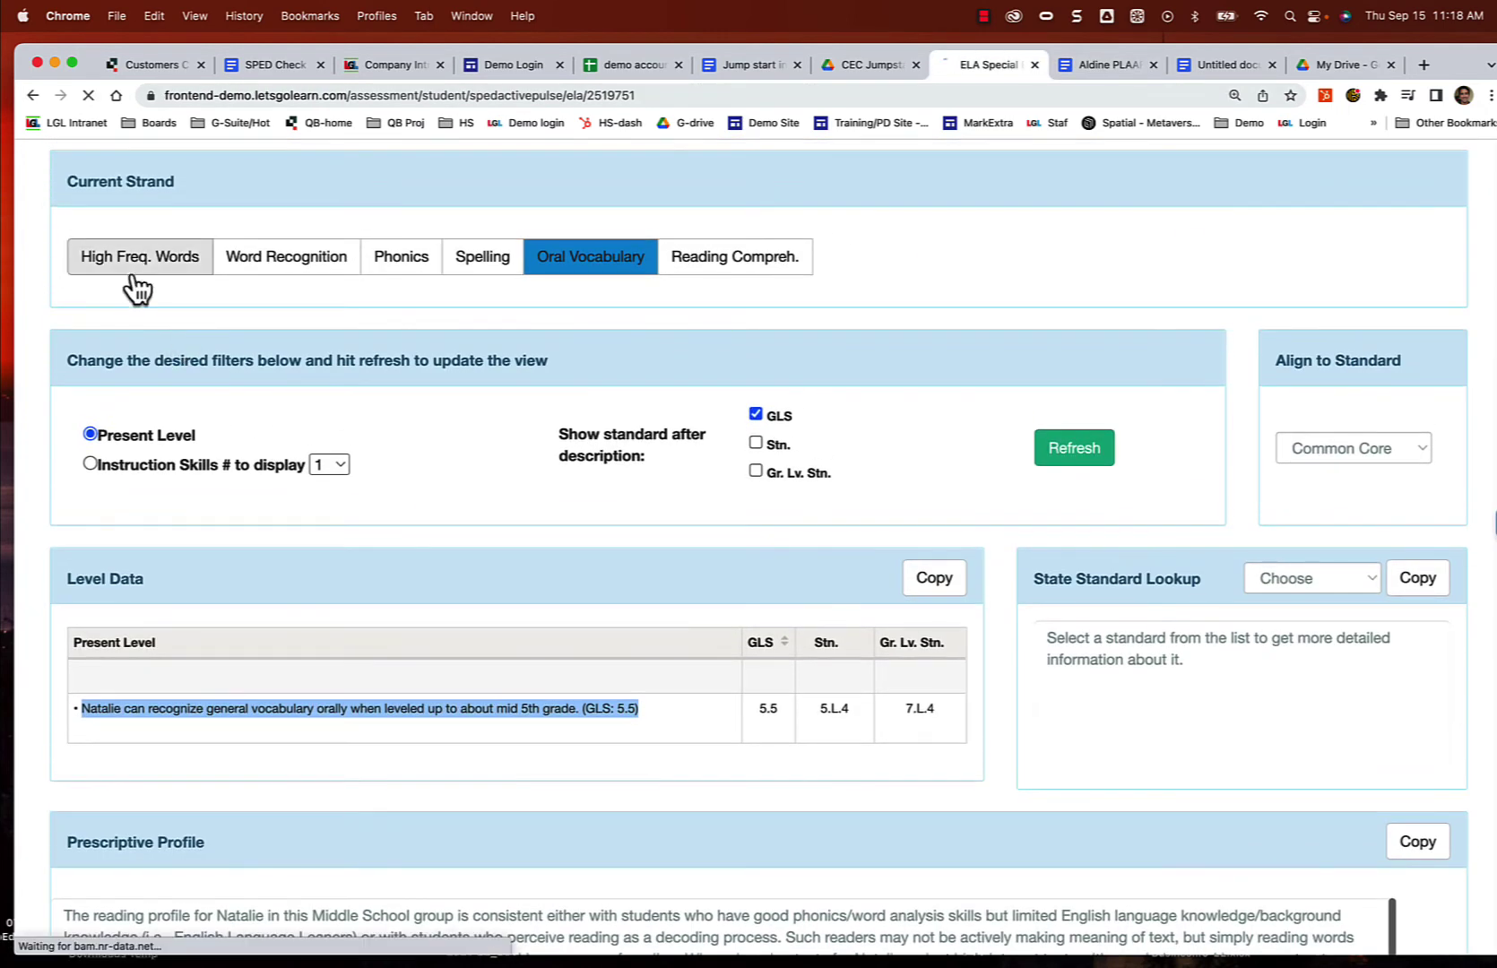
pyautogui.scroll(-5, 188, 707)
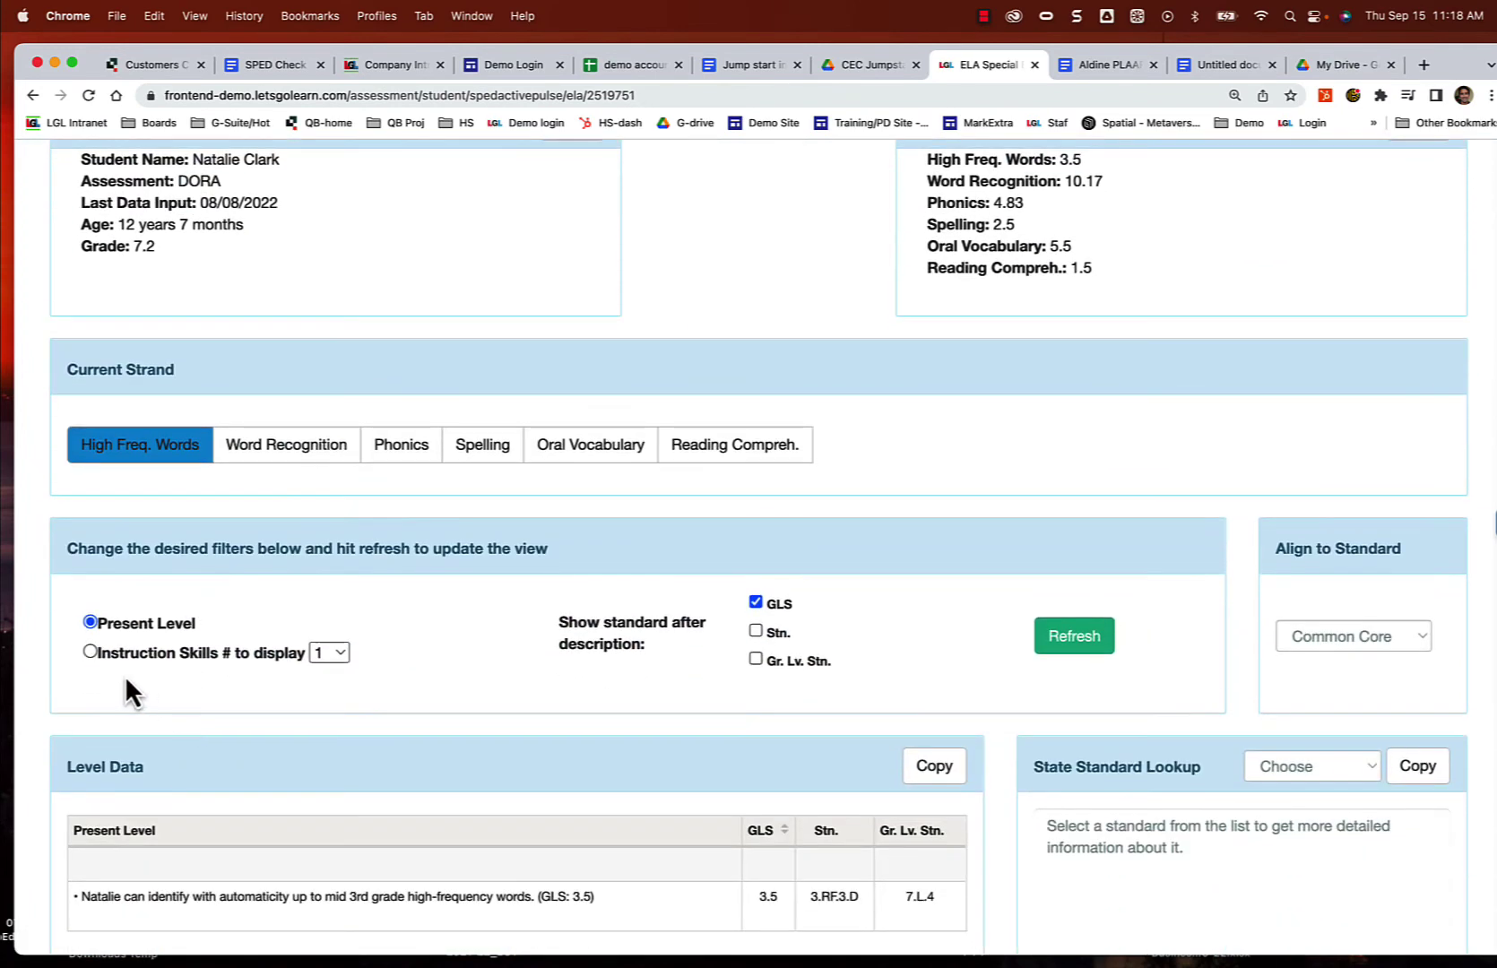
pyautogui.click(322, 657)
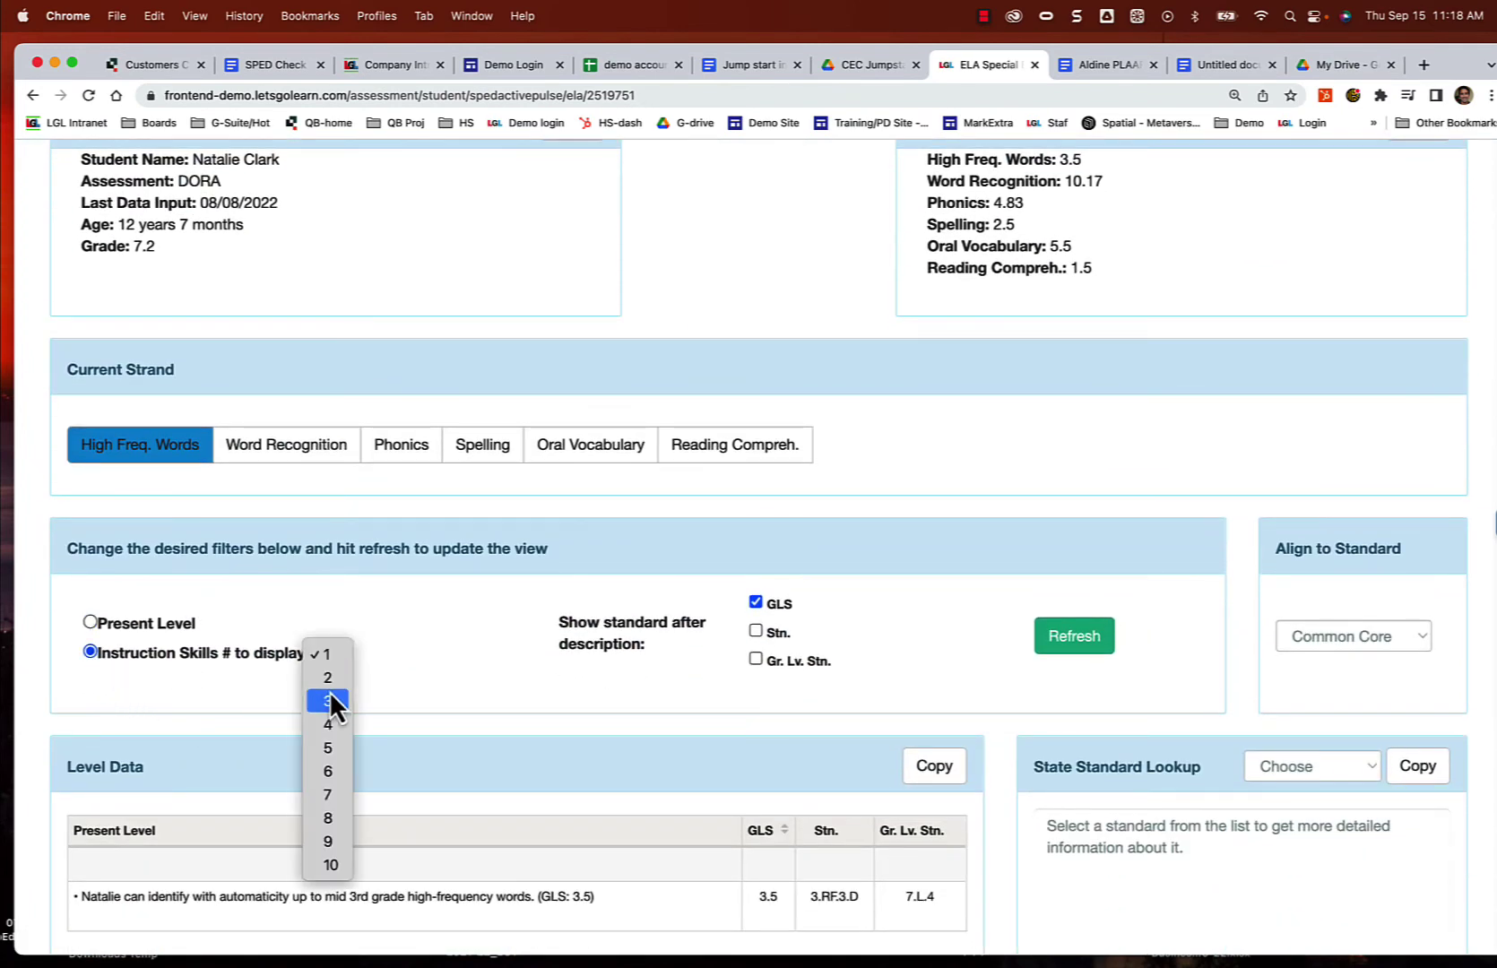
pyautogui.click(329, 697)
pyautogui.click(1091, 645)
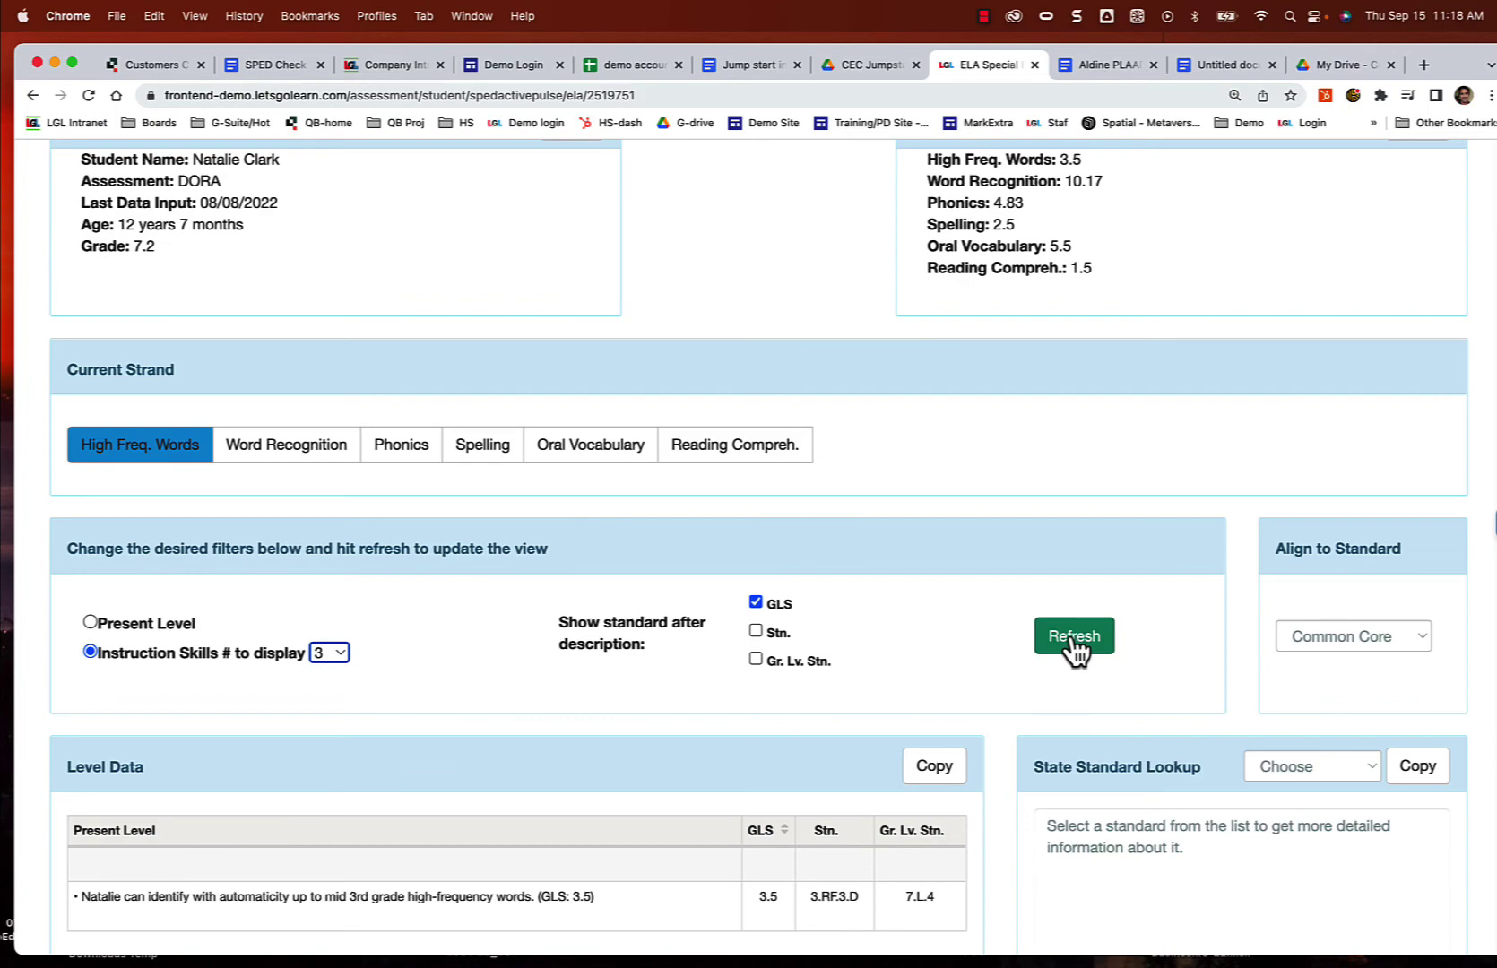
# Step: Select the high-frequency words skill sentence (GLS: 3.83) and return to the PLAAFP
pyautogui.scroll(-9, 1024, 646)
pyautogui.scroll(-1, 1024, 664)
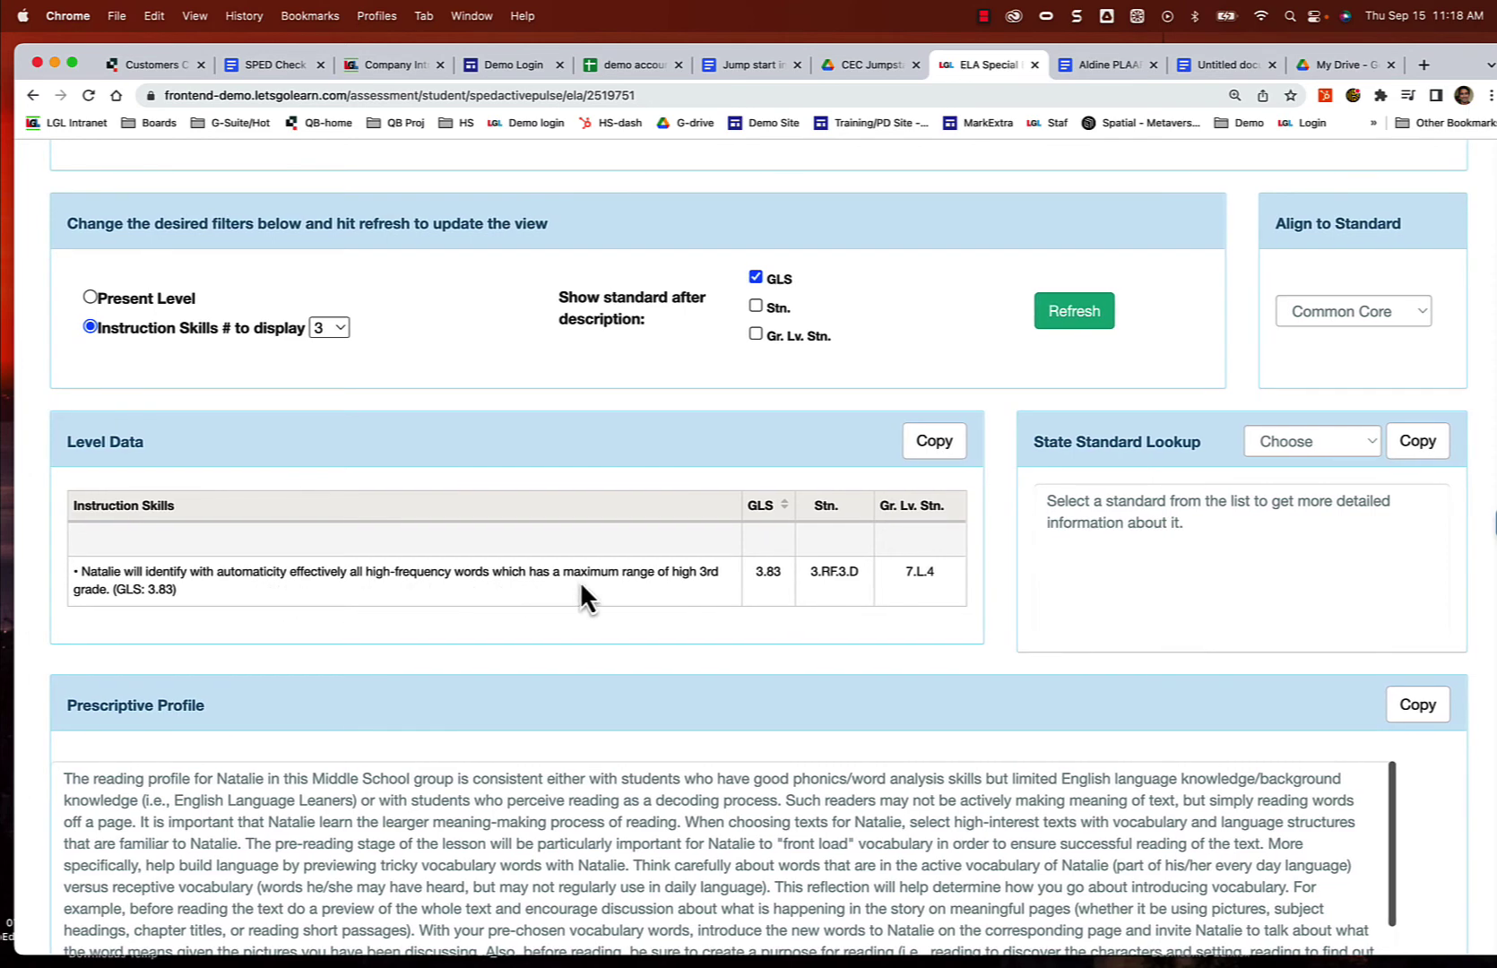
pyautogui.moveTo(182, 591); pyautogui.dragTo(81, 574)
pyautogui.press('super+c')
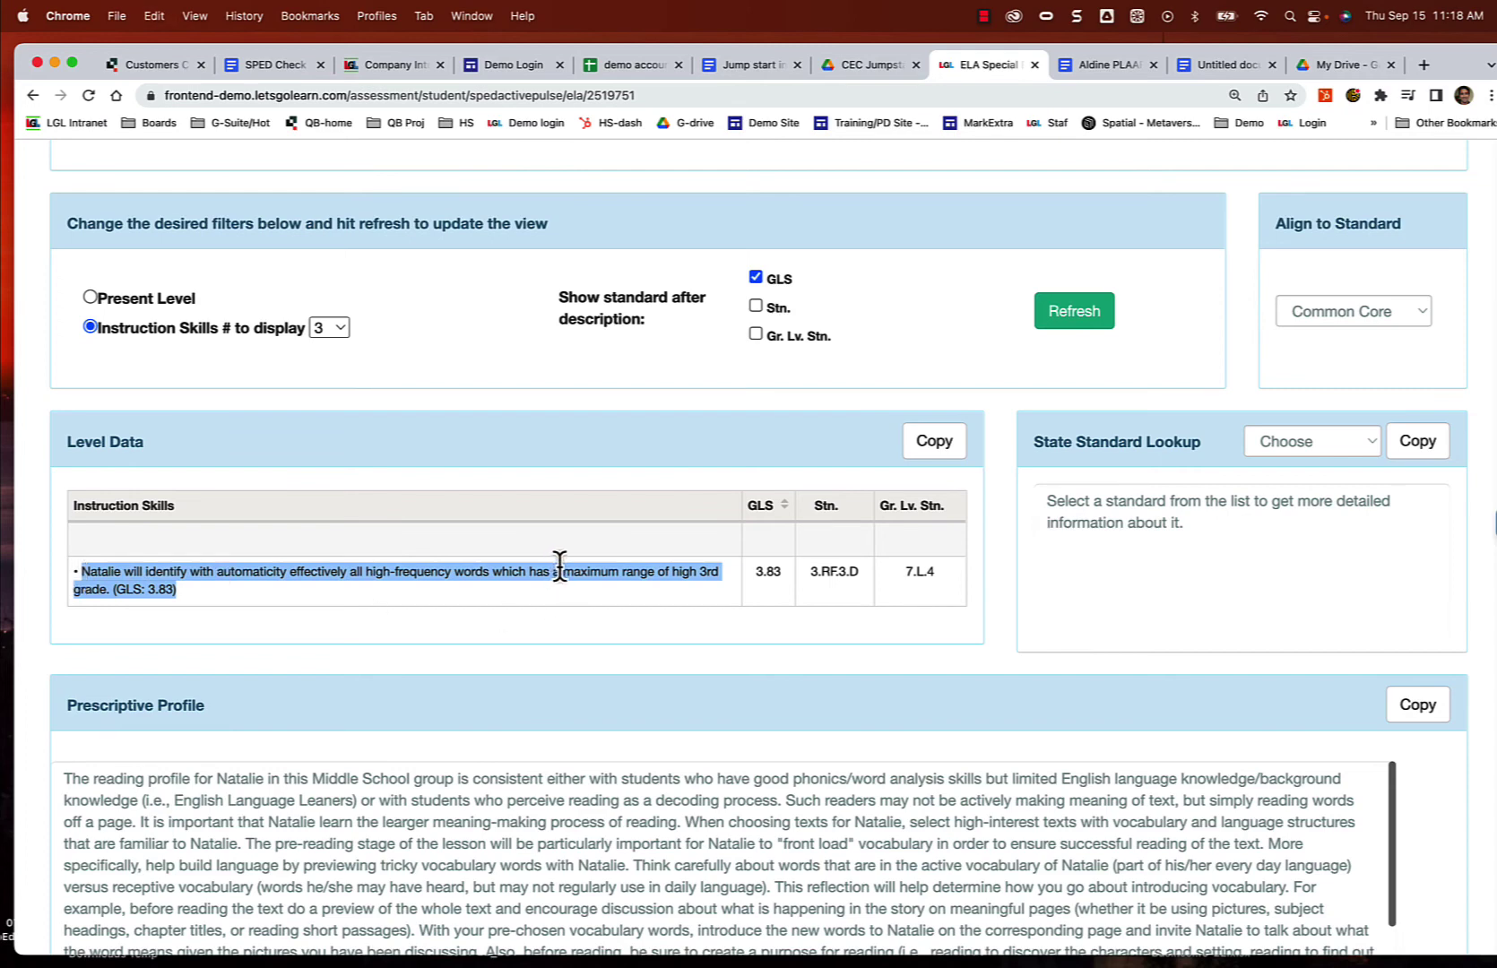
pyautogui.click(1095, 67)
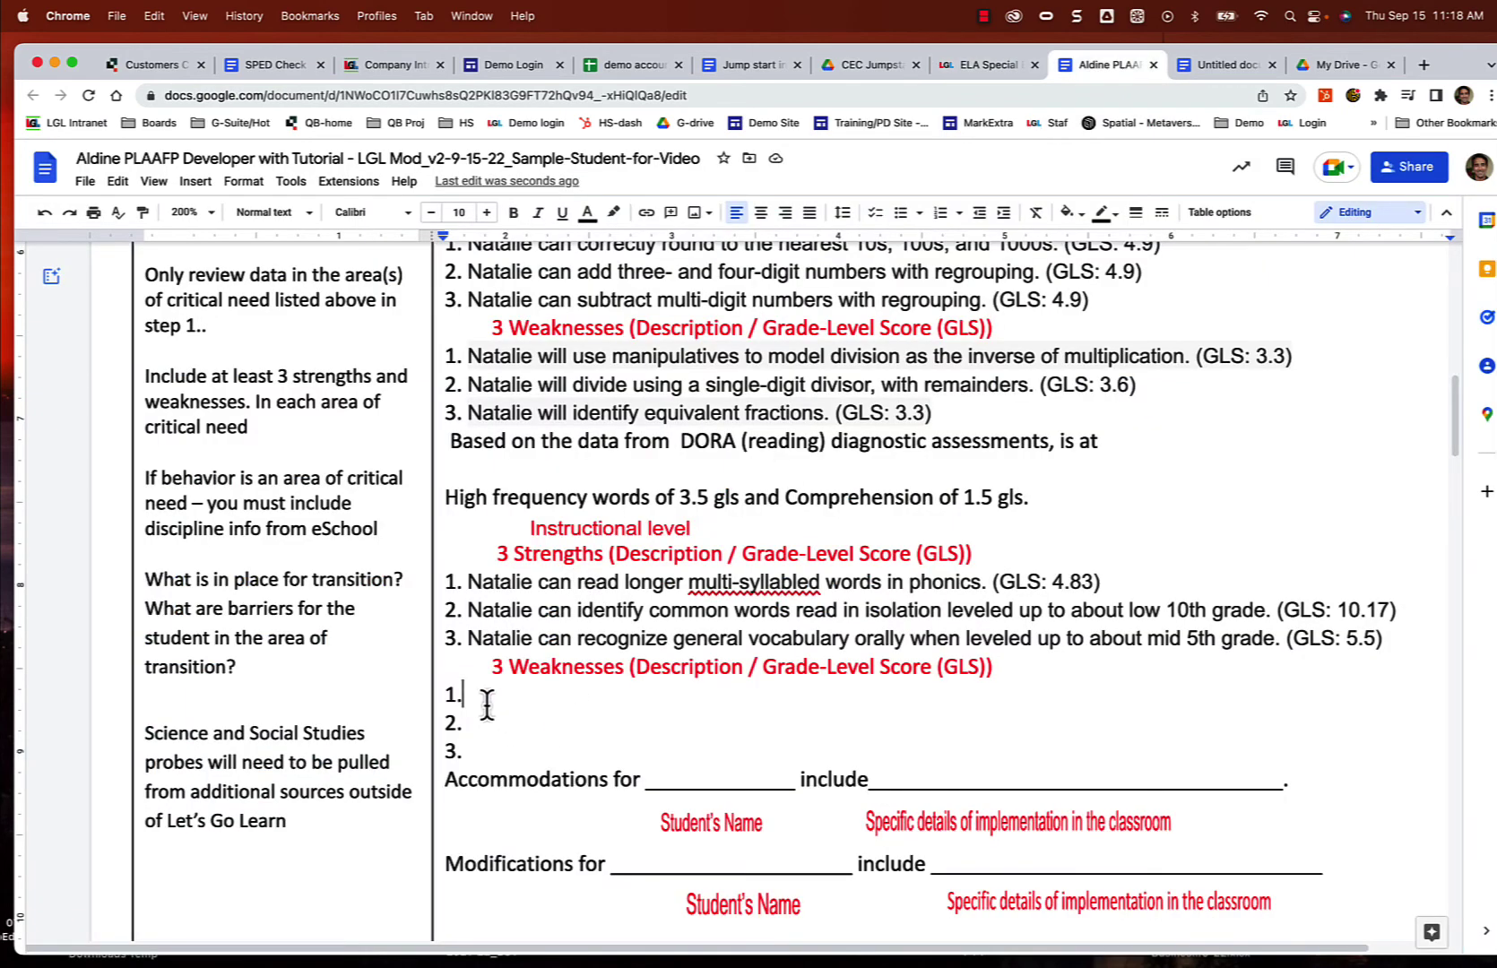
# Step: Paste the high-frequency words skill (GLS: 3.83) as the first DORA weakness and fix its spacing
pyautogui.press('super+v')
pyautogui.click(408, 698)
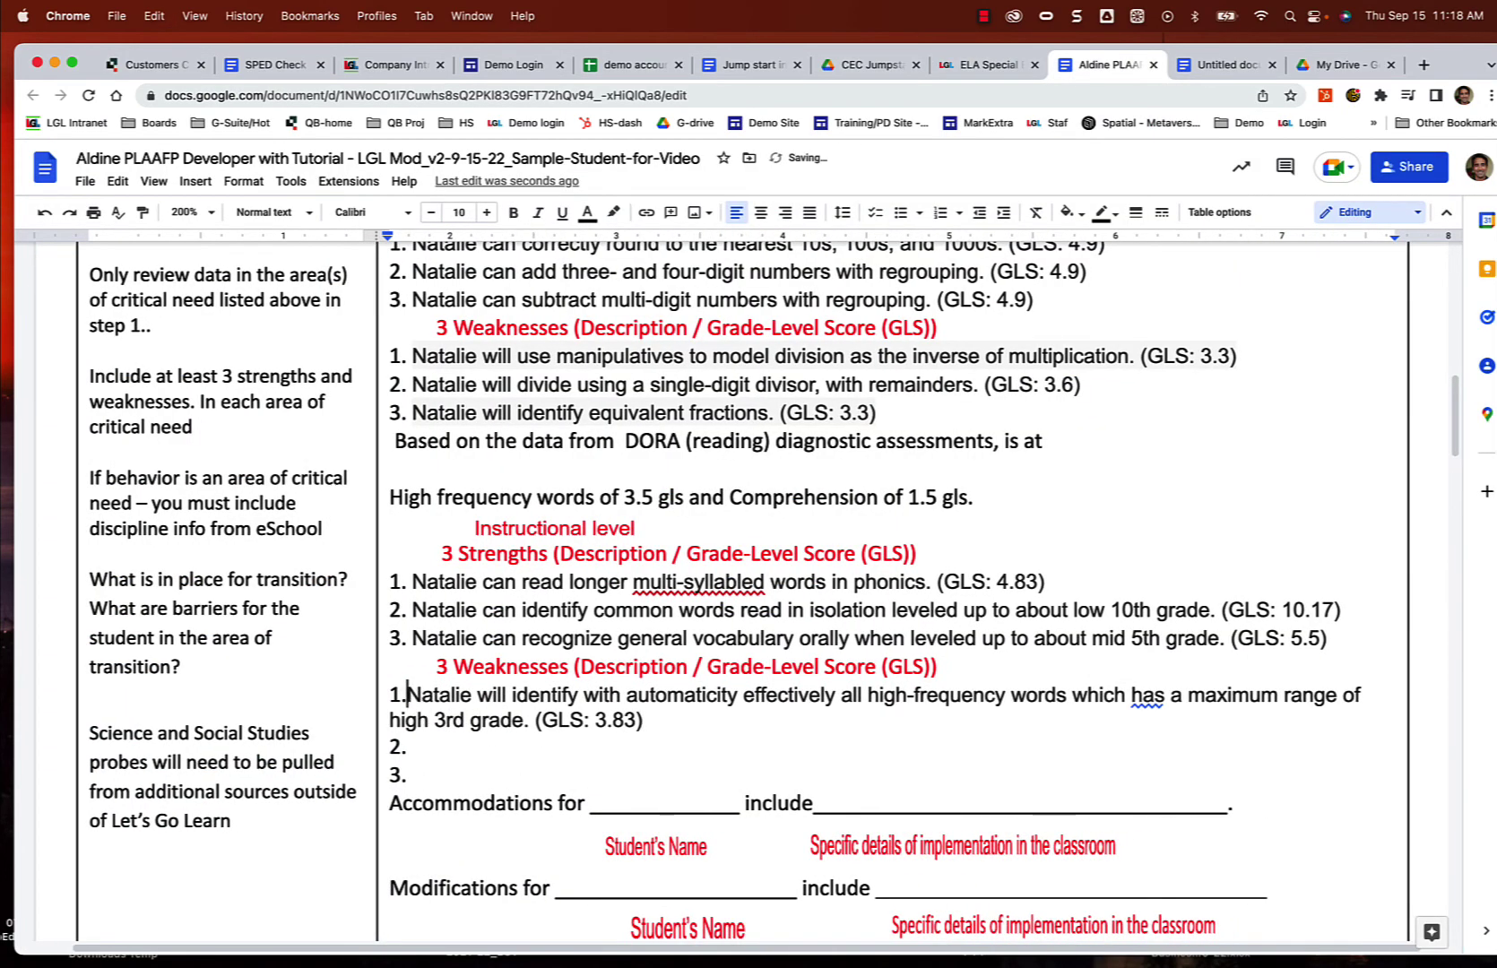
pyautogui.hotkey('ctrl', 'z')
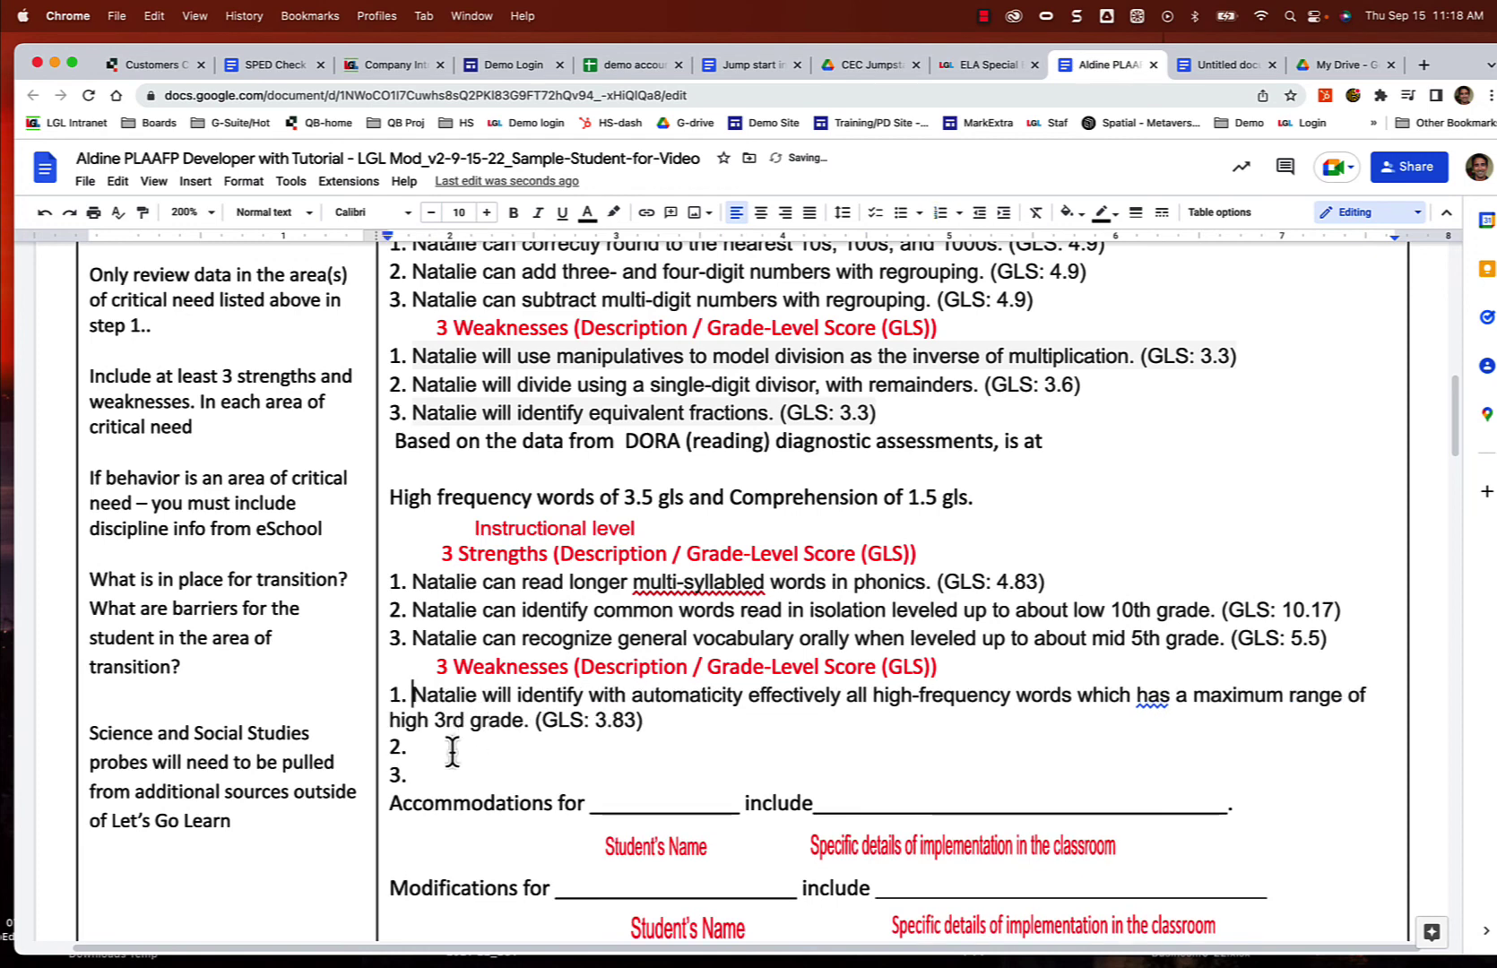
pyautogui.doubleClick(453, 749)
pyautogui.click(1219, 64)
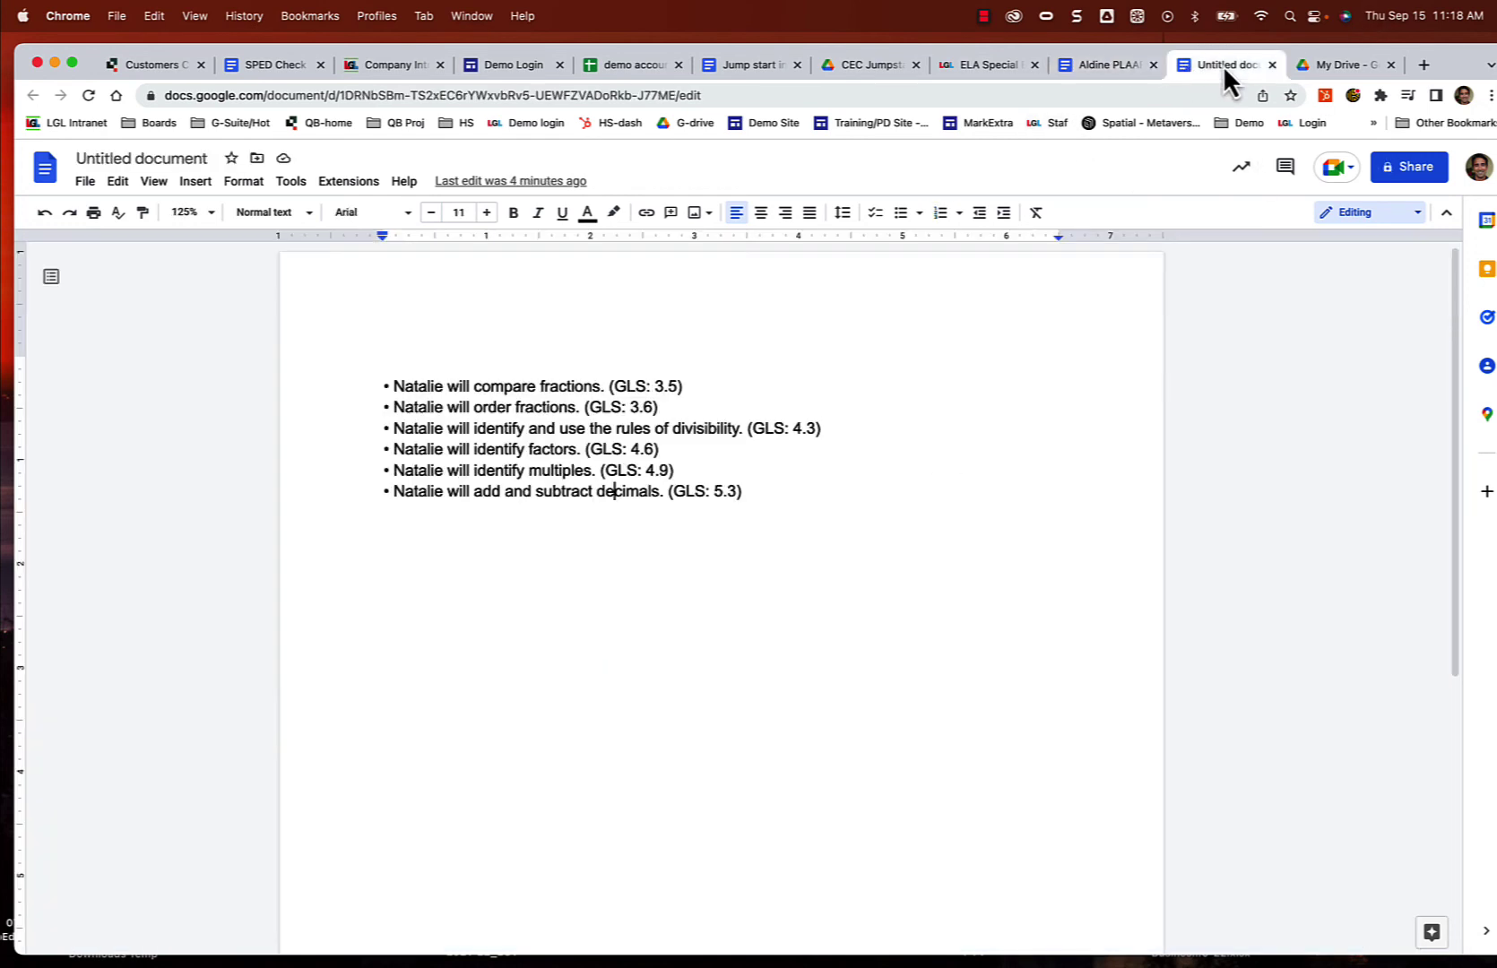
pyautogui.click(1013, 62)
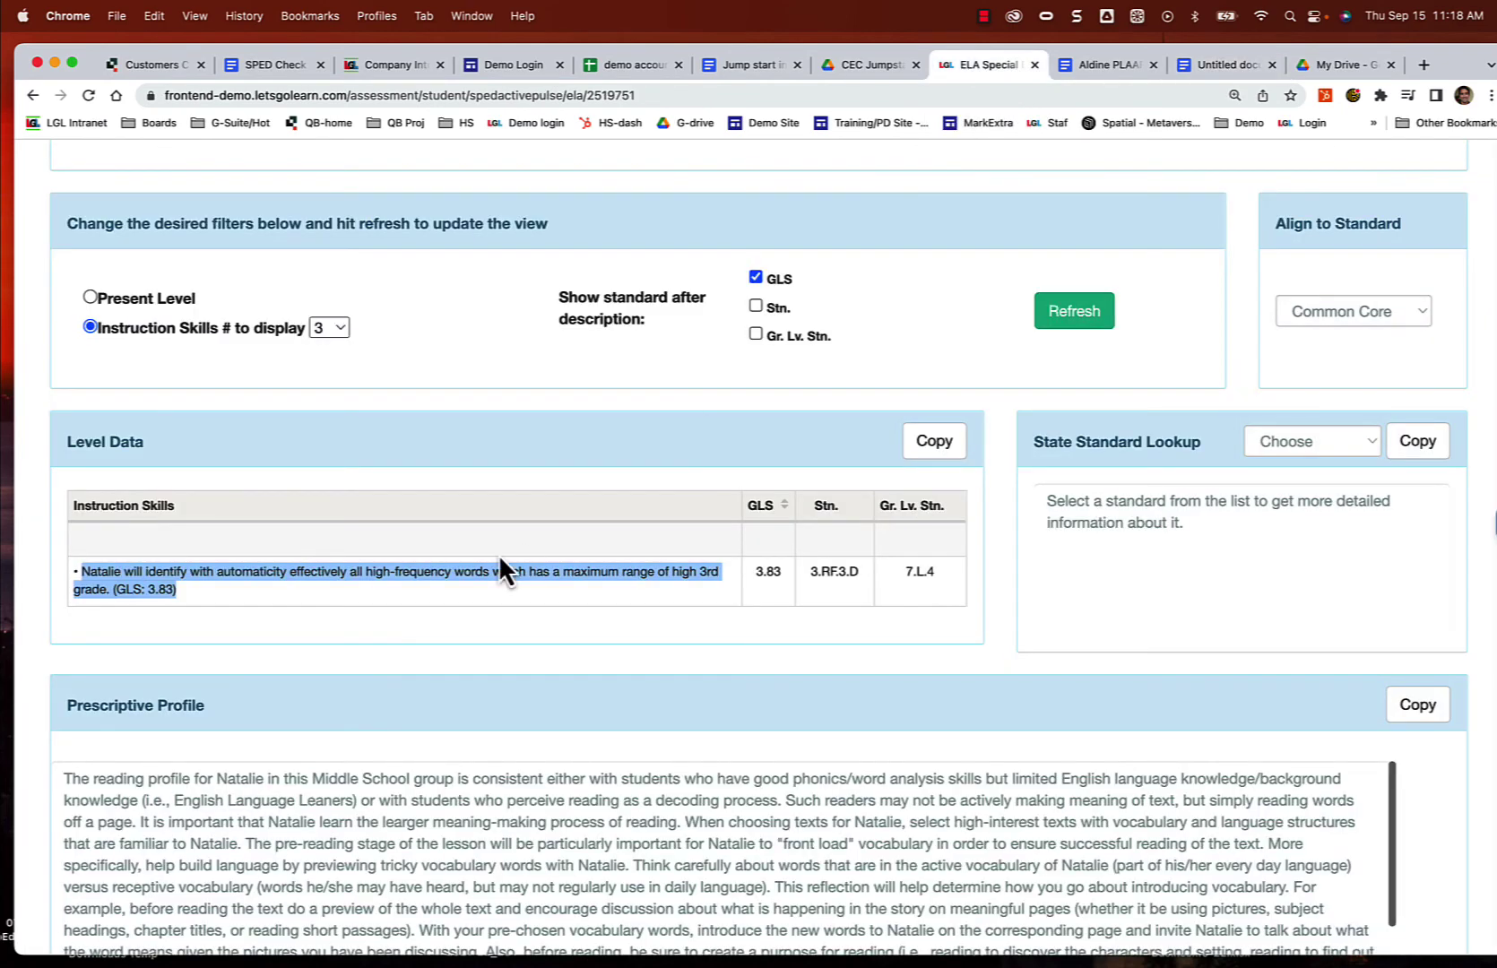
pyautogui.scroll(5, 574, 354)
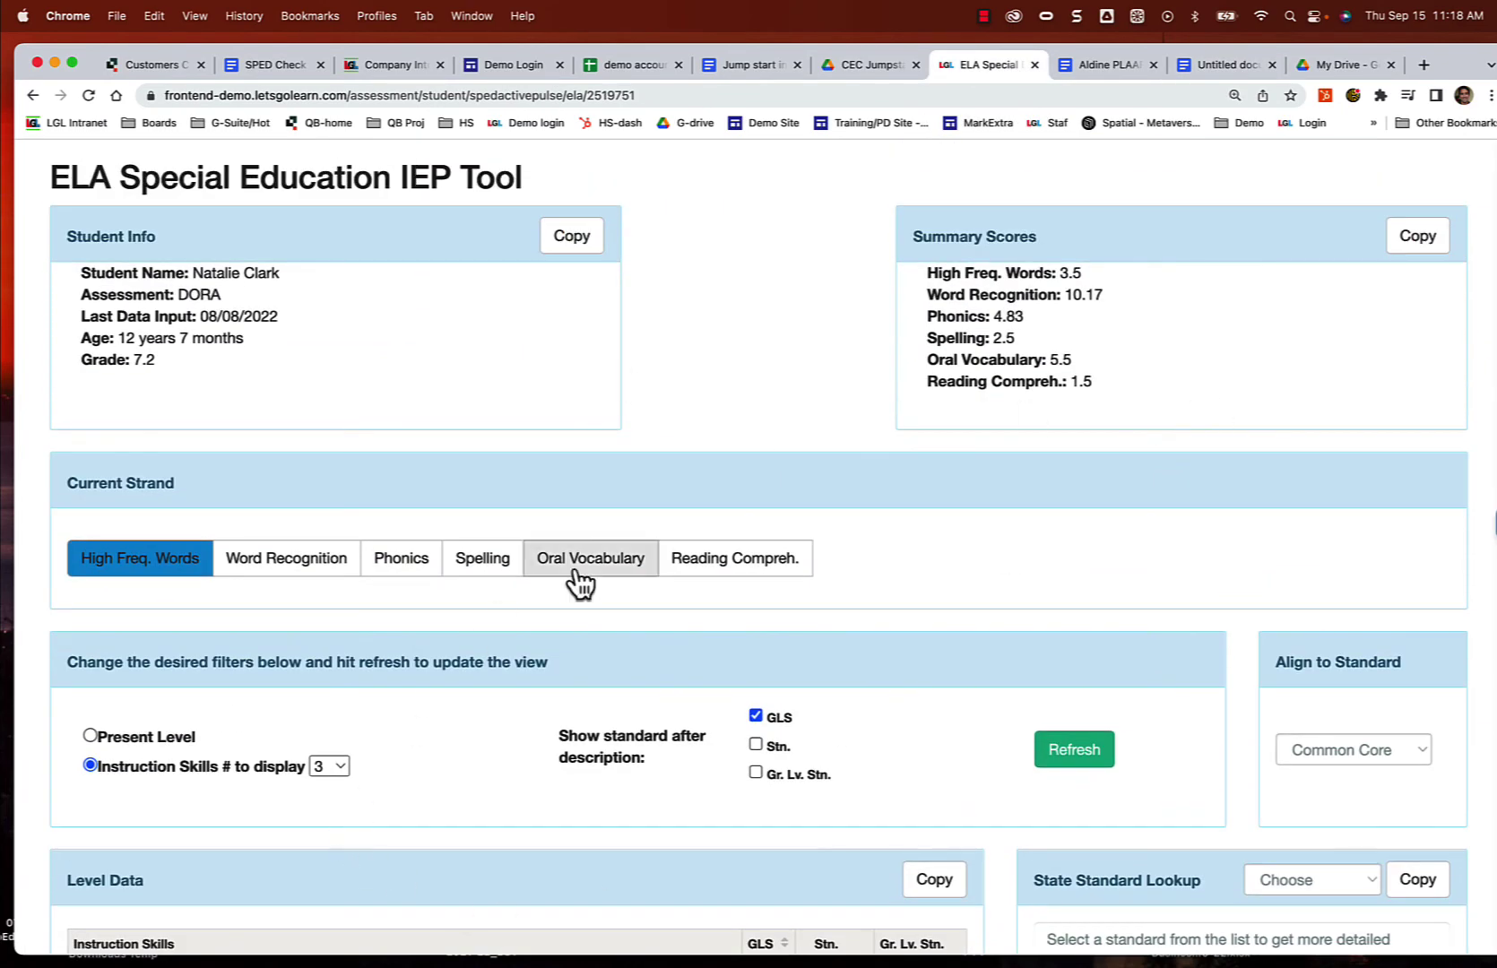
# Step: Refresh the Reading Comprehension skill list and copy the high-1st-grade (GLS: 1.83) comprehension skill
pyautogui.click(702, 566)
pyautogui.scroll(-5, 613, 710)
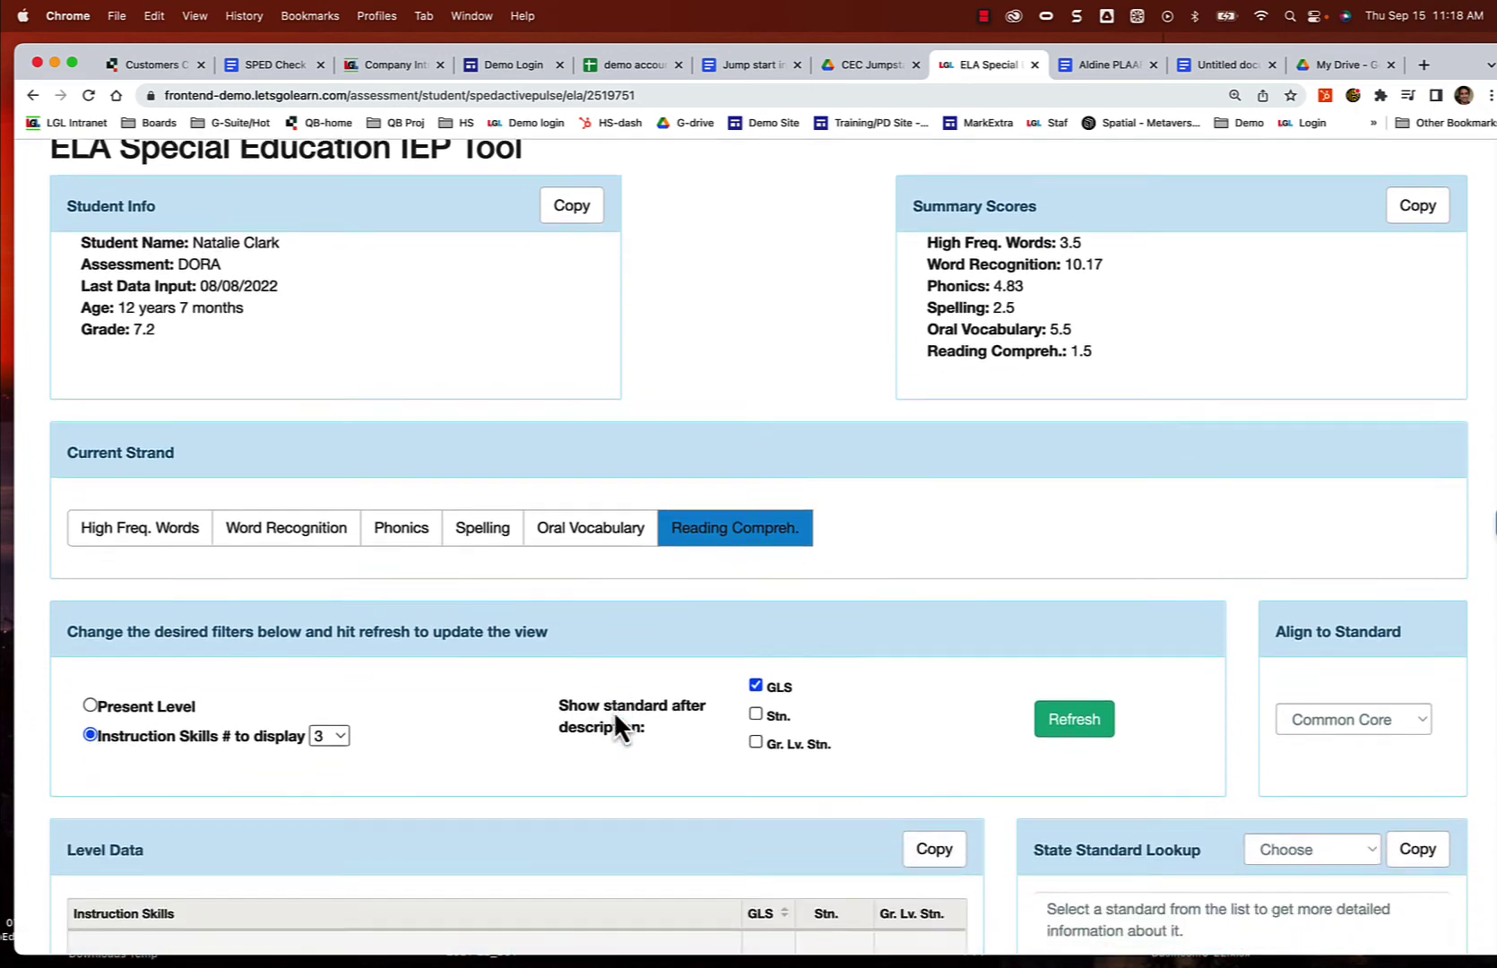
pyautogui.click(1035, 538)
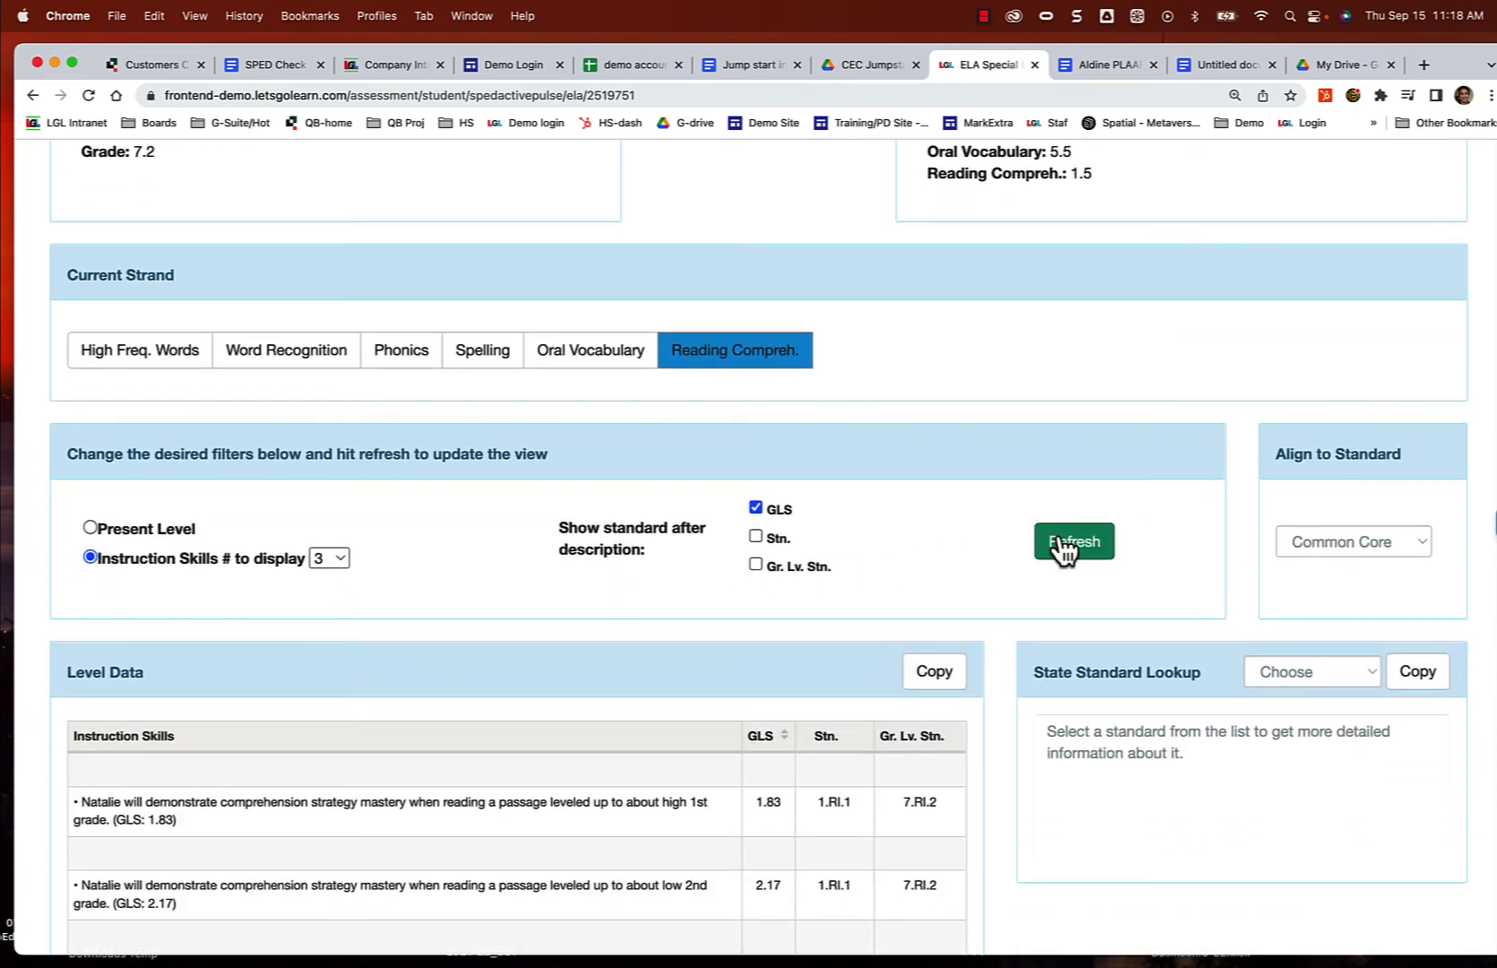
pyautogui.scroll(-3, 463, 682)
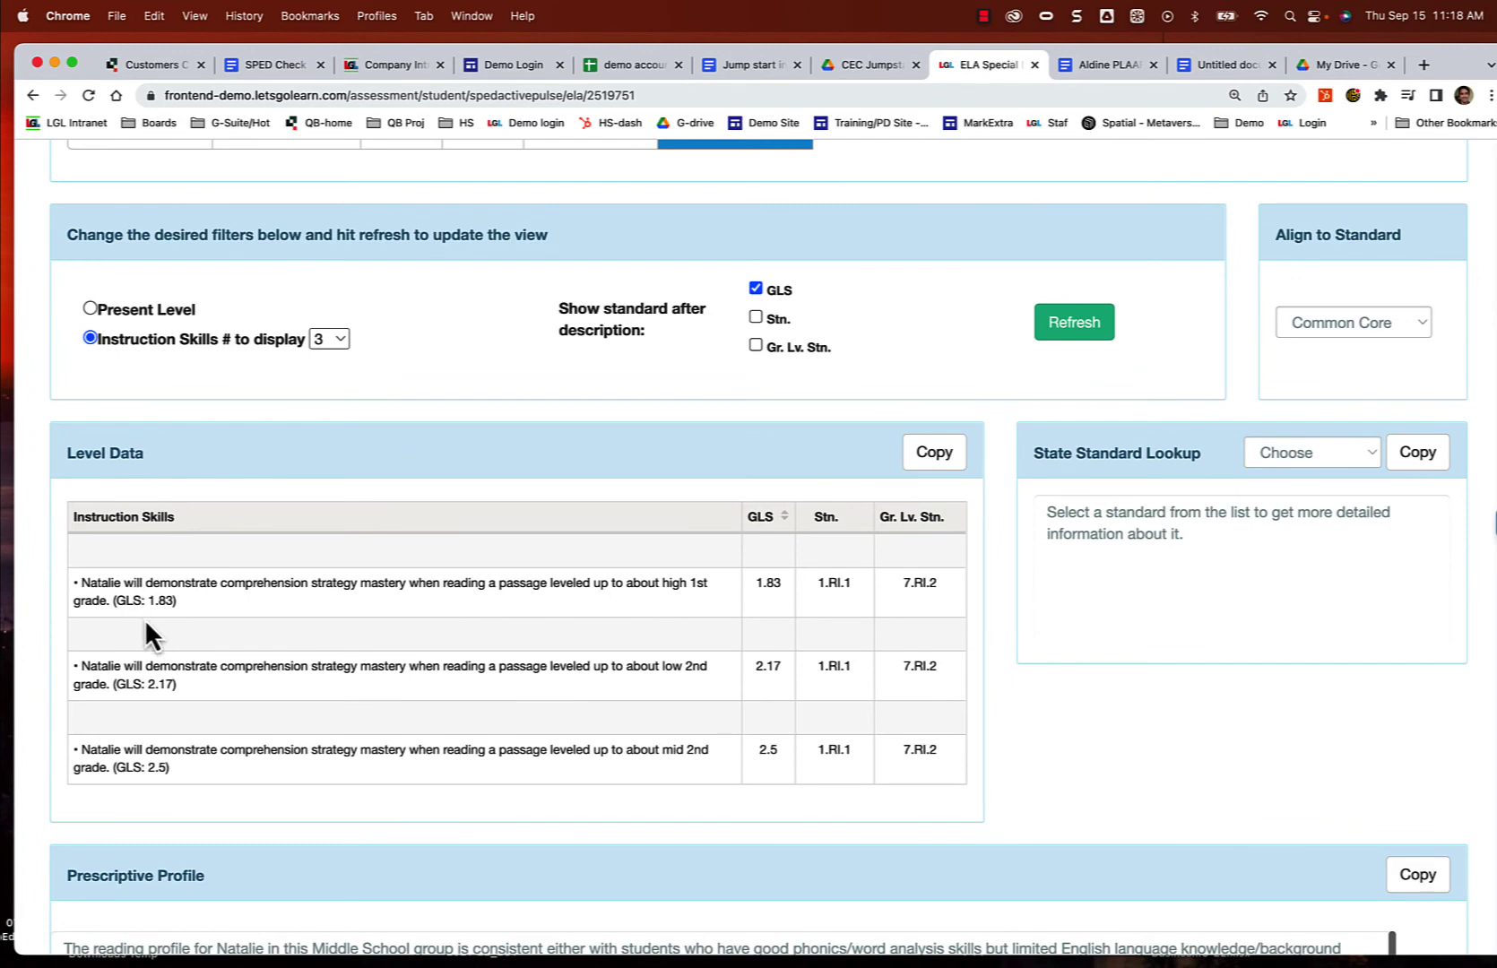
pyautogui.scroll(-1, 359, 592)
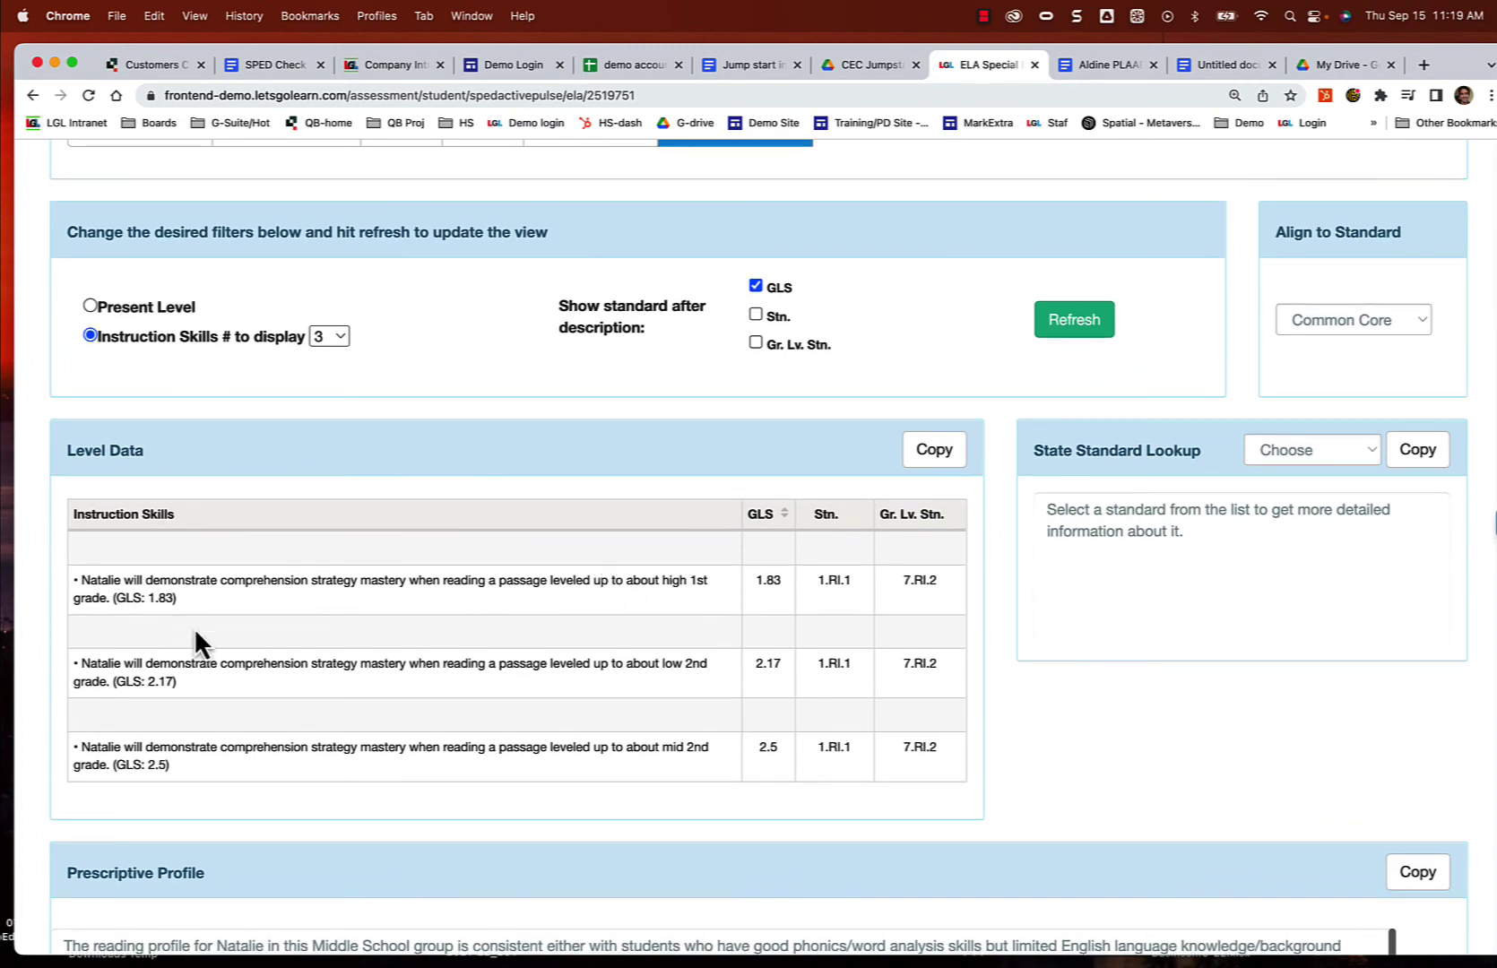
pyautogui.scroll(-1, 207, 695)
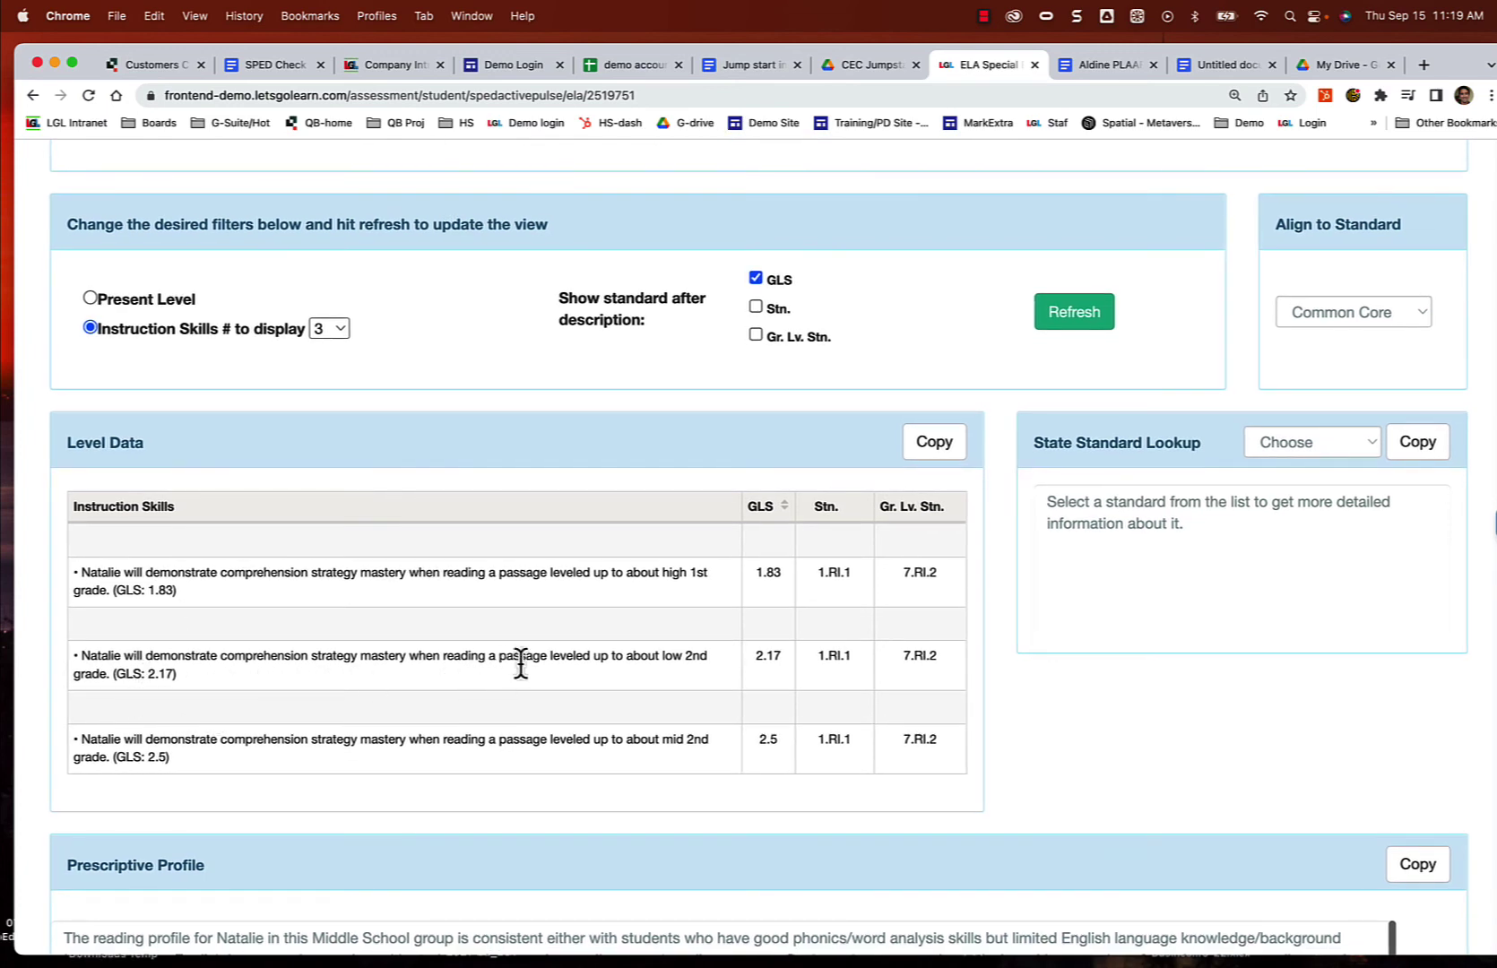
pyautogui.scroll(1, 174, 610)
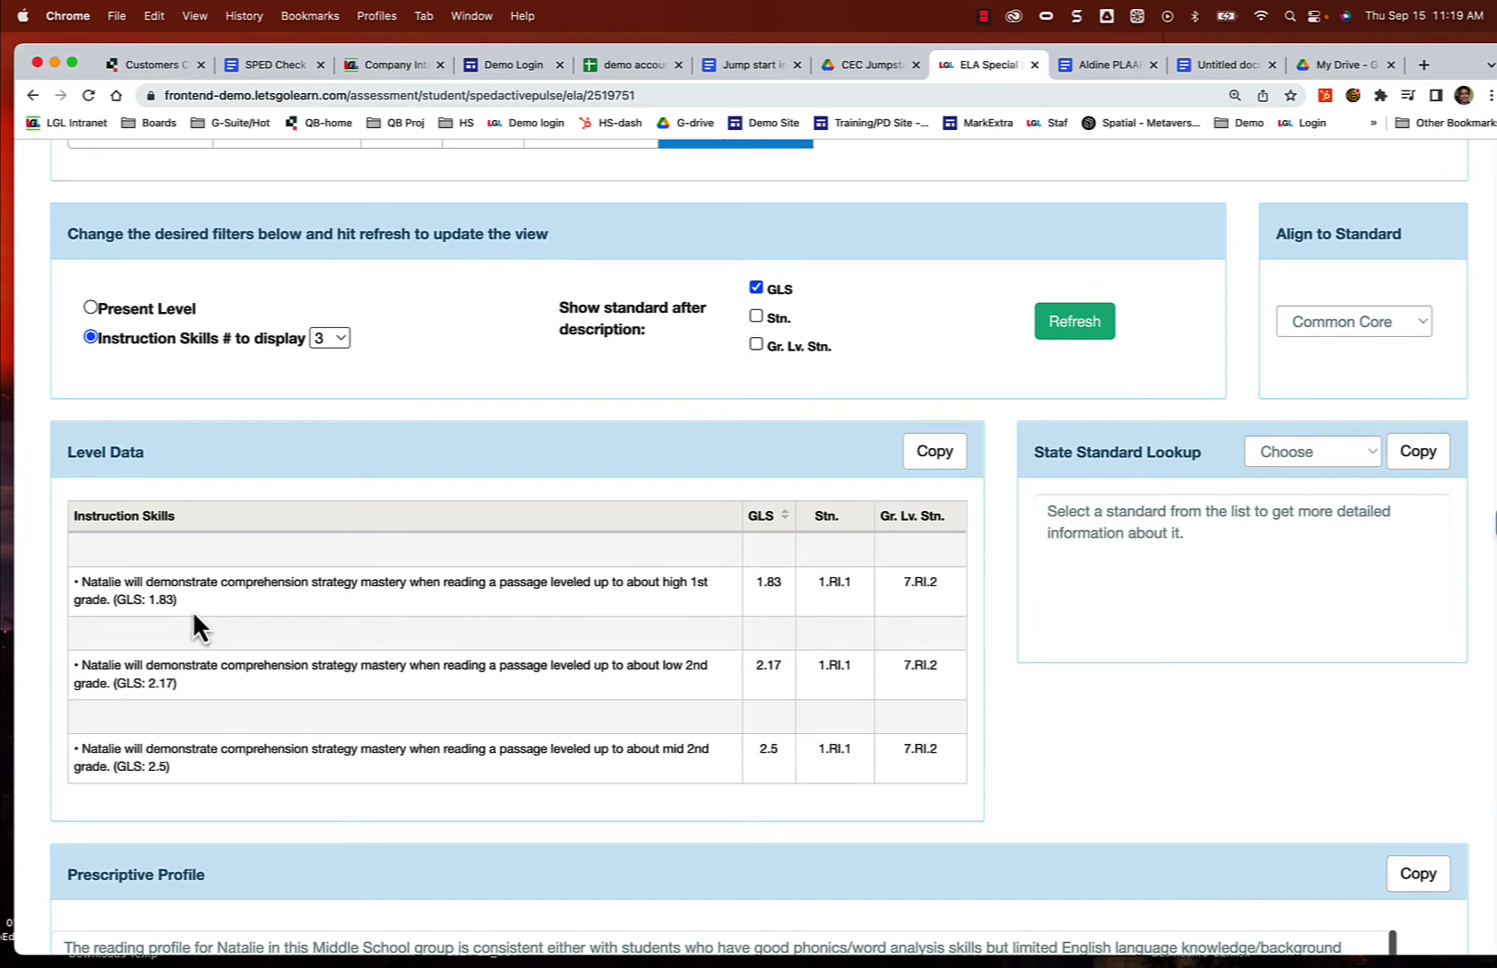
pyautogui.moveTo(192, 610); pyautogui.dragTo(81, 582)
pyautogui.press('super+c')
pyautogui.scroll(-1, 86, 589)
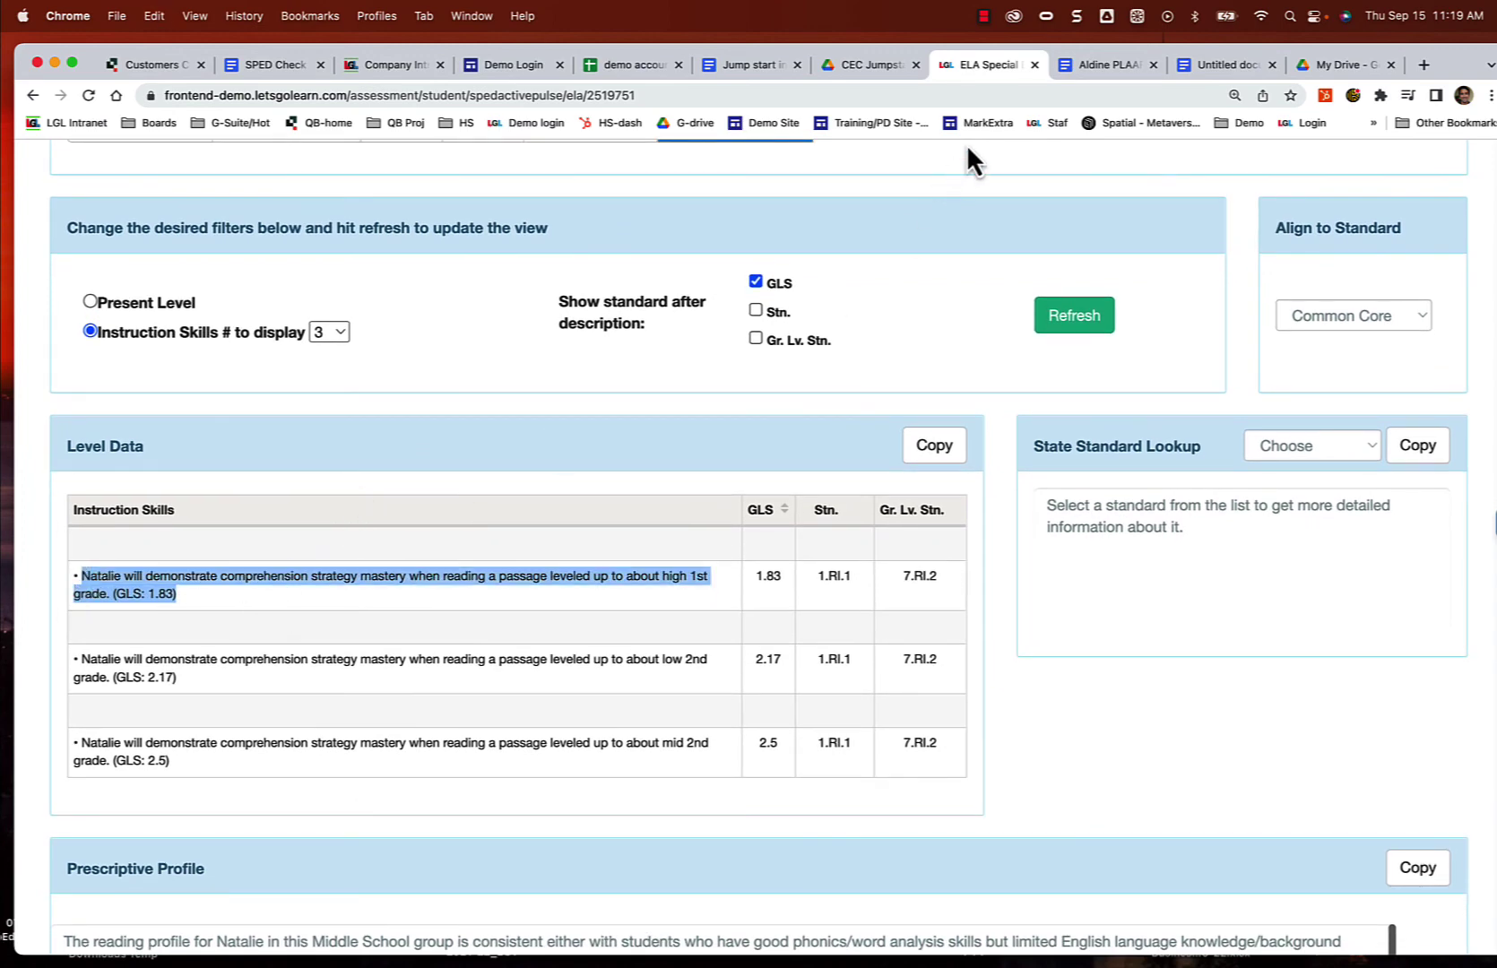
# Step: Paste the GLS 1.83 comprehension-strategy skill into the PLAAFP as DORA weakness 2
pyautogui.click(1076, 68)
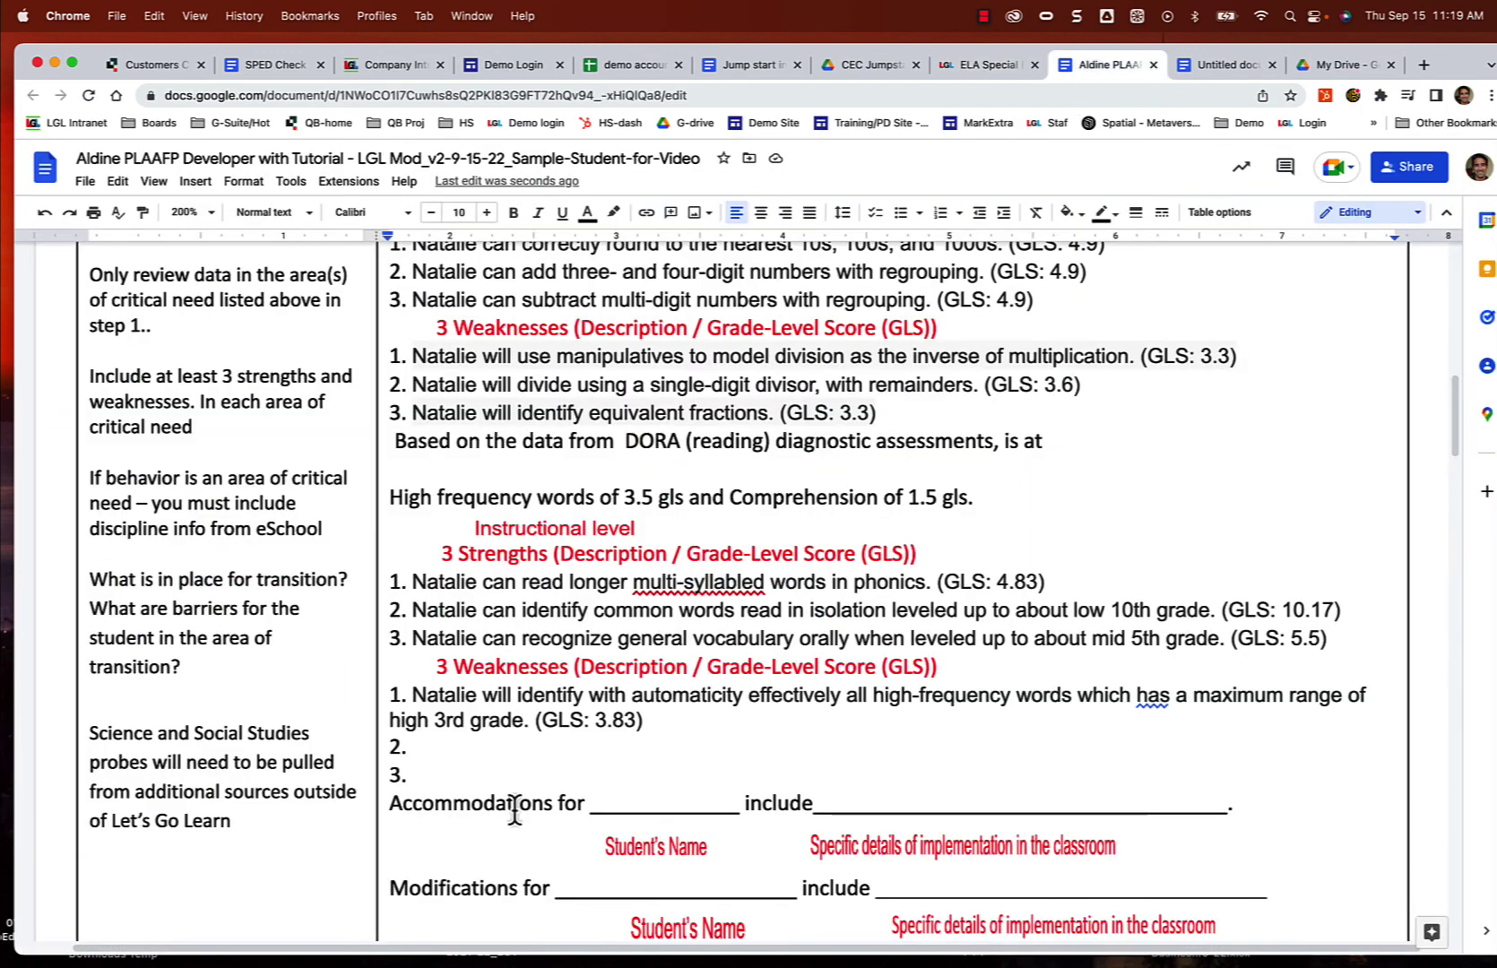
pyautogui.press('super+v')
pyautogui.click(410, 746)
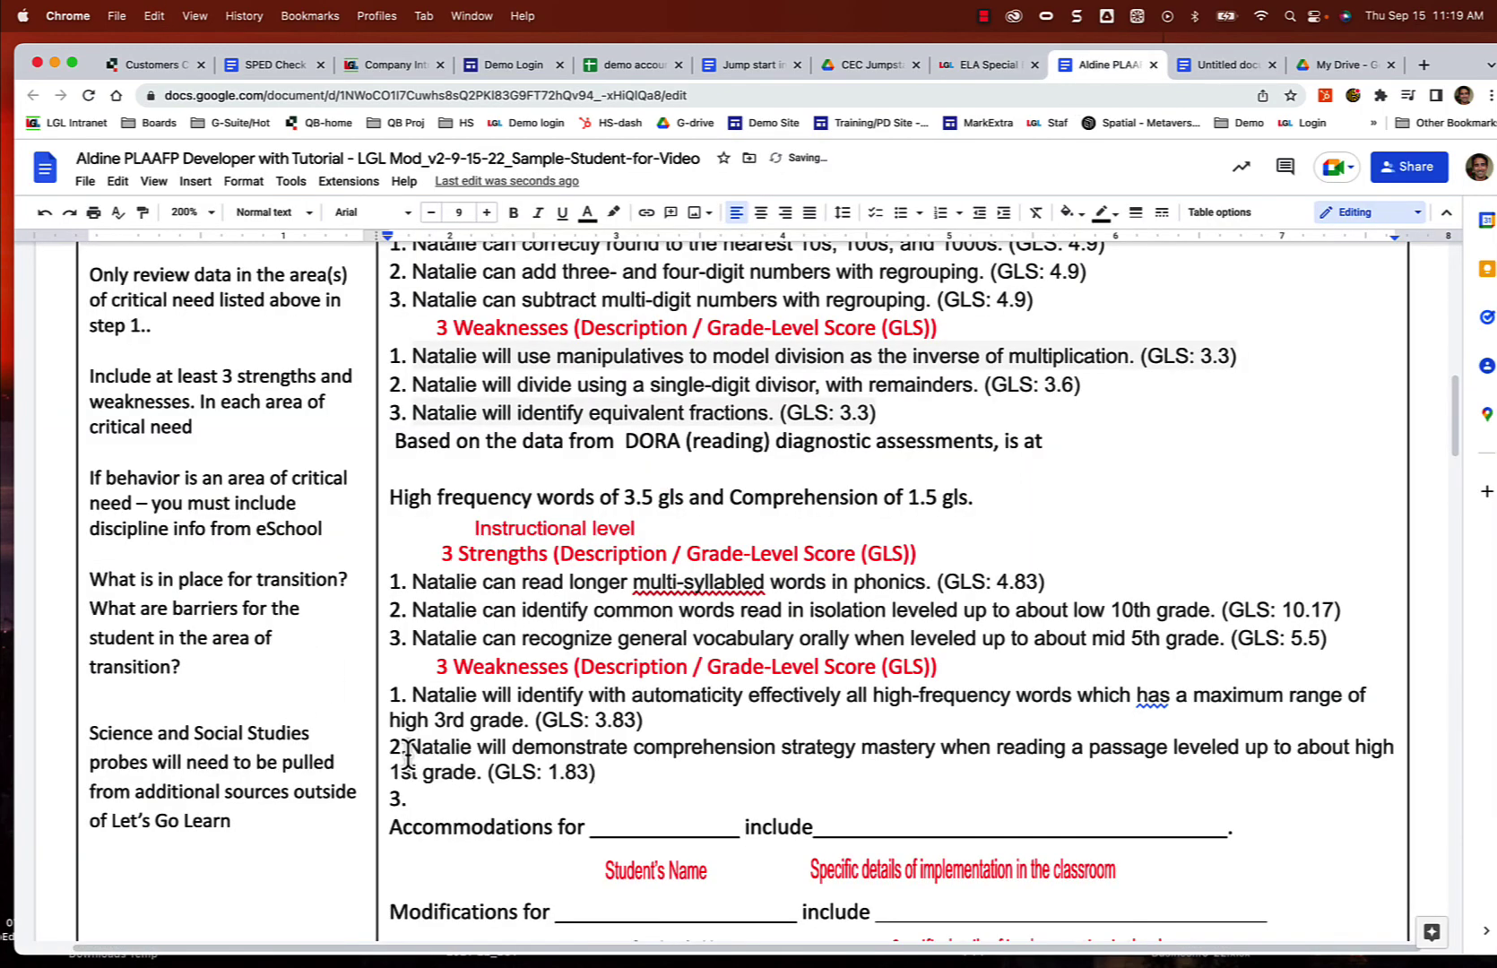
pyautogui.click(418, 796)
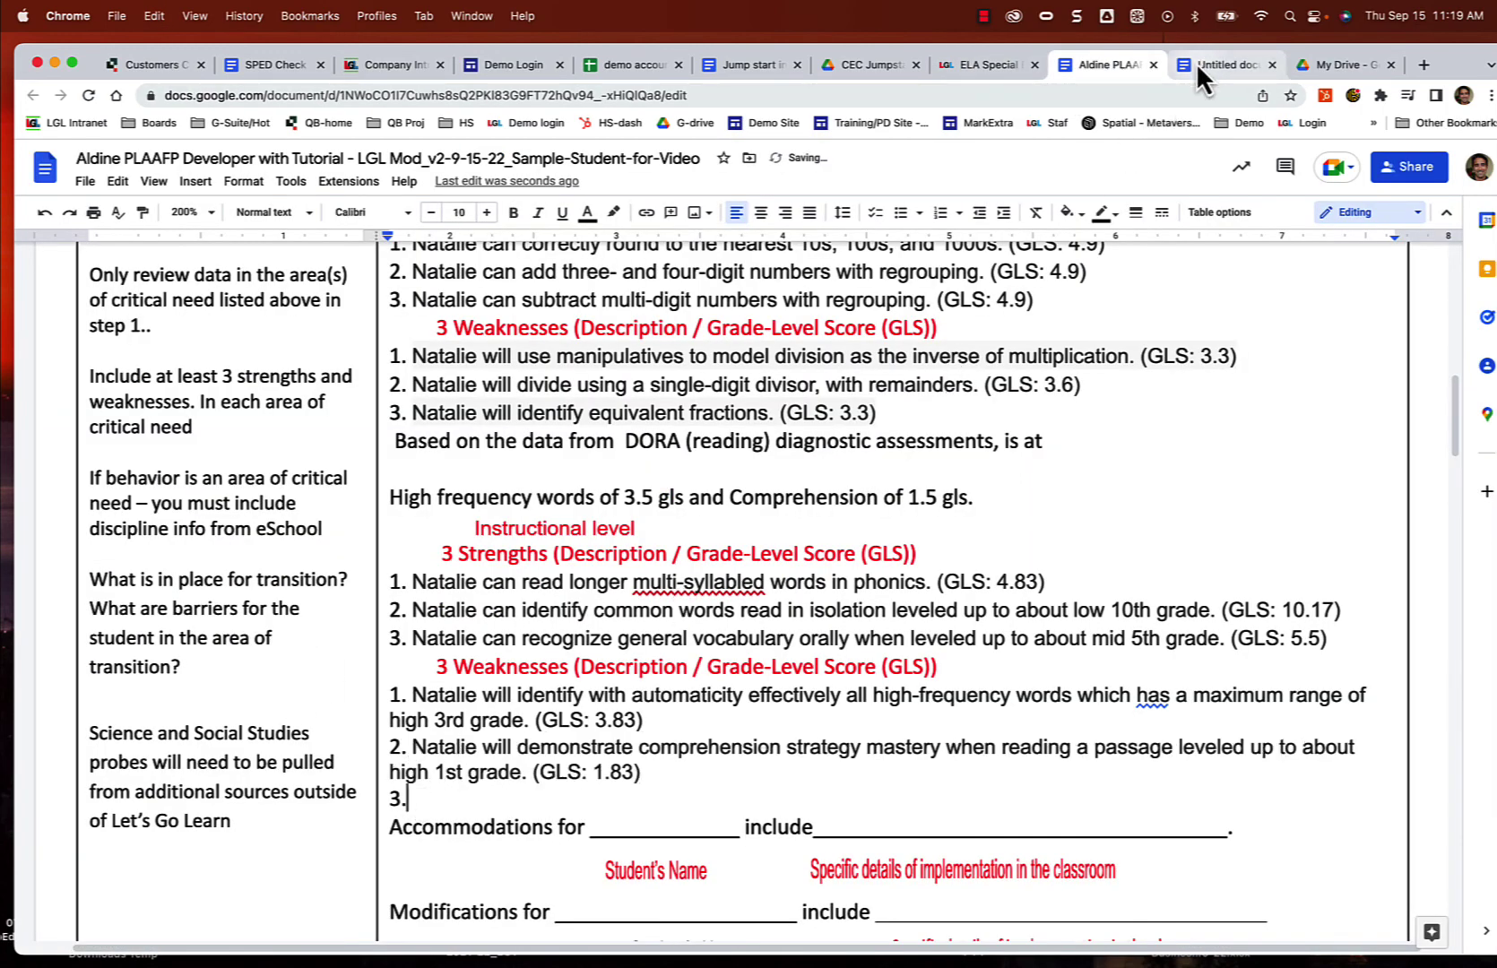
# Step: Copy the GLS 2.17 comprehension-strategy skill from Let's Go Learn and paste it as weakness 3
pyautogui.click(986, 65)
pyautogui.moveTo(178, 679); pyautogui.dragTo(88, 668)
pyautogui.press('super+c')
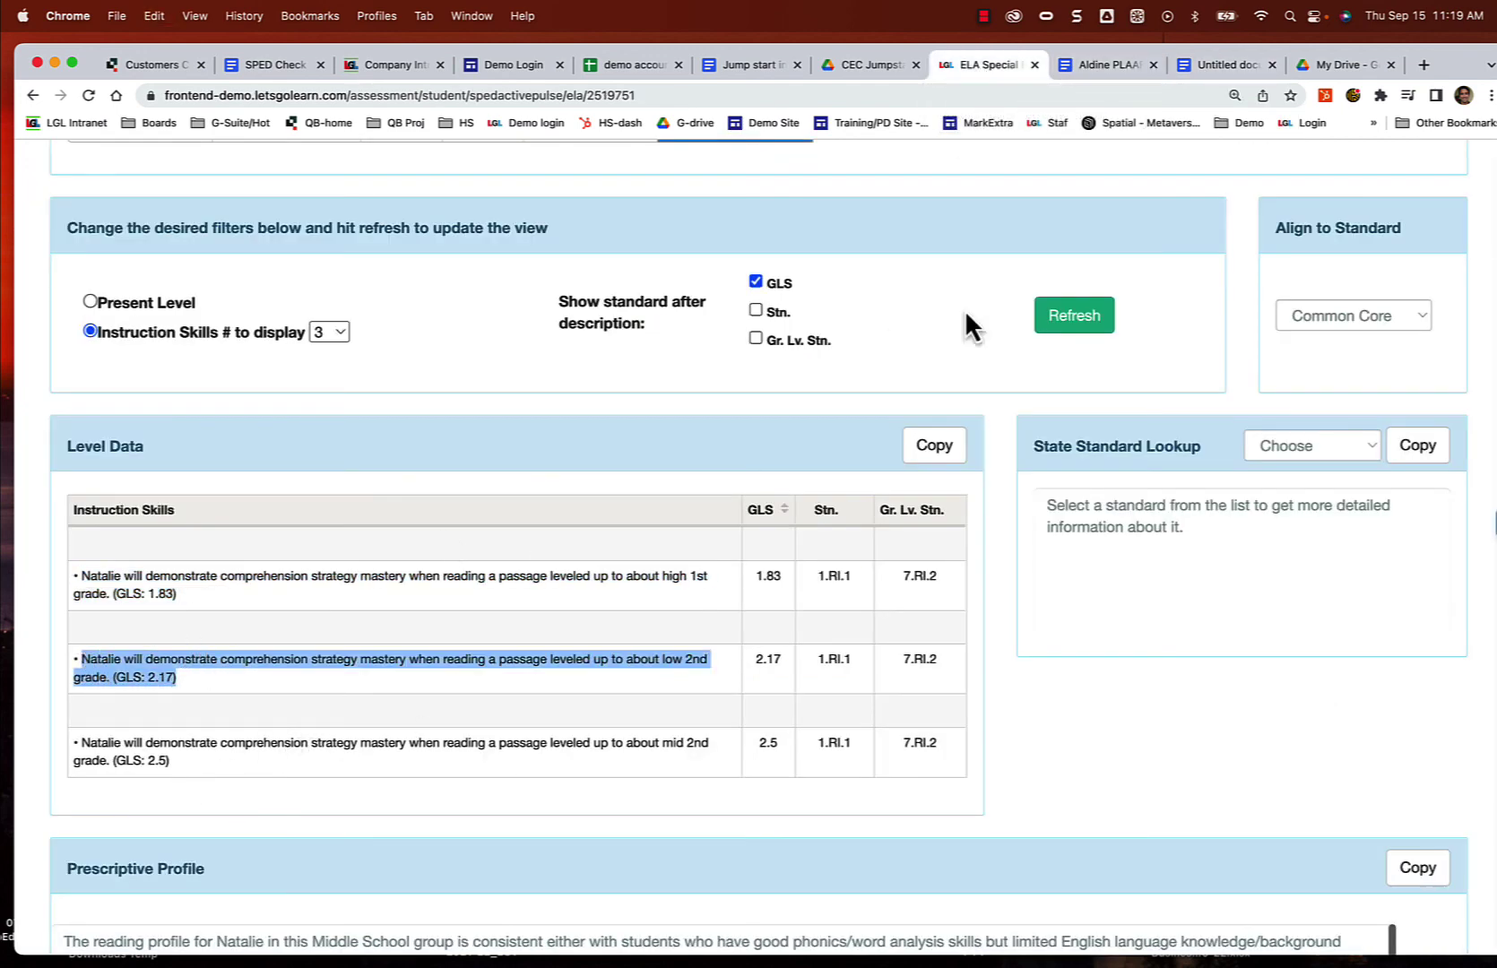
pyautogui.click(1084, 66)
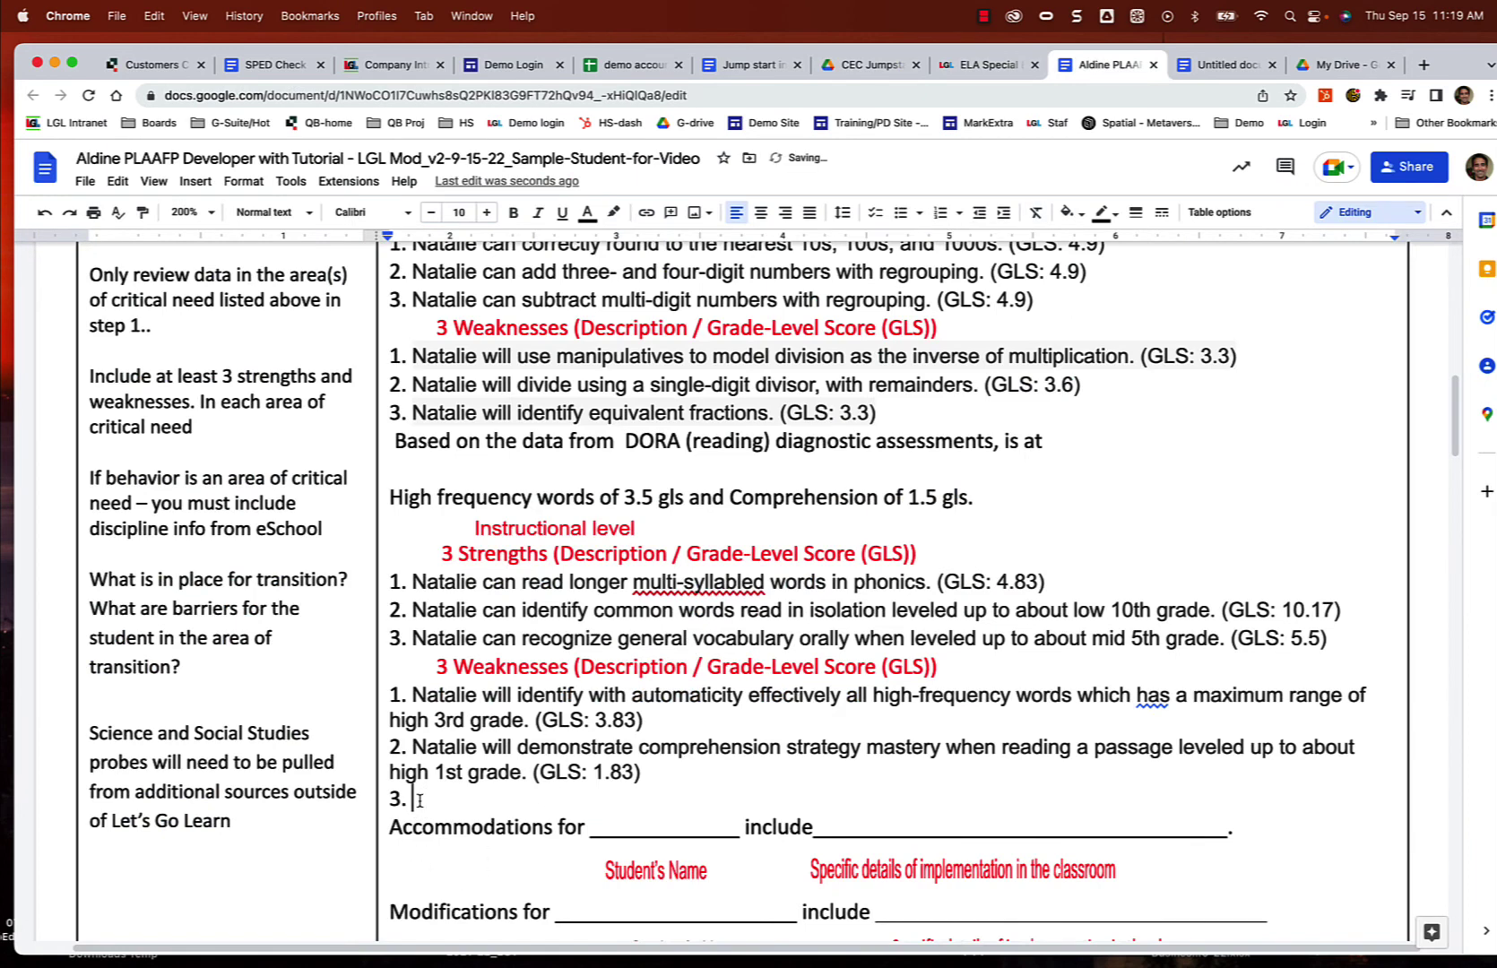
pyautogui.press('super+v')
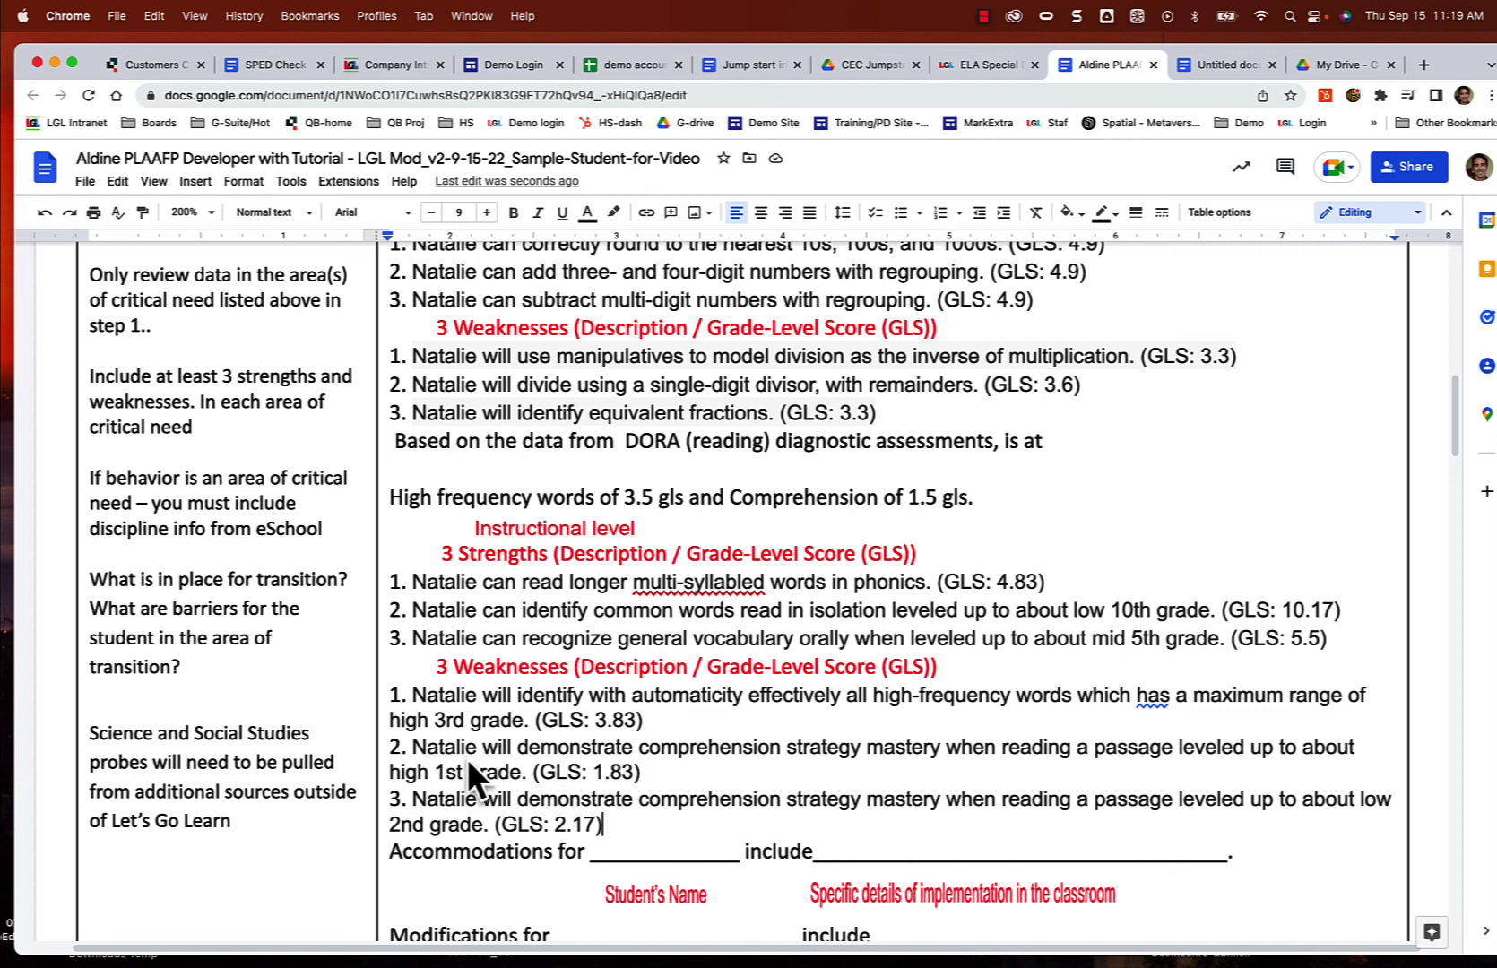
# Step: Review the pasted DORA weaknesses 2 and 3 in the document
pyautogui.hscroll(-1, 628, 753)
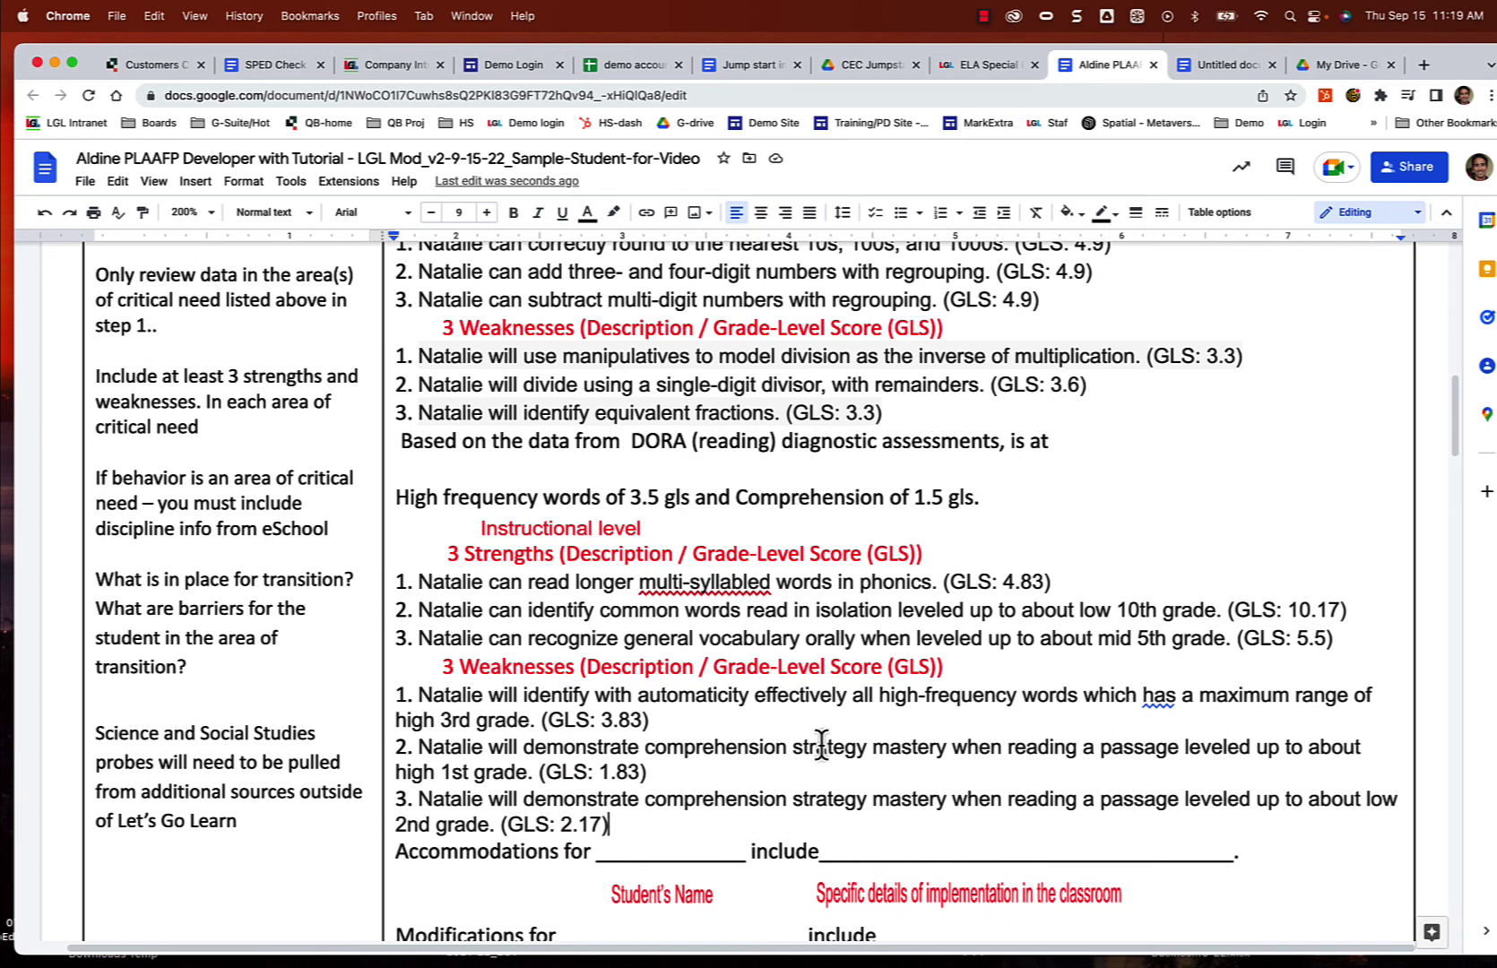
pyautogui.hscroll(-3, 922, 760)
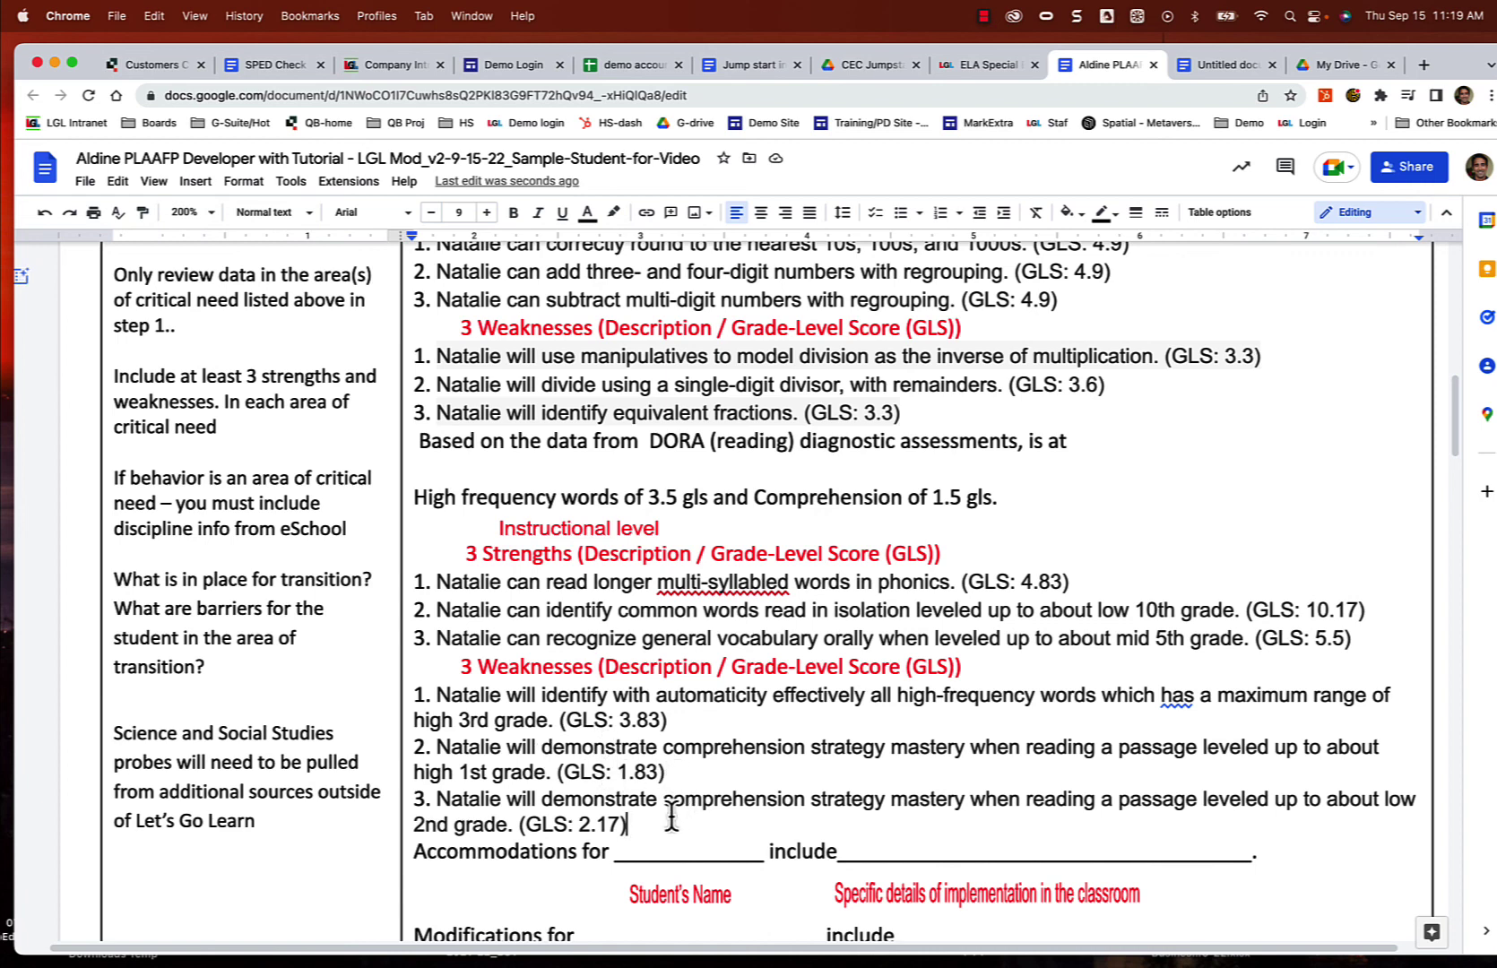
pyautogui.scroll(-3, 675, 776)
pyautogui.moveTo(667, 650); pyautogui.dragTo(424, 627)
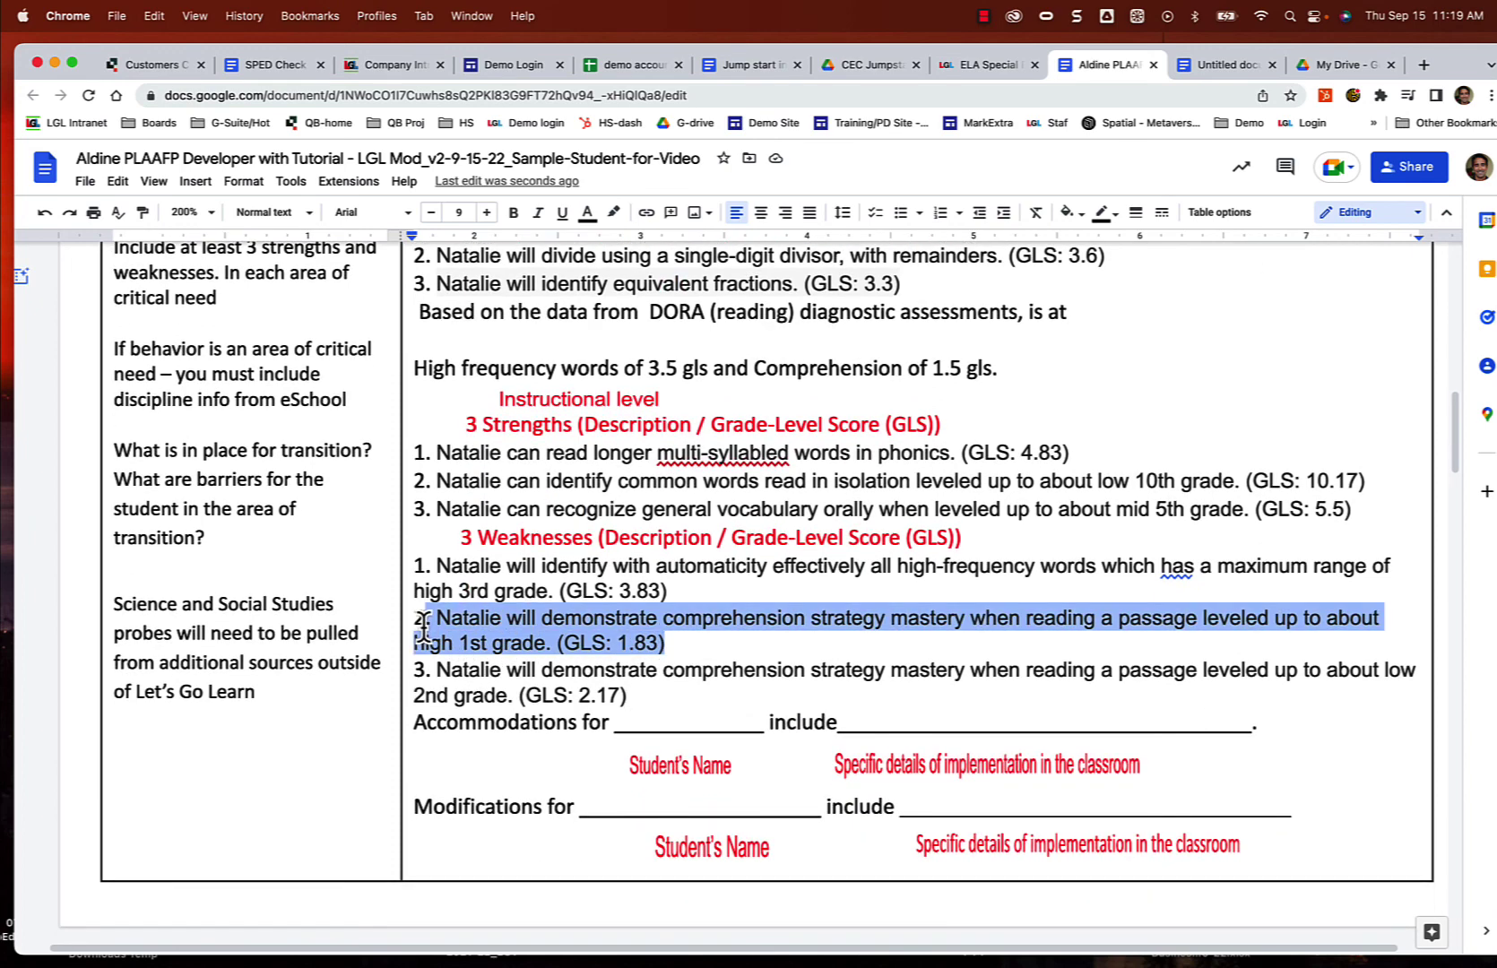
pyautogui.moveTo(654, 698); pyautogui.dragTo(467, 683)
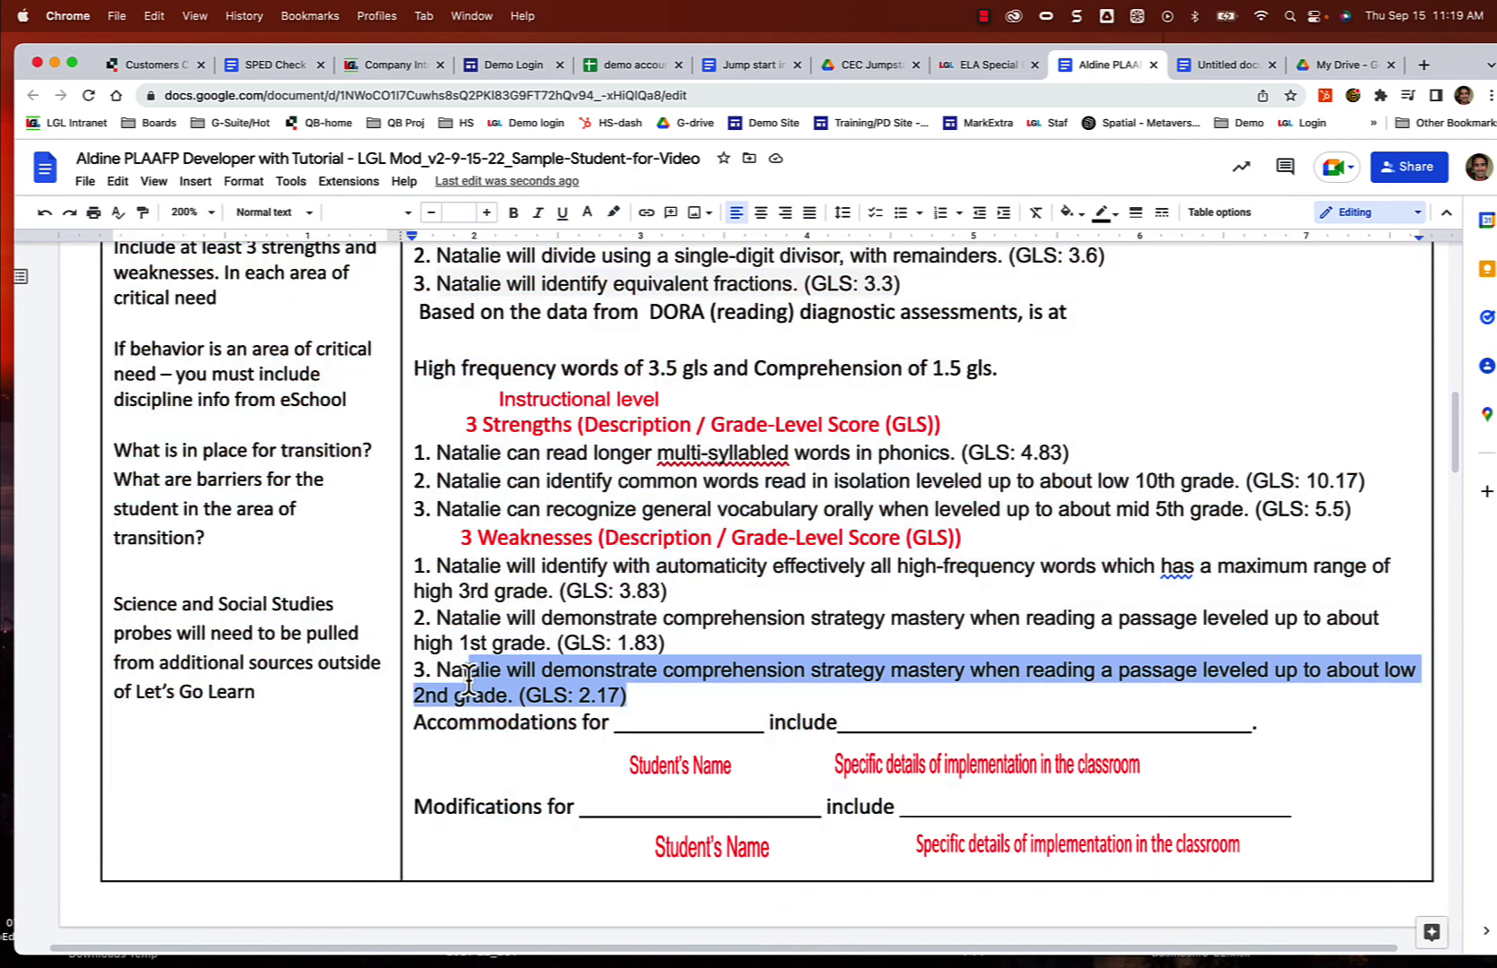
pyautogui.click(675, 708)
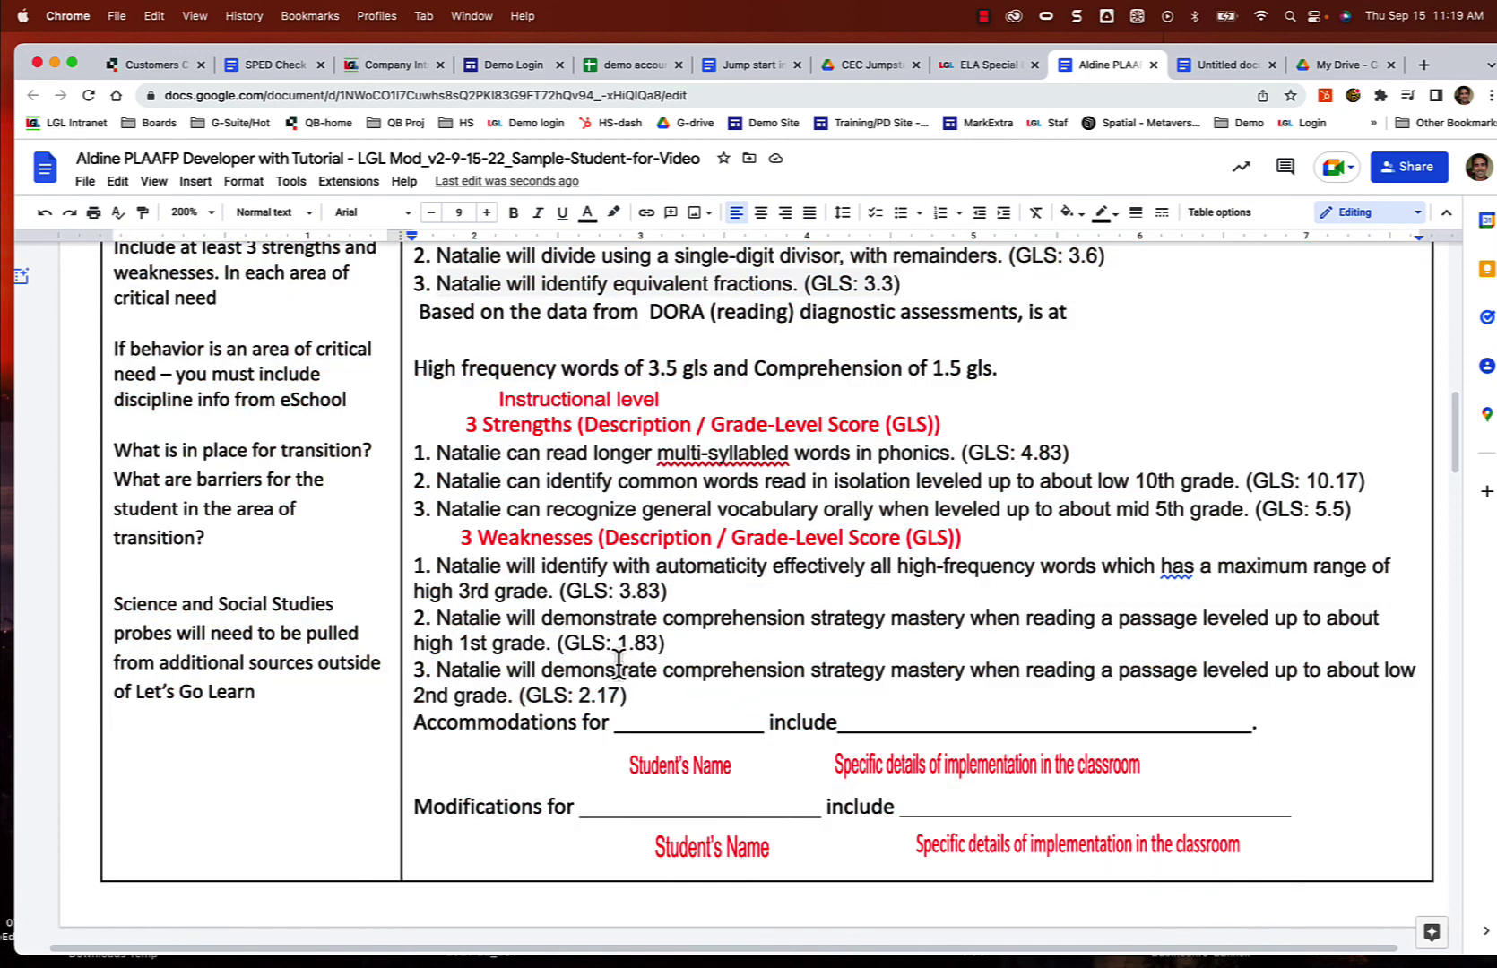
pyautogui.scroll(-3, 649, 628)
pyautogui.scroll(6, 635, 612)
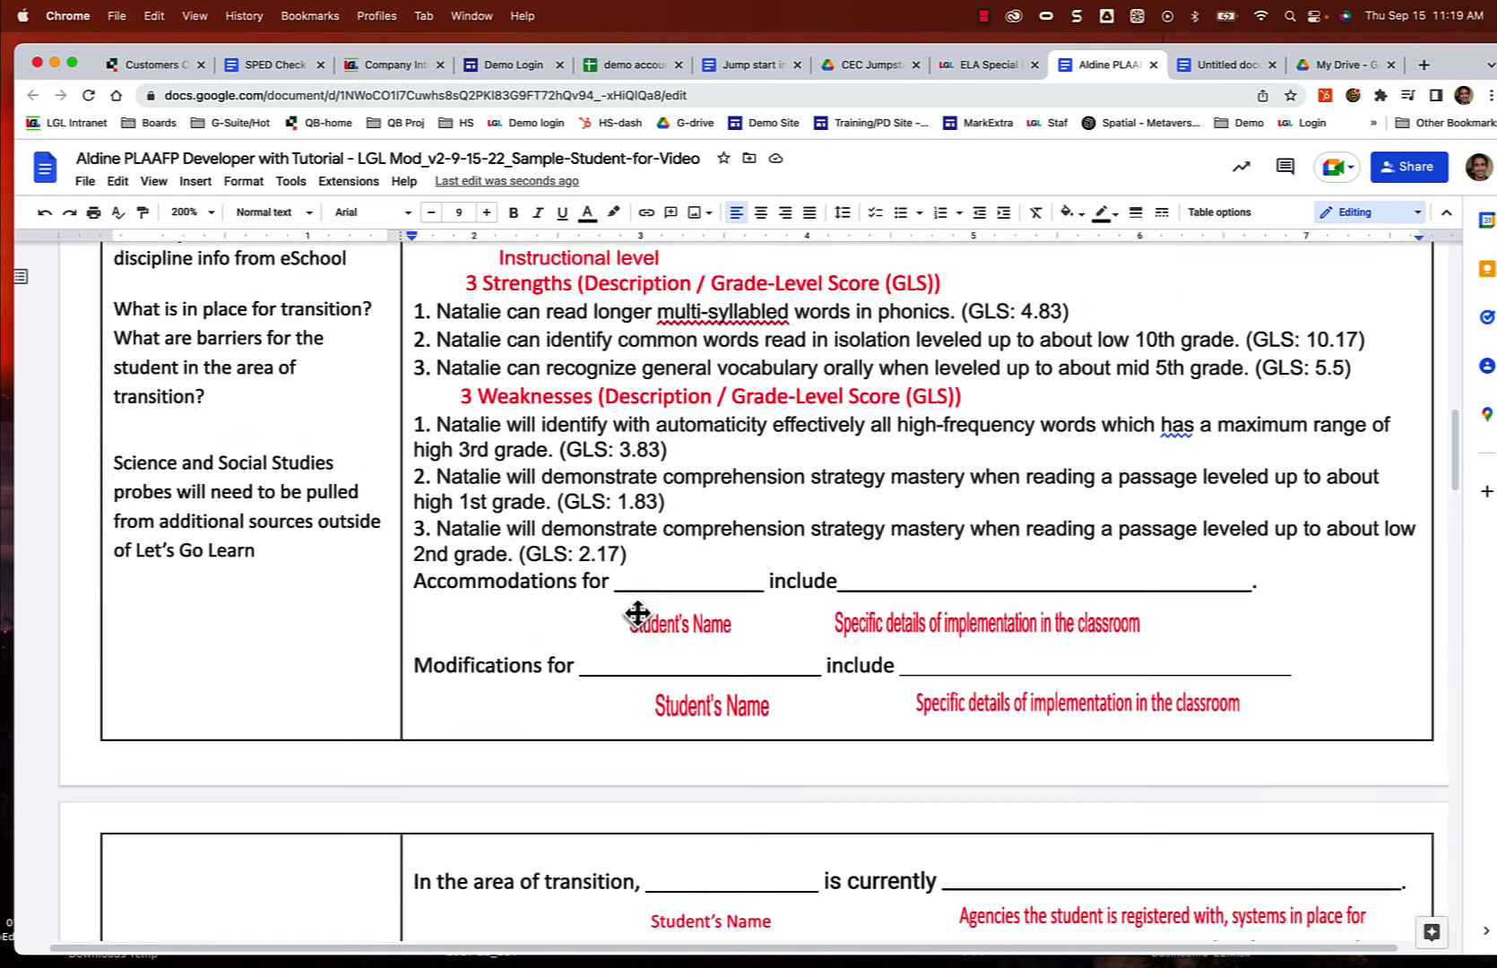
pyautogui.scroll(1, 764, 584)
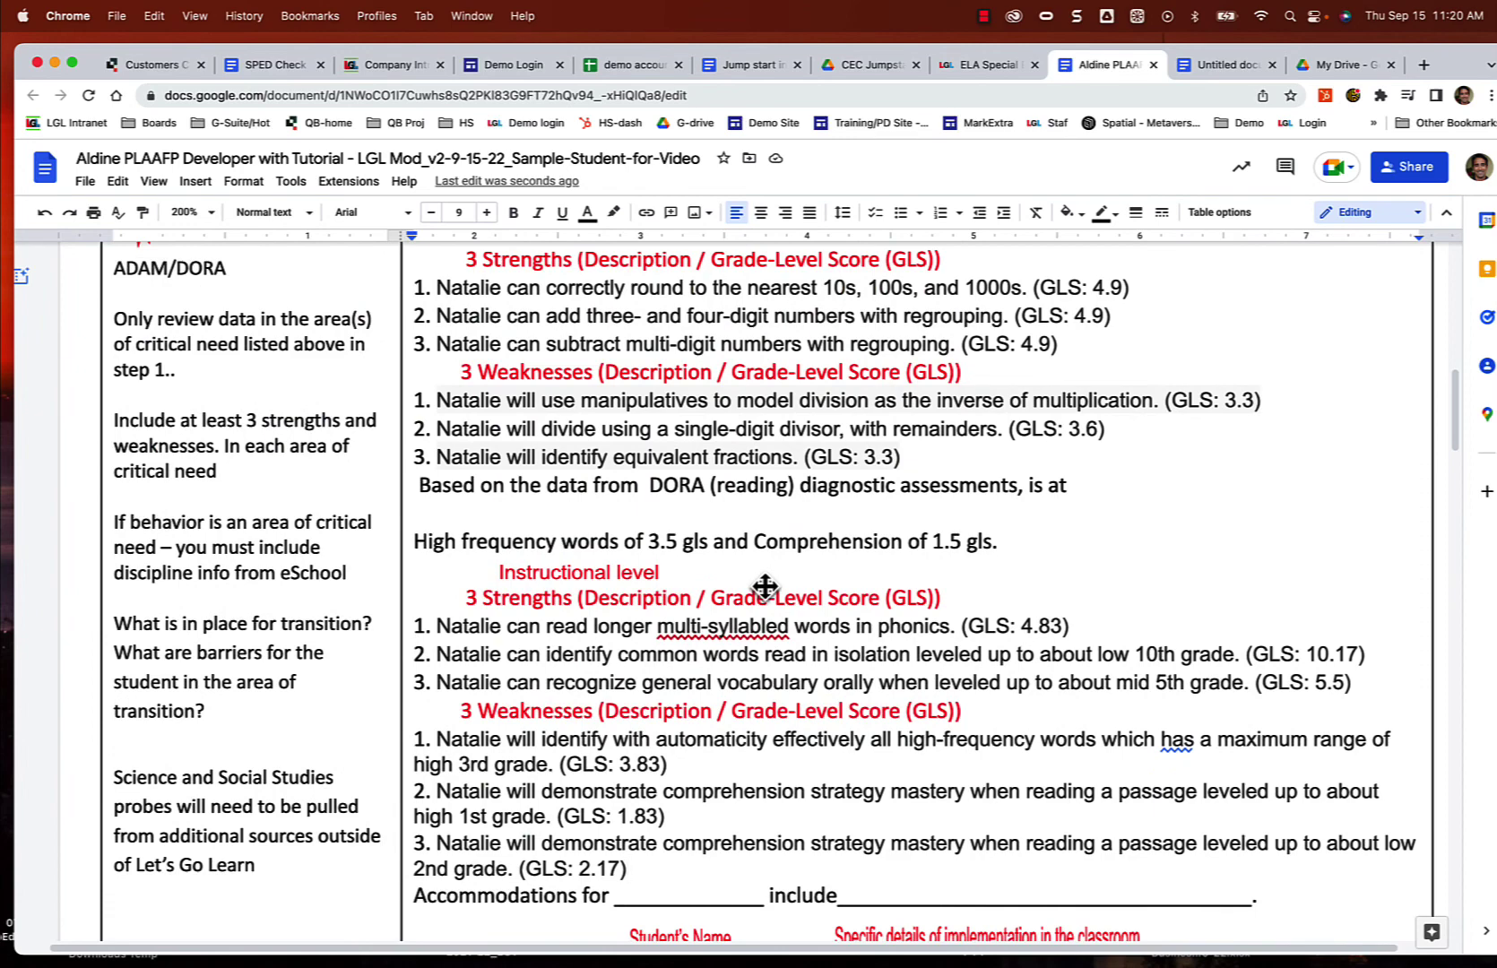